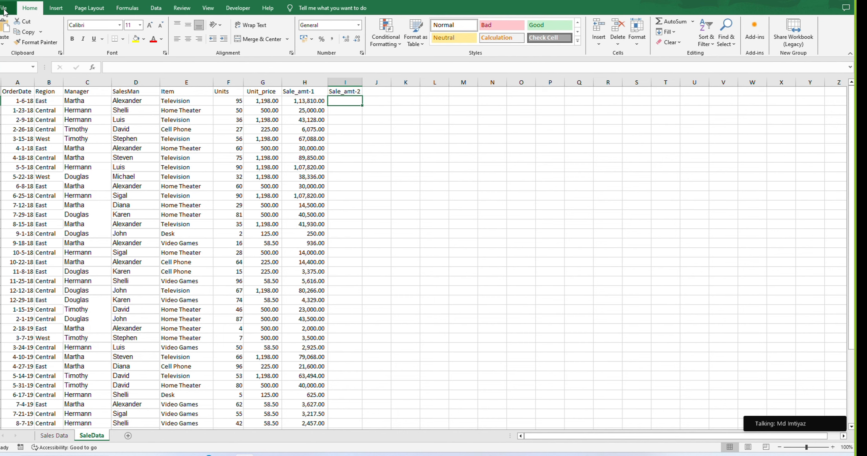
# Step: Look through the new-workbook templates and the list of recently used workbooks
pyautogui.click(4, 10)
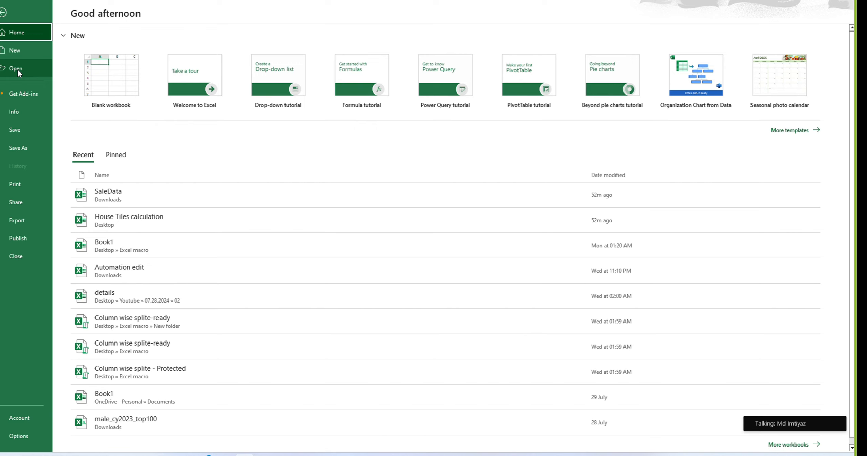
pyautogui.click(19, 49)
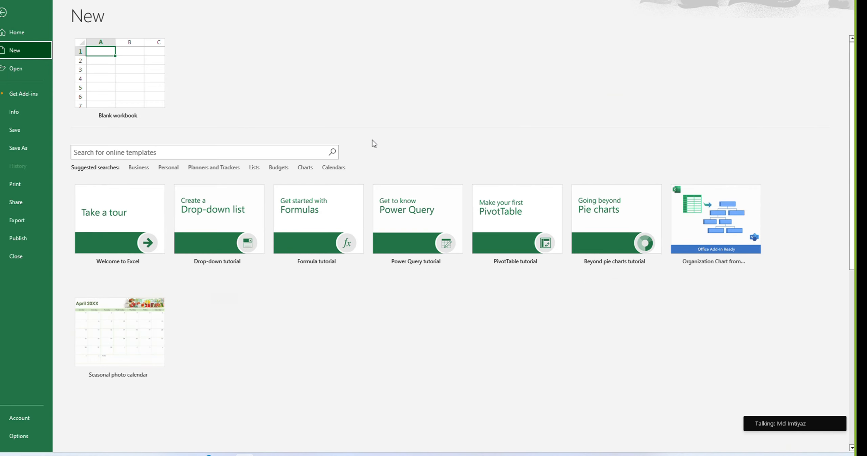
pyautogui.click(115, 70)
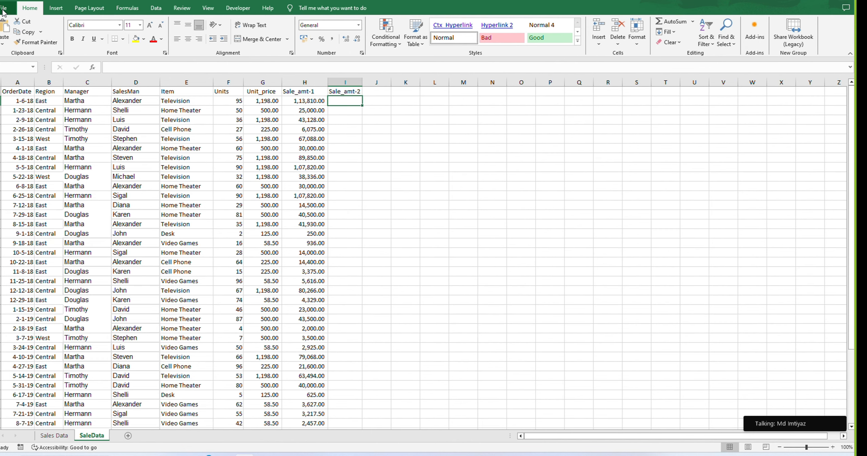
pyautogui.click(4, 7)
pyautogui.click(16, 68)
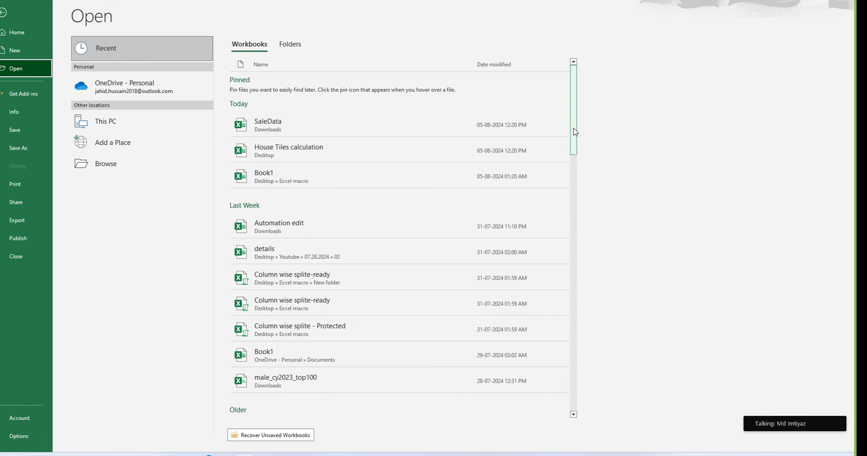
pyautogui.moveTo(575, 132); pyautogui.dragTo(586, 81)
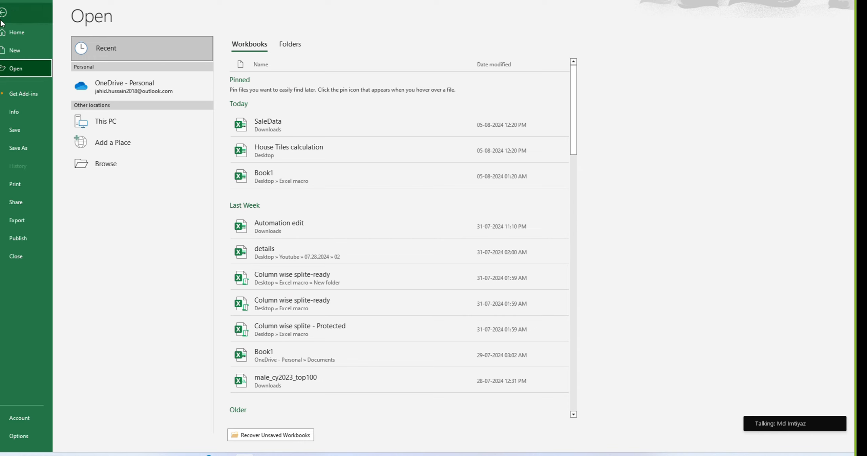
pyautogui.scroll(-2, 367, 189)
pyautogui.scroll(-2, 368, 188)
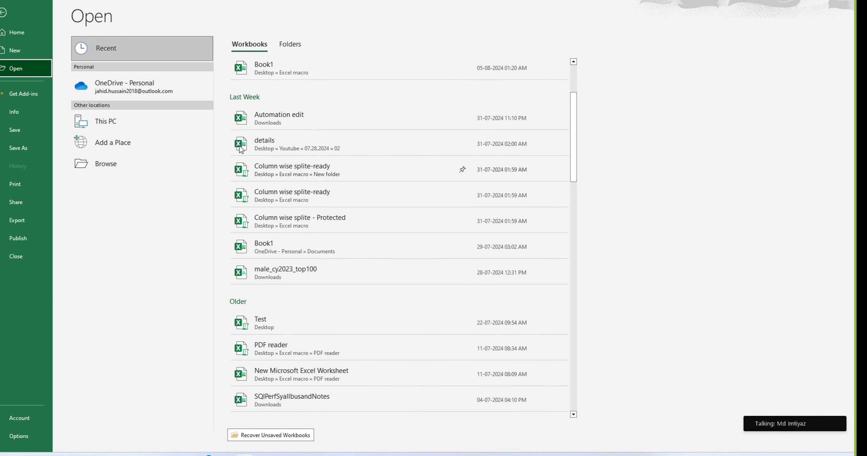
# Step: Save the workbook, and view the Save As locations and dialog without saving a copy
pyautogui.click(23, 133)
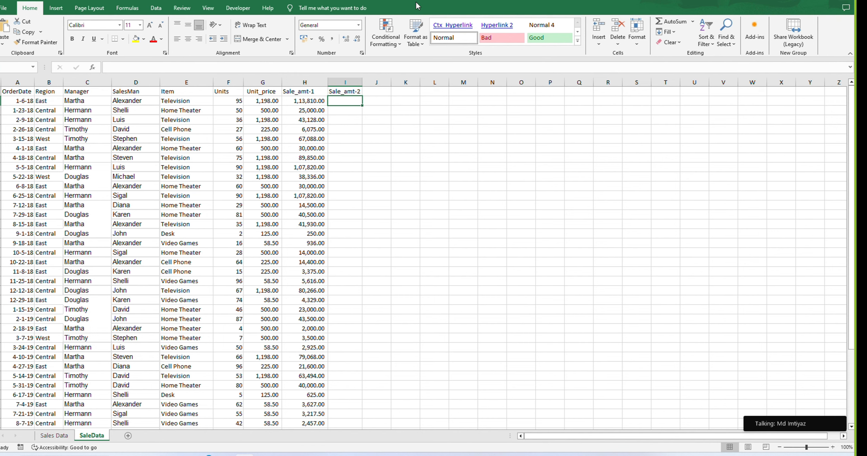
pyautogui.click(2, 7)
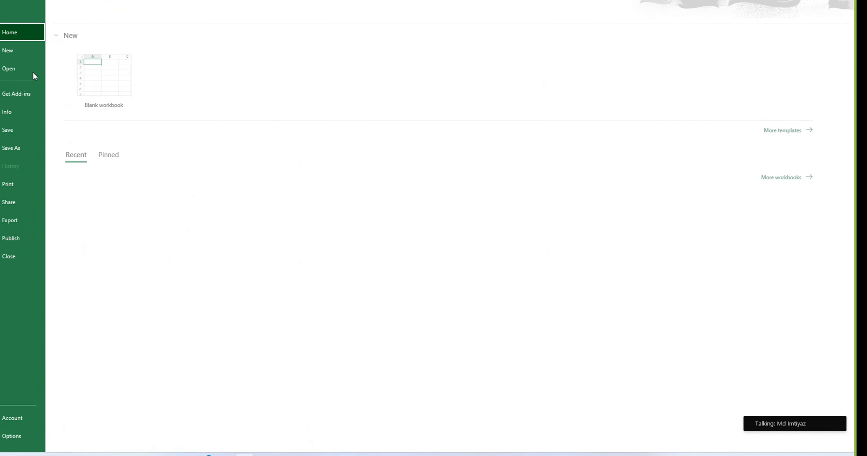
pyautogui.click(18, 148)
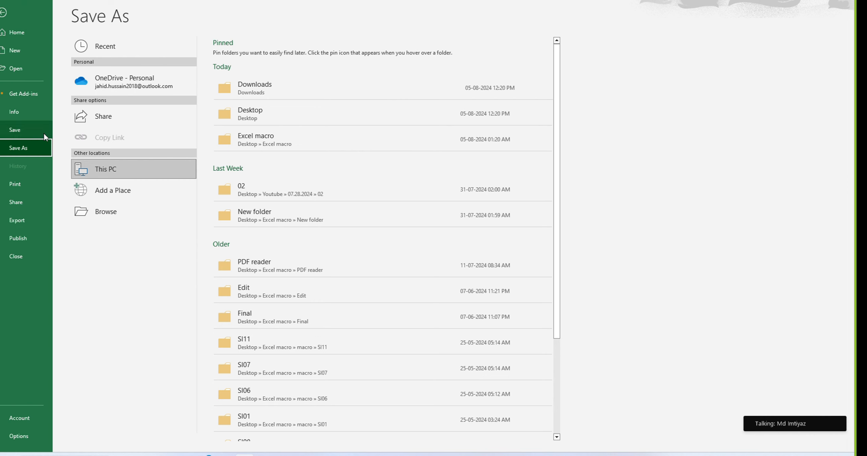
pyautogui.click(2, 13)
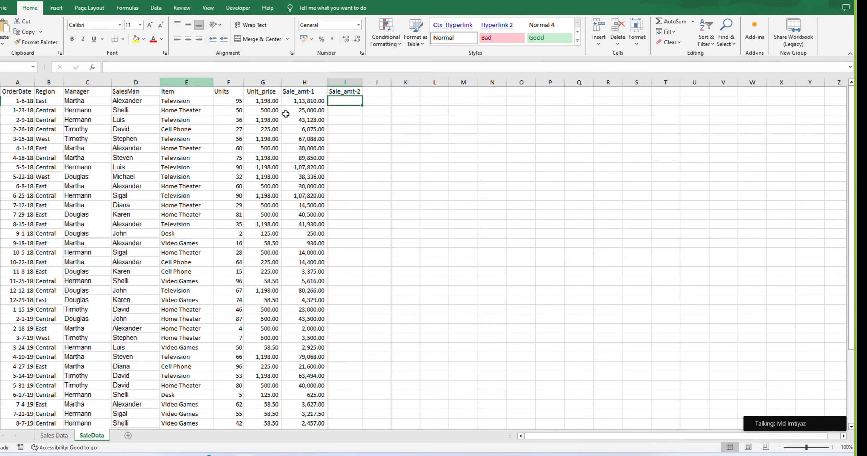
pyautogui.click(390, 146)
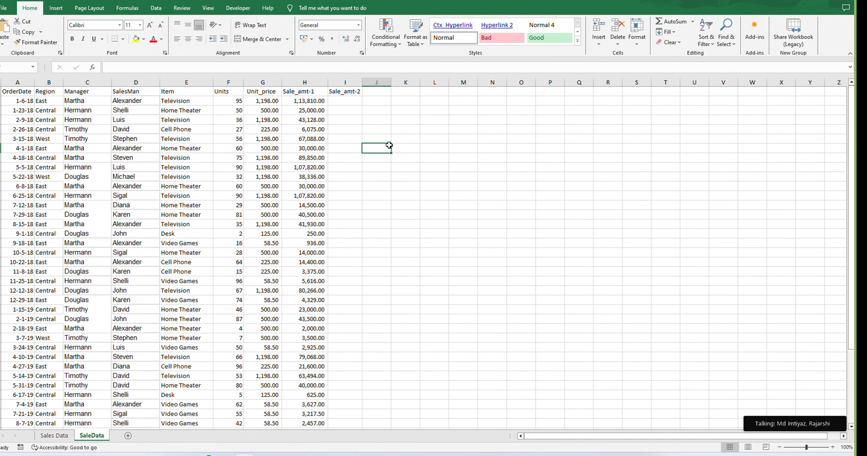
pyautogui.press('F12')
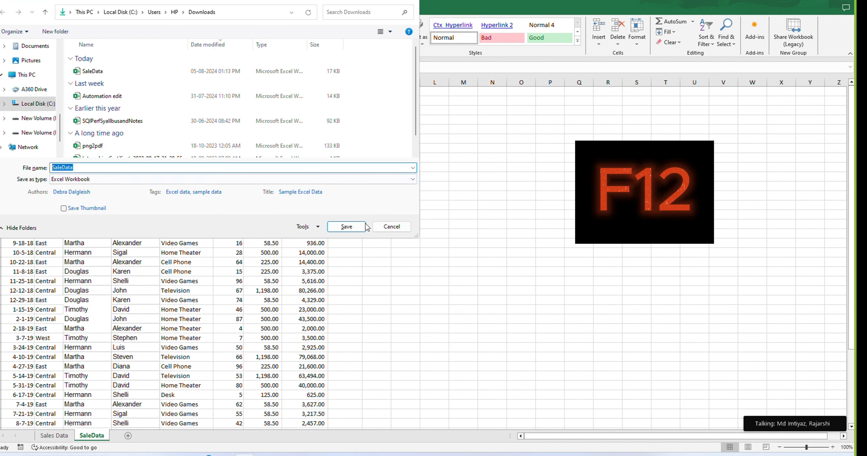
pyautogui.click(391, 226)
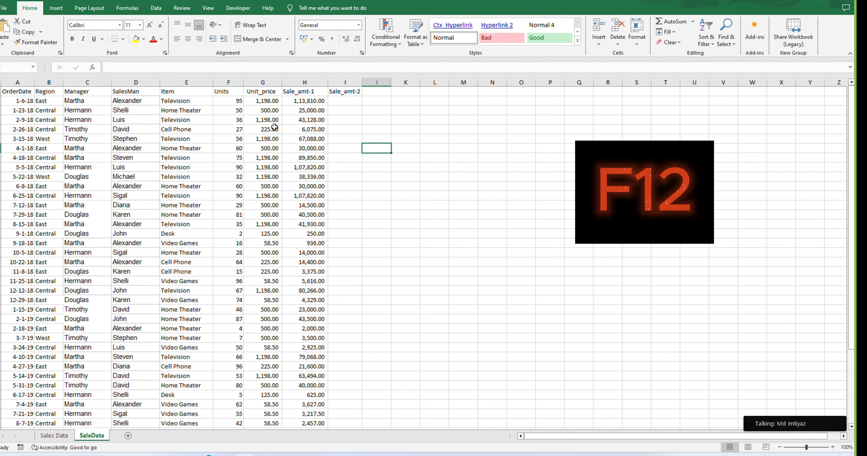
pyautogui.click(307, 128)
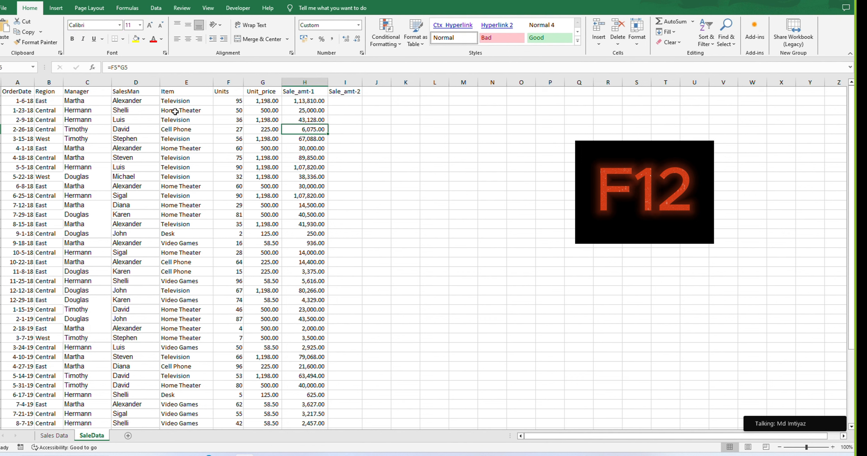
pyautogui.moveTo(319, 99); pyautogui.dragTo(309, 186)
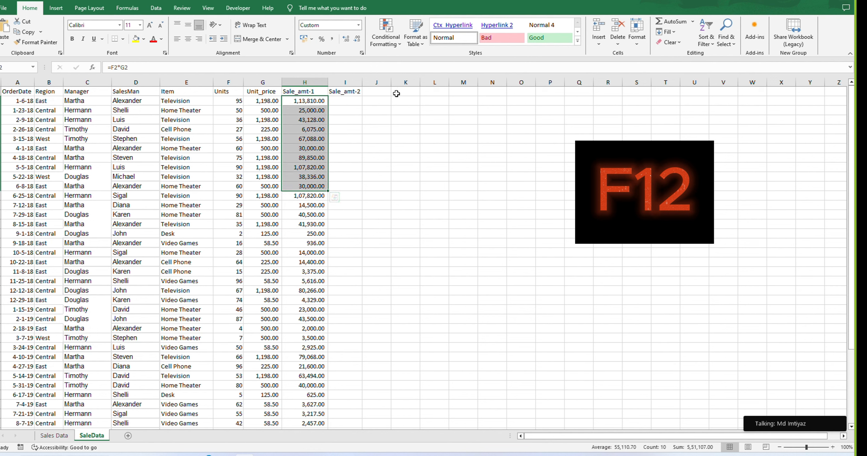
pyautogui.click(382, 101)
pyautogui.click(358, 100)
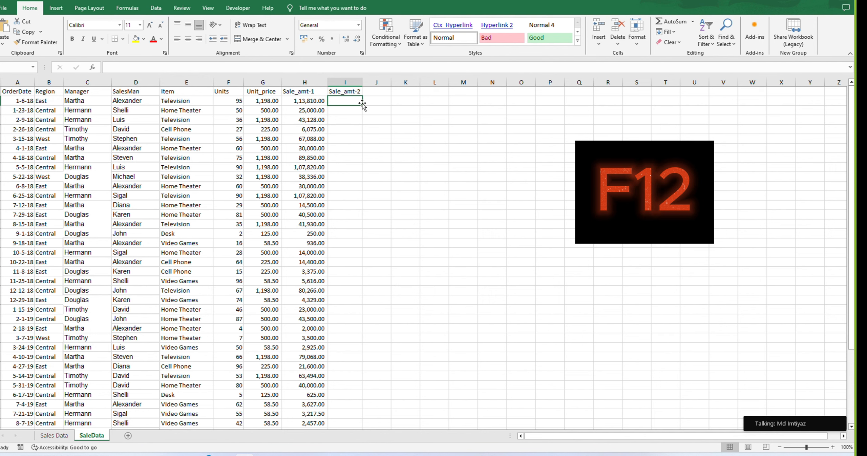
# Step: View the sharing options for the workbook and return to the sheet
pyautogui.click(1, 10)
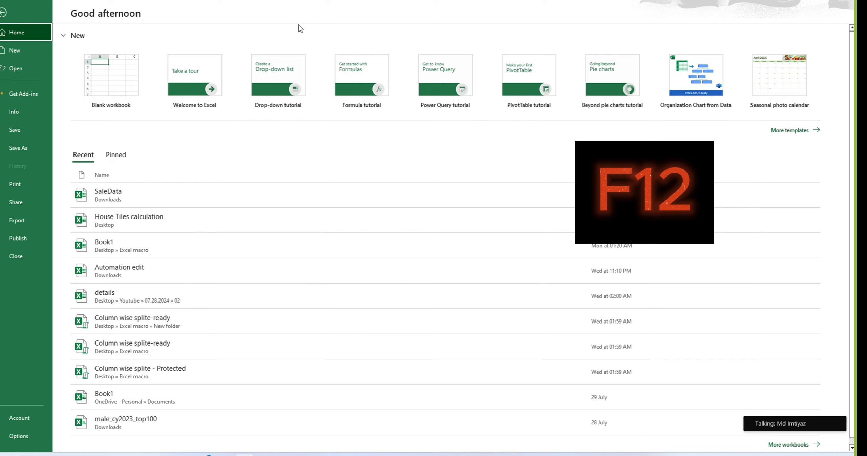
pyautogui.click(21, 204)
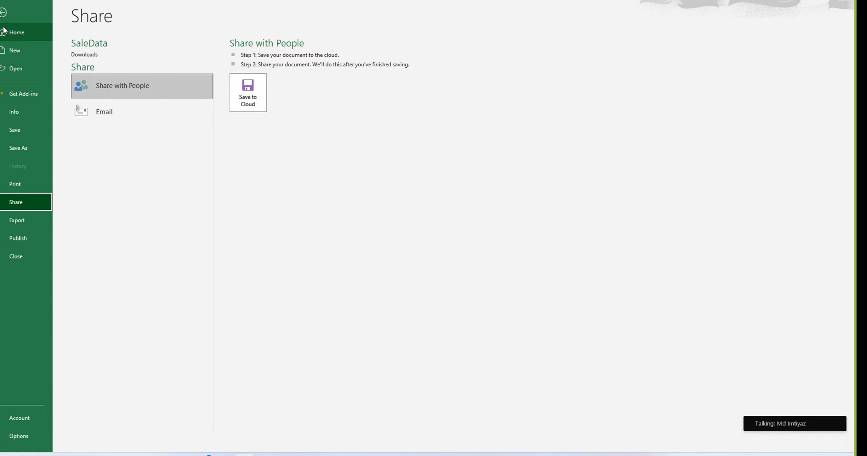
pyautogui.click(3, 13)
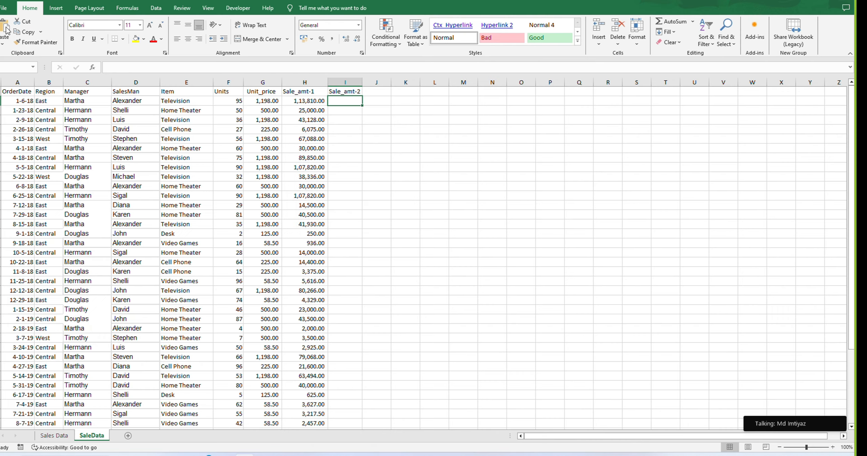
pyautogui.click(171, 139)
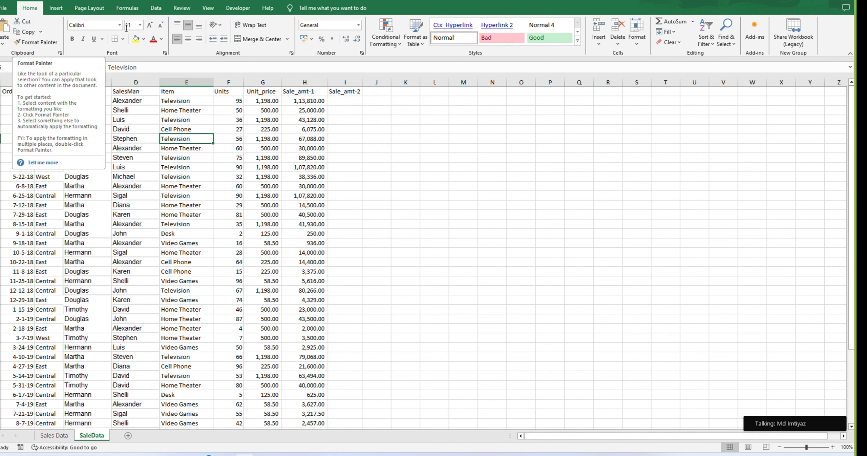
pyautogui.click(87, 26)
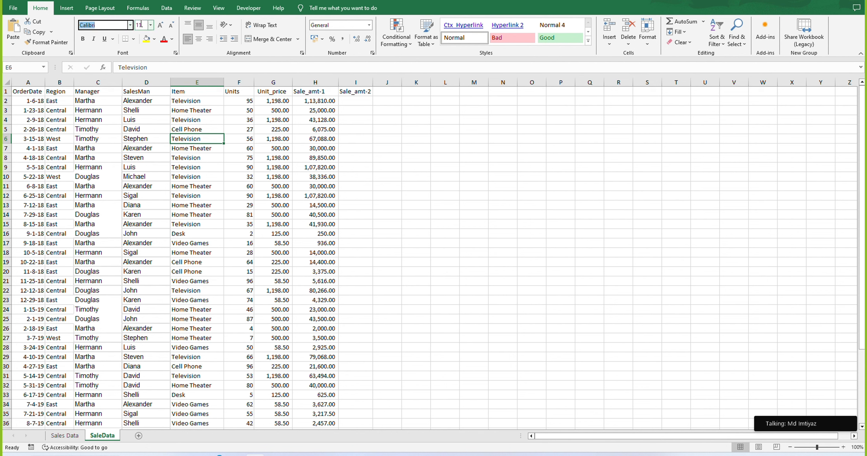
pyautogui.click(142, 25)
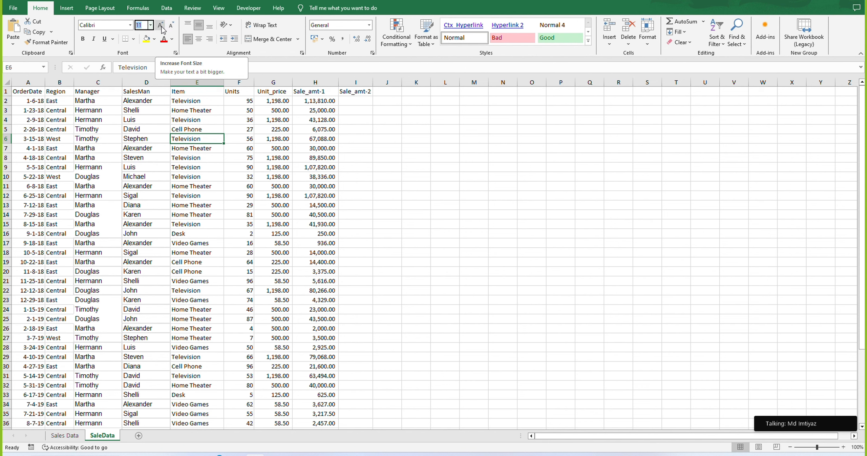
pyautogui.click(300, 174)
# Step: Increase the font size of cells H2:H5 in the Sale_amt-1 column to 24
pyautogui.moveTo(314, 102); pyautogui.dragTo(321, 134)
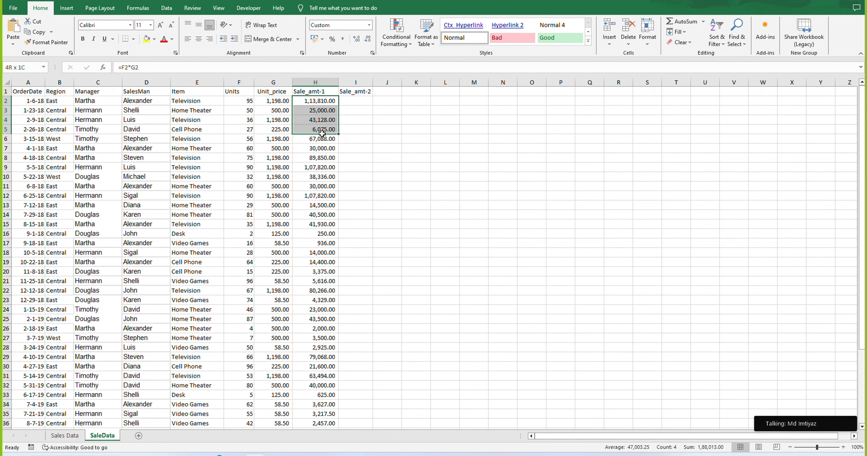
pyautogui.click(160, 25)
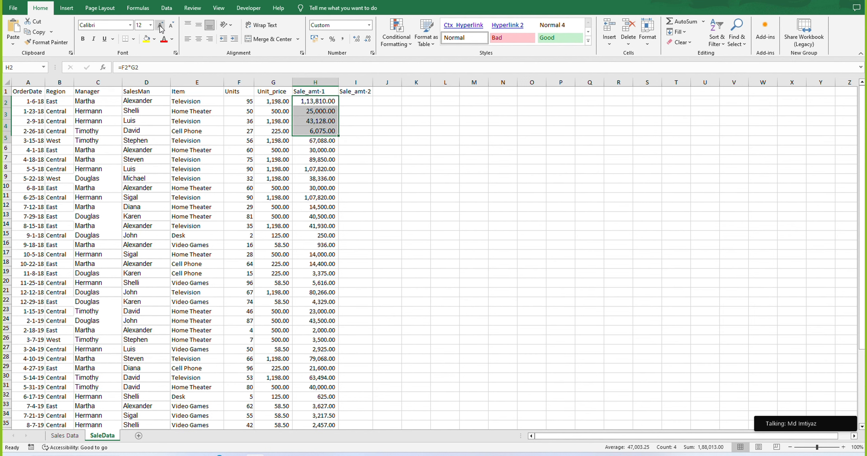
pyautogui.click(161, 26)
pyautogui.click(160, 26)
pyautogui.click(161, 25)
pyautogui.click(161, 26)
pyautogui.click(160, 26)
pyautogui.click(160, 26)
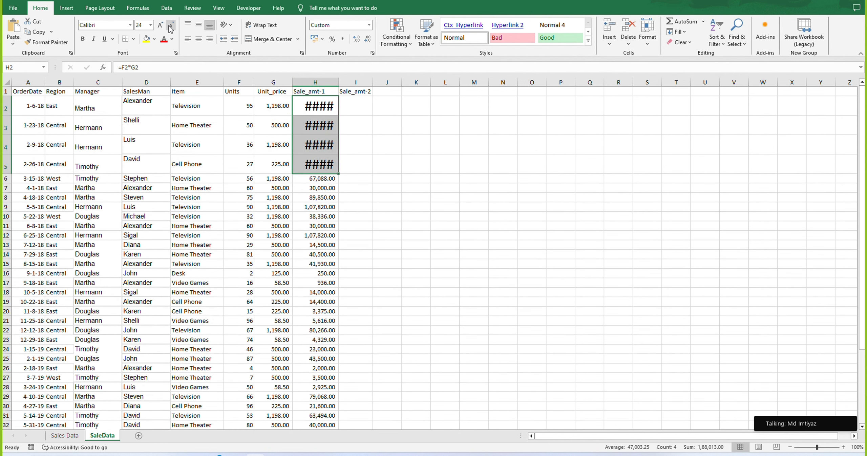
# Step: Decrease the font size of cells H2:H5 to 11
pyautogui.click(171, 27)
pyautogui.click(171, 26)
pyautogui.click(172, 27)
pyautogui.click(172, 26)
pyautogui.click(172, 26)
pyautogui.click(171, 26)
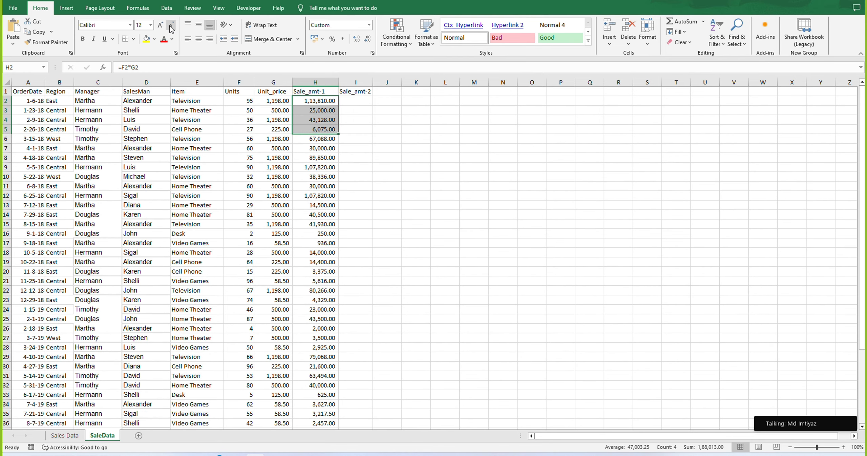
pyautogui.click(261, 141)
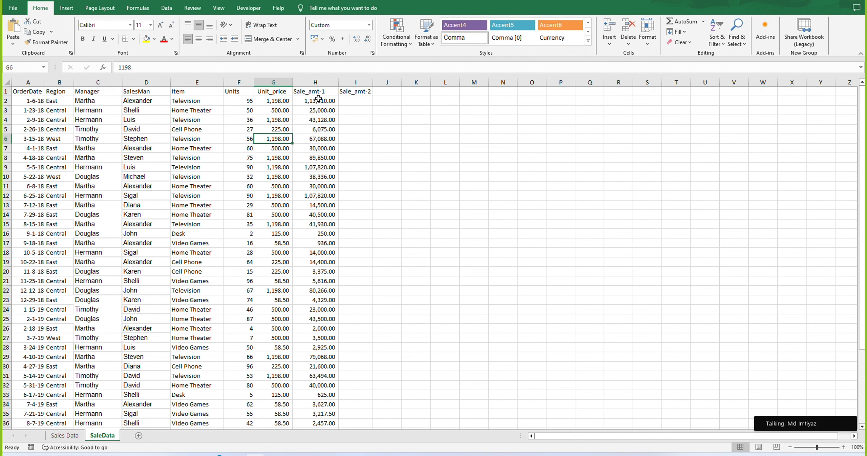
# Step: Increase the font size of cells H2:H14 in the Sale_amt-1 column to 16 and reduce it to 12
pyautogui.moveTo(319, 98); pyautogui.dragTo(316, 186)
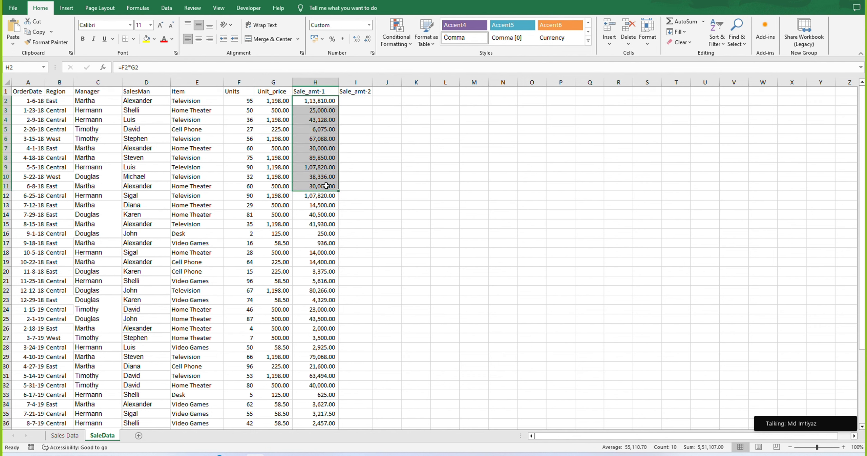
pyautogui.click(403, 155)
pyautogui.moveTo(321, 101); pyautogui.dragTo(320, 214)
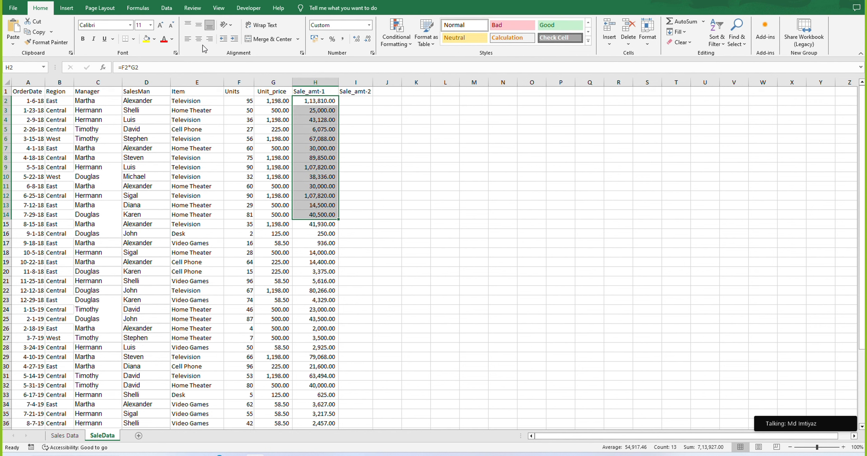
pyautogui.click(160, 25)
pyautogui.click(160, 26)
pyautogui.click(161, 25)
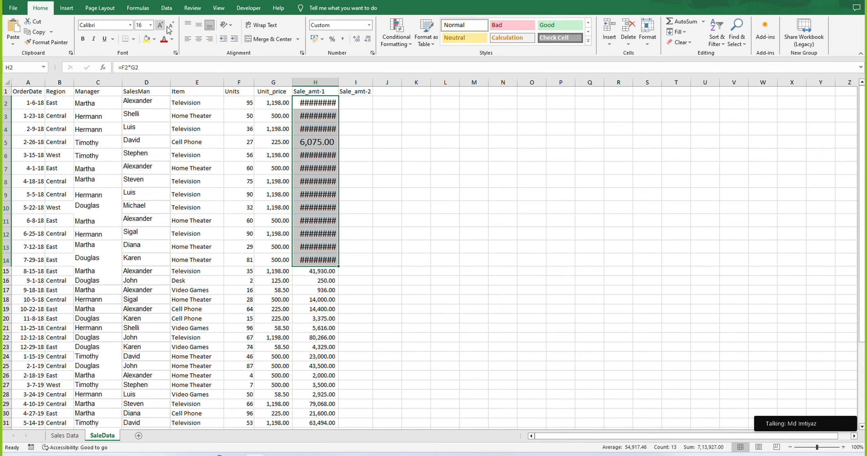
pyautogui.click(171, 25)
pyautogui.click(171, 25)
pyautogui.click(171, 26)
pyautogui.click(409, 170)
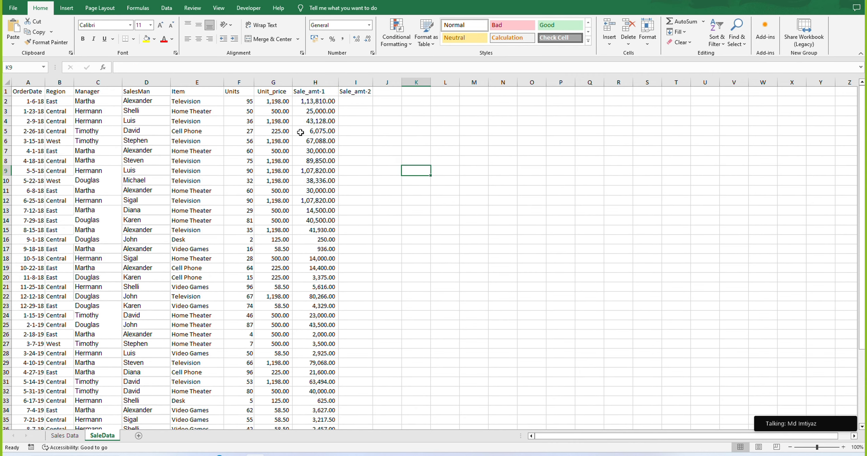
# Step: Set the font size of cells E1:I13 to 25 and undo the change
pyautogui.moveTo(200, 91); pyautogui.dragTo(356, 210)
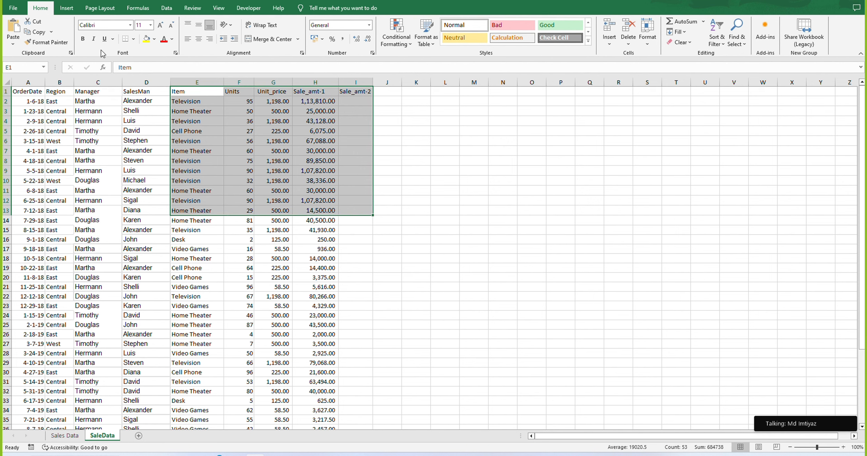
pyautogui.click(142, 27)
pyautogui.click(150, 25)
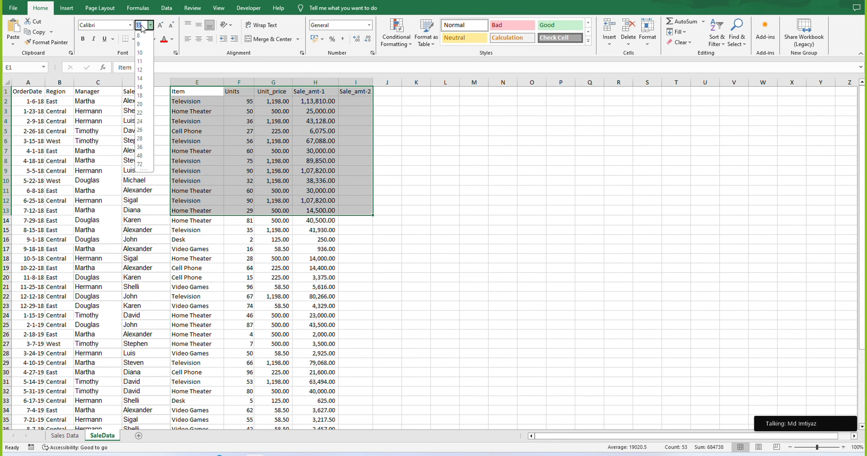
pyautogui.press('Return')
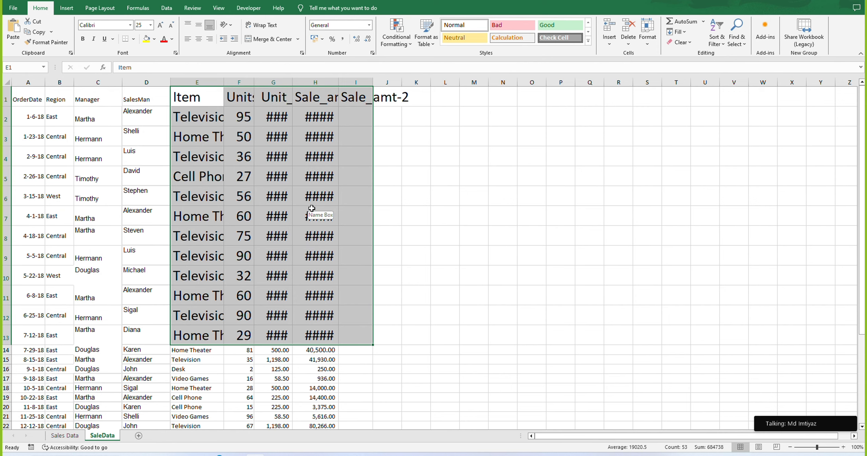
pyautogui.hotkey('ctrl', 'z')
pyautogui.click(197, 151)
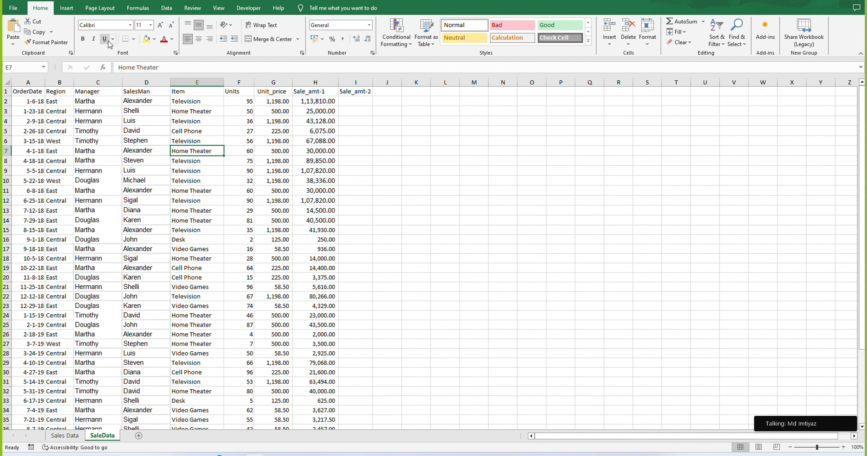
pyautogui.click(188, 103)
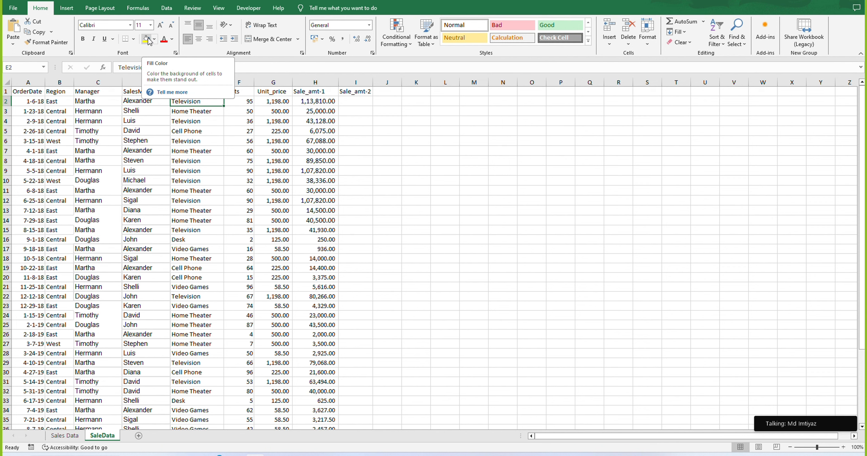
pyautogui.press('Down')
pyautogui.press('Down')
pyautogui.press('Down')
pyautogui.press('Down')
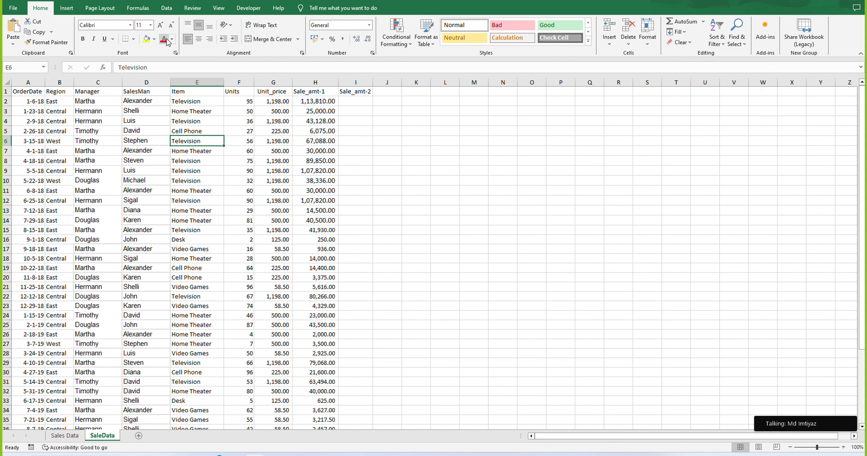
pyautogui.click(133, 139)
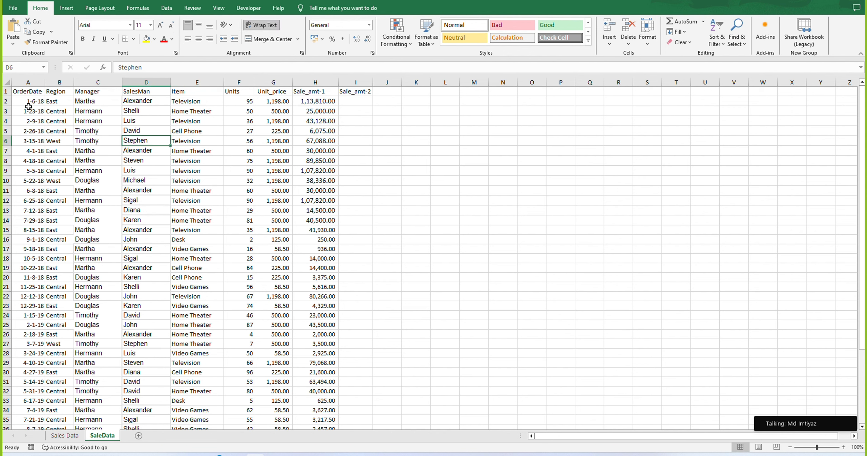
# Step: Fill cells A1:H11 with yellow
pyautogui.moveTo(27, 92); pyautogui.dragTo(322, 179)
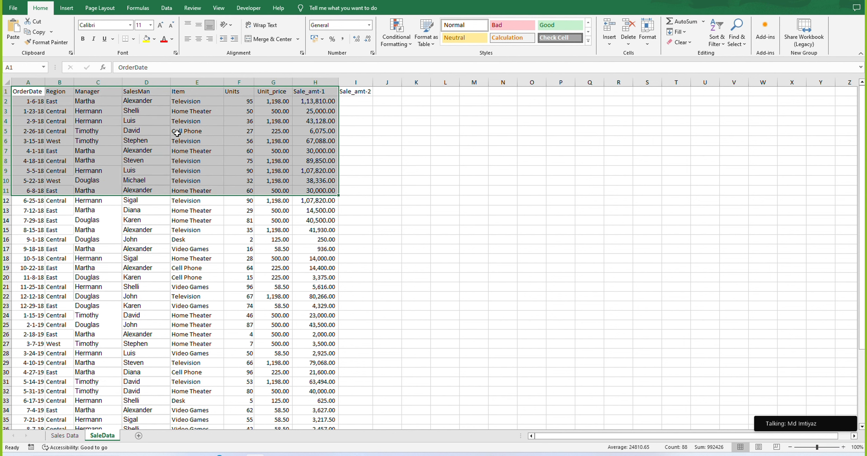
pyautogui.click(146, 39)
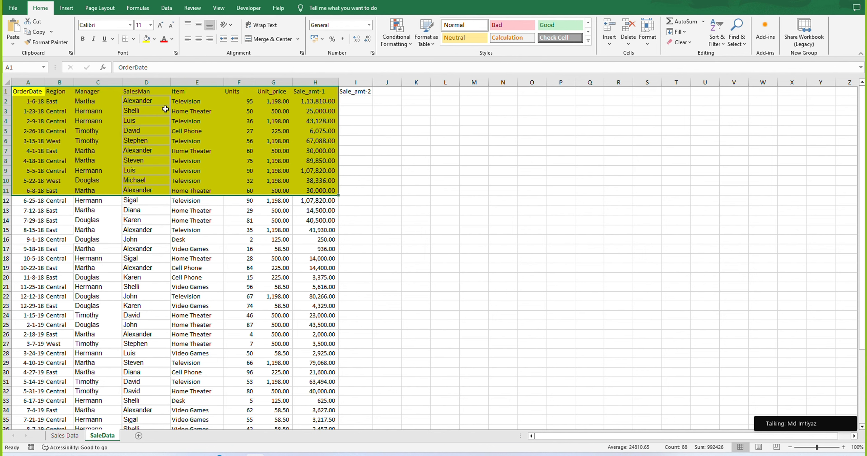
pyautogui.moveTo(189, 94); pyautogui.dragTo(190, 171)
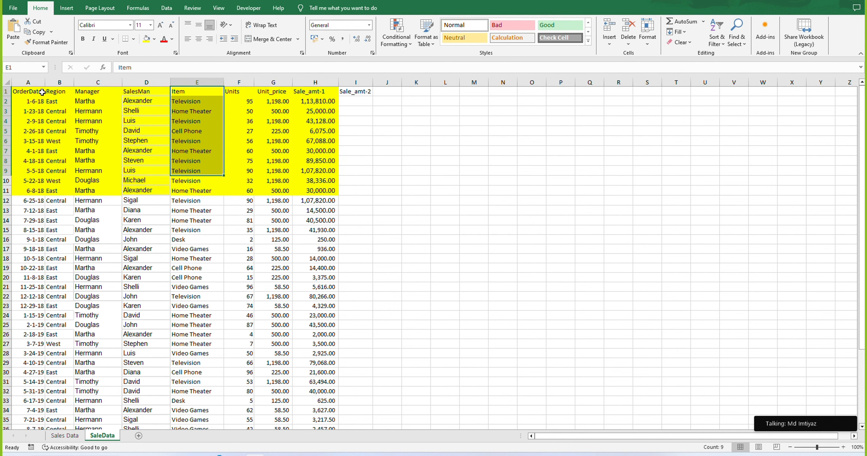
# Step: Set the font color of cells A1:H11 to dark blue
pyautogui.moveTo(30, 90); pyautogui.dragTo(315, 190)
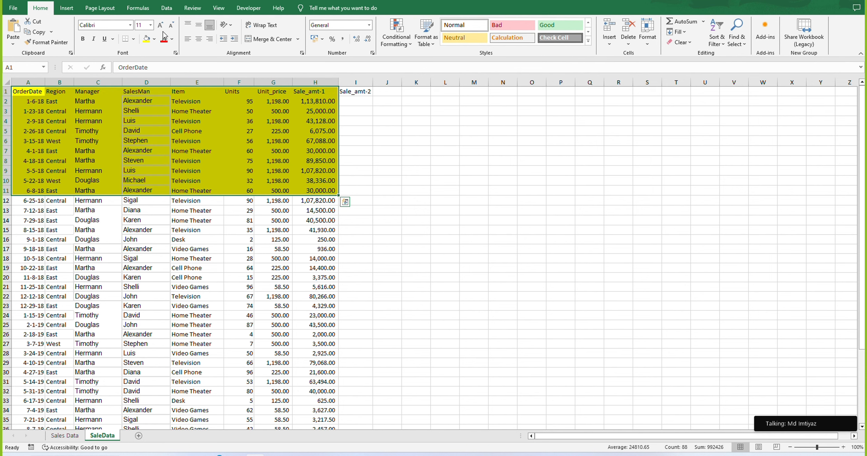
pyautogui.click(173, 39)
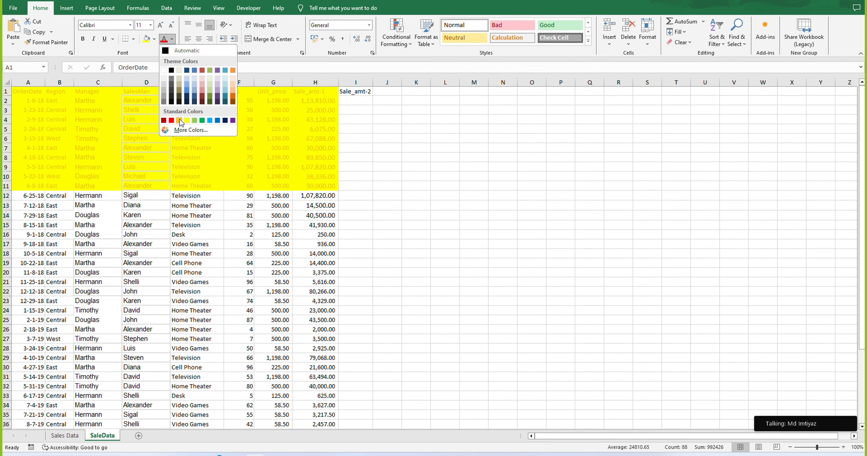
pyautogui.click(187, 100)
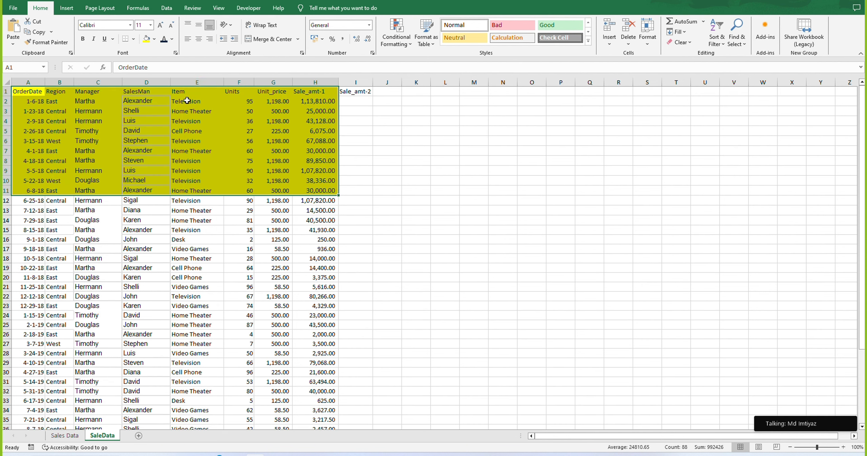
# Step: Change the font color of cells A1:H11 to dark orange and undo the change
pyautogui.click(172, 39)
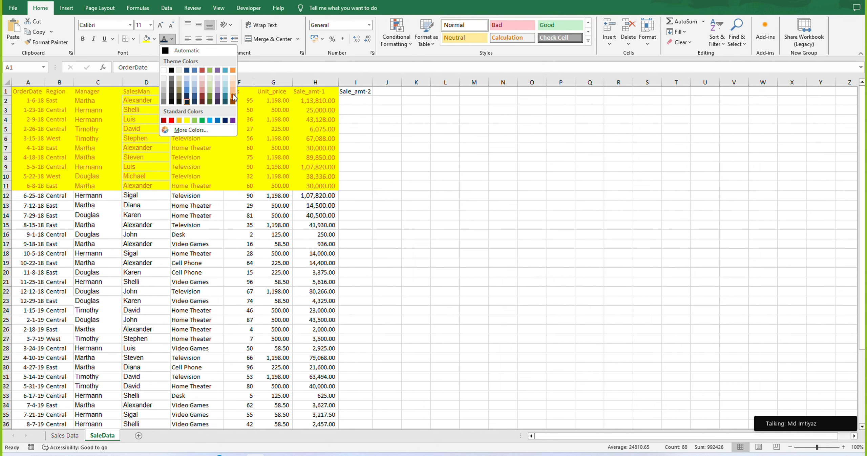
pyautogui.click(233, 99)
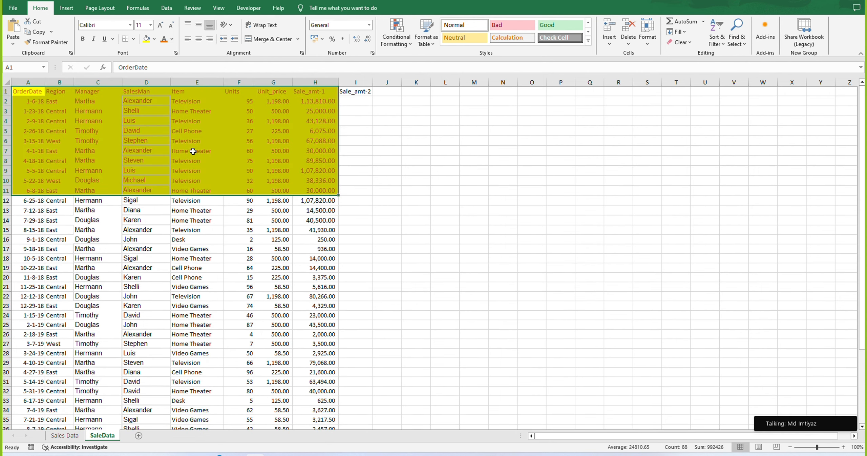
pyautogui.click(194, 148)
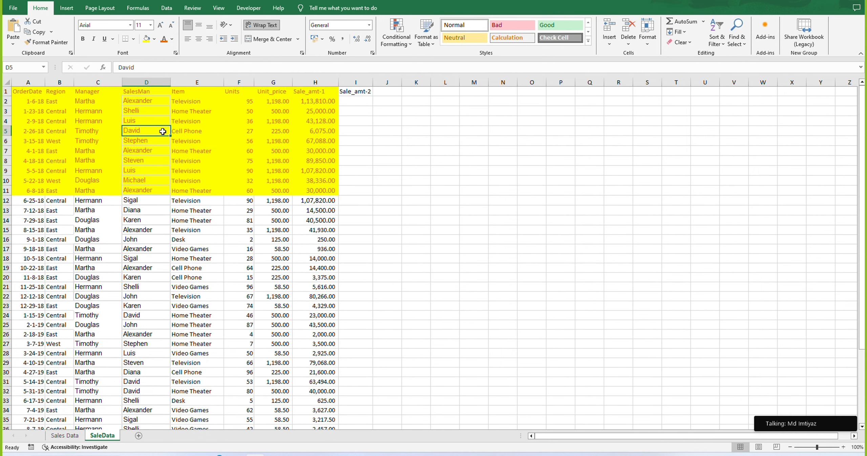
pyautogui.hotkey('ctrl', 'z')
pyautogui.click(268, 131)
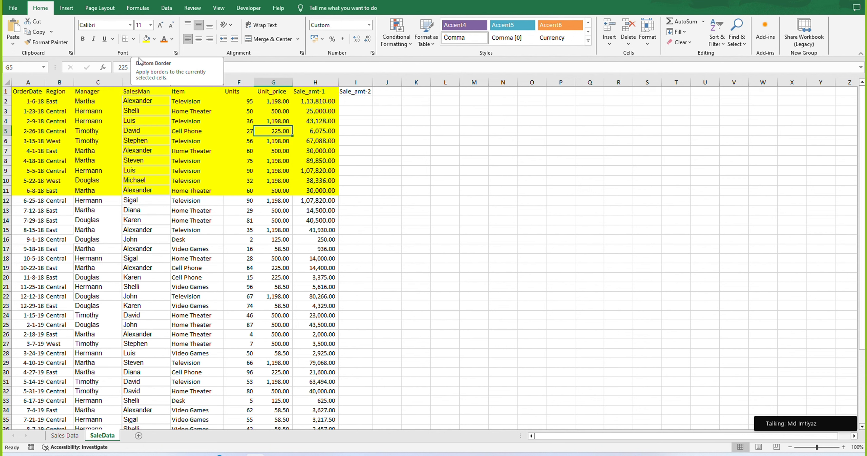
pyautogui.click(151, 111)
pyautogui.click(111, 174)
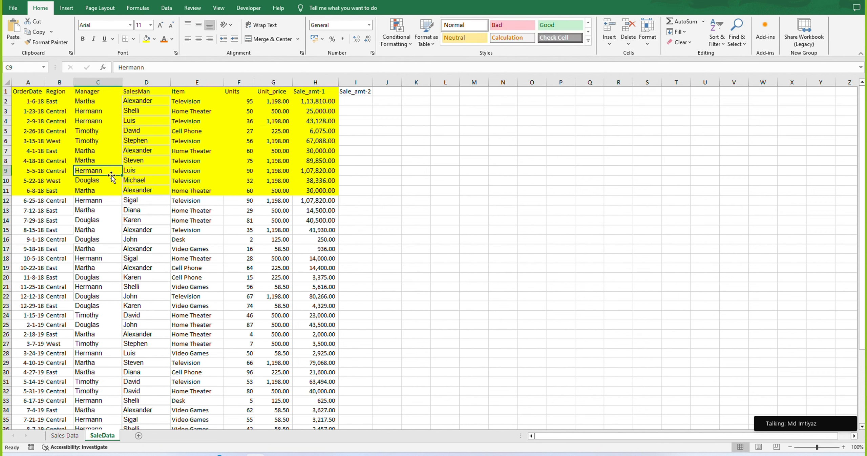
pyautogui.click(204, 122)
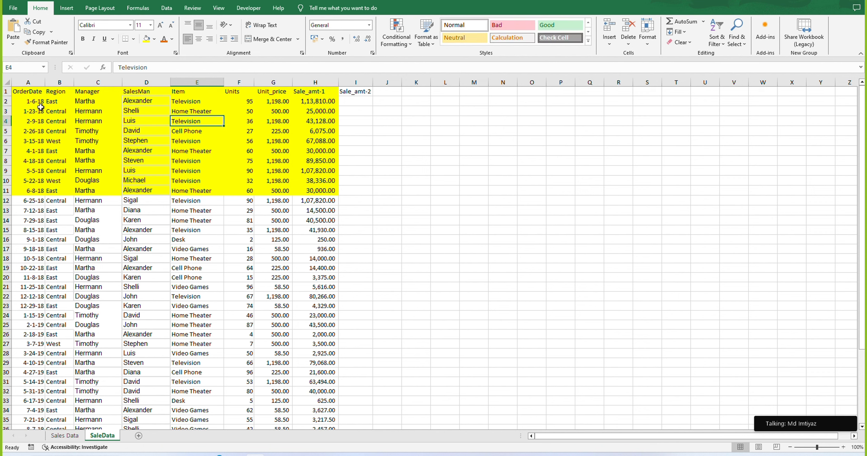
pyautogui.moveTo(19, 96); pyautogui.dragTo(318, 384)
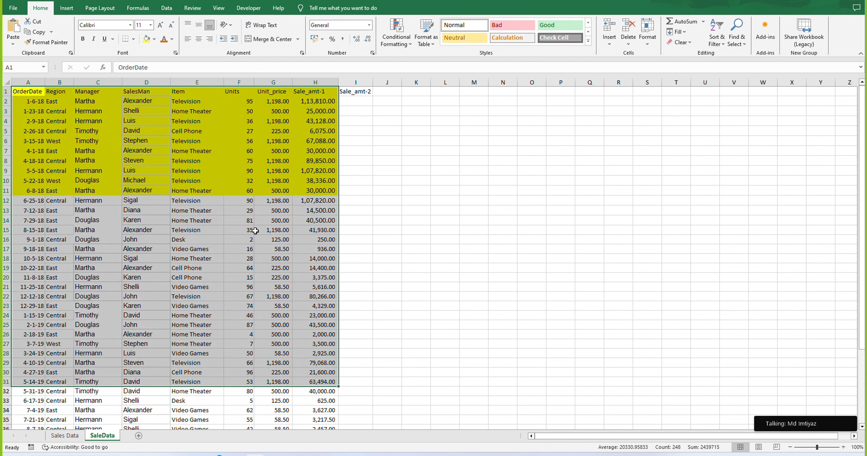
pyautogui.click(273, 229)
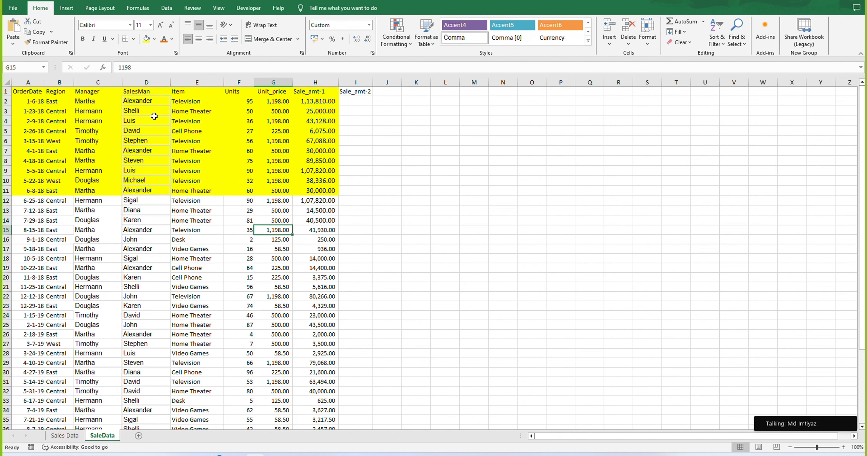
# Step: Remove the fill color from cells A1:H11 with the No Fill option
pyautogui.moveTo(38, 92); pyautogui.dragTo(334, 195)
pyautogui.click(154, 39)
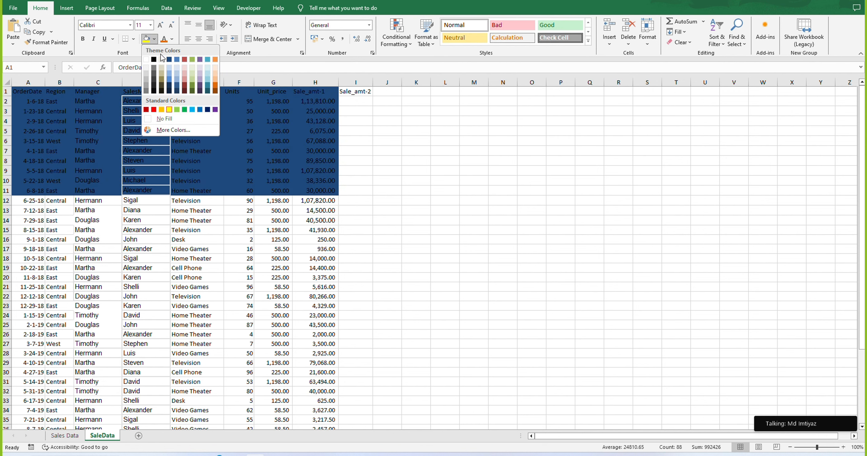
pyautogui.click(165, 120)
pyautogui.click(147, 151)
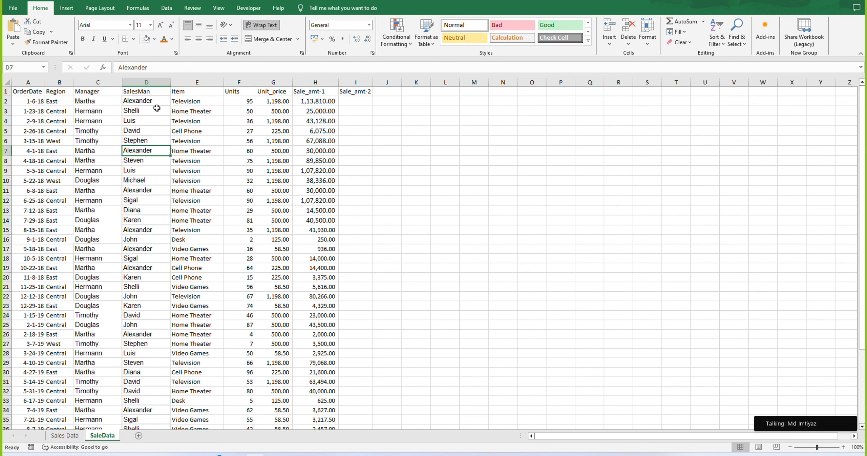
# Step: Set the font color of cells A1:H16 to Automatic
pyautogui.click(77, 121)
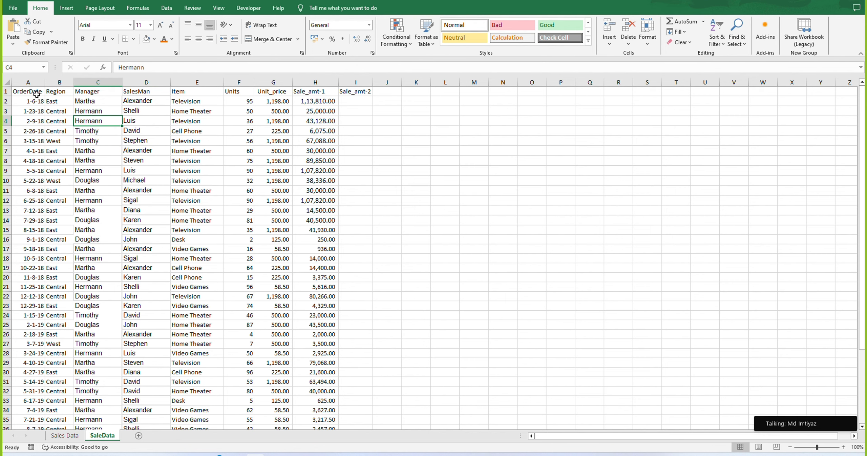
pyautogui.moveTo(37, 94); pyautogui.dragTo(317, 241)
pyautogui.click(173, 39)
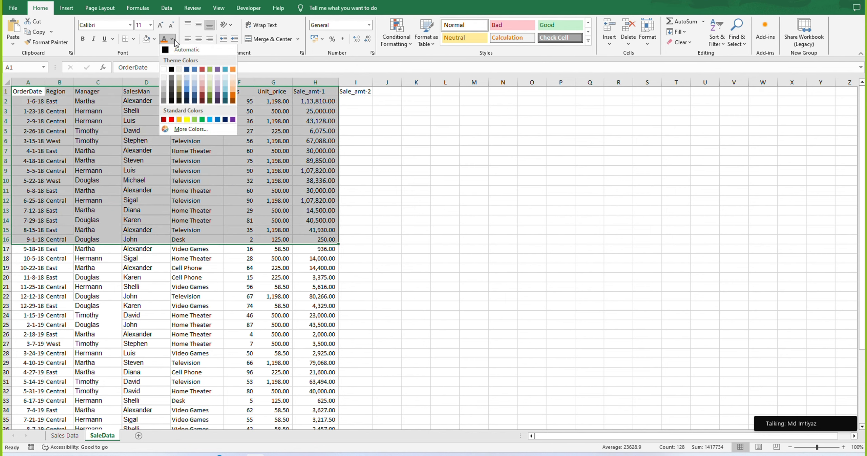
pyautogui.click(172, 50)
pyautogui.click(169, 123)
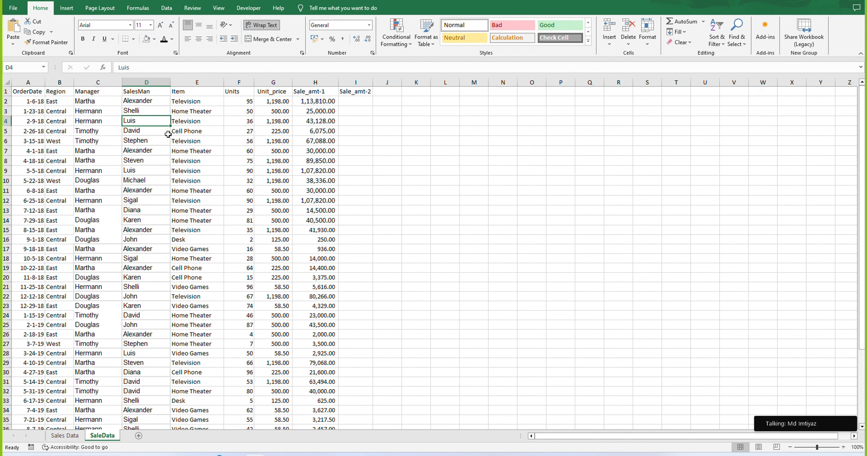
pyautogui.click(233, 111)
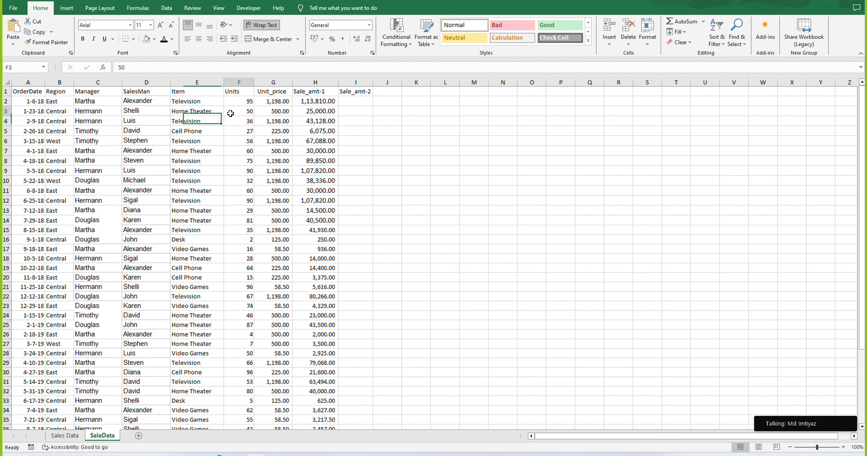
# Step: Apply All Borders to the sales data in columns A to H, including the header row
pyautogui.click(135, 117)
pyautogui.moveTo(29, 90); pyautogui.dragTo(336, 427)
pyautogui.scroll(1, 292, 116)
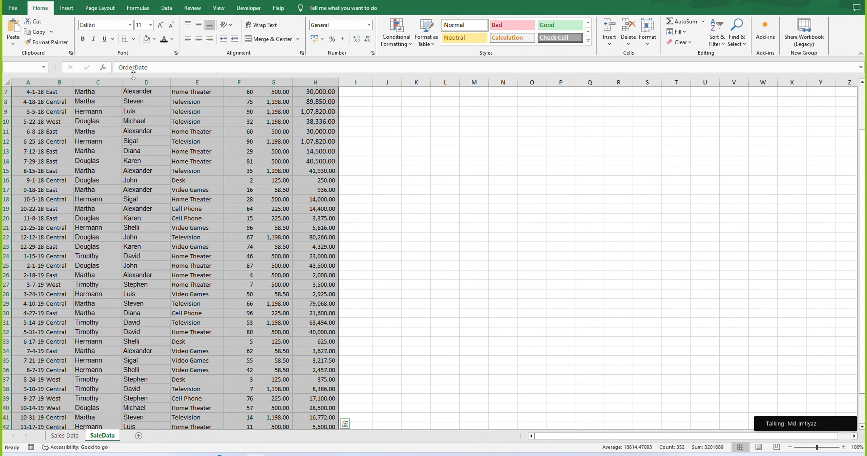
pyautogui.click(134, 39)
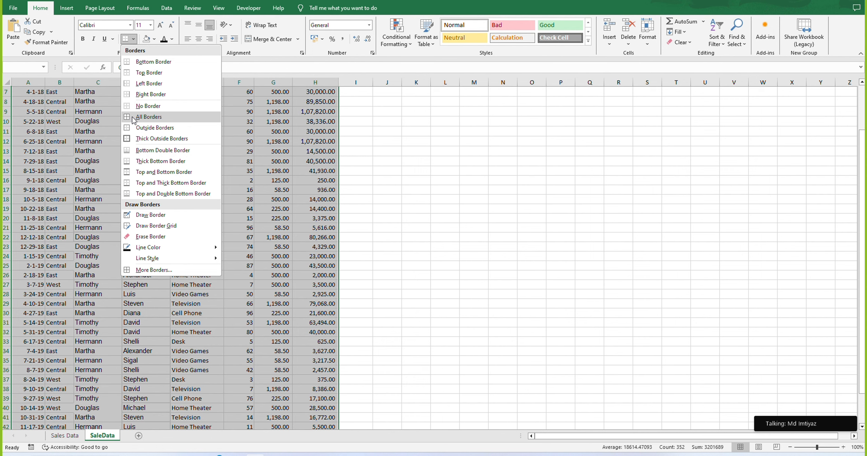
pyautogui.click(133, 117)
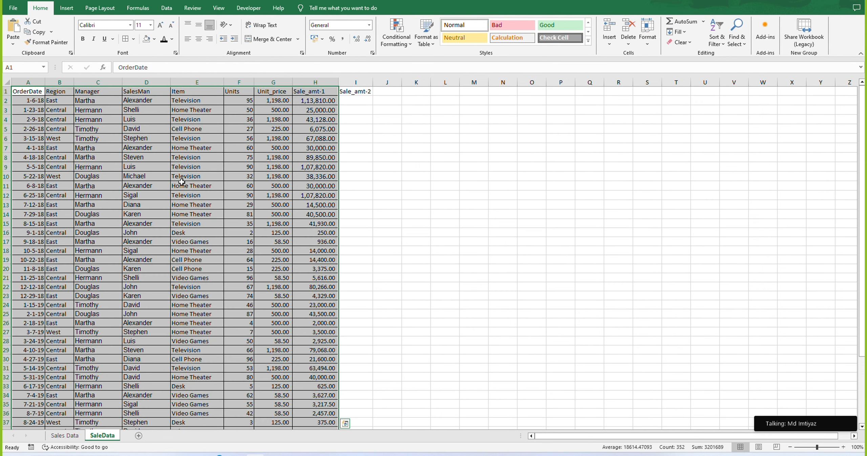
pyautogui.click(416, 128)
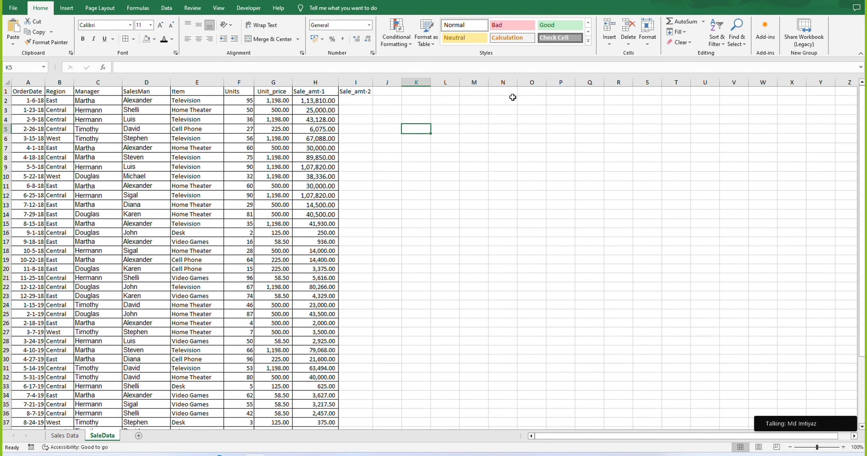
pyautogui.moveTo(471, 108); pyautogui.dragTo(663, 295)
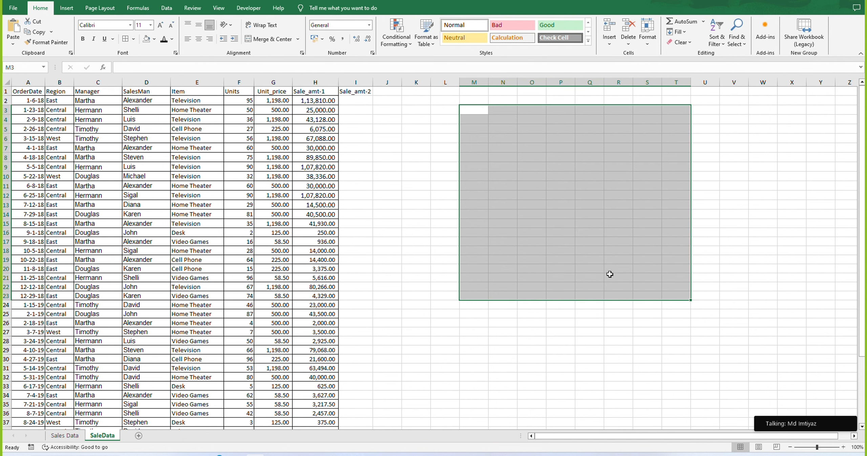
pyautogui.moveTo(227, 101); pyautogui.dragTo(221, 241)
pyautogui.moveTo(265, 167); pyautogui.dragTo(296, 254)
pyautogui.click(268, 177)
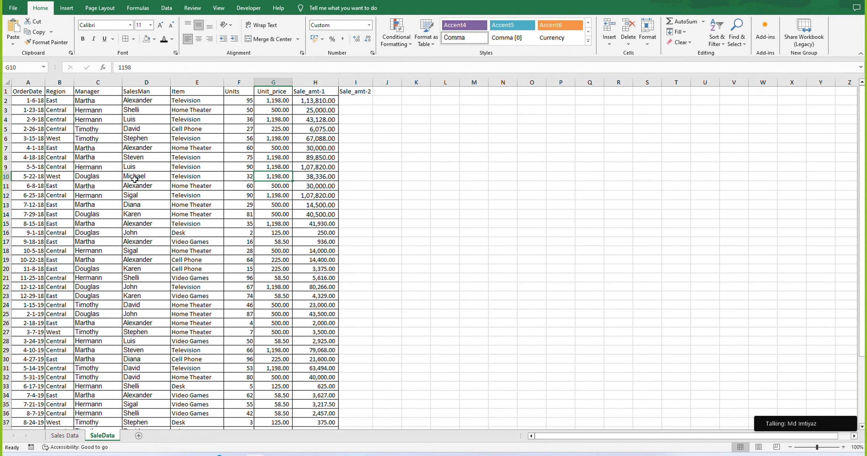
pyautogui.click(180, 122)
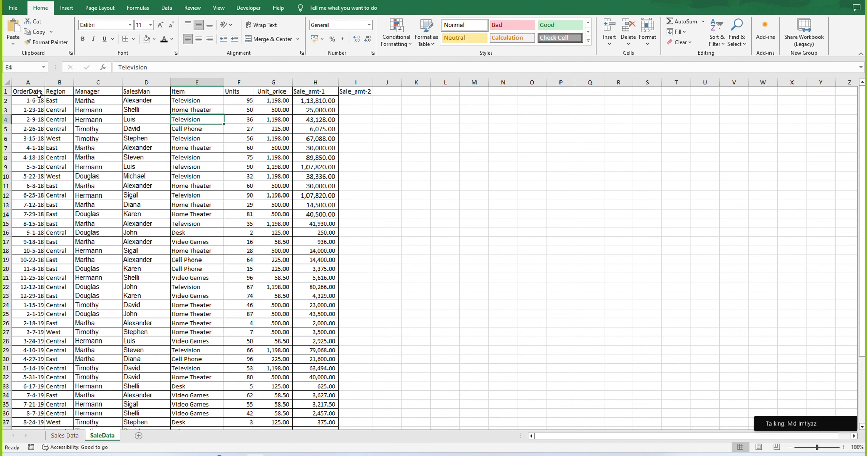
pyautogui.moveTo(35, 91); pyautogui.dragTo(298, 273)
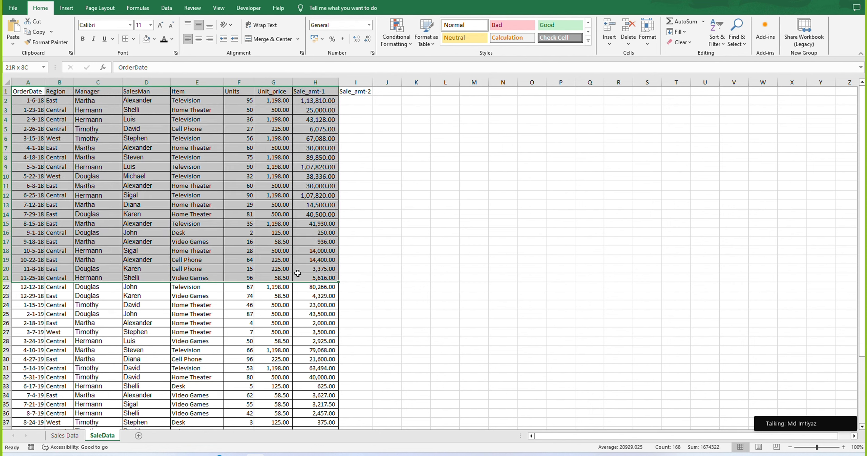
pyautogui.click(53, 109)
pyautogui.moveTo(29, 92); pyautogui.dragTo(319, 271)
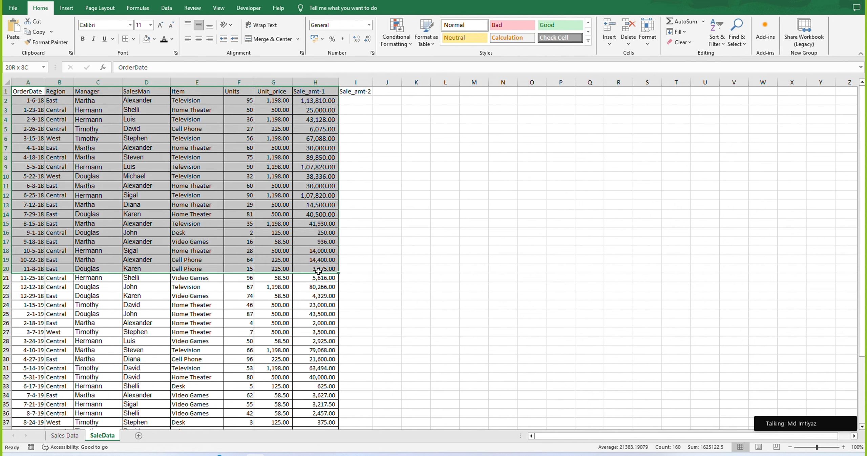
pyautogui.click(273, 224)
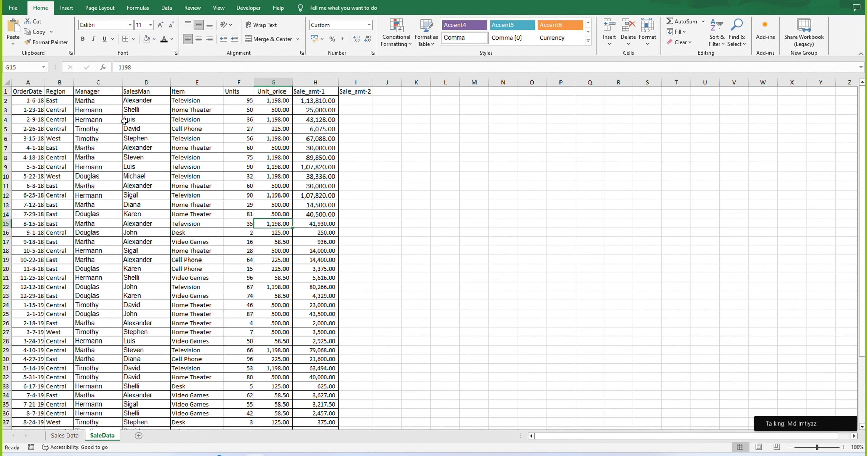
pyautogui.moveTo(29, 91); pyautogui.dragTo(319, 260)
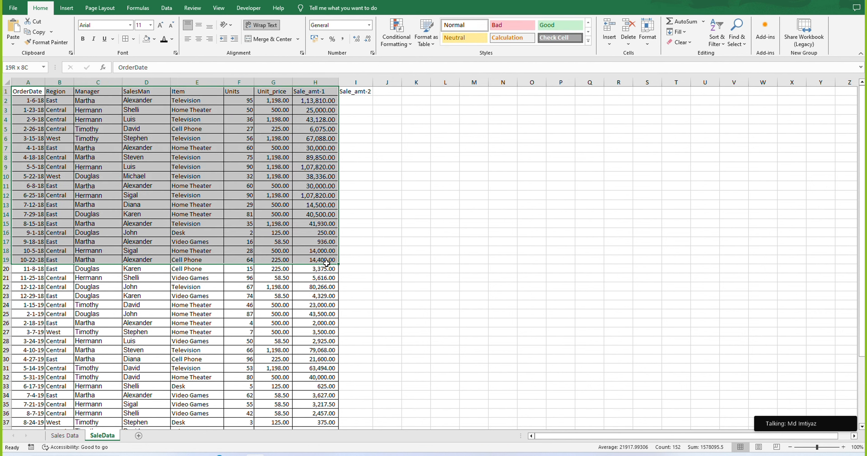
pyautogui.click(237, 173)
pyautogui.click(134, 39)
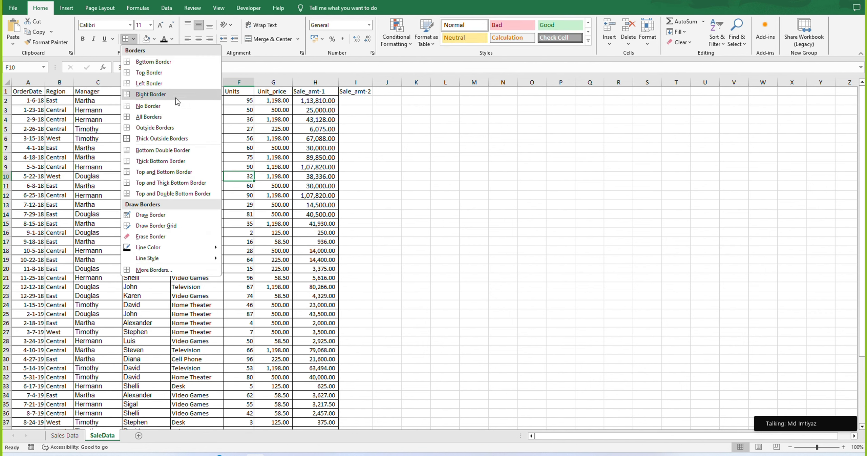
pyautogui.moveTo(183, 252)
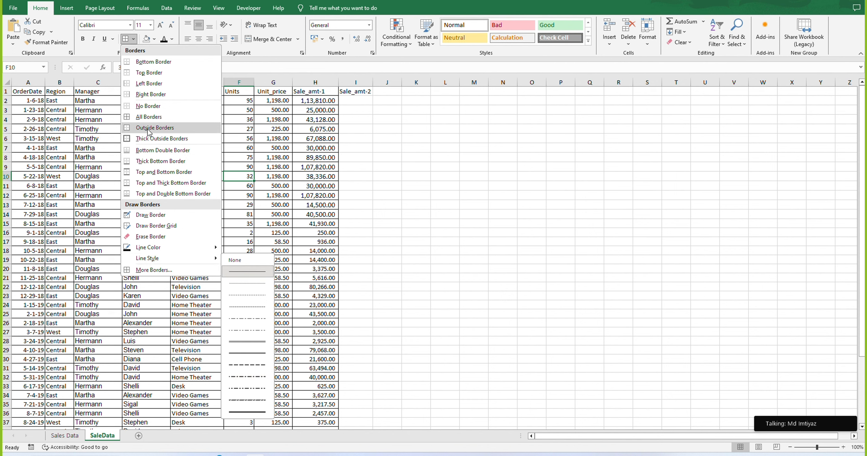
pyautogui.click(258, 134)
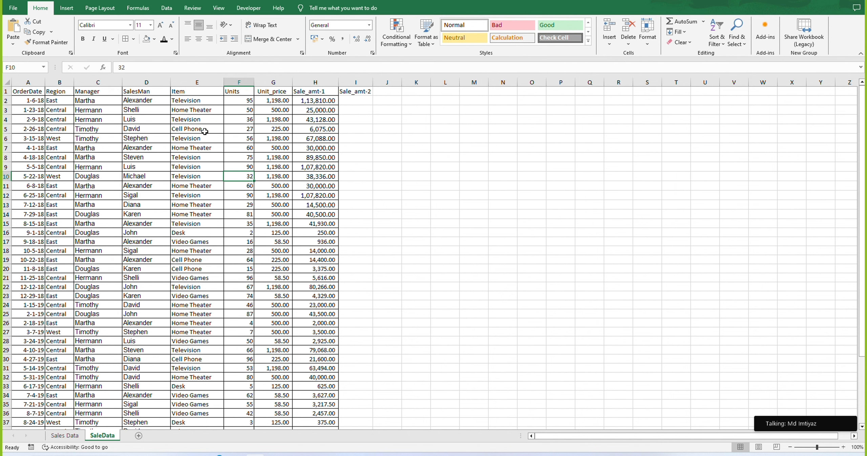
# Step: Apply Thick Outside Borders to cells B3:F15 and undo the change
pyautogui.moveTo(70, 110); pyautogui.dragTo(247, 223)
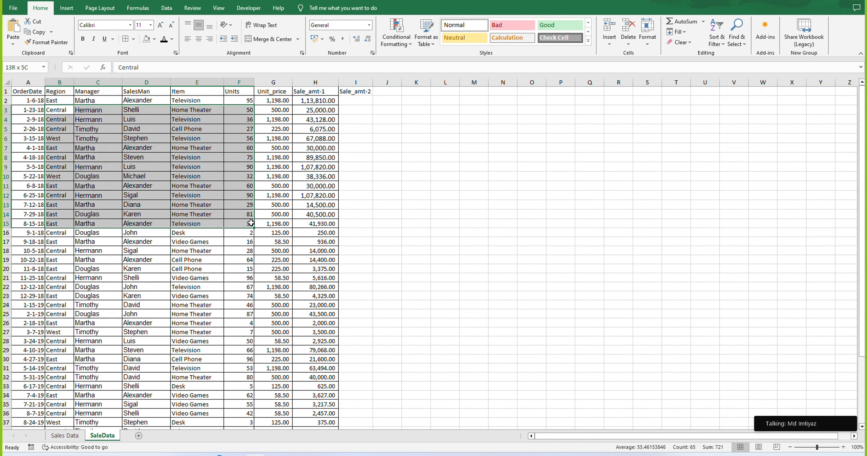
pyautogui.click(136, 39)
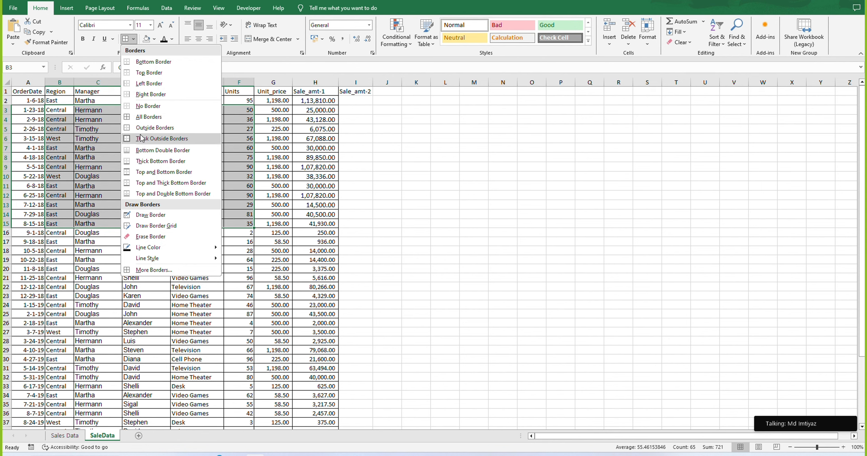
pyautogui.click(152, 141)
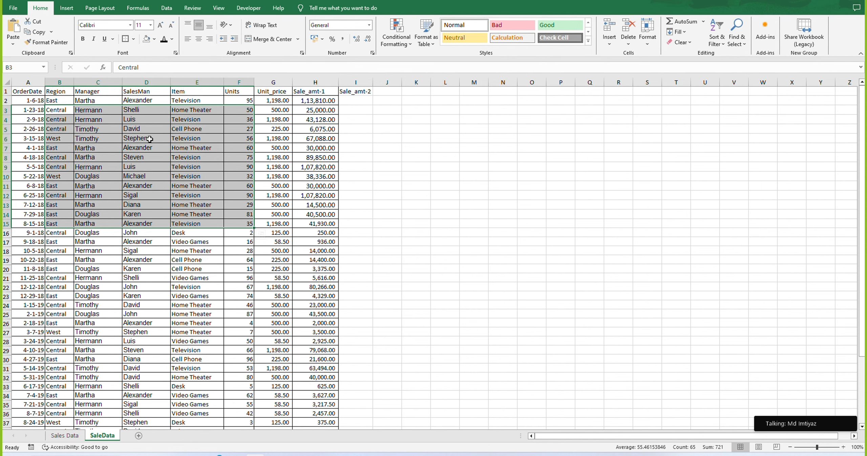
pyautogui.moveTo(281, 186); pyautogui.dragTo(281, 176)
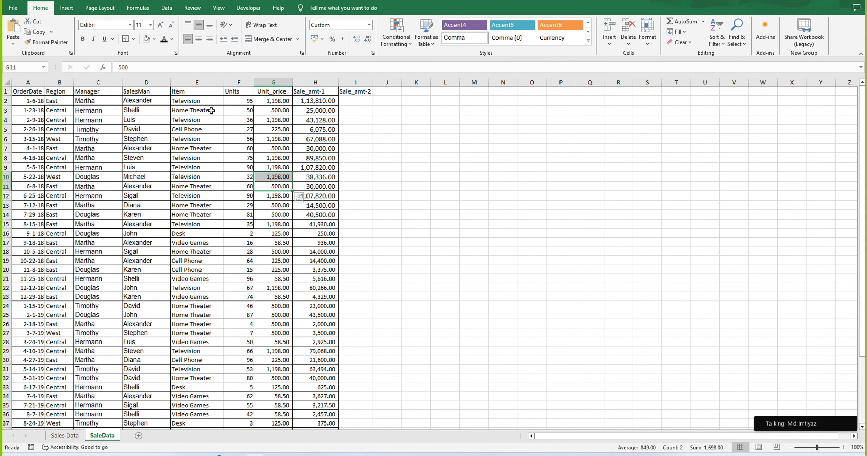
pyautogui.click(148, 112)
pyautogui.click(108, 112)
pyautogui.moveTo(66, 113); pyautogui.dragTo(251, 226)
pyautogui.click(316, 251)
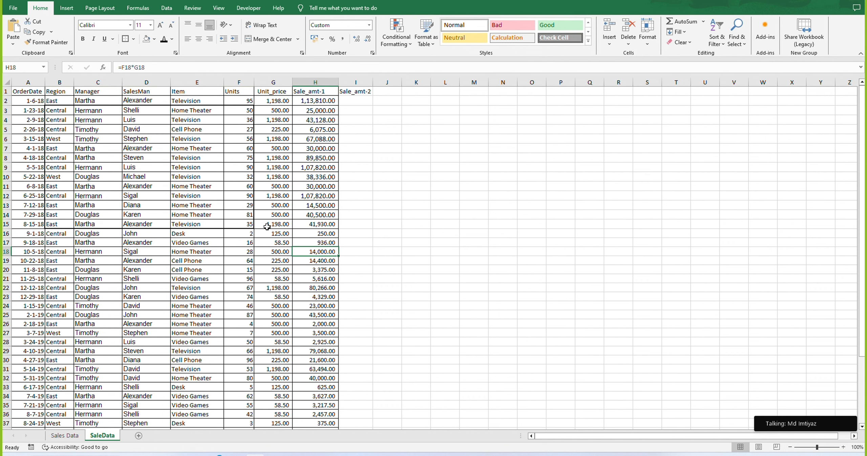
pyautogui.click(156, 140)
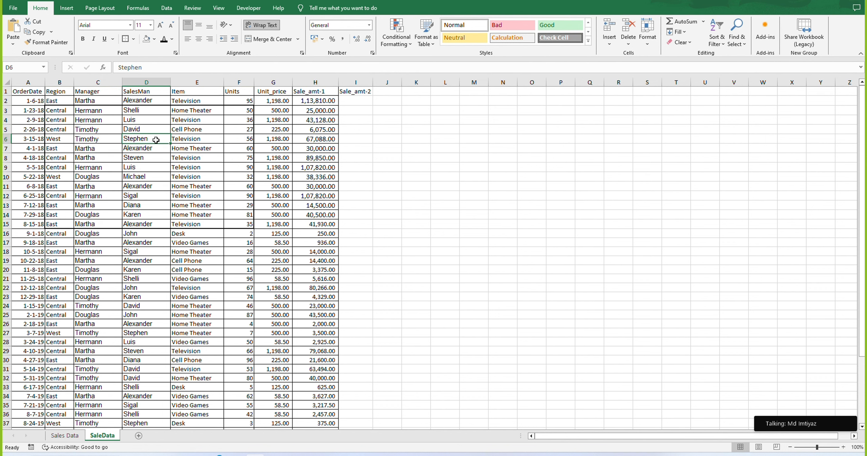
pyautogui.hotkey('ctrl', 'z')
pyautogui.click(280, 144)
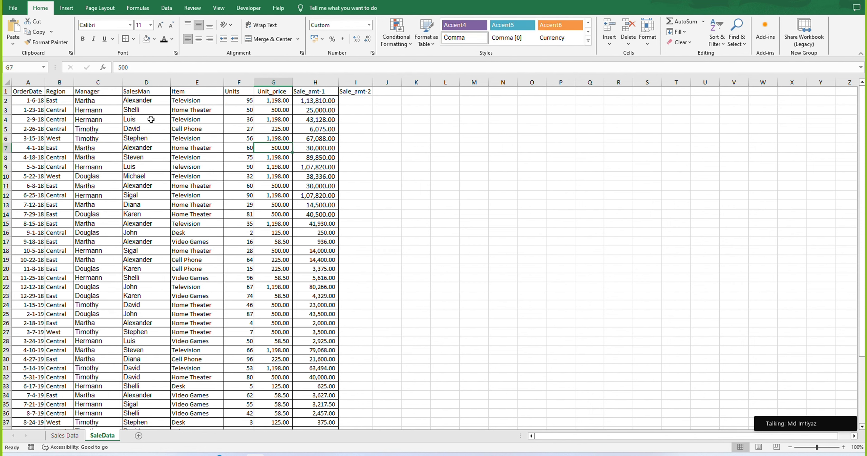
pyautogui.click(311, 127)
pyautogui.click(237, 122)
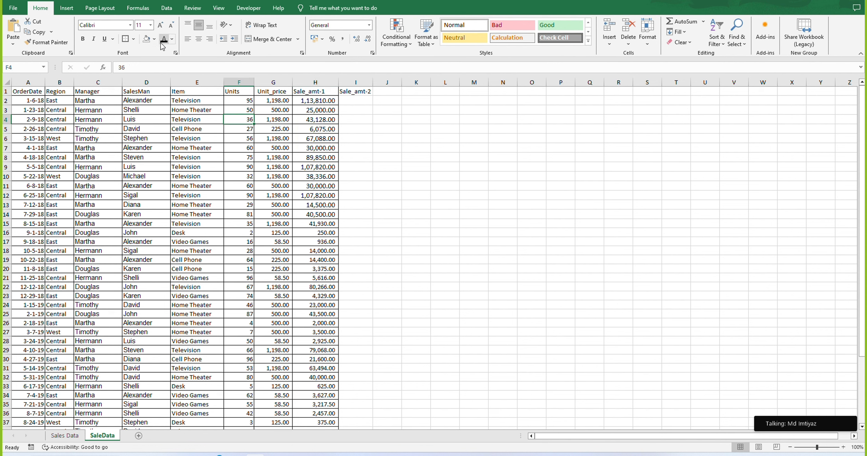
pyautogui.click(192, 117)
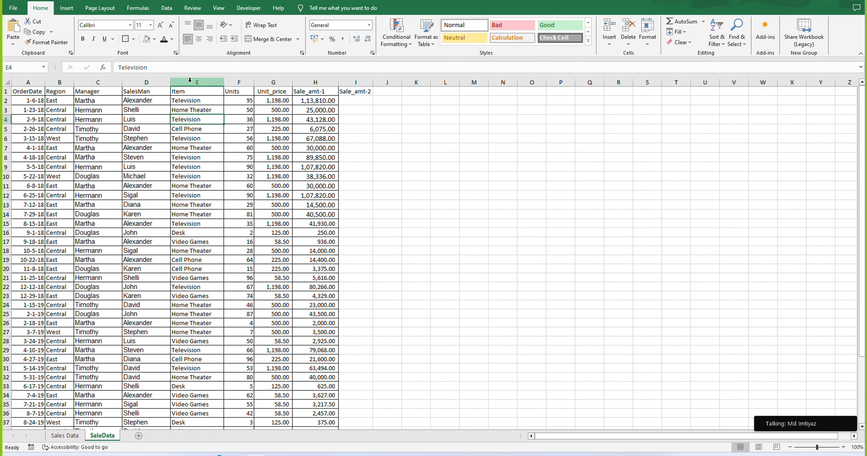
# Step: Center the contents of the Item column (column E) horizontally
pyautogui.moveTo(179, 92); pyautogui.dragTo(180, 296)
pyautogui.click(184, 176)
pyautogui.click(195, 82)
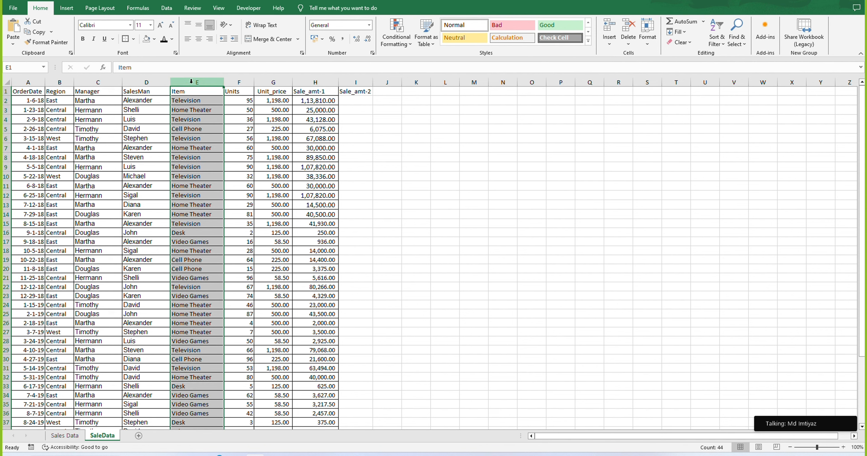
pyautogui.click(200, 41)
pyautogui.click(199, 130)
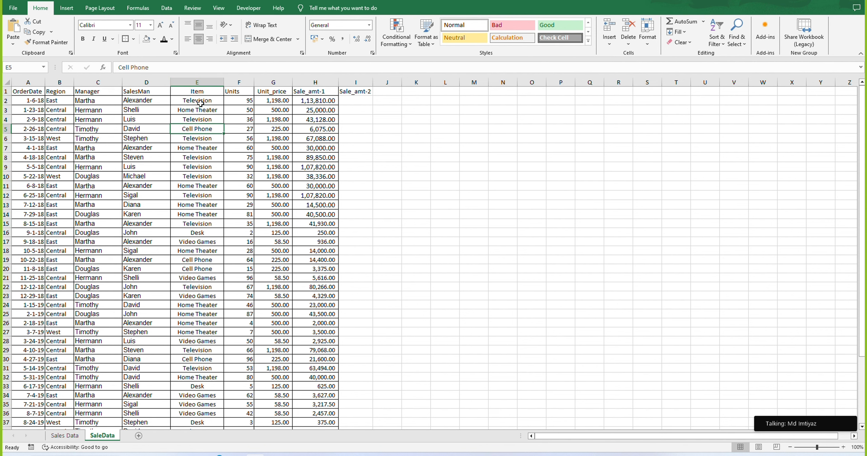
# Step: Right-align the contents of the Item column (column E)
pyautogui.click(197, 82)
pyautogui.click(210, 40)
pyautogui.click(245, 155)
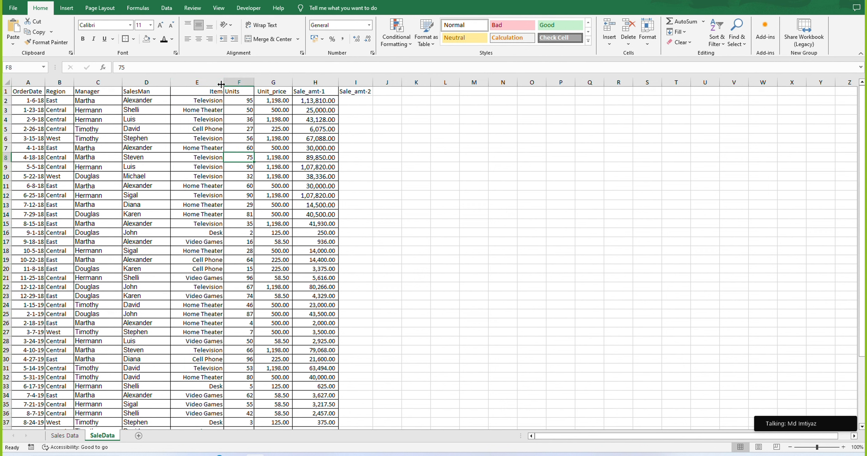
# Step: Add a line break after SalesMan in header cell D1 with the text "sfdsfds" on the second line
pyautogui.doubleClick(162, 90)
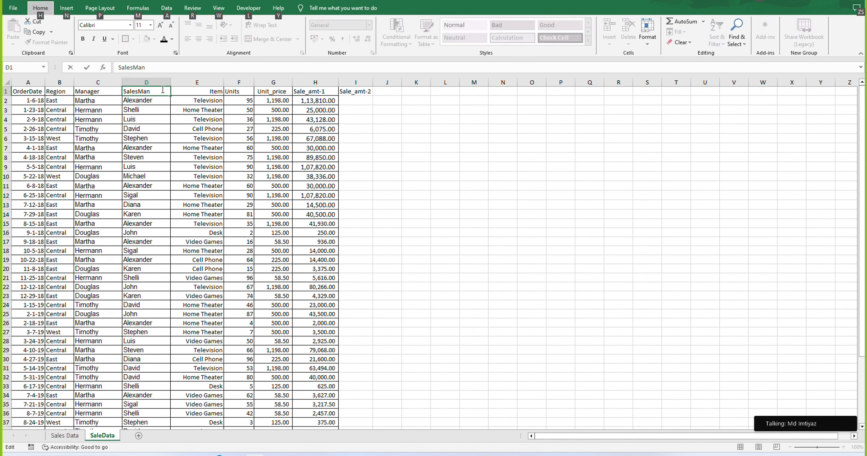
pyautogui.hotkey('alt', 'Return')
pyautogui.write('sfdsfds')
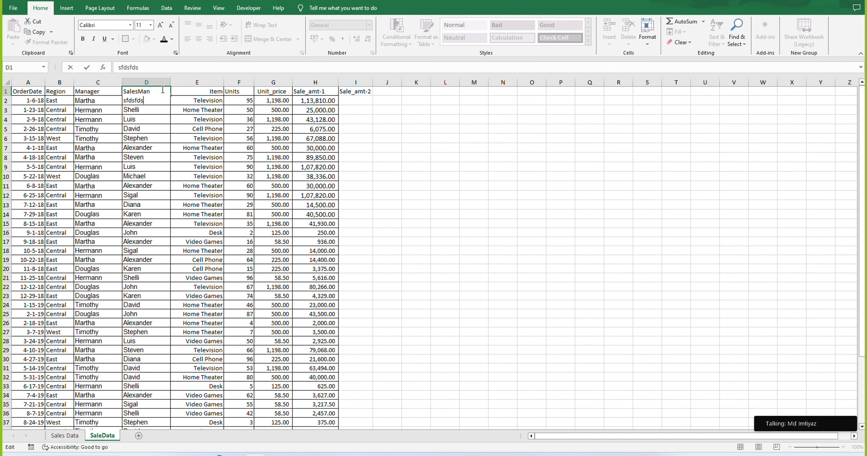
pyautogui.press('Return')
pyautogui.click(219, 149)
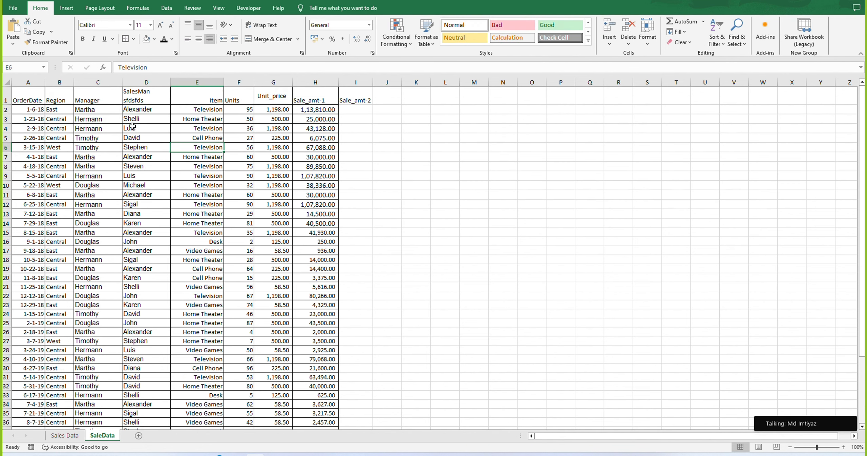
# Step: Set the vertical alignment of header cells A1:I1 to Top Align and change it to Middle Align
pyautogui.click(144, 103)
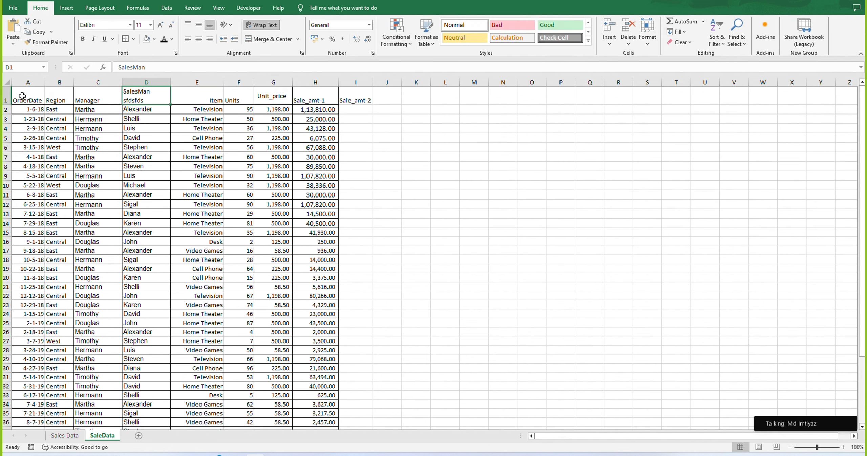
pyautogui.moveTo(25, 97); pyautogui.dragTo(306, 98)
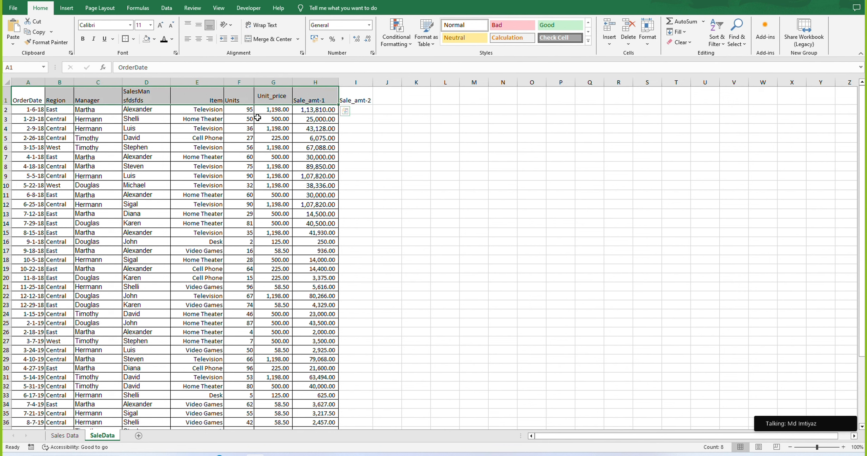
pyautogui.click(145, 98)
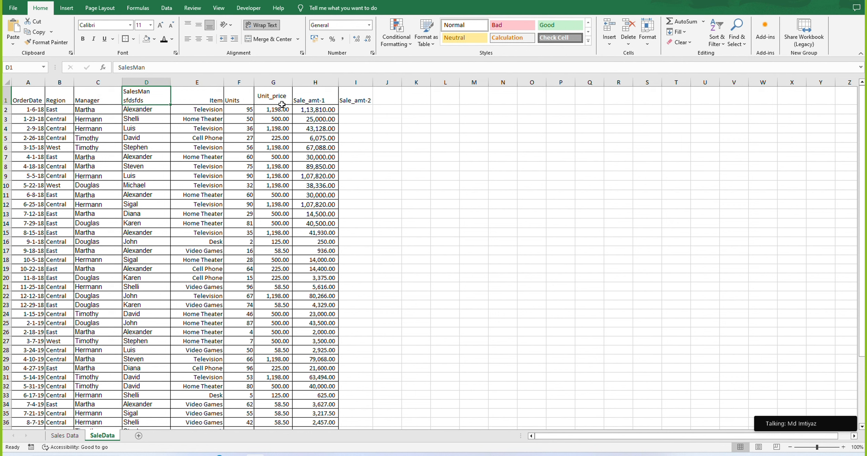
pyautogui.click(309, 100)
pyautogui.click(40, 100)
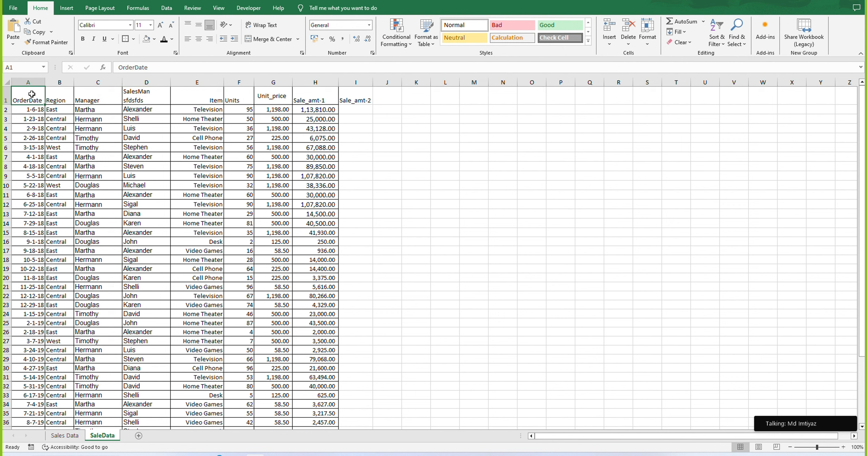
pyautogui.moveTo(32, 94); pyautogui.dragTo(356, 101)
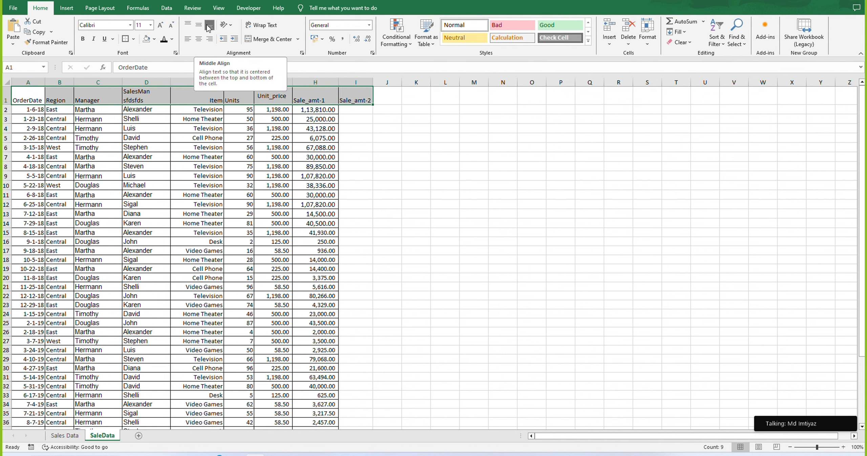
pyautogui.click(188, 26)
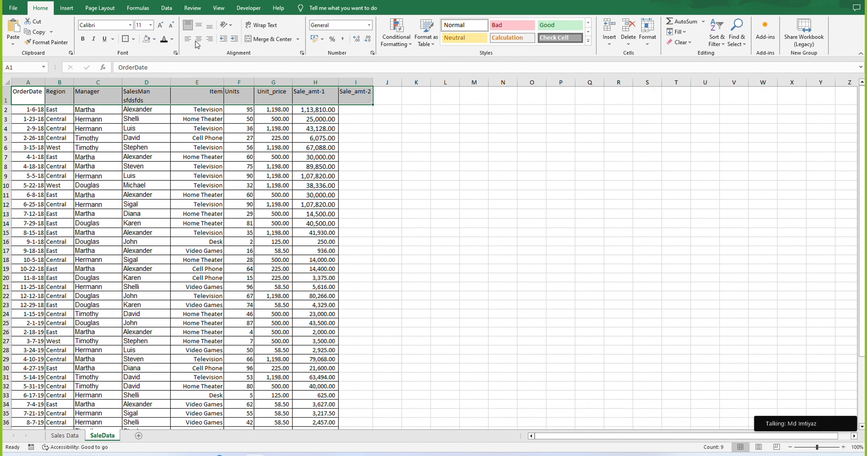
pyautogui.click(199, 24)
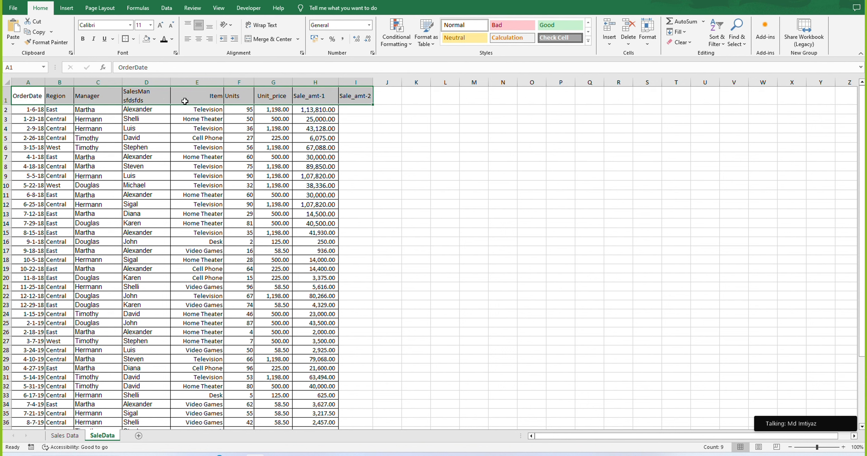
pyautogui.click(183, 100)
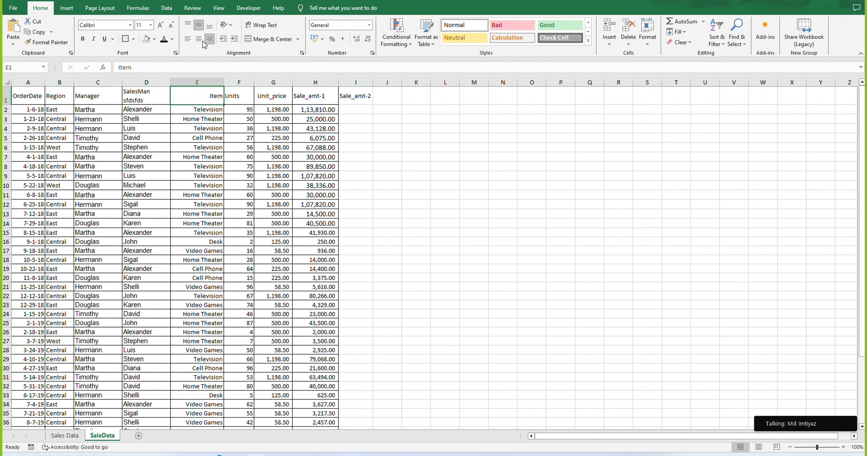
# Step: Set the vertical alignment of header cells A1:I1 to Bottom Align
pyautogui.moveTo(34, 101); pyautogui.dragTo(352, 96)
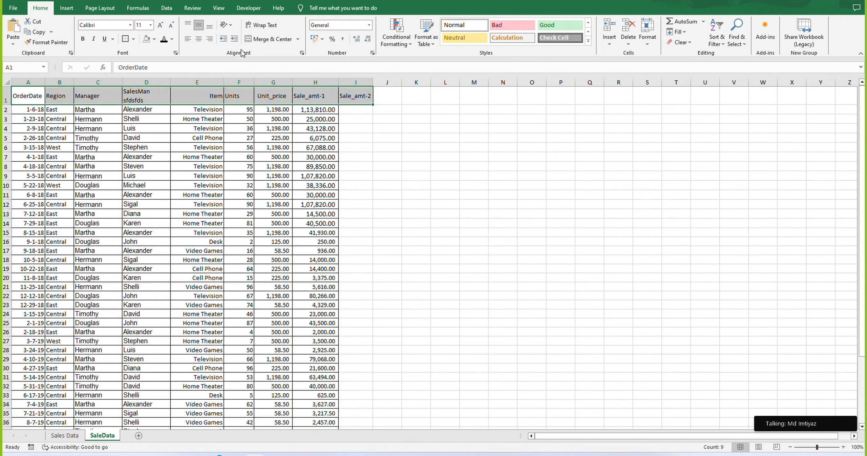
pyautogui.click(209, 25)
pyautogui.click(150, 128)
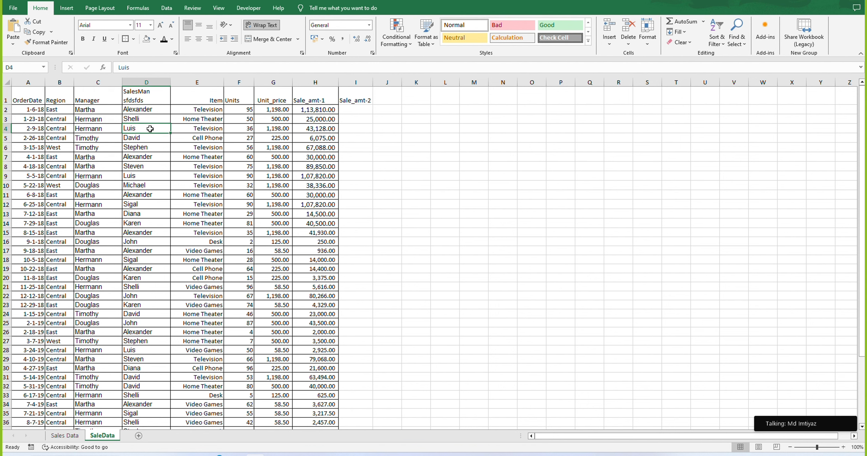
# Step: Delete the line break and the second line "sfdsfds" from header cell D1, keeping only SalesMan
pyautogui.doubleClick(153, 92)
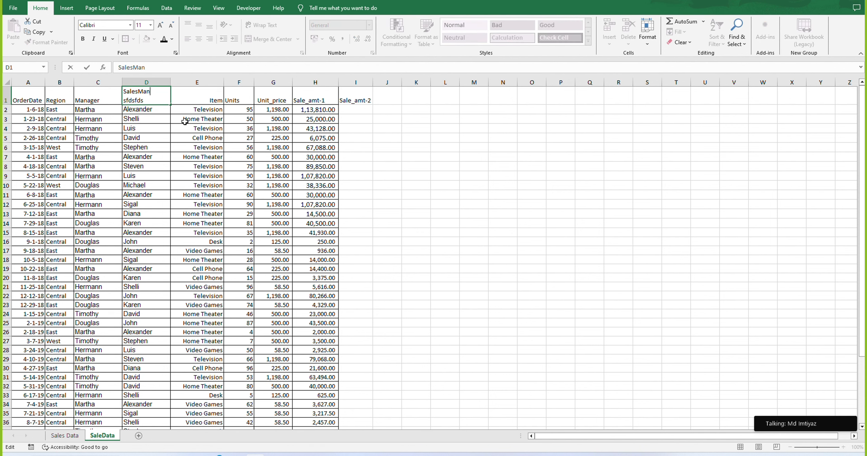
pyautogui.press('Delete')
pyautogui.press('Delete')
pyautogui.press('Delete')
pyautogui.press('Delete')
pyautogui.press('Delete')
pyautogui.press('Delete')
pyautogui.press('Delete')
pyautogui.press('Delete')
pyautogui.click(184, 121)
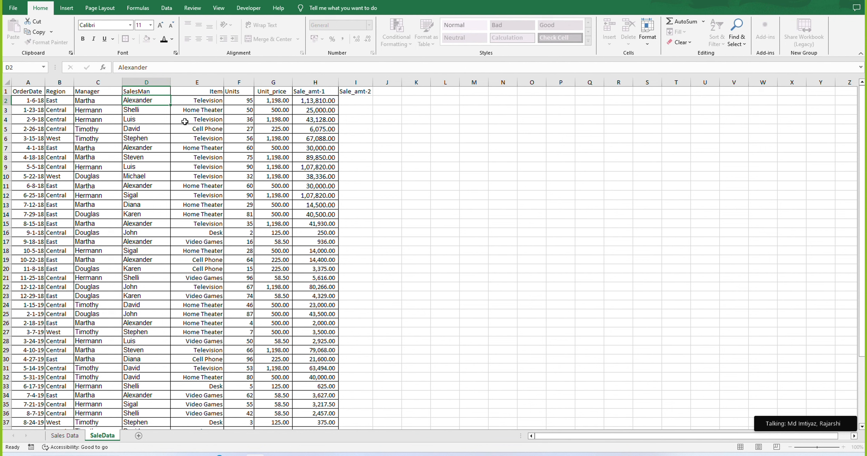
# Step: Open header cell D1 for editing, leave it unchanged and move down the SalesMan column cell by cell to D22
pyautogui.click(158, 91)
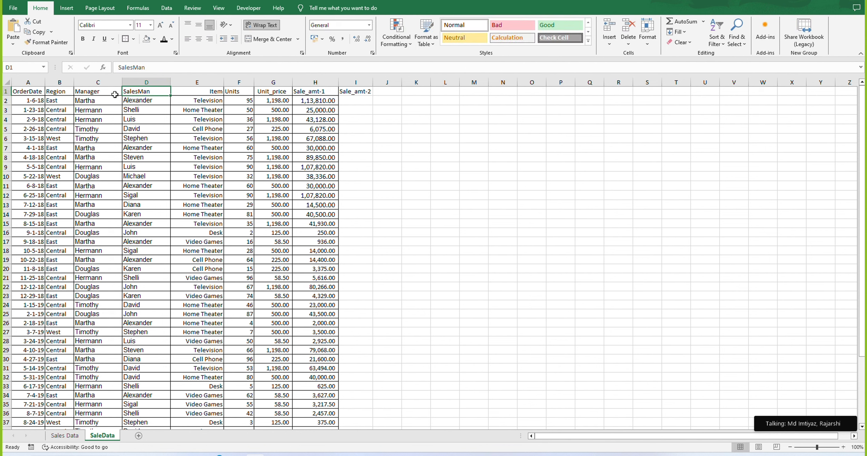
pyautogui.doubleClick(155, 90)
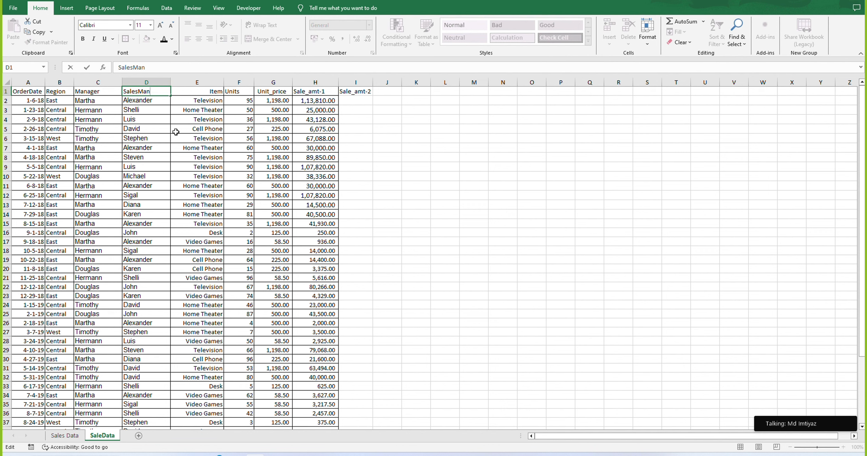
pyautogui.press('Return')
pyautogui.press('Return')
pyautogui.press('Return')
pyautogui.press('Return')
pyautogui.press('Return')
pyautogui.press('Return')
pyautogui.press('Return')
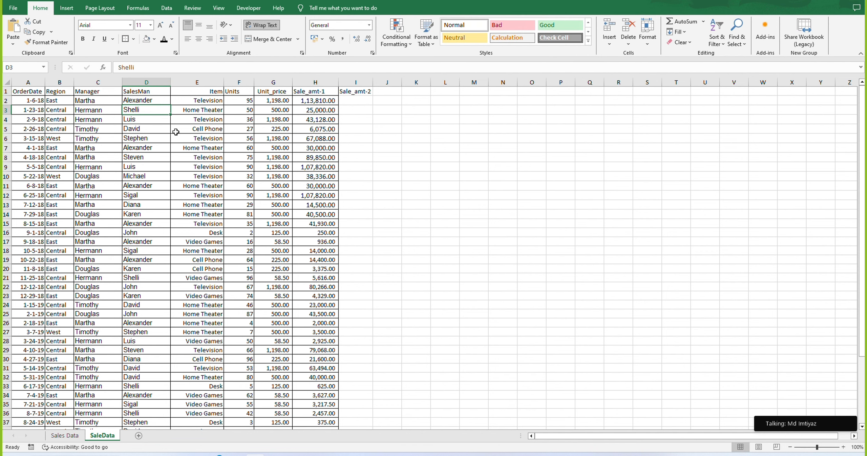
pyautogui.press('Return')
pyautogui.press('Return')
pyautogui.press('Return')
pyautogui.press('Return')
pyautogui.press('Return')
pyautogui.press('Return')
pyautogui.press('Return')
pyautogui.press('Return')
pyautogui.press('Return')
pyautogui.press('Return')
pyautogui.press('Return')
pyautogui.press('Return')
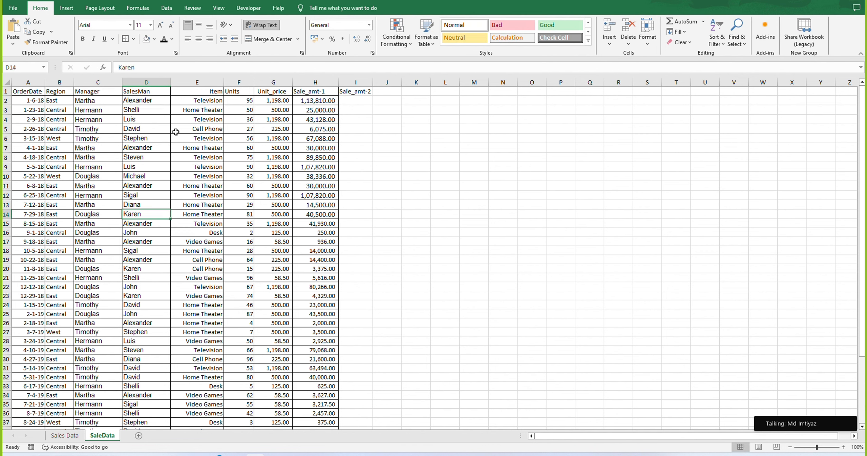
pyautogui.press('Return')
pyautogui.press('Return')
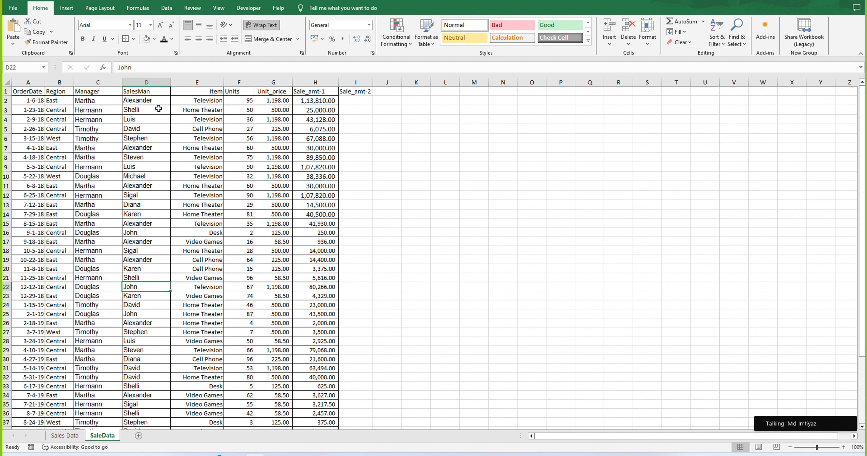
# Step: Add a line break after SalesMan in header cell D1 and enter "sdfgdsfgds" as the second line
pyautogui.doubleClick(161, 90)
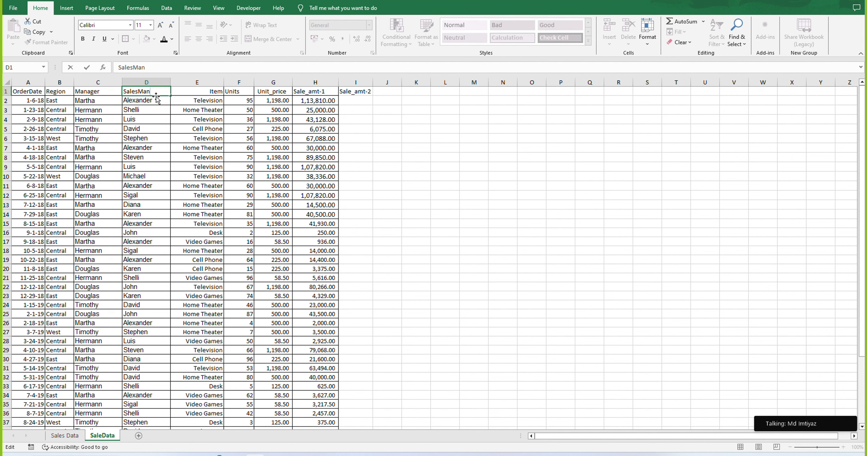
pyautogui.hotkey('alt', 'Return')
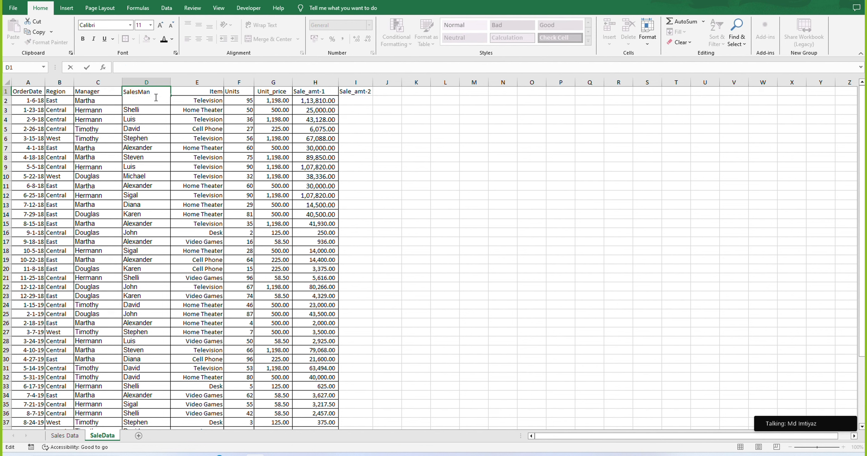
pyautogui.write('sdfgdsfgds')
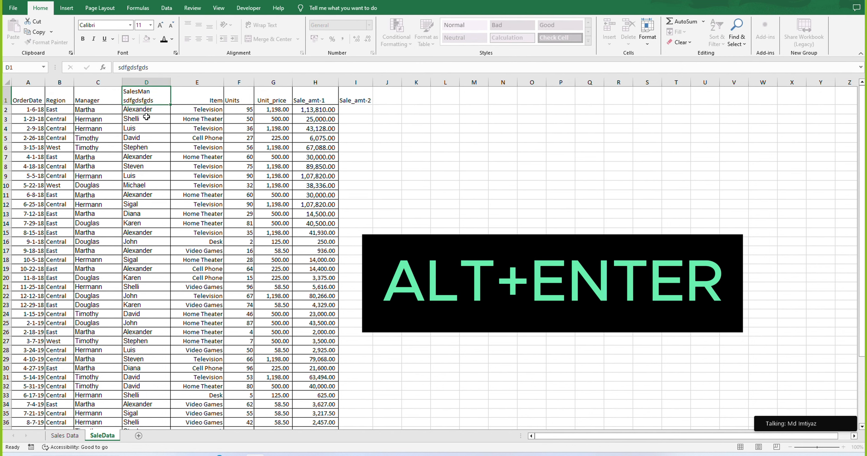
pyautogui.press('Return')
# Step: Add another line break in header cell D1 and enter "dsfdfdsfds" as the third line
pyautogui.click(156, 101)
pyautogui.doubleClick(159, 102)
pyautogui.hotkey('alt', 'Return')
pyautogui.write('dsfdf')
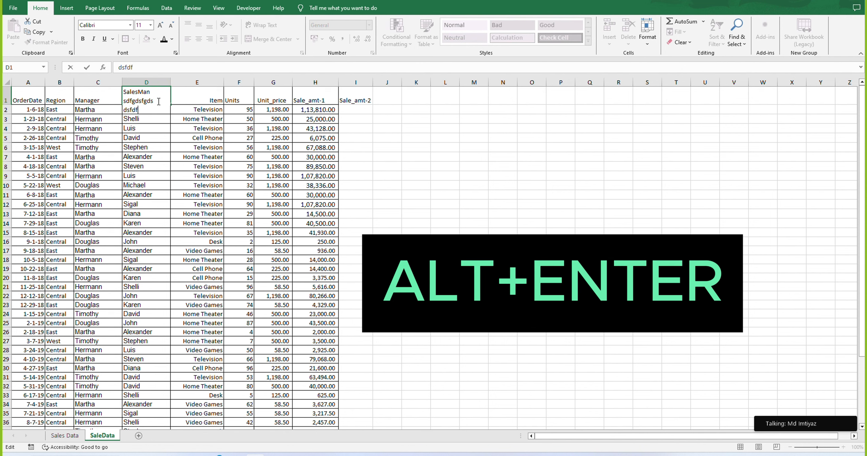
pyautogui.write('dsfds')
pyautogui.press('Return')
# Step: Delete the line breaks and the second and third lines from header cell D1, keeping only SalesMan
pyautogui.doubleClick(160, 109)
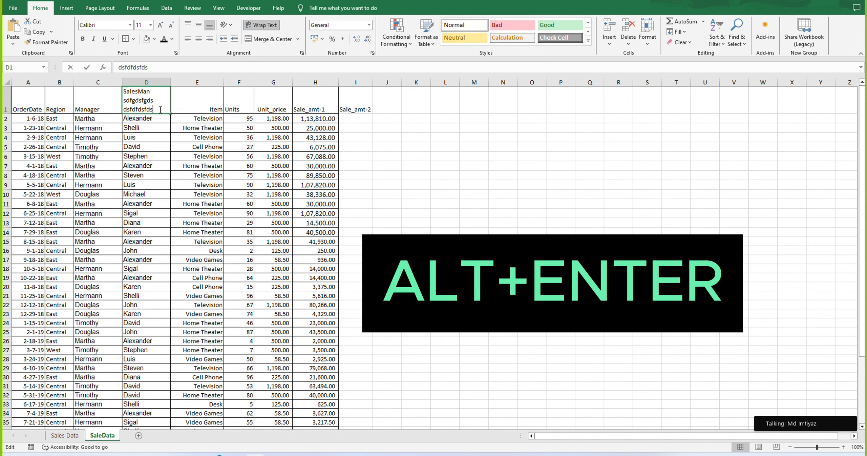
pyautogui.click(160, 141)
pyautogui.click(153, 110)
pyautogui.doubleClick(149, 91)
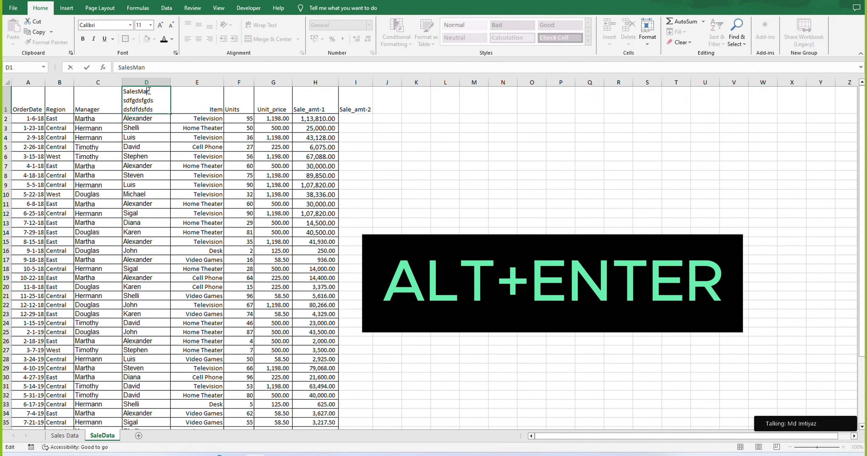
pyautogui.press('Delete')
pyautogui.press('Delete')
pyautogui.press('Delete')
pyautogui.press('Delete')
pyautogui.press('Delete')
pyautogui.press('Delete')
pyautogui.press('Delete')
pyautogui.press('Delete')
pyautogui.press('Delete')
pyautogui.press('Delete')
pyautogui.press('Delete')
pyautogui.press('Delete')
pyautogui.press('Delete')
pyautogui.press('Delete')
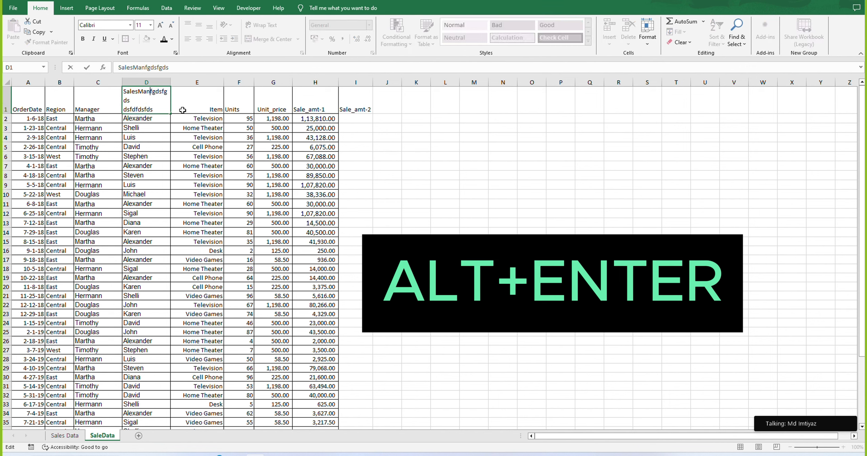
pyautogui.press('Delete')
pyautogui.press('Delete')
pyautogui.press('Delete')
pyautogui.press('Delete')
pyautogui.press('Delete')
pyautogui.press('Delete')
pyautogui.press('Delete')
pyautogui.press('Delete')
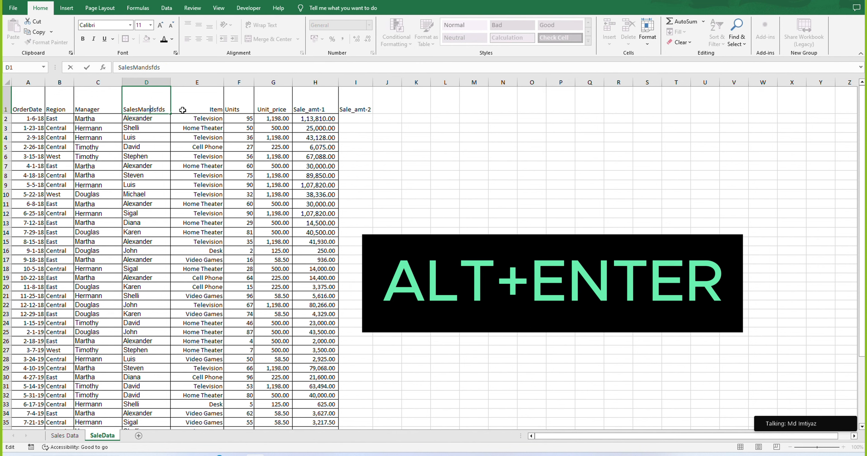
pyautogui.click(175, 137)
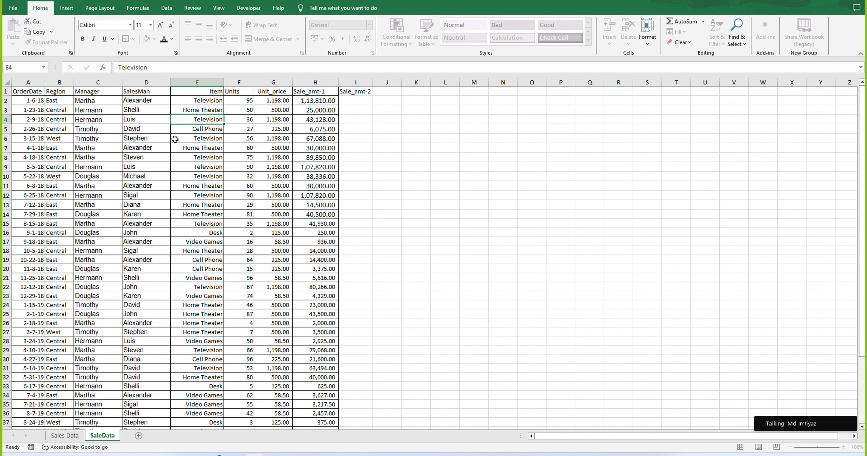
pyautogui.click(147, 94)
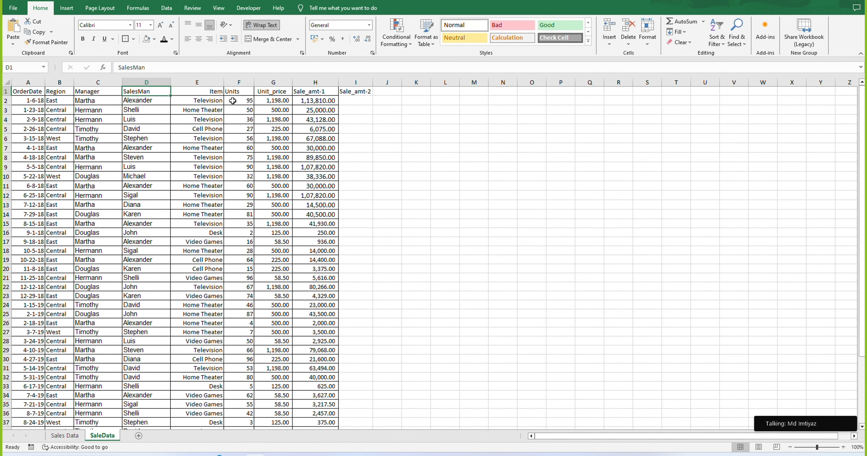
# Step: Add a new blank worksheet after the SaleData sheet
pyautogui.click(247, 119)
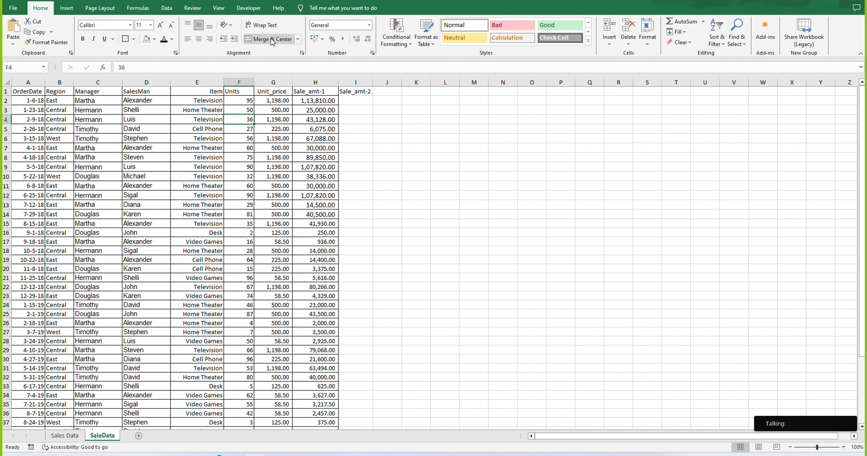
pyautogui.click(281, 185)
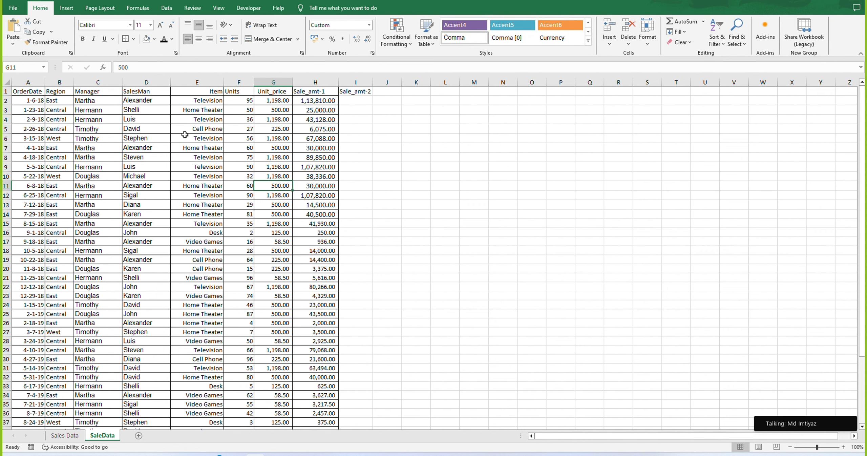
pyautogui.click(138, 436)
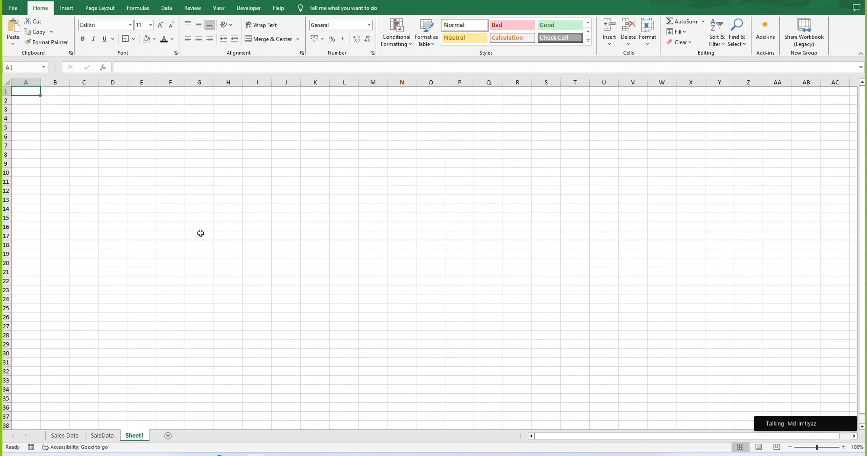
pyautogui.click(106, 133)
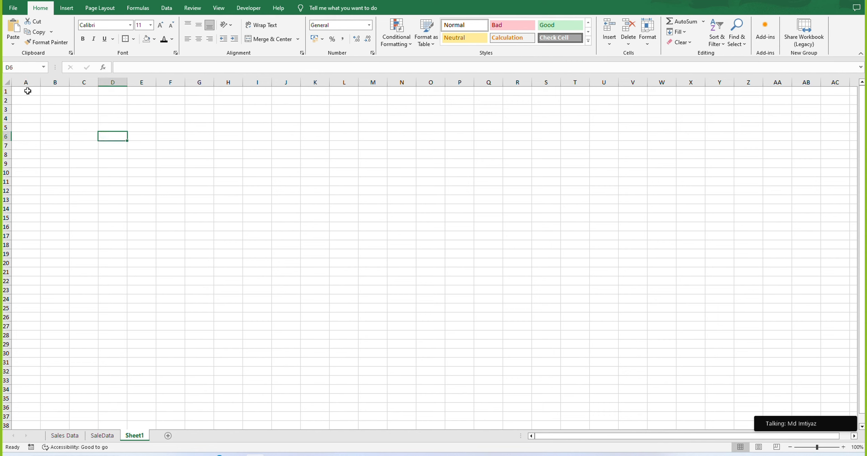
pyautogui.moveTo(27, 91); pyautogui.dragTo(143, 93)
pyautogui.click(78, 118)
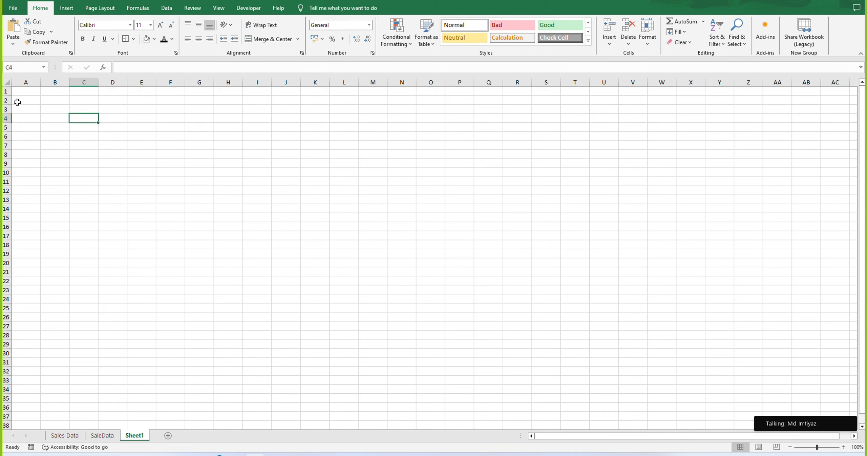
# Step: Enter the column headers Si no, Date and Task in cells A2, B2 and C2
pyautogui.click(17, 102)
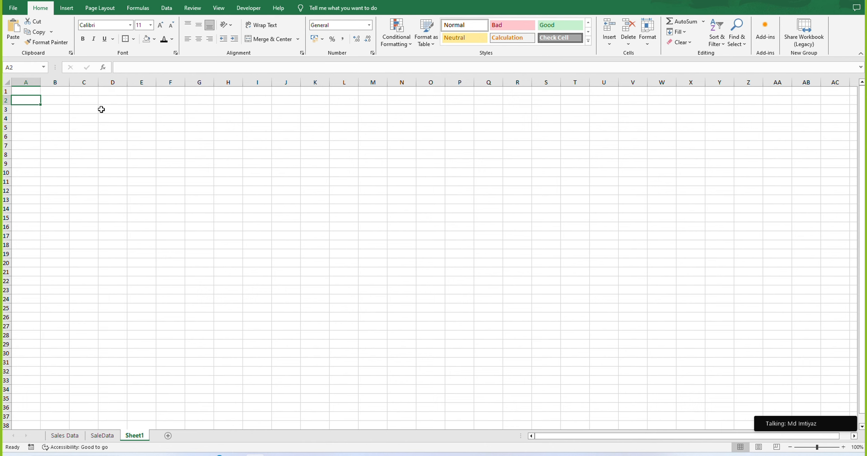
pyautogui.write('SD')
pyautogui.press('BackSpace')
pyautogui.press('BackSpace')
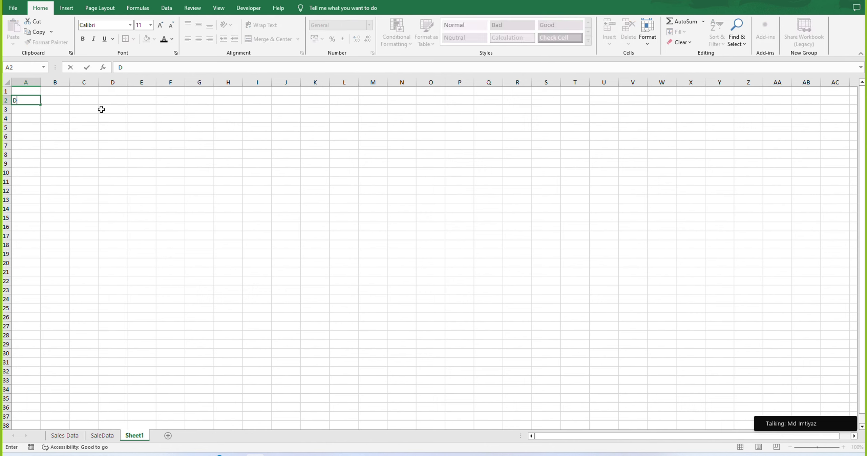
pyautogui.write('Si no')
pyautogui.press('Tab')
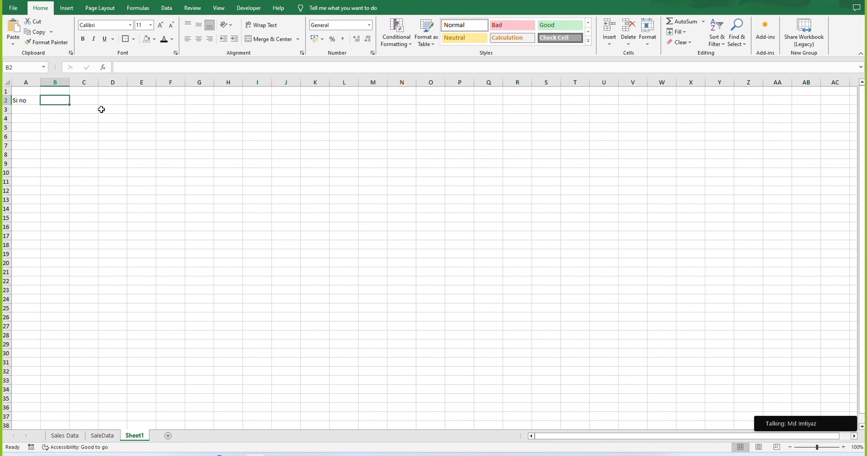
pyautogui.write('Date')
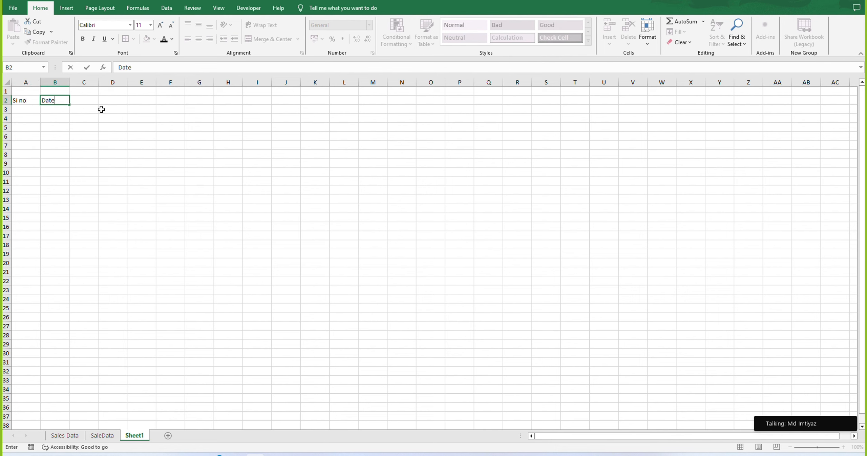
pyautogui.press('Tab')
pyautogui.write('Ta')
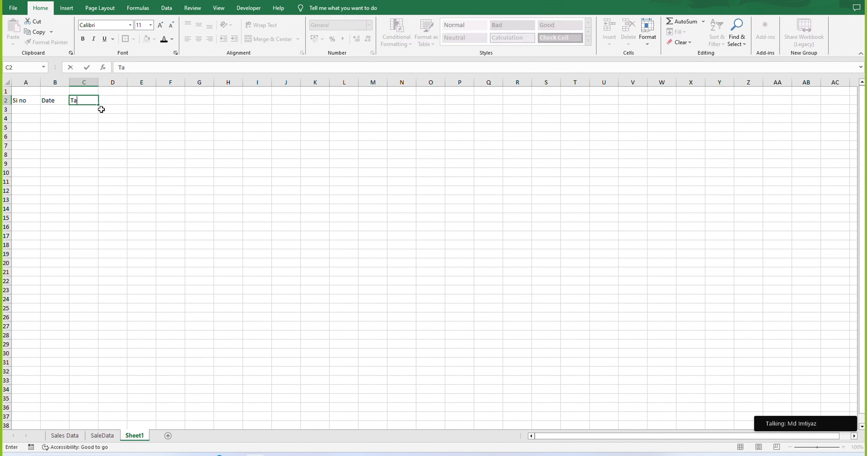
pyautogui.write('sk')
pyautogui.press('Tab')
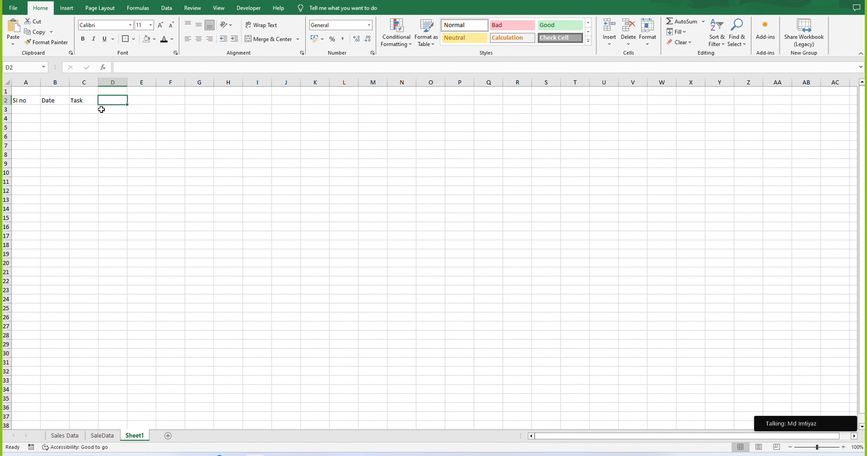
# Step: Enter the column headers Status and Check box in cells D2 and E2
pyautogui.write('Statu')
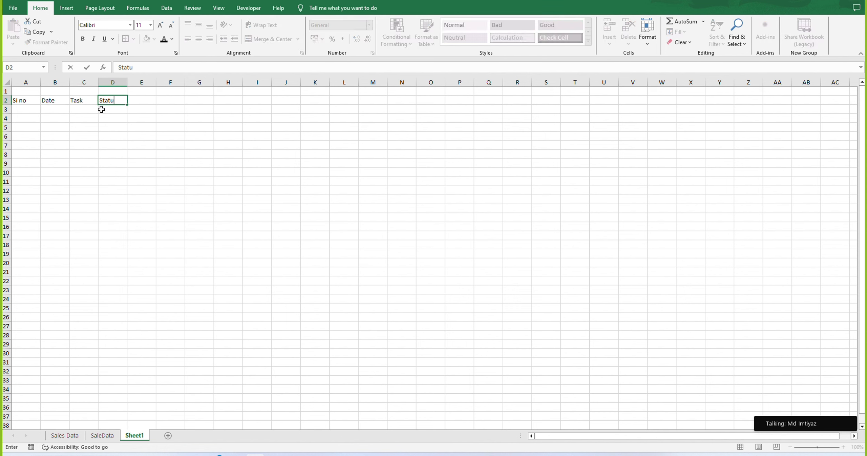
pyautogui.write('s')
pyautogui.press('Tab')
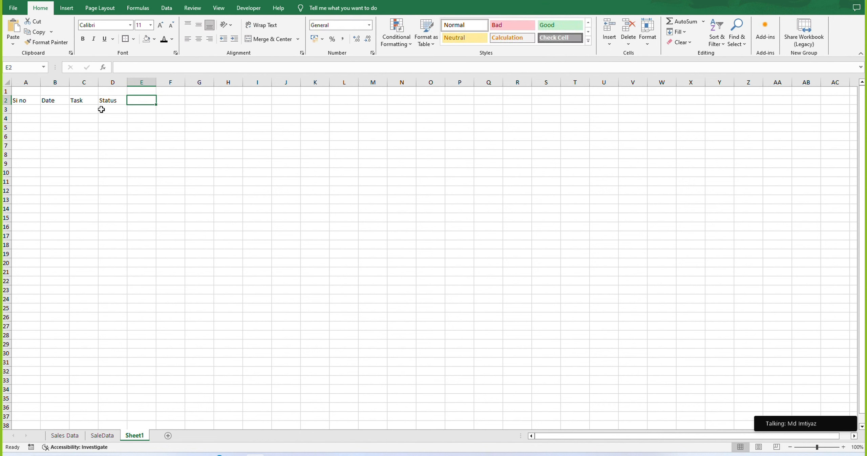
pyautogui.write('C')
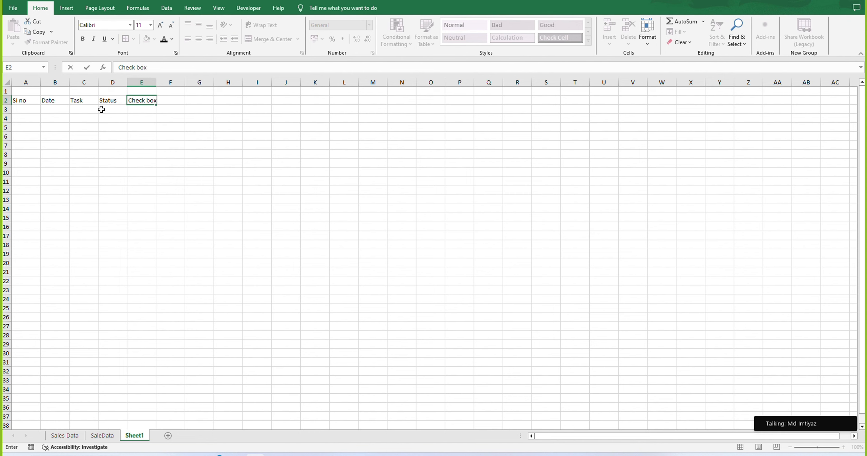
pyautogui.write('heck box')
pyautogui.press('Return')
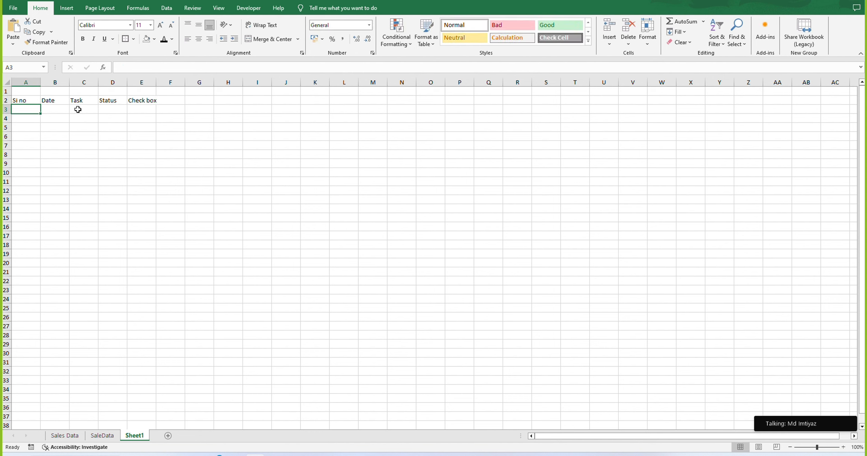
# Step: Apply All Borders to the range A2:E28 and center its contents horizontally
pyautogui.moveTo(24, 102); pyautogui.dragTo(149, 337)
pyautogui.click(133, 38)
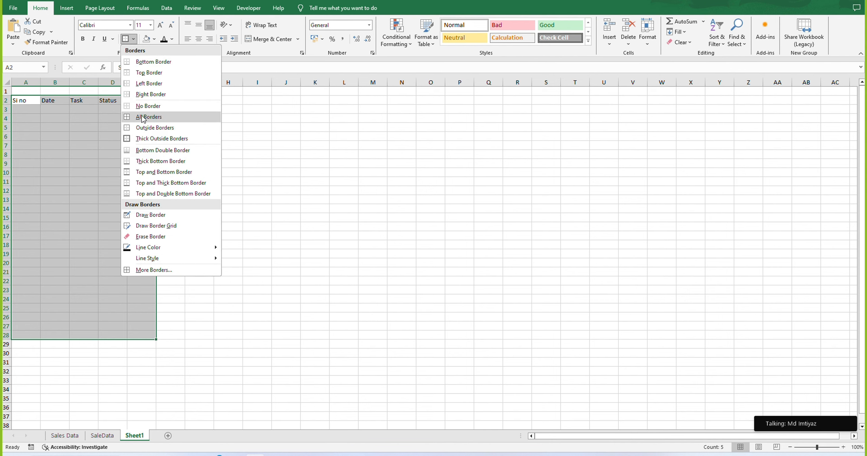
pyautogui.click(143, 117)
pyautogui.click(198, 39)
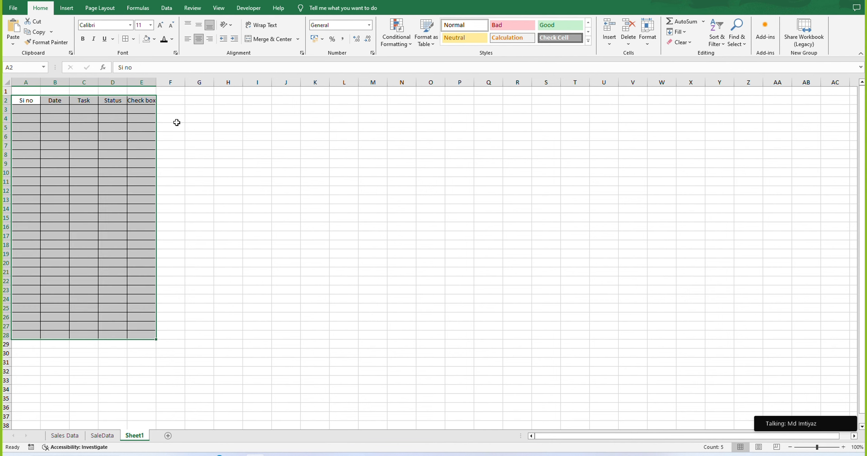
pyautogui.click(176, 122)
# Step: Format header cells A2:E2 with a dark blue fill and bold white text
pyautogui.moveTo(26, 100); pyautogui.dragTo(150, 100)
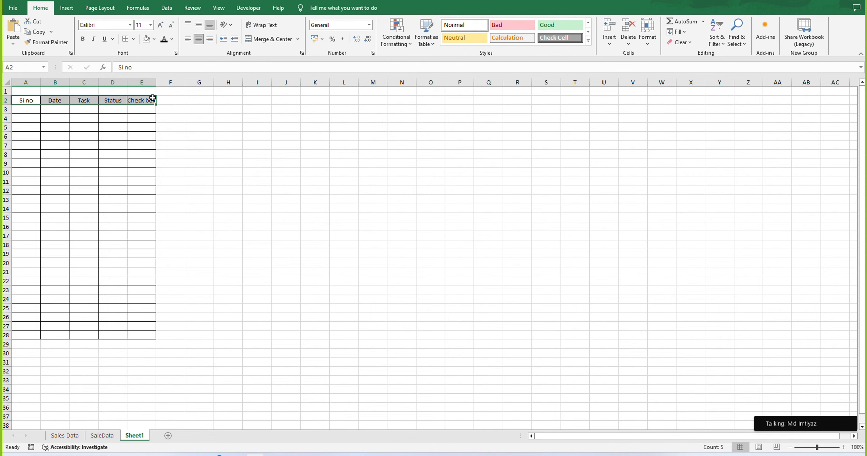
pyautogui.click(154, 39)
pyautogui.click(169, 92)
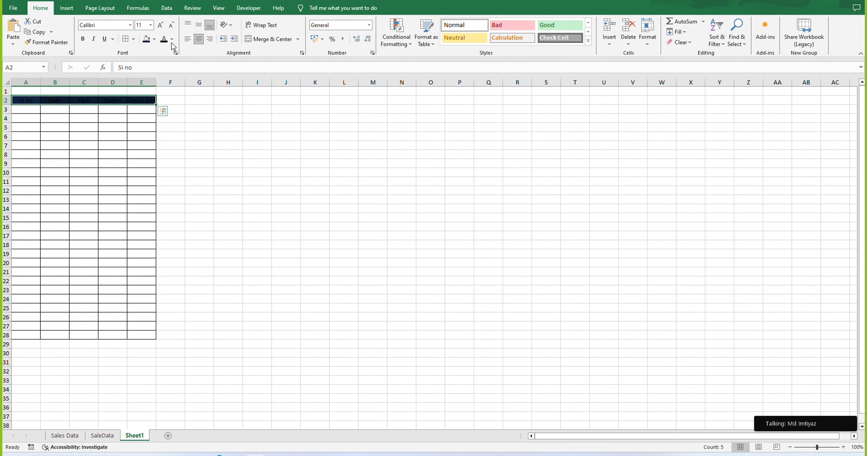
pyautogui.click(171, 39)
pyautogui.click(164, 70)
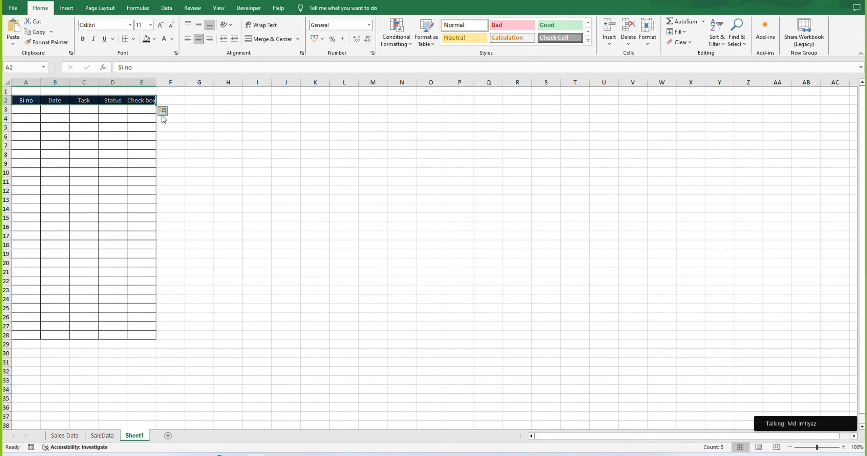
pyautogui.hotkey('ctrl', 'b')
pyautogui.click(117, 159)
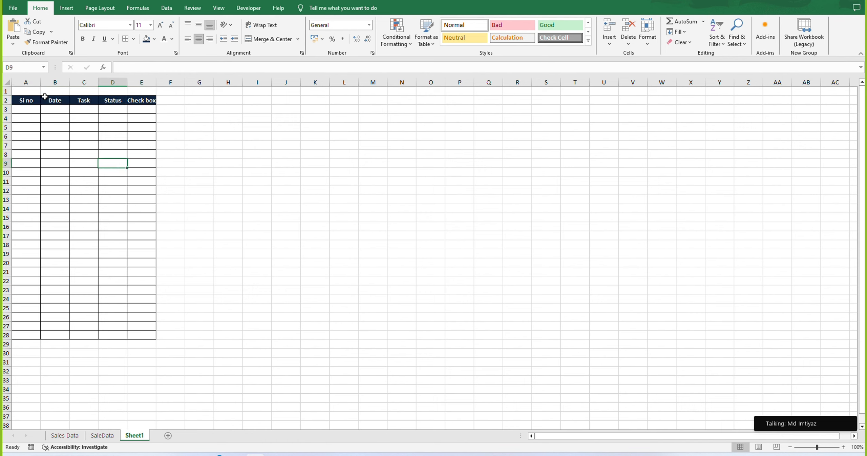
# Step: Enter the title "Daily to do list" in cell A1 above the table headers
pyautogui.click(30, 91)
pyautogui.click(139, 88)
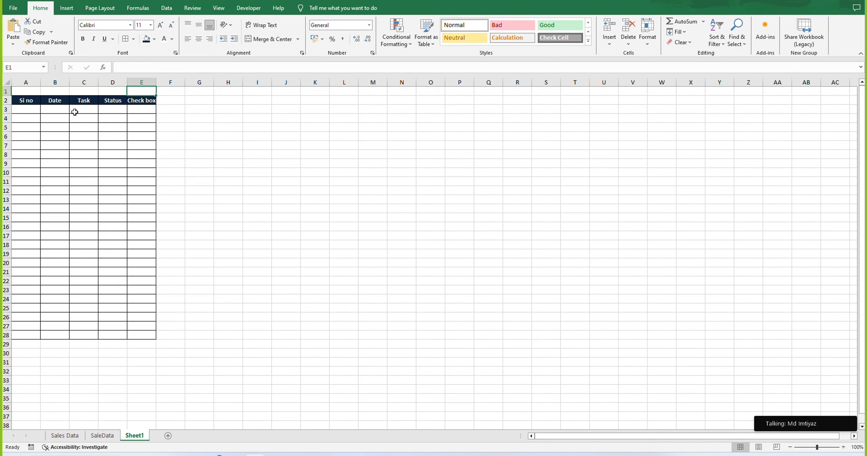
pyautogui.click(32, 92)
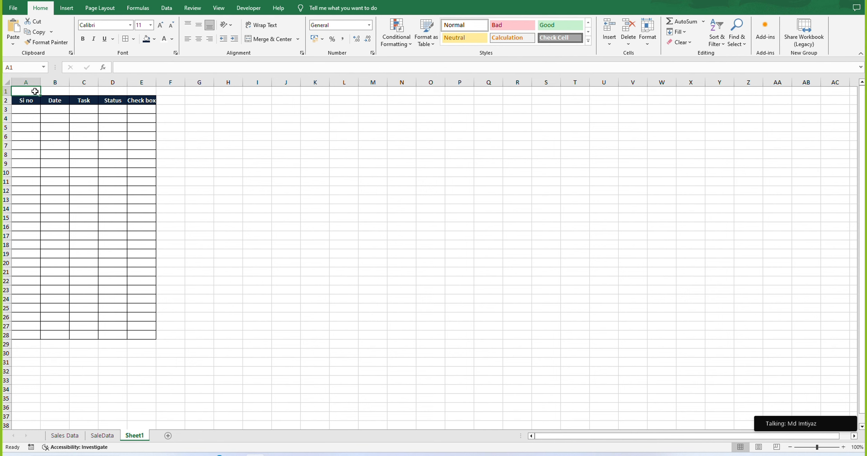
pyautogui.write('Dail')
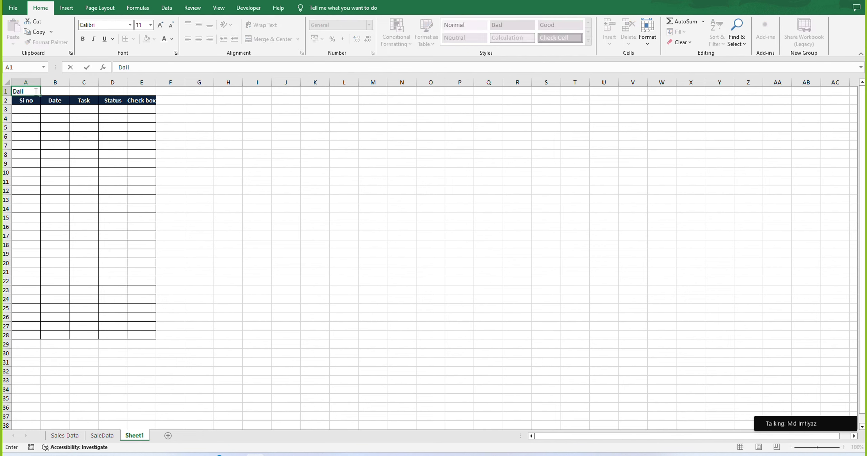
pyautogui.write('y to do list')
pyautogui.press('Return')
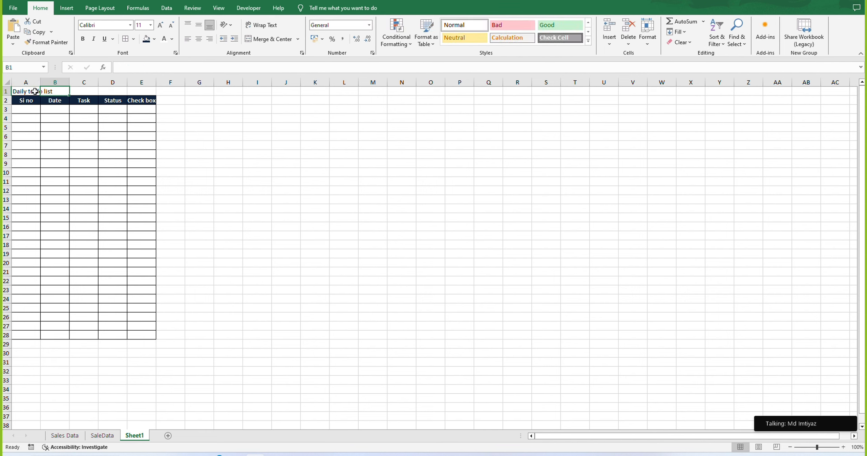
# Step: Widen column A slightly beyond its default width, keeping it close to the other table columns
pyautogui.click(56, 127)
pyautogui.click(37, 92)
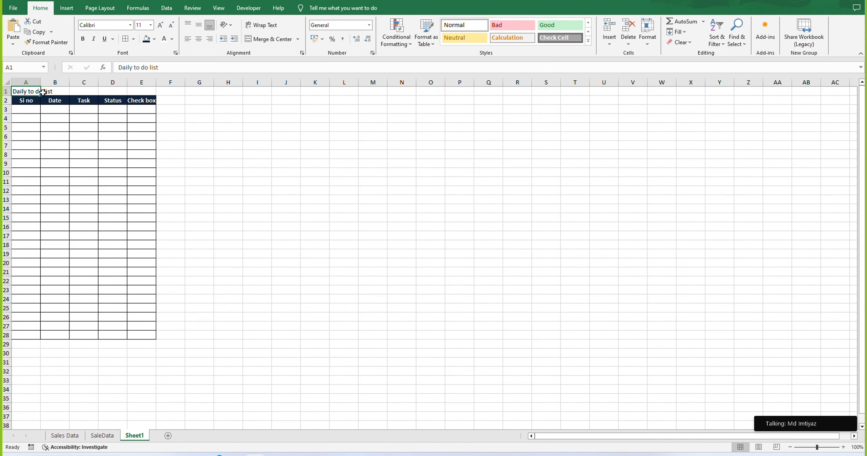
pyautogui.click(60, 92)
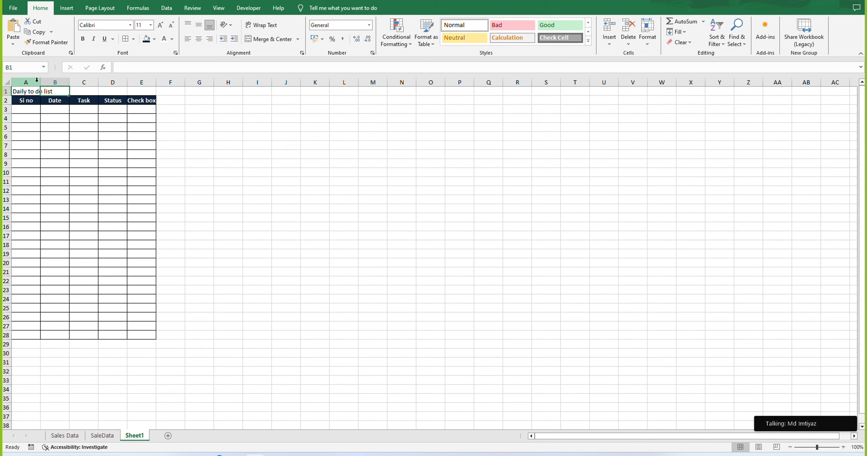
pyautogui.moveTo(41, 82); pyautogui.dragTo(228, 82)
pyautogui.click(97, 119)
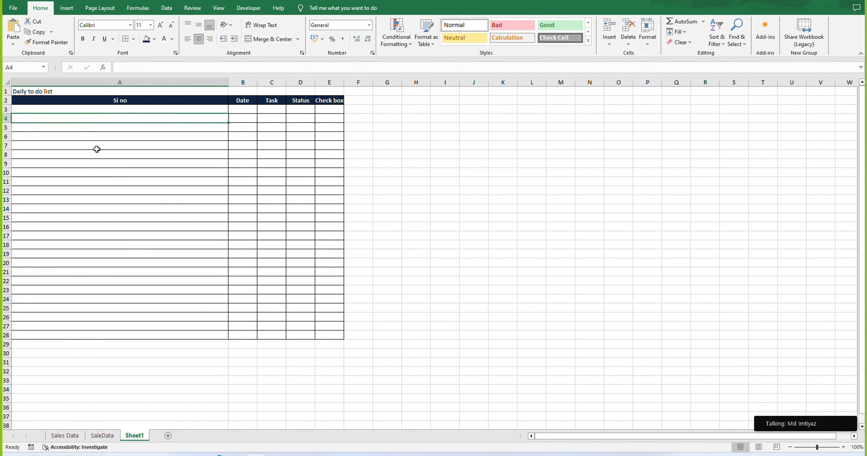
pyautogui.moveTo(228, 80); pyautogui.dragTo(149, 94)
pyautogui.click(80, 145)
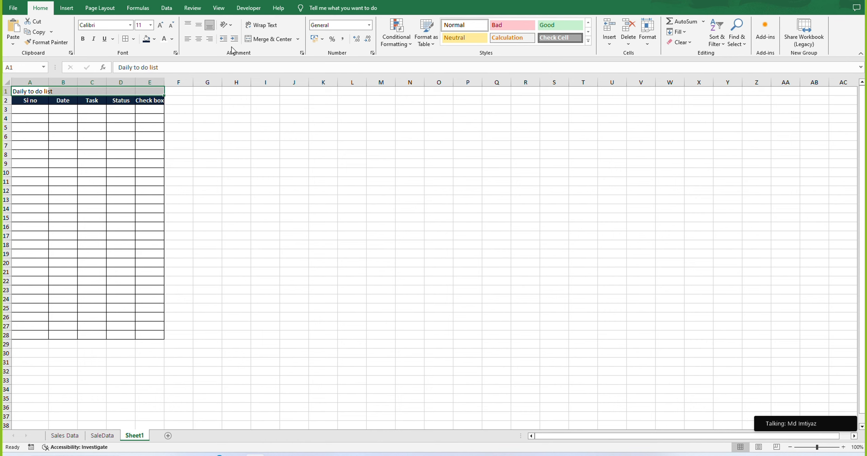
# Step: Merge and center the title "Daily to do list" across cells A1:E1
pyautogui.click(272, 38)
pyautogui.click(97, 126)
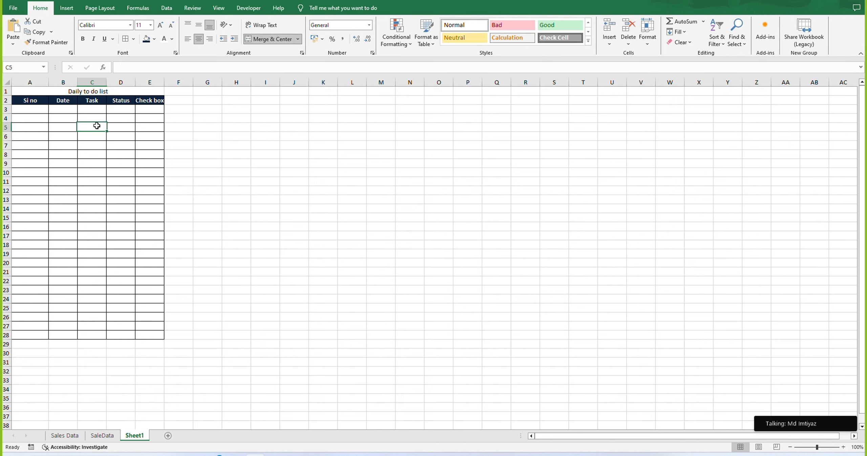
pyautogui.click(151, 92)
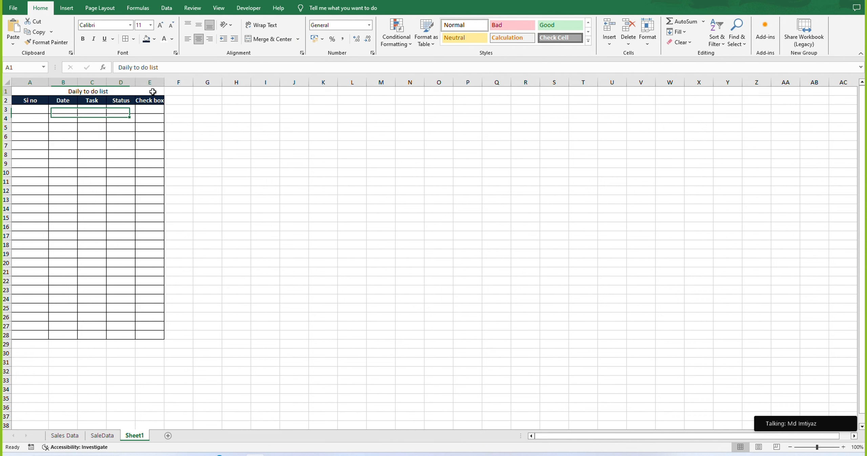
pyautogui.click(30, 83)
pyautogui.click(27, 90)
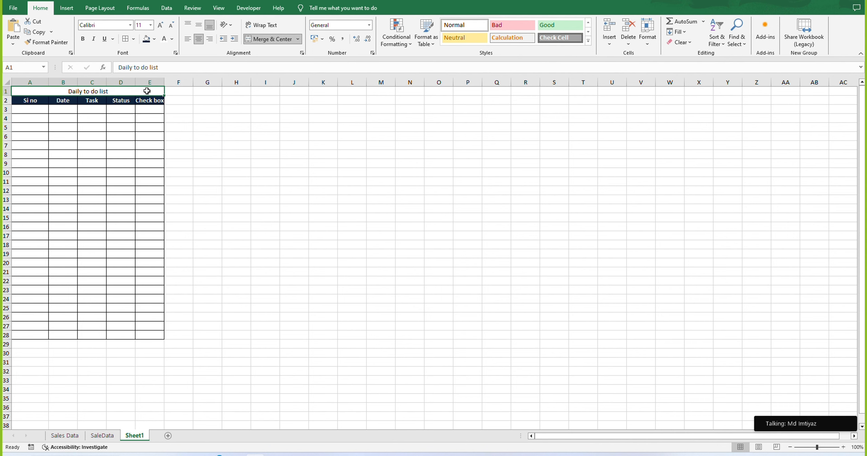
pyautogui.click(100, 134)
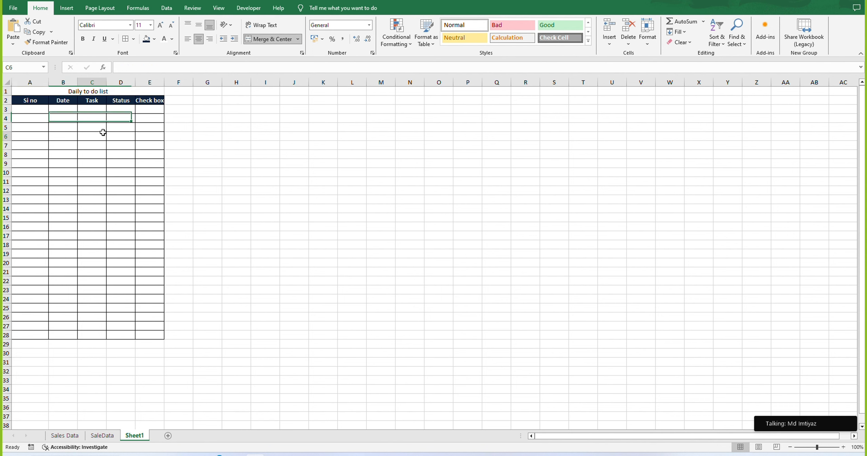
# Step: Format the merged title cell in row 1 with a gray fill and white text
pyautogui.click(47, 91)
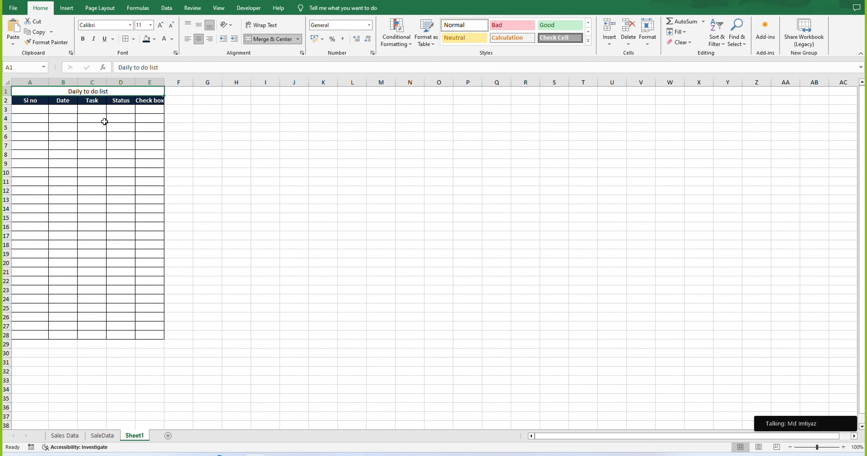
pyautogui.click(154, 38)
pyautogui.click(146, 89)
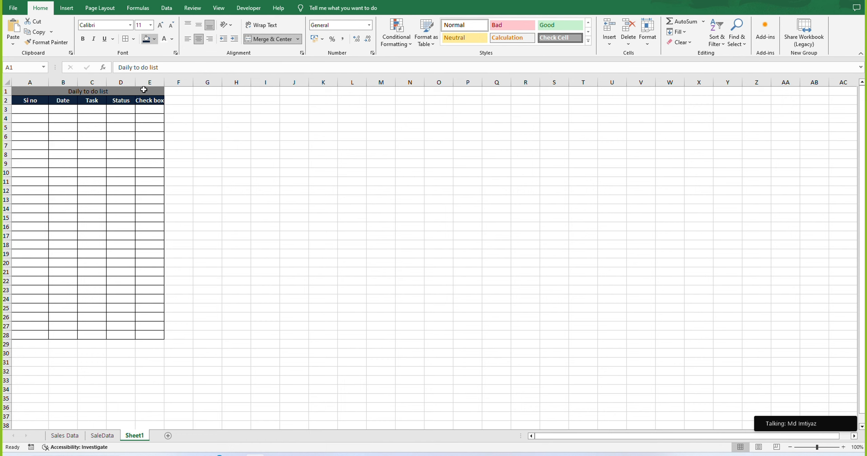
pyautogui.click(165, 40)
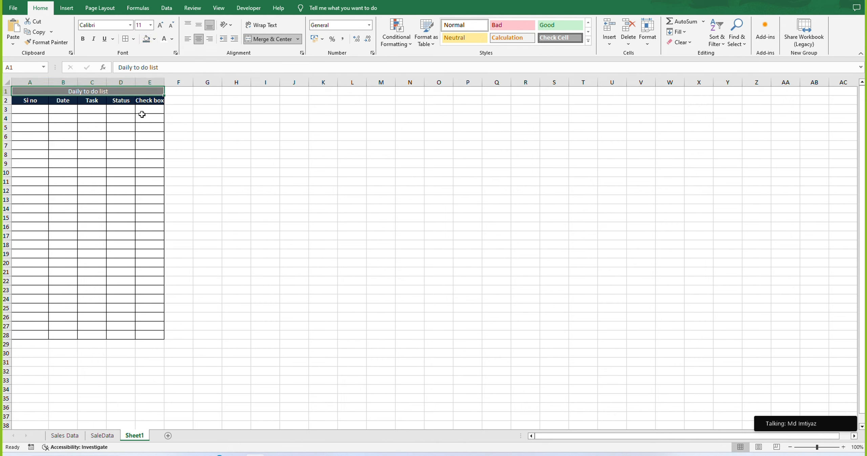
pyautogui.click(130, 128)
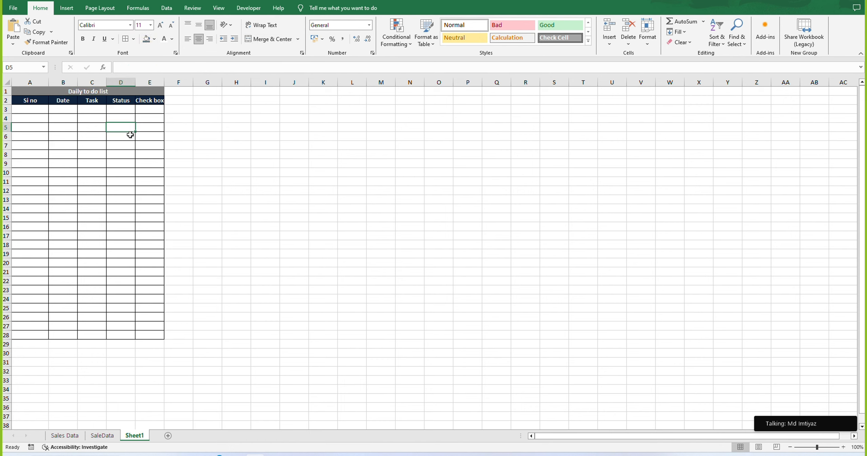
# Step: Widen column E slightly so the Check box header fits with room on both sides
pyautogui.click(111, 119)
pyautogui.moveTo(164, 82); pyautogui.dragTo(172, 82)
pyautogui.click(262, 116)
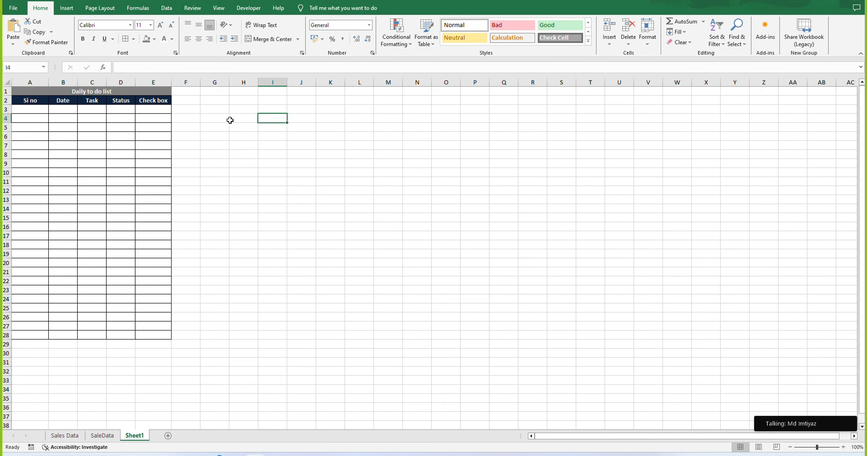
# Step: Enter Apple, Ball and Cat in cell I4, each on its own line within the cell
pyautogui.doubleClick(276, 118)
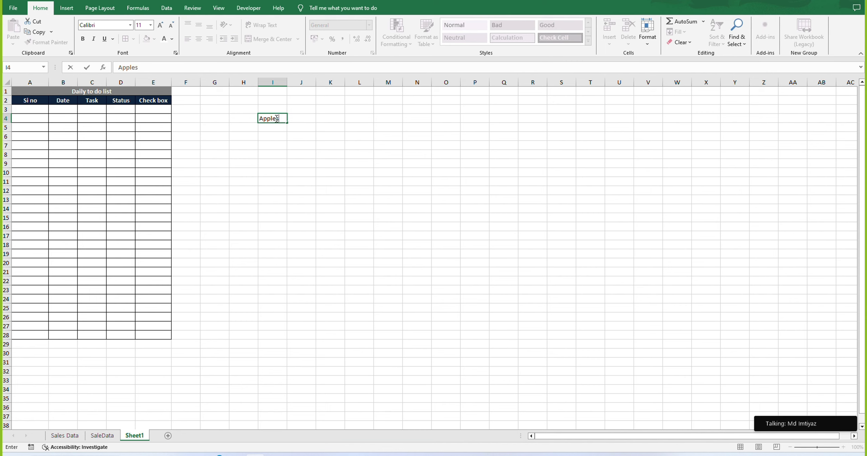
pyautogui.hotkey('alt', 'Return')
pyautogui.press('Return')
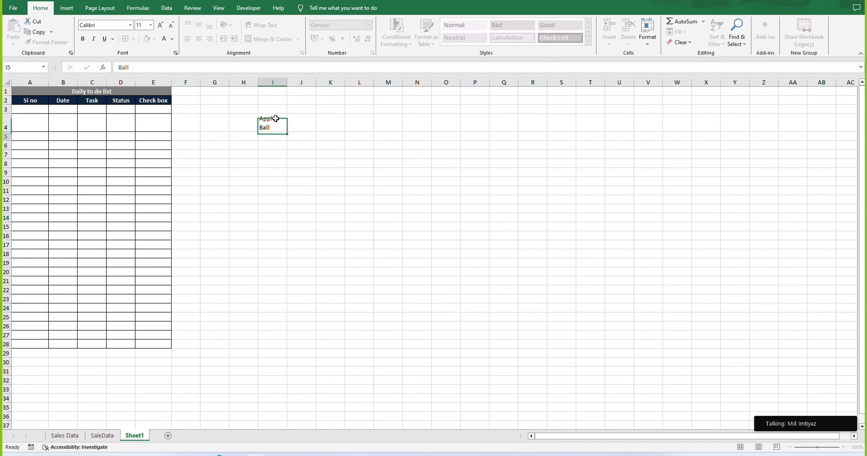
pyautogui.click(276, 119)
pyautogui.press('F2')
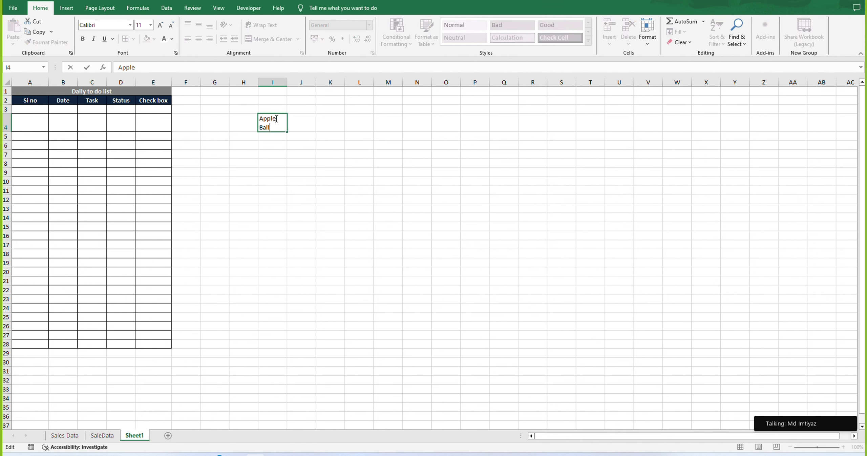
pyautogui.hotkey('alt', 'Return')
pyautogui.write('Cal')
pyautogui.press('Tab')
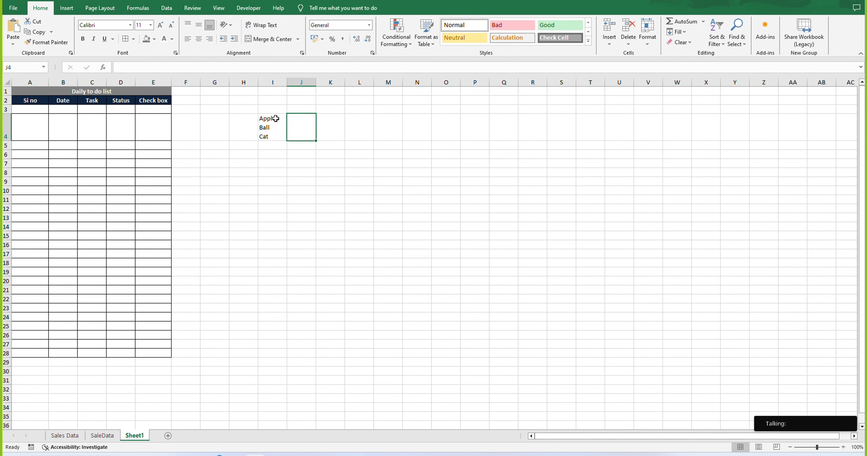
pyautogui.click(281, 153)
pyautogui.click(263, 199)
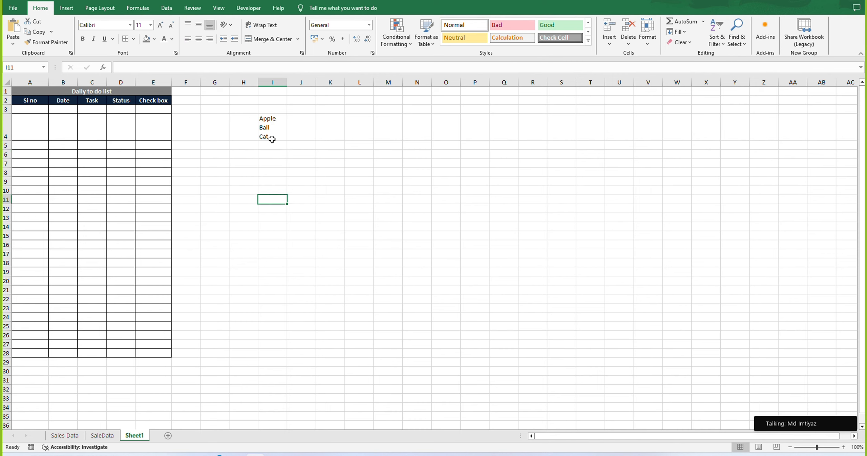
pyautogui.click(275, 164)
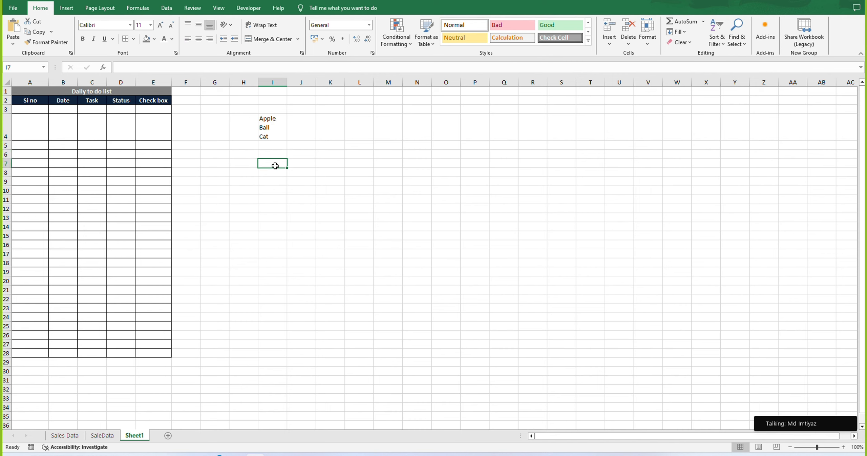
pyautogui.click(271, 125)
pyautogui.click(261, 165)
# Step: Fill cells J4, K4 and L4 with the sample texts eewre, werewr and ewrwer
pyautogui.click(302, 124)
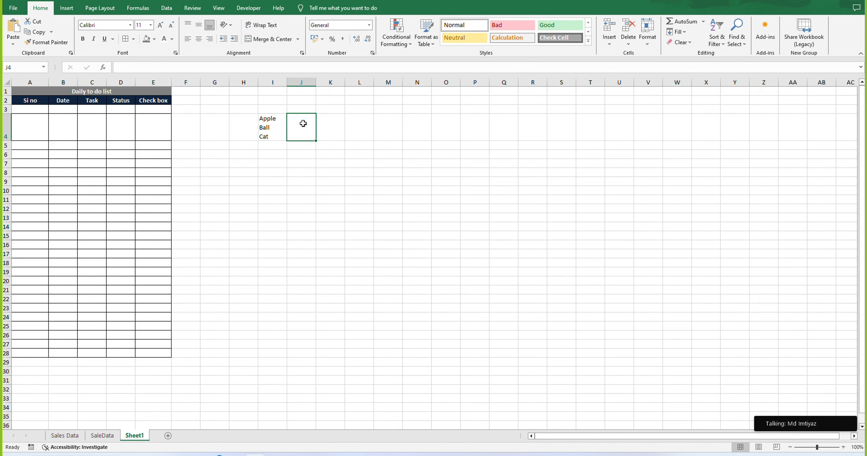
pyautogui.write('eewre')
pyautogui.click(309, 155)
pyautogui.click(330, 137)
pyautogui.write('werewr')
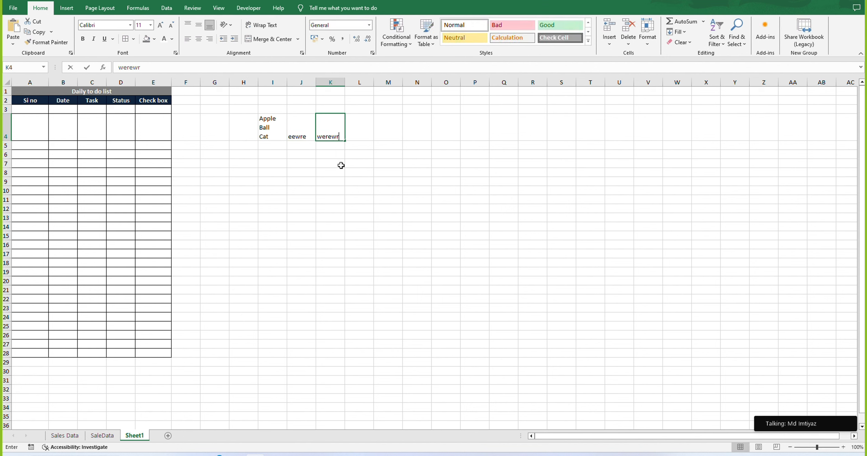
pyautogui.click(359, 139)
pyautogui.write('ewrwer')
pyautogui.click(336, 181)
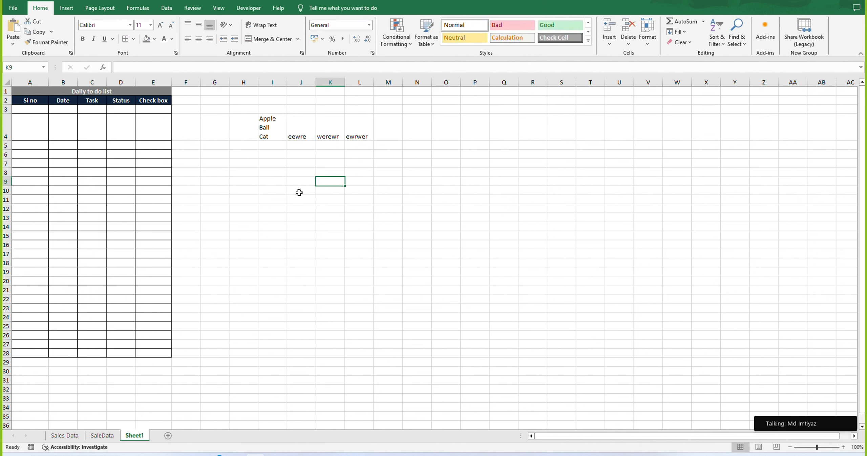
# Step: Turn off Wrap Text for cell I4, which holds the three-line entry
pyautogui.moveTo(272, 128); pyautogui.dragTo(350, 128)
pyautogui.click(306, 164)
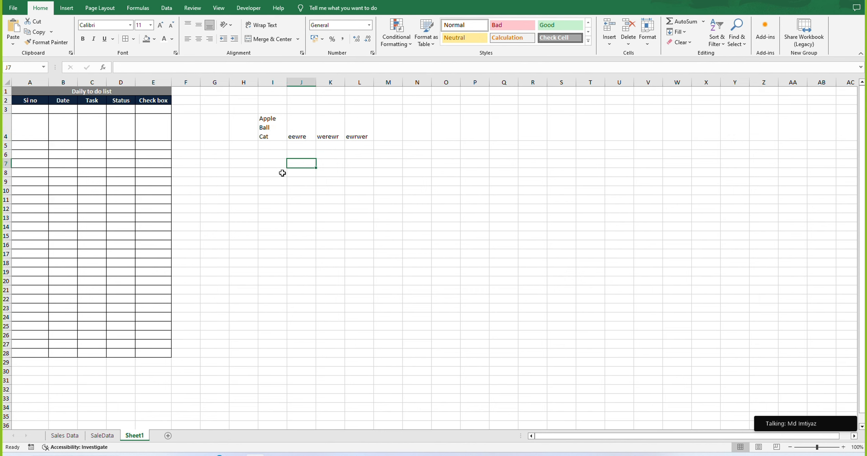
pyautogui.click(274, 122)
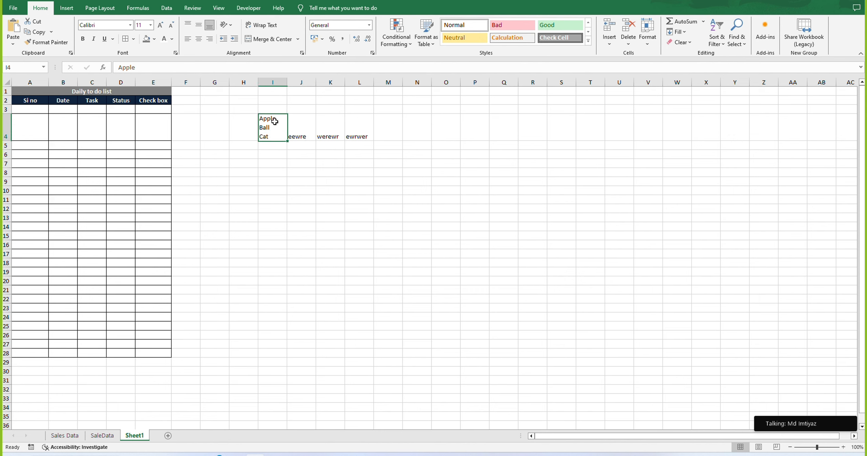
pyautogui.click(261, 25)
pyautogui.click(293, 146)
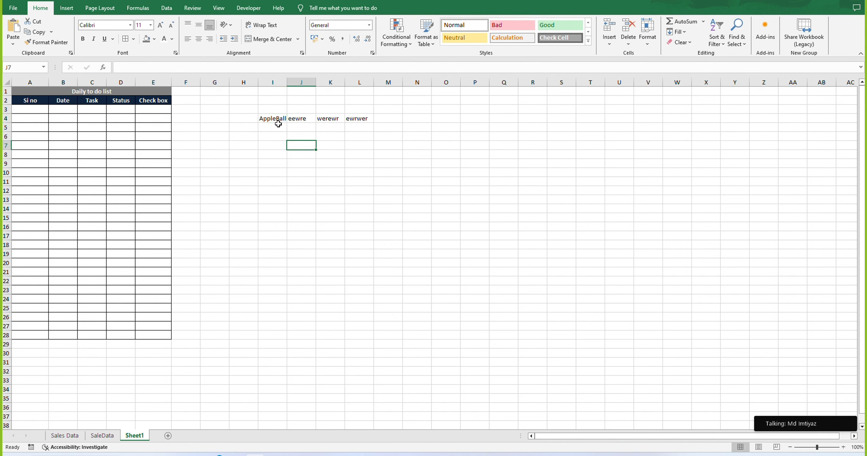
# Step: Resize column I so the unwrapped text Apple, Ball, Cat in I4 just fits on one line
pyautogui.click(274, 118)
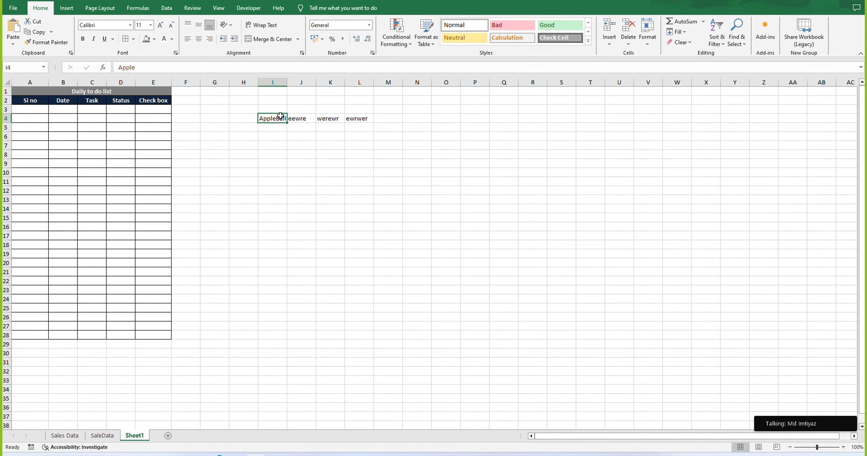
pyautogui.moveTo(287, 82); pyautogui.dragTo(383, 82)
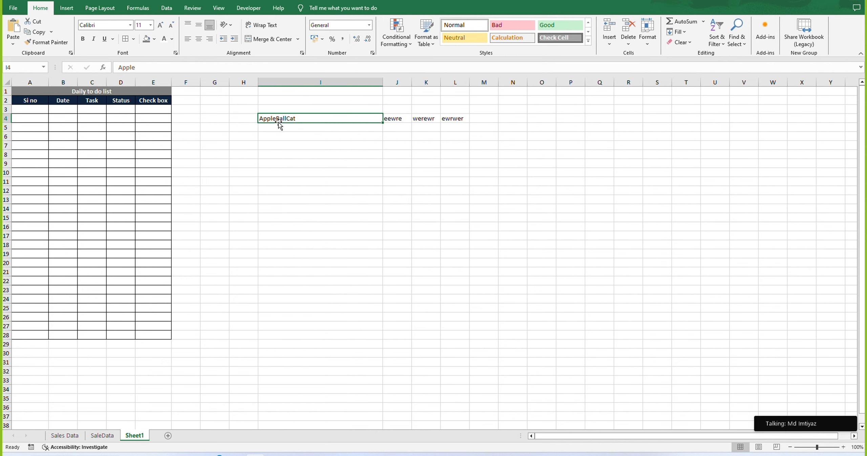
pyautogui.click(303, 136)
pyautogui.click(293, 119)
pyautogui.click(285, 146)
pyautogui.moveTo(278, 122); pyautogui.dragTo(462, 119)
pyautogui.click(371, 151)
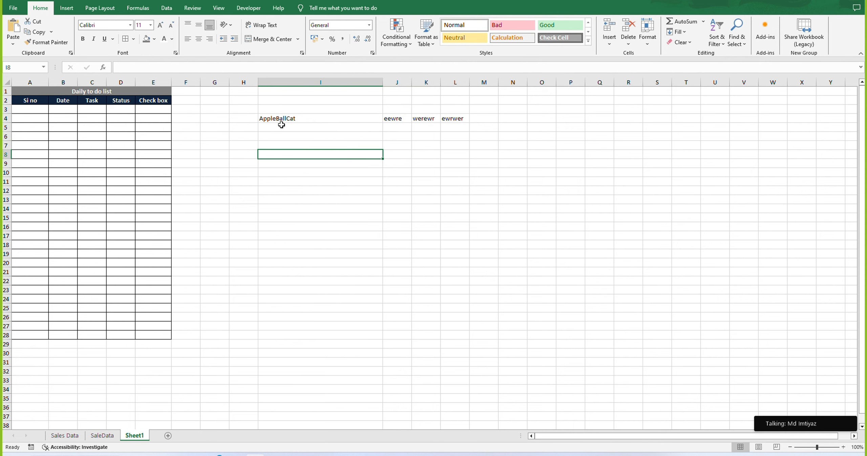
pyautogui.moveTo(281, 122); pyautogui.dragTo(477, 120)
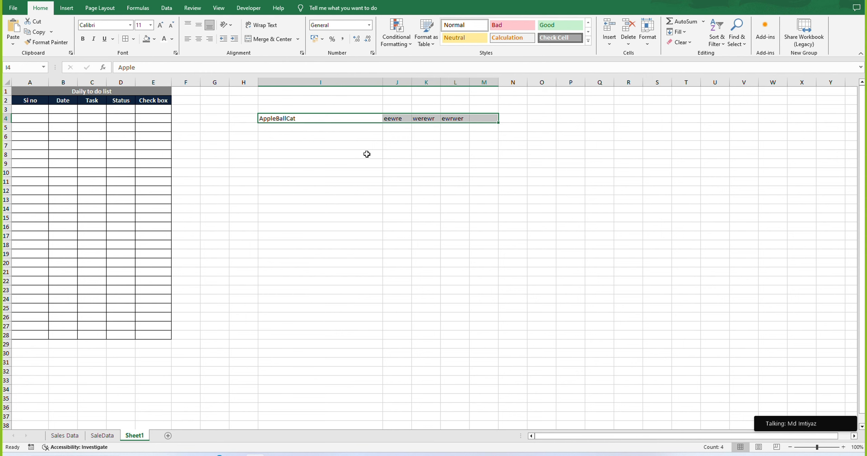
pyautogui.click(368, 155)
pyautogui.moveTo(381, 83); pyautogui.dragTo(300, 84)
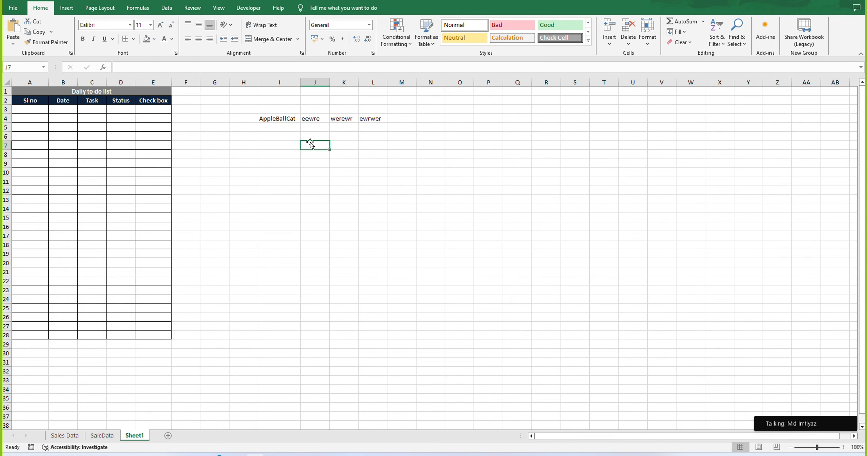
pyautogui.click(273, 119)
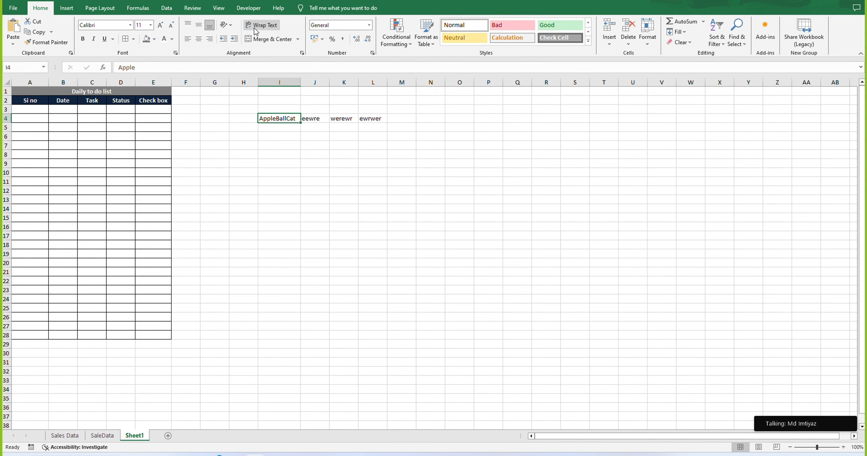
pyautogui.click(280, 181)
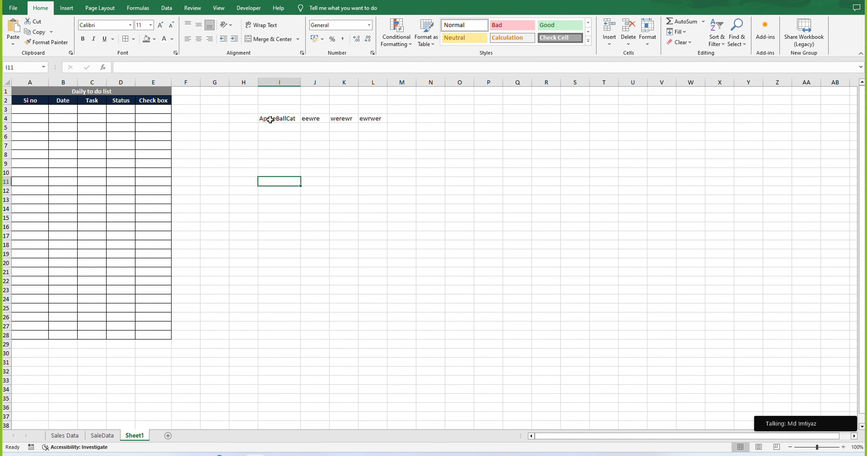
pyautogui.click(273, 140)
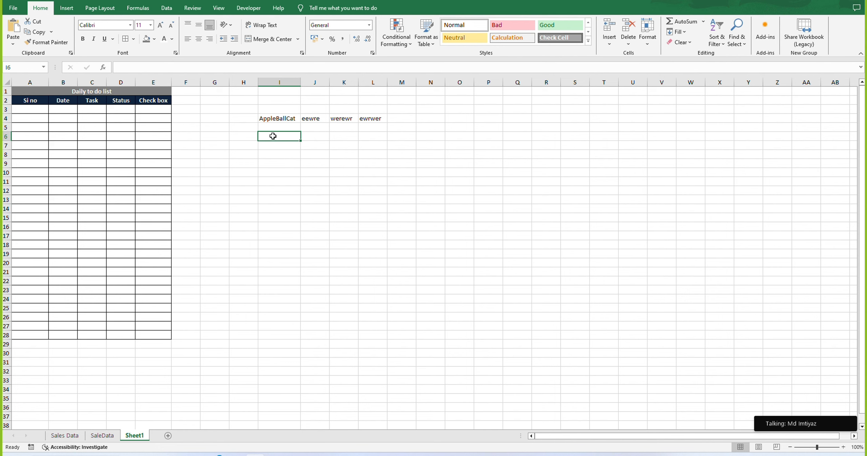
# Step: Switch to the SaleData sheet
pyautogui.doubleClick(273, 136)
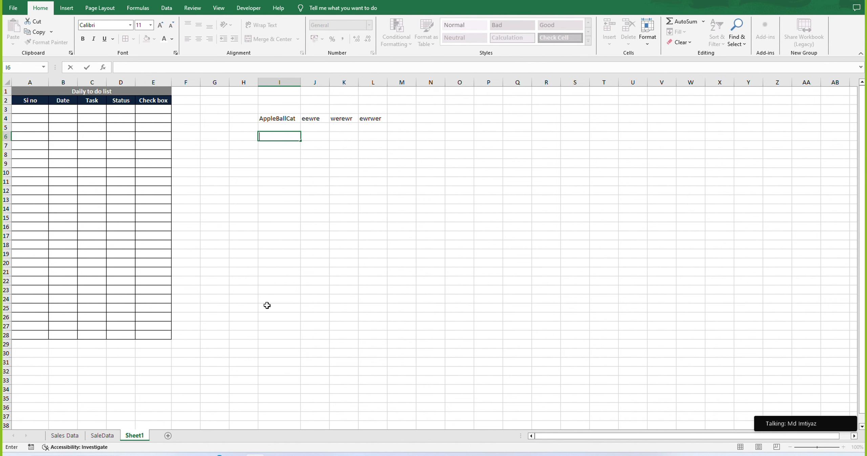
pyautogui.click(101, 436)
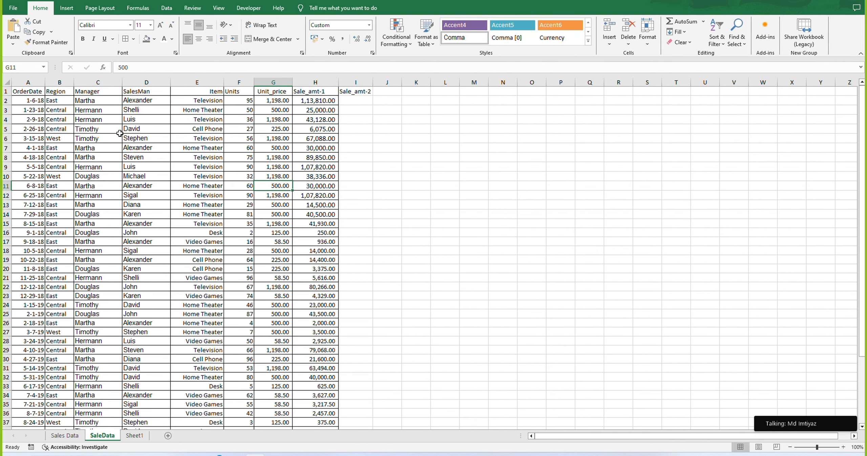
# Step: Copy the manager names in C3:C21, paste them into a blank Notepad document and copy all of the resulting plain text
pyautogui.moveTo(98, 110); pyautogui.dragTo(101, 278)
pyautogui.hotkey('ctrl', 'c')
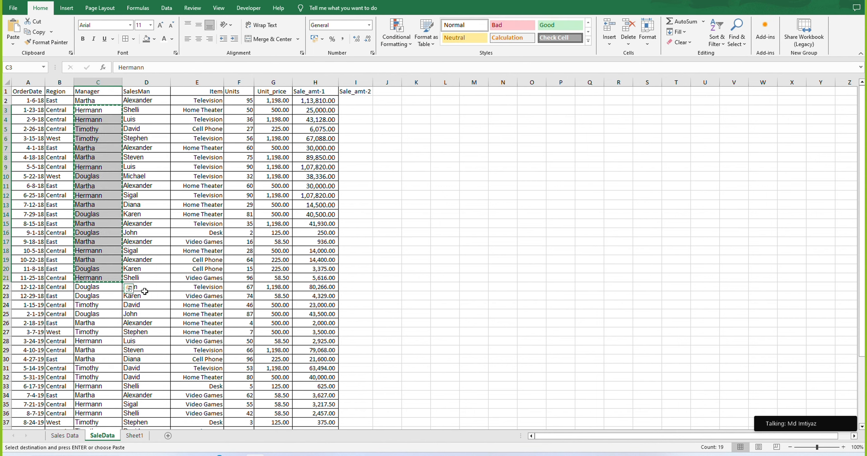
pyautogui.press('super+r')
pyautogui.write('no')
pyautogui.press('Down')
pyautogui.press('Return')
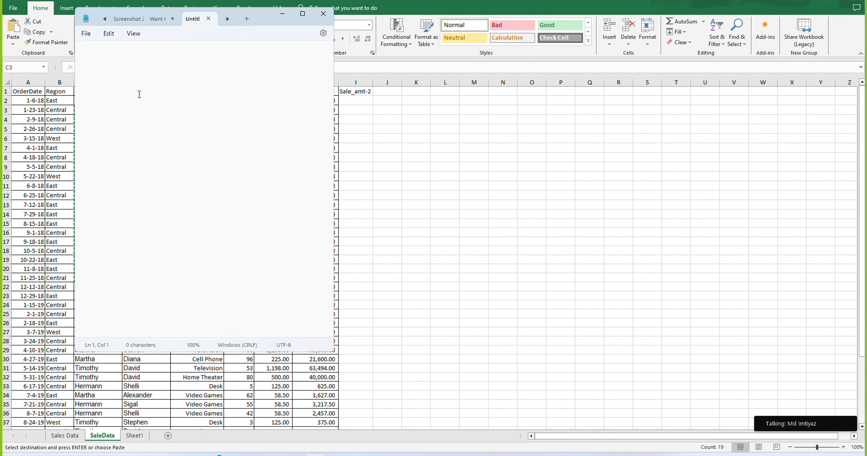
pyautogui.hotkey('ctrl', 'v')
pyautogui.hotkey('ctrl', 'a')
pyautogui.hotkey('ctrl', 'c')
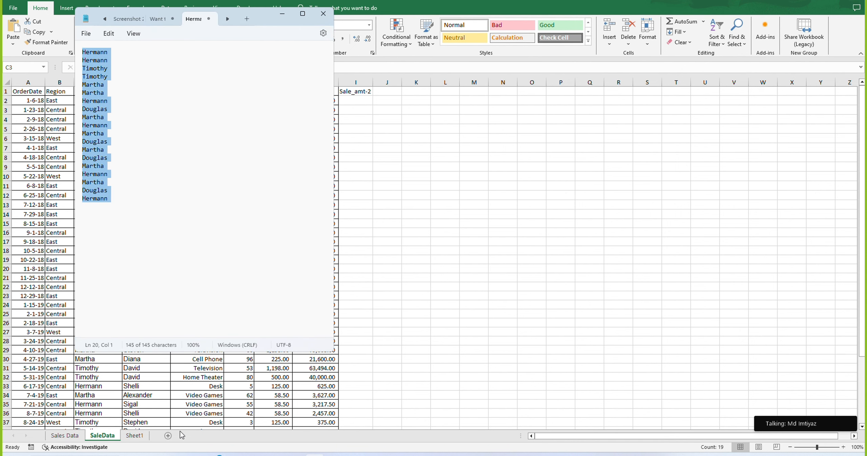
# Step: Paste the copied name list from Notepad as one multi-line entry into cell I6 of Sheet1
pyautogui.click(182, 435)
pyautogui.click(135, 435)
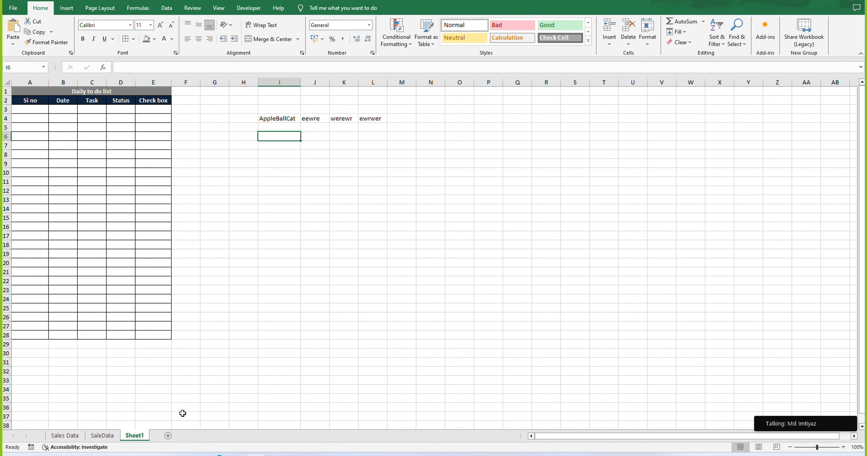
pyautogui.hotkey('ctrl', 'v')
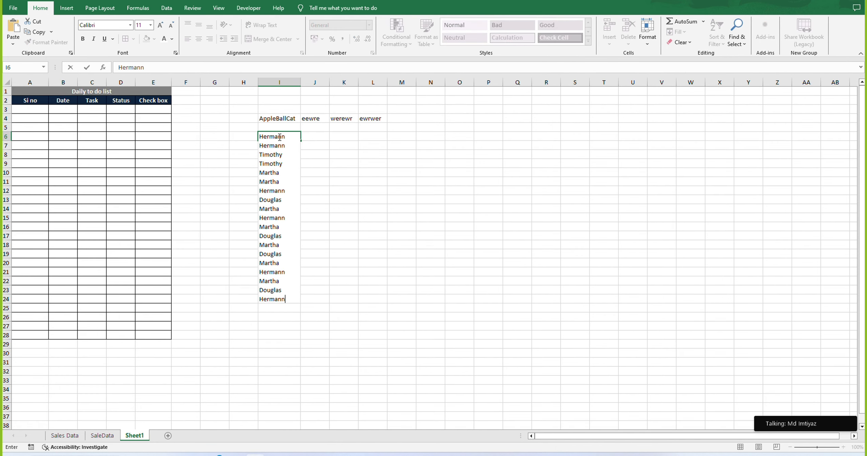
pyautogui.press('Return')
pyautogui.click(123, 210)
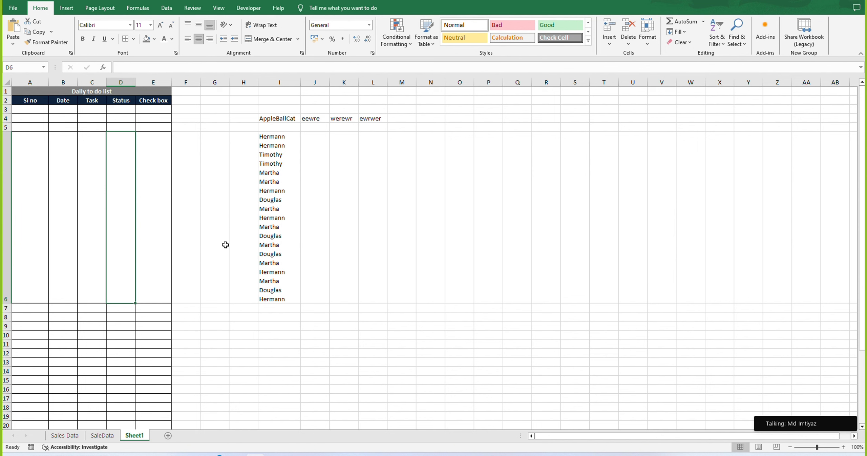
# Step: Turn off Wrap Text for cell I6, which holds the multi-line list of names
pyautogui.click(291, 168)
pyautogui.click(261, 25)
pyautogui.click(309, 184)
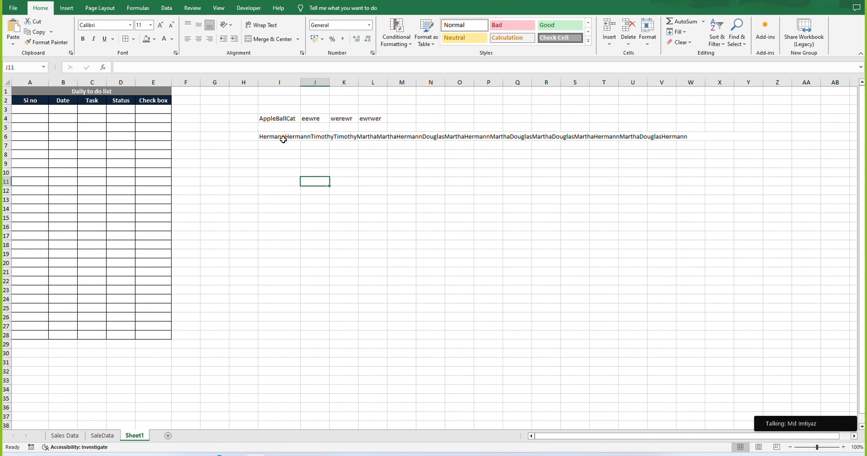
# Step: Clear the name list from cell I6 and the sample texts from cells I4:L4
pyautogui.click(283, 139)
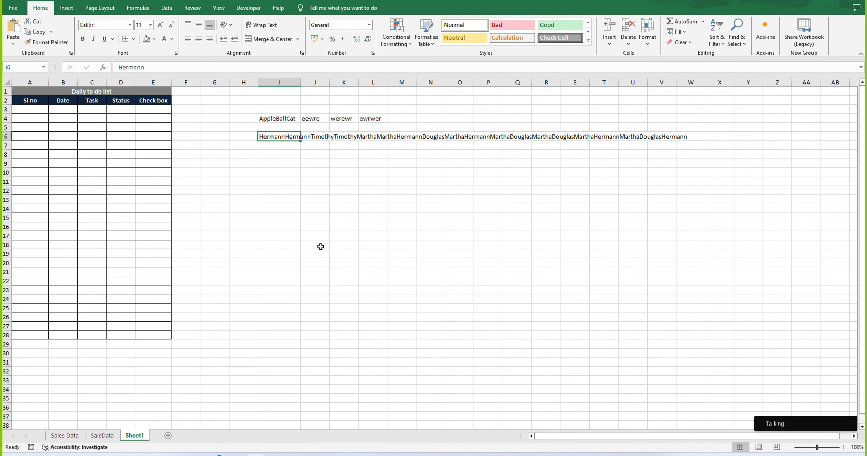
pyautogui.press('Delete')
pyautogui.press('Up')
pyautogui.press('Up')
pyautogui.hotkey('shift', 'Right')
pyautogui.hotkey('shift', 'Right')
pyautogui.hotkey('shift', 'Right')
pyautogui.hotkey('ctrl', 'c')
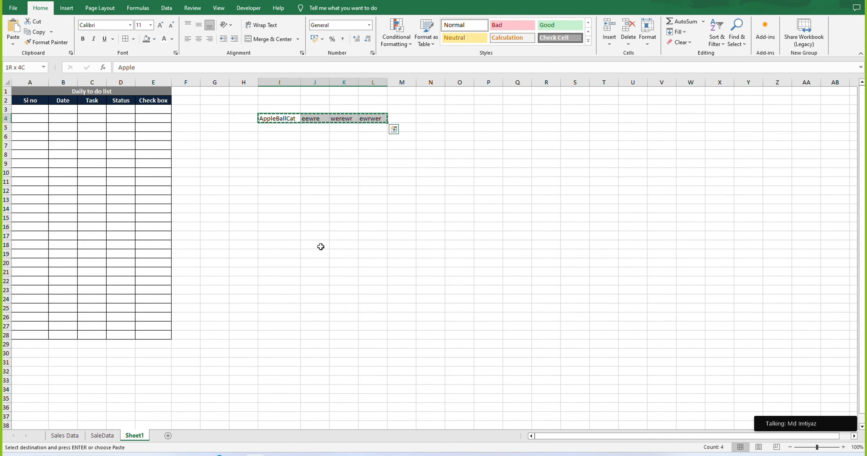
pyautogui.press('Delete')
pyautogui.click(321, 246)
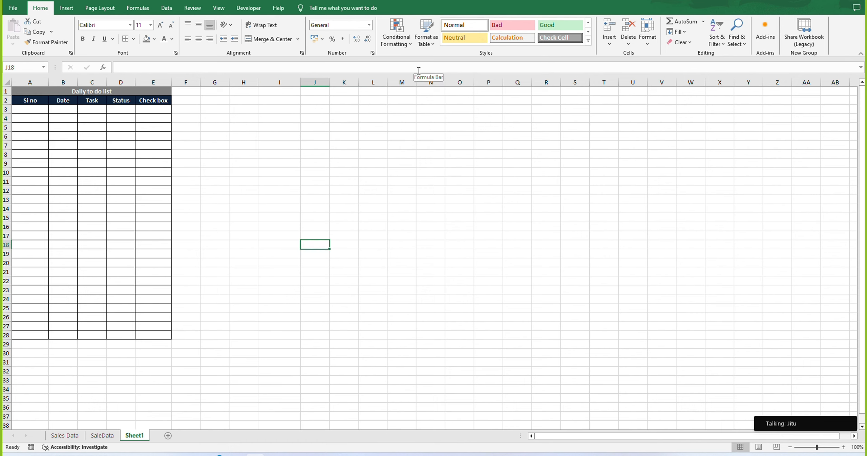
pyautogui.click(362, 119)
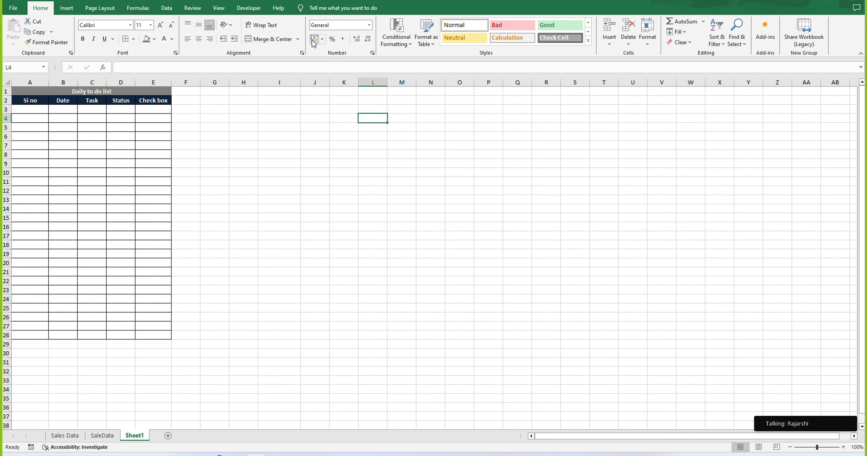
pyautogui.click(188, 126)
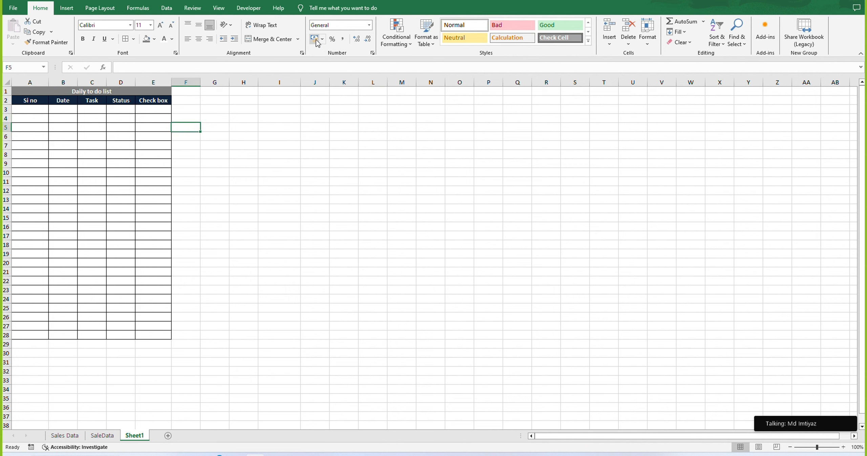
pyautogui.click(369, 26)
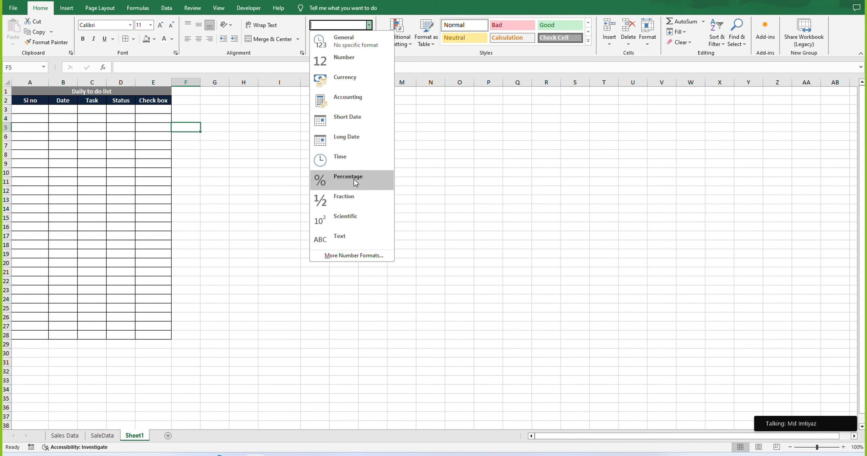
pyautogui.click(486, 213)
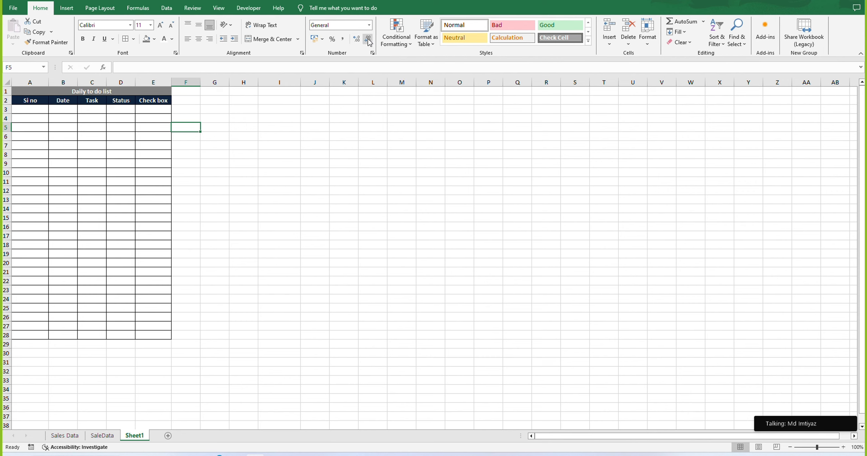
pyautogui.click(114, 148)
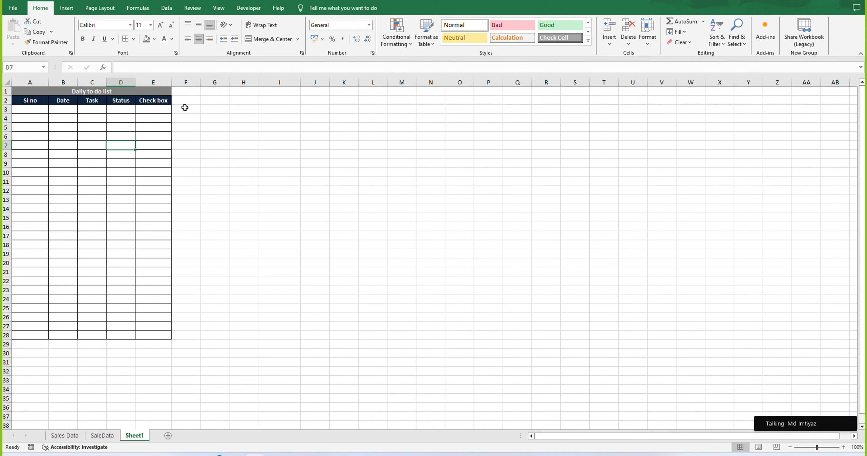
# Step: Enter the sample number 1.50 in cell H4
pyautogui.click(250, 115)
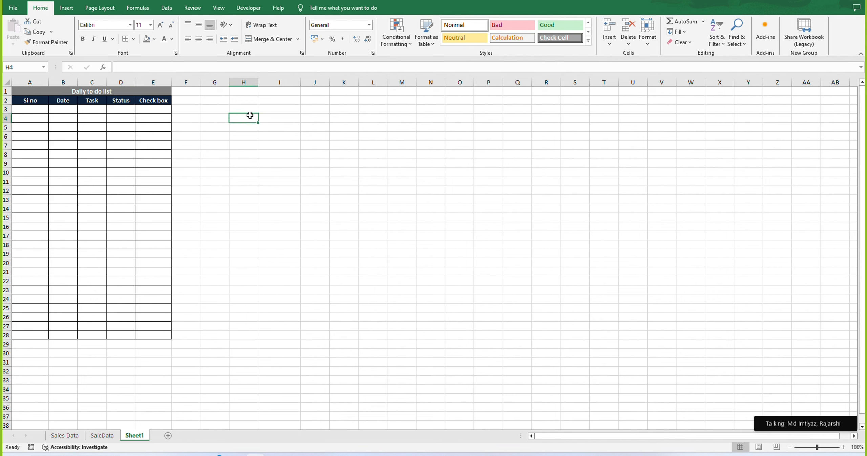
pyautogui.write('1.50')
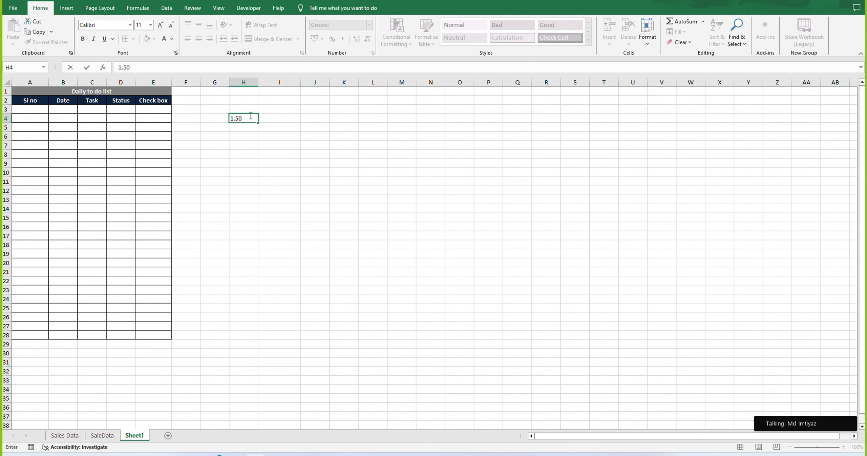
pyautogui.press('Return')
pyautogui.click(250, 116)
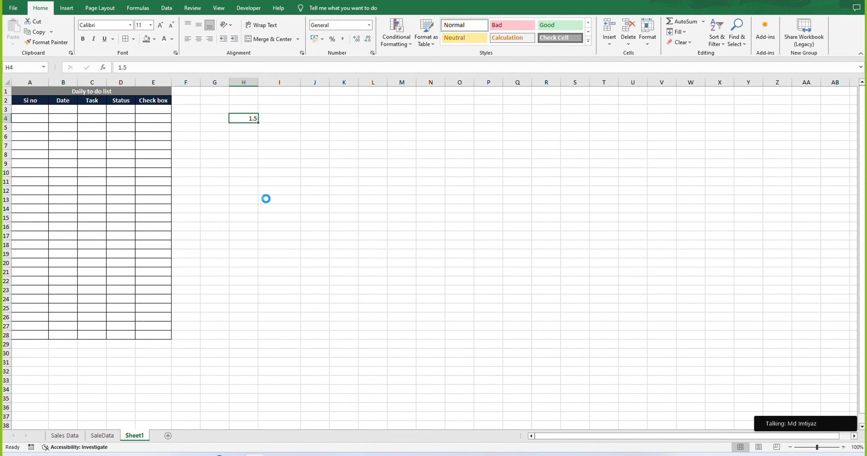
# Step: Increase the decimals of the number in cell H4 to six places
pyautogui.keyDown('ctrl'); pyautogui.scroll(6, 266, 199); pyautogui.keyUp('ctrl')
pyautogui.scroll(1, 322, 200)
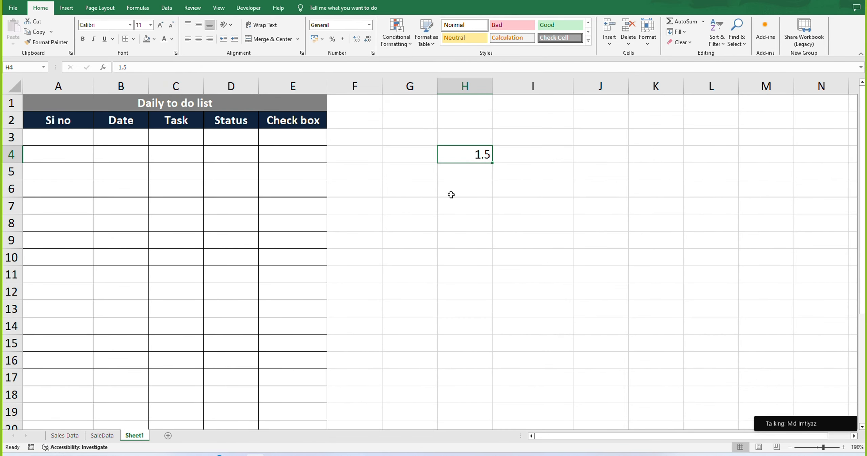
pyautogui.click(532, 161)
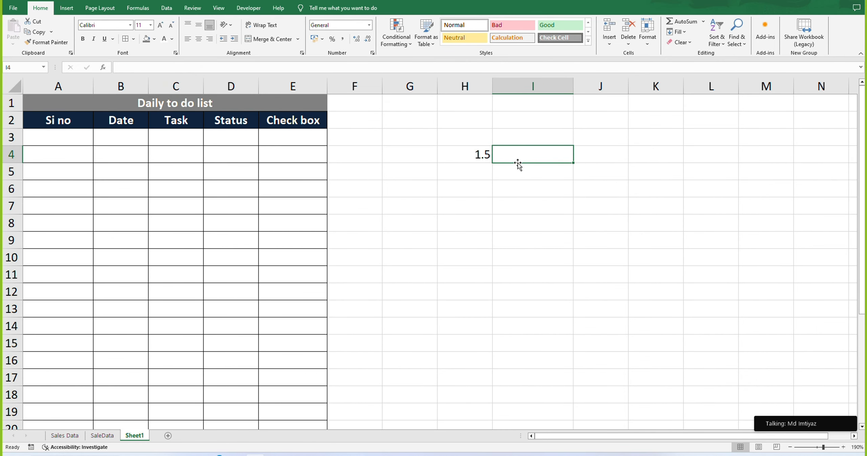
pyautogui.click(475, 150)
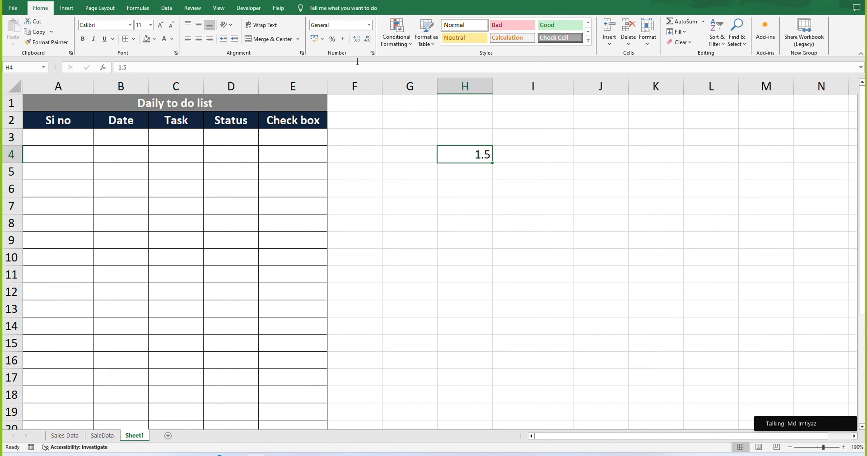
pyautogui.click(358, 40)
pyautogui.click(357, 39)
pyautogui.click(358, 40)
pyautogui.click(357, 39)
pyautogui.click(357, 40)
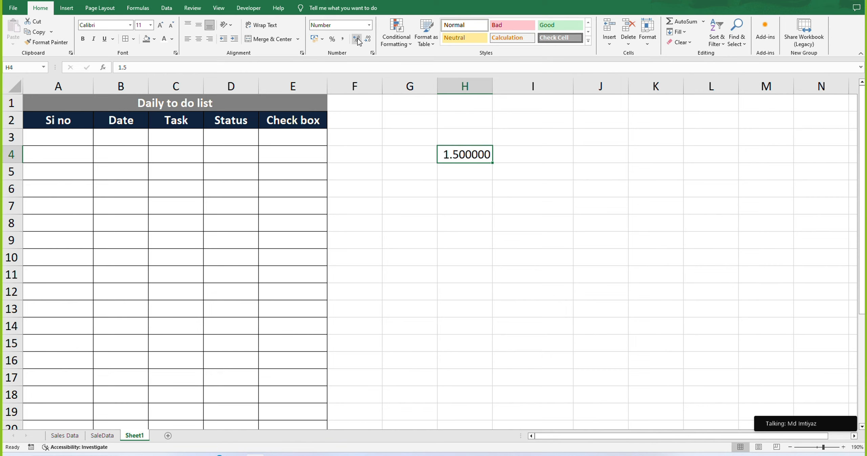
# Step: Remove all decimal places from the number in H4 and raise them again to two places
pyautogui.click(371, 40)
pyautogui.click(370, 40)
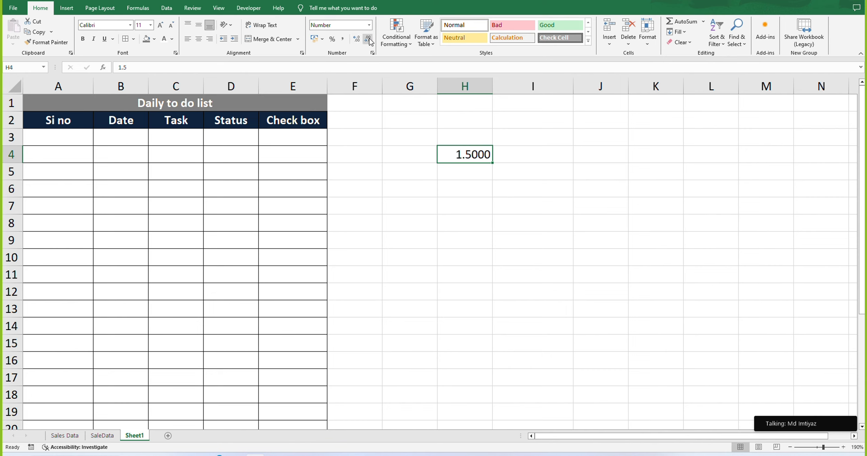
pyautogui.click(370, 41)
pyautogui.click(370, 40)
pyautogui.click(371, 40)
pyautogui.click(370, 40)
pyautogui.click(358, 43)
pyautogui.click(358, 43)
# Step: Delete the sample number from cell H4
pyautogui.click(427, 172)
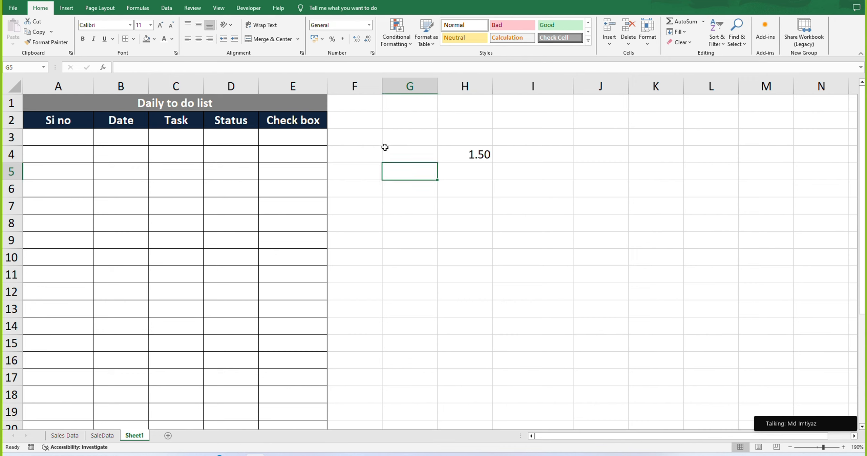
pyautogui.click(479, 155)
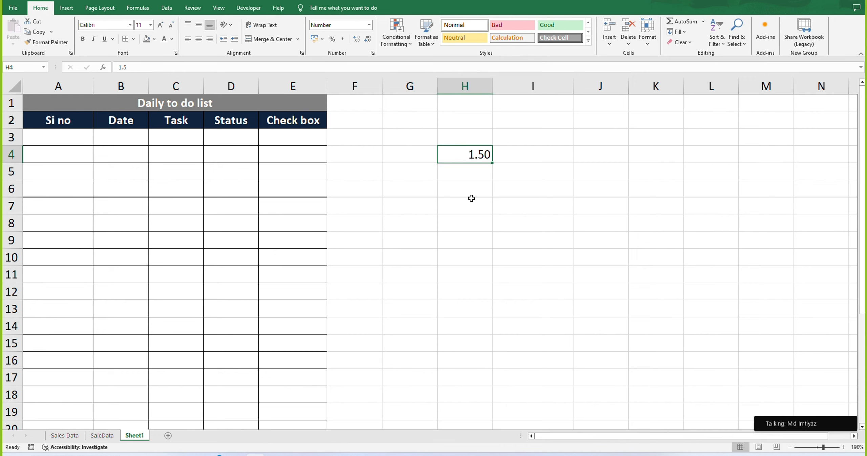
pyautogui.press('Delete')
pyautogui.click(398, 45)
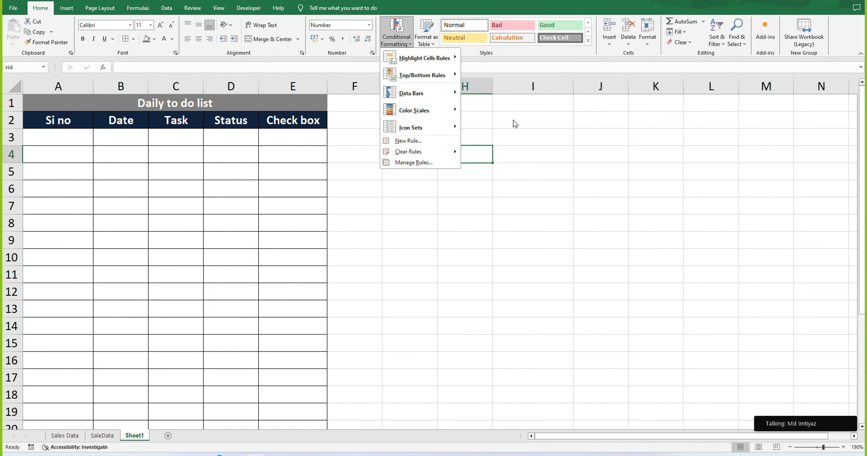
pyautogui.click(409, 38)
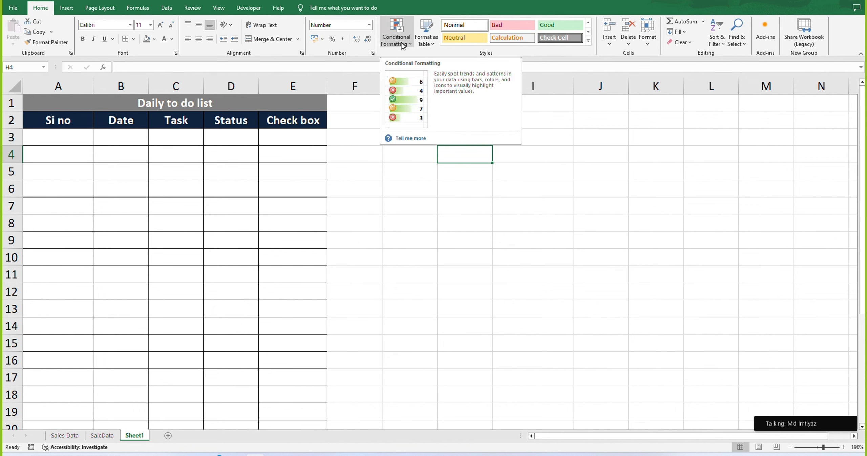
pyautogui.click(388, 182)
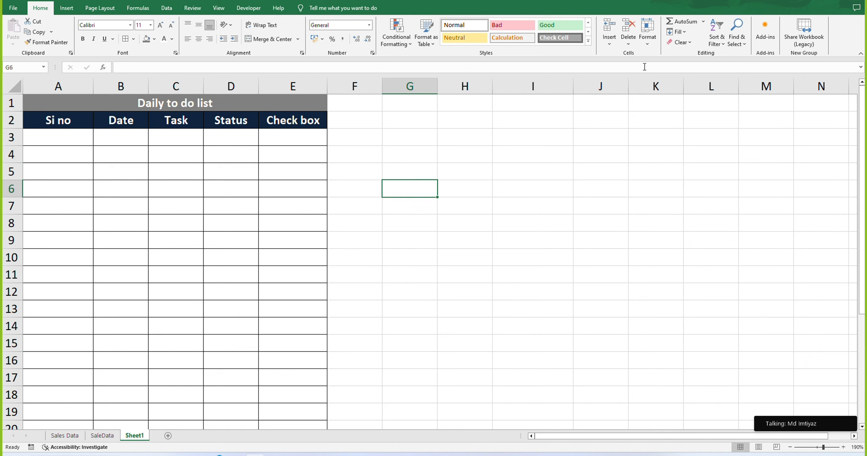
pyautogui.click(632, 46)
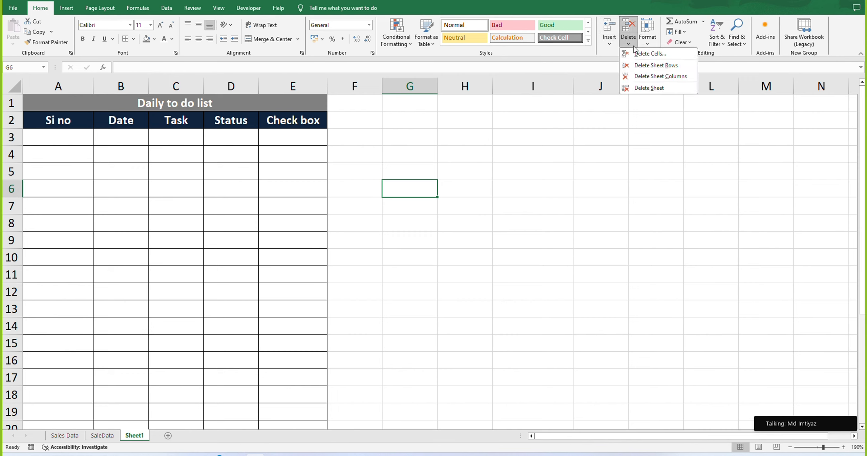
pyautogui.click(656, 142)
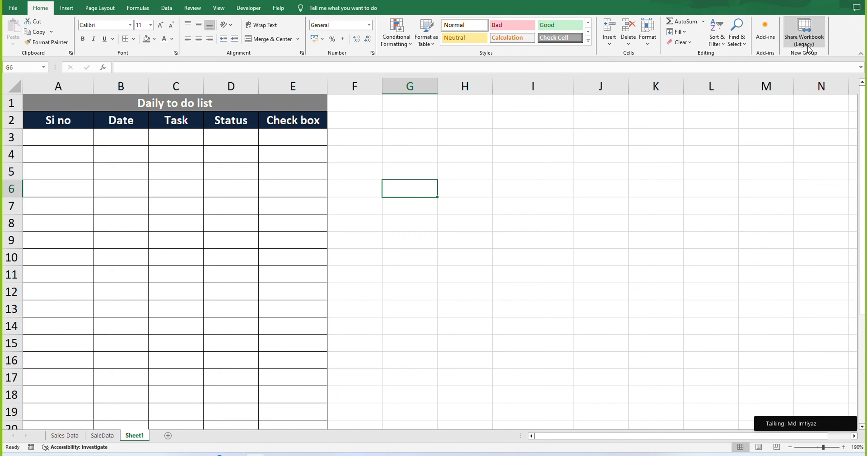
pyautogui.click(682, 149)
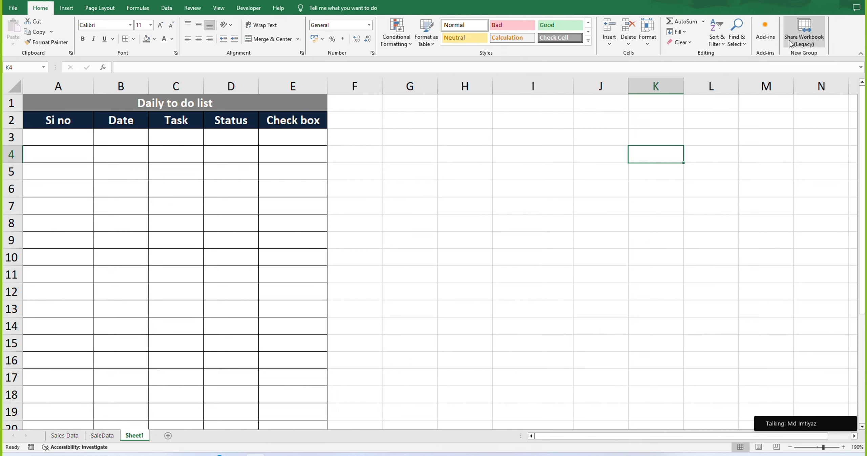
pyautogui.click(811, 43)
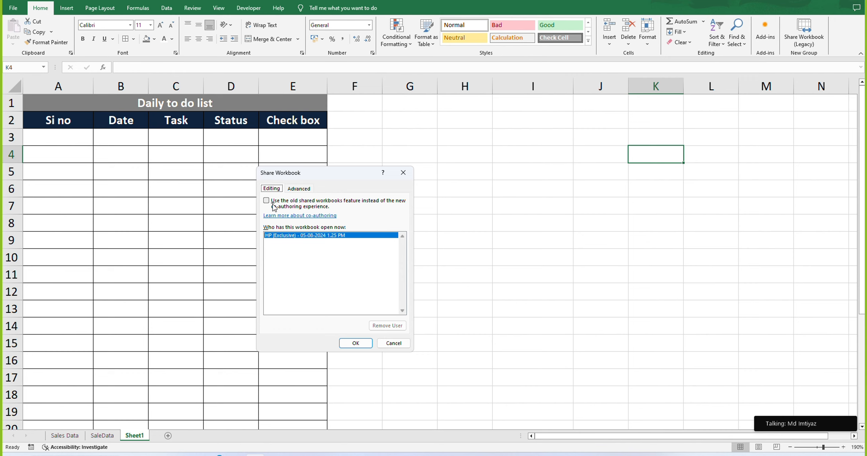
pyautogui.click(403, 172)
pyautogui.click(184, 226)
pyautogui.click(151, 142)
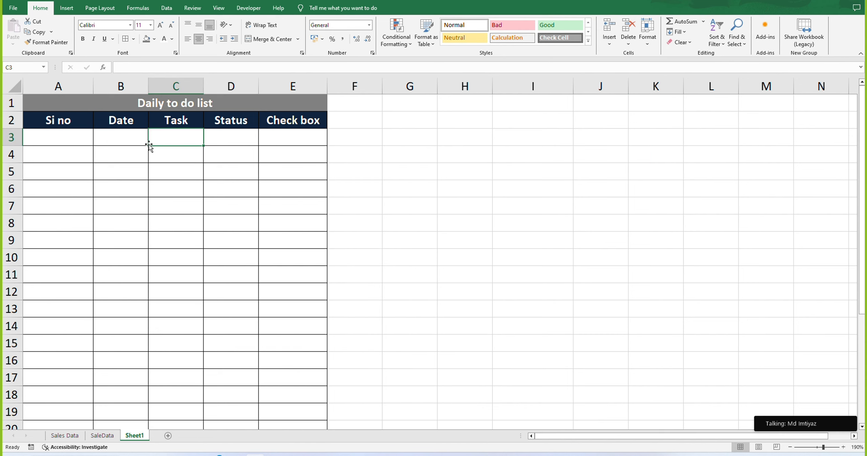
# Step: Delete the Sale_amt-2 column from the SaleData sheet
pyautogui.click(70, 142)
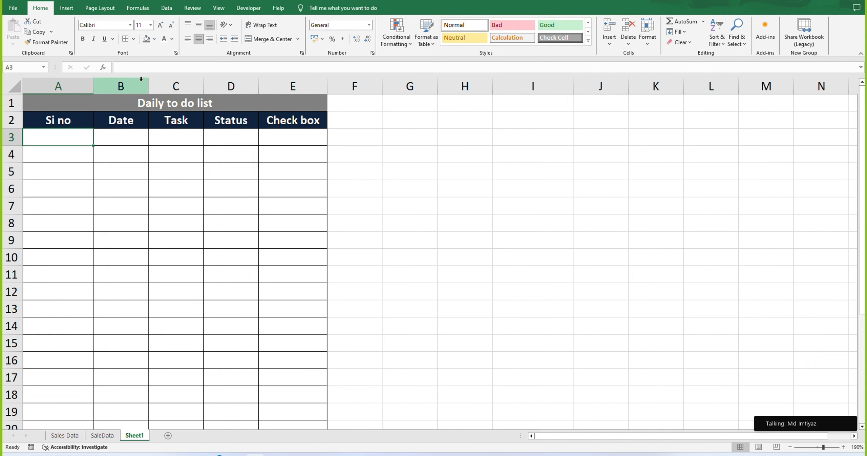
pyautogui.click(67, 8)
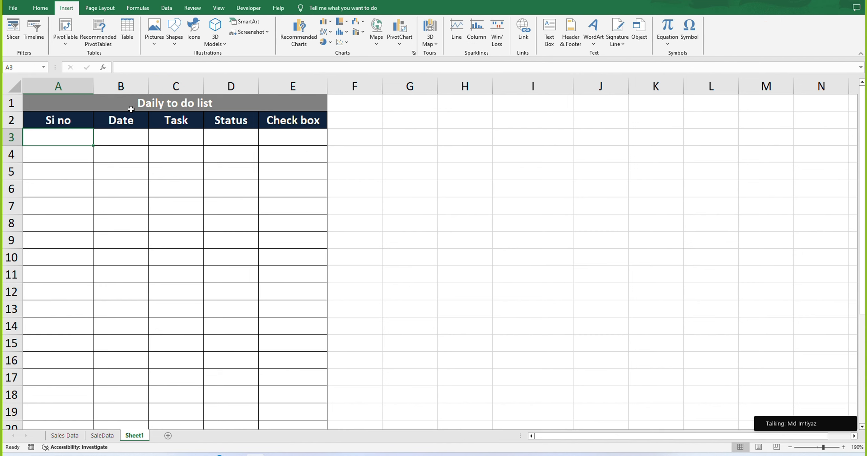
pyautogui.click(136, 134)
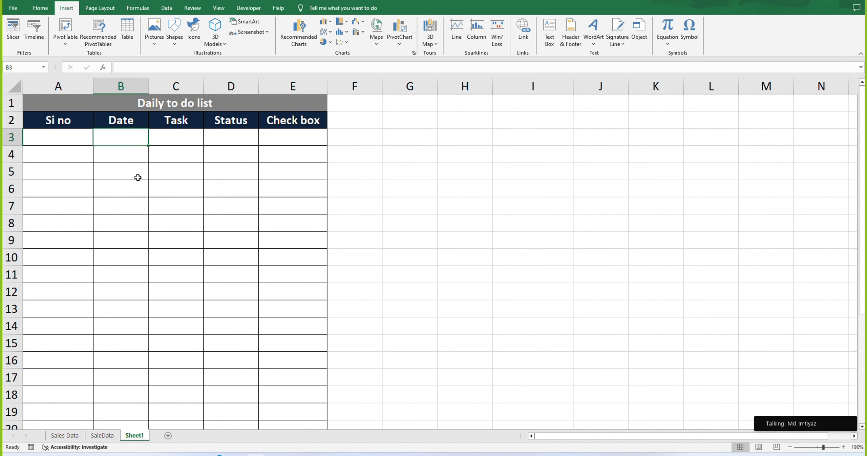
pyautogui.click(102, 436)
pyautogui.click(142, 227)
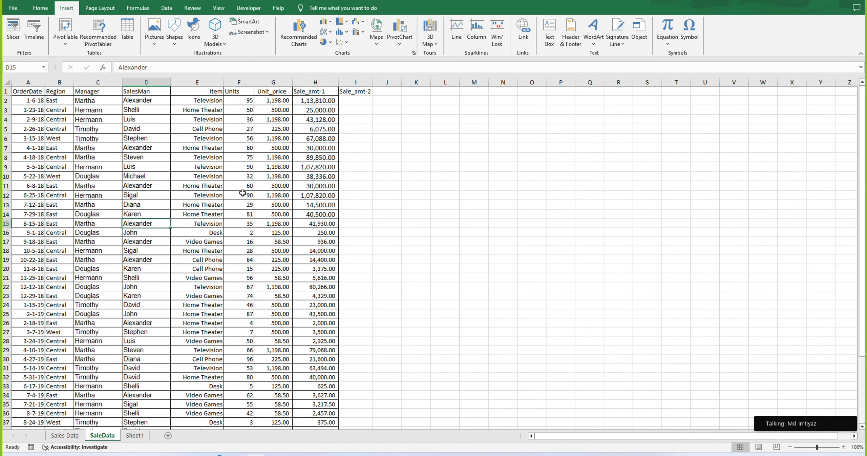
pyautogui.click(356, 81)
pyautogui.hotkey('ctrl', '-')
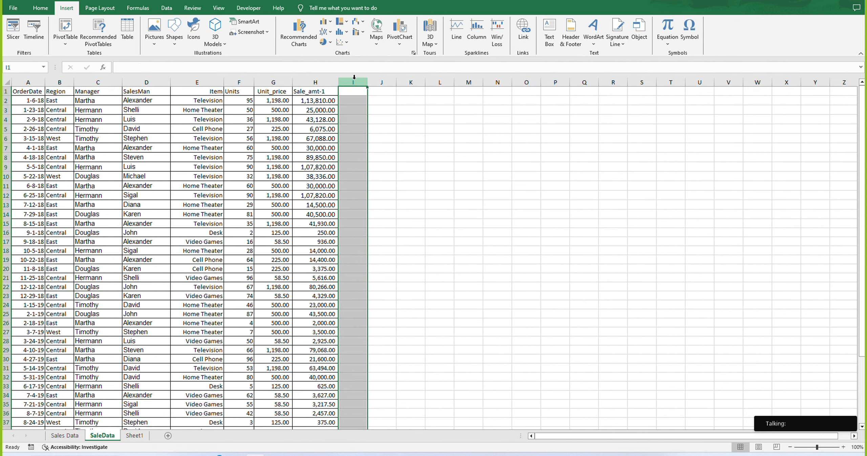
# Step: Convert the sales data range A1:H44 into a table with headers
pyautogui.click(236, 167)
pyautogui.click(31, 93)
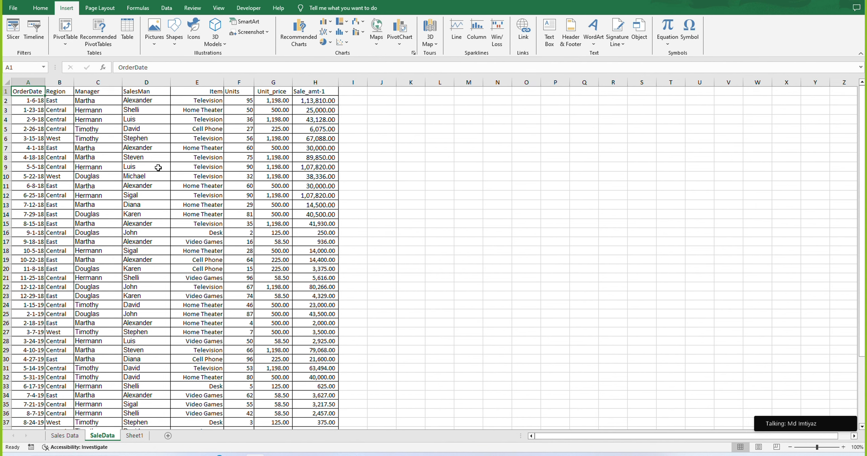
pyautogui.click(126, 34)
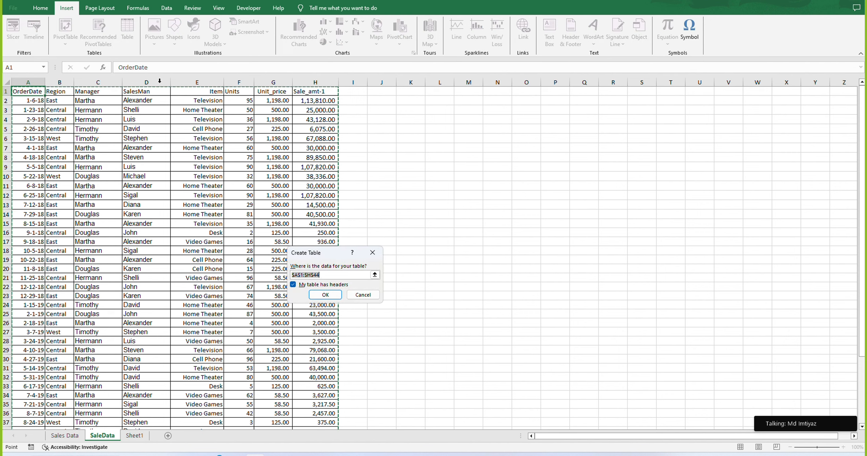
pyautogui.click(325, 295)
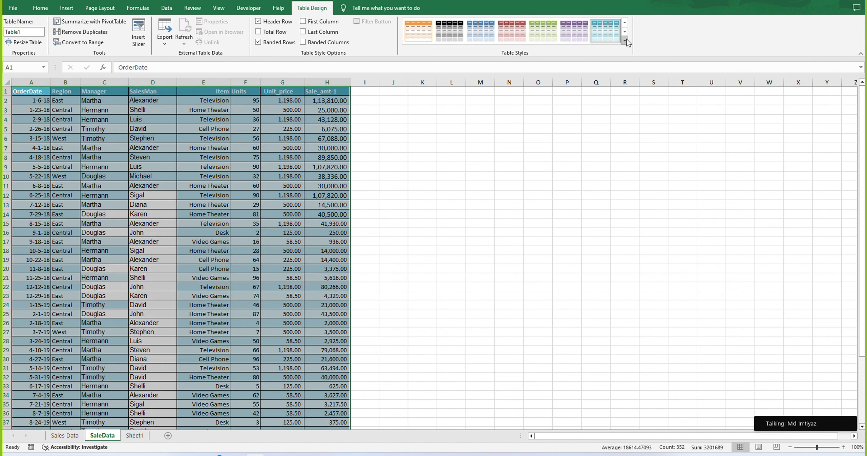
# Step: Apply a purple style from the Medium group to the sales table
pyautogui.click(625, 40)
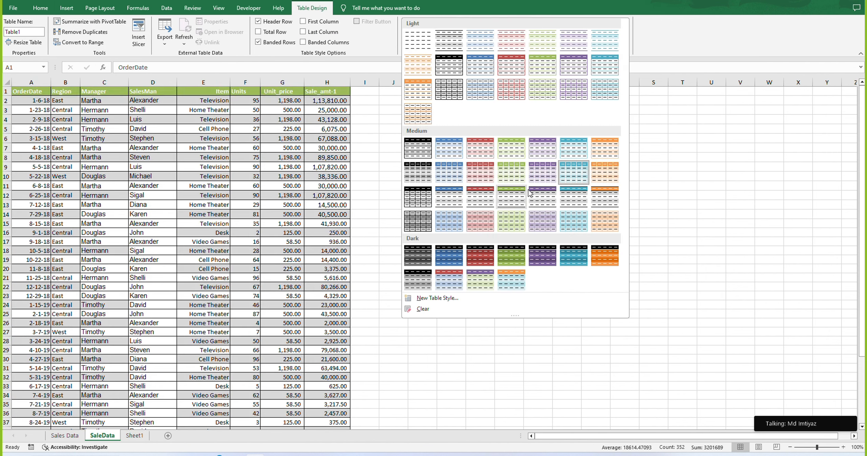
pyautogui.click(539, 226)
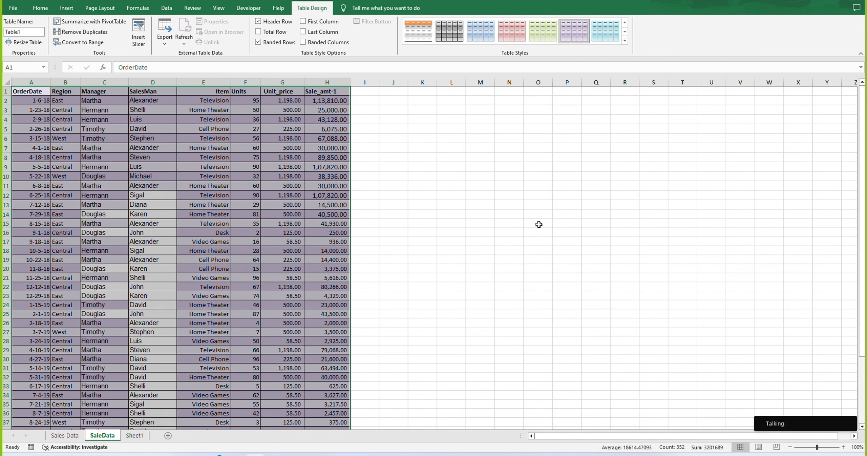
pyautogui.click(308, 170)
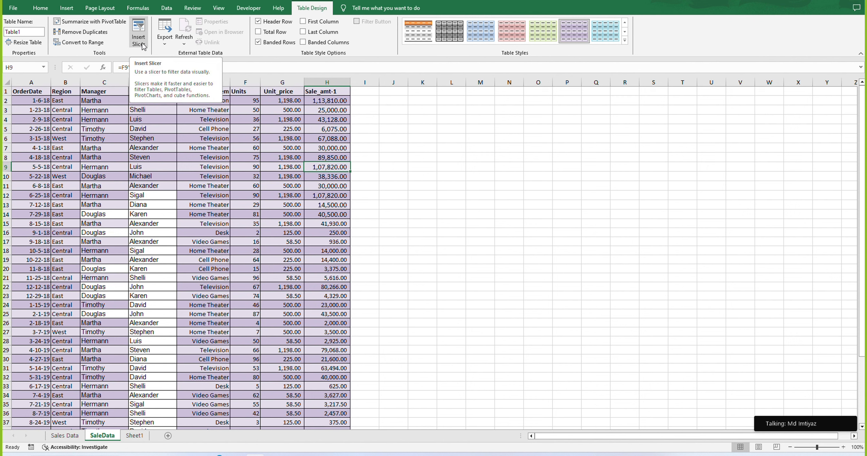
pyautogui.click(251, 110)
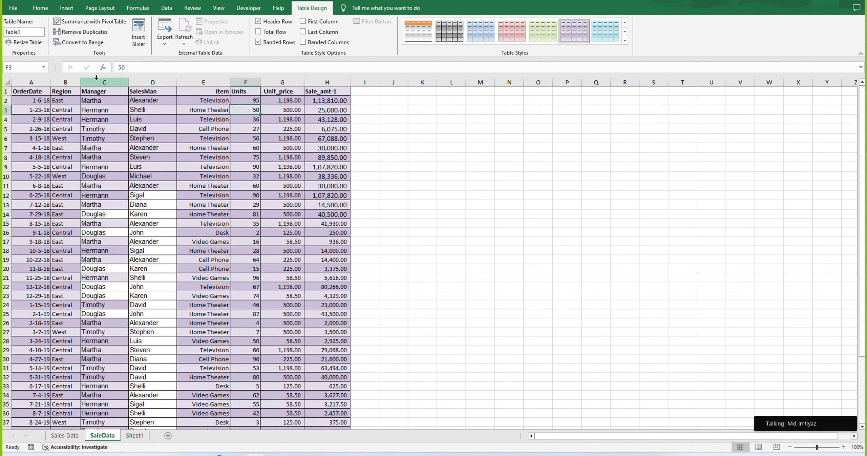
pyautogui.click(66, 9)
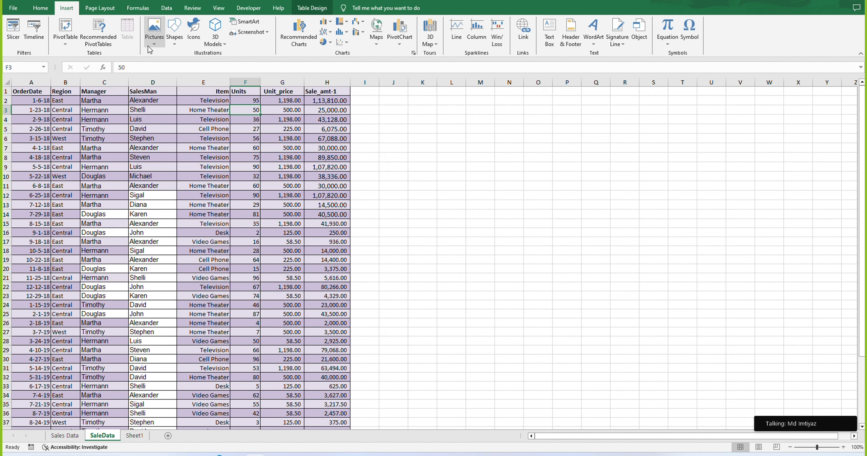
pyautogui.click(174, 45)
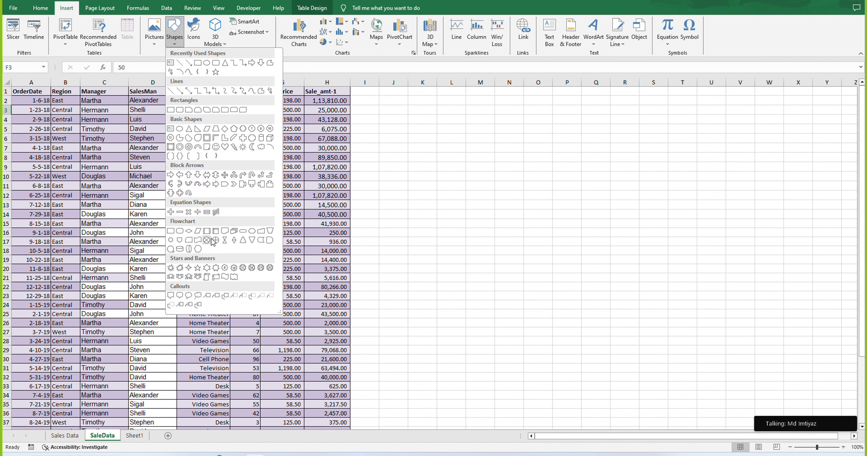
pyautogui.click(396, 208)
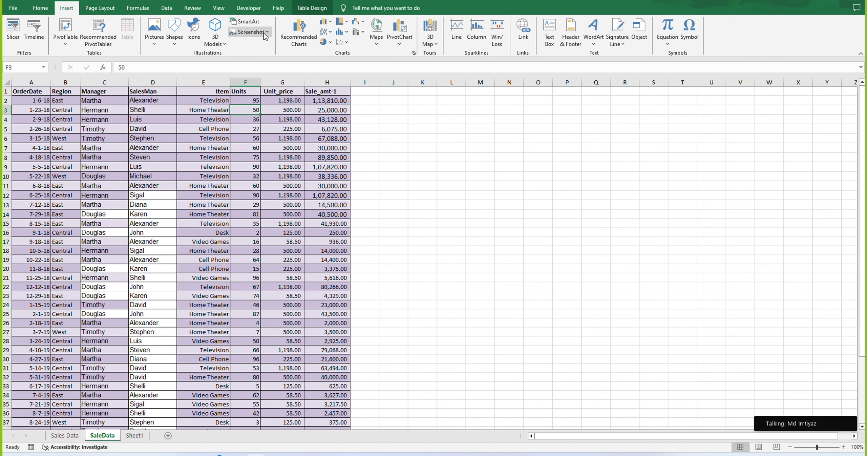
pyautogui.click(399, 173)
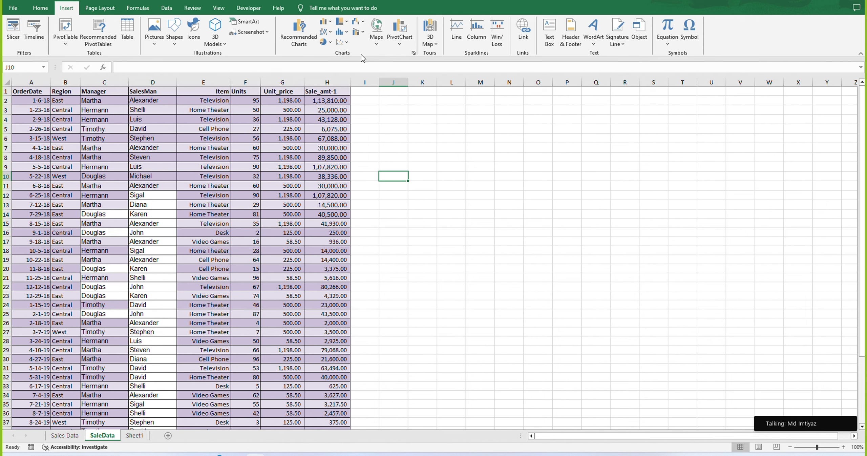
pyautogui.press('Right')
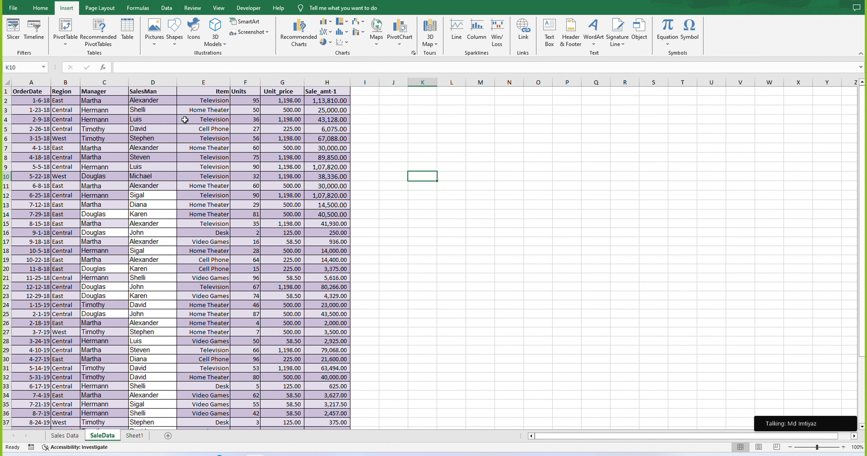
# Step: Insert a Pareto histogram chart based on the entire sales table
pyautogui.click(34, 92)
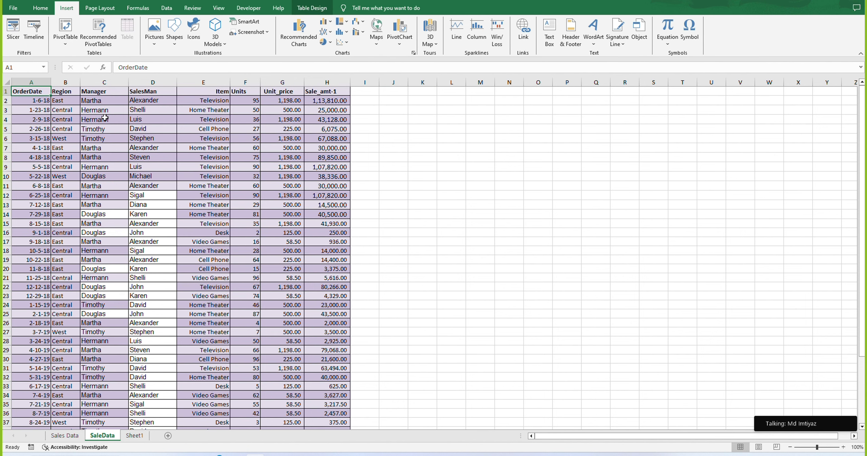
pyautogui.hotkey('ctrl', 'shift', 'Right')
pyautogui.hotkey('ctrl', 'shift', 'Down')
pyautogui.scroll(3, 286, 166)
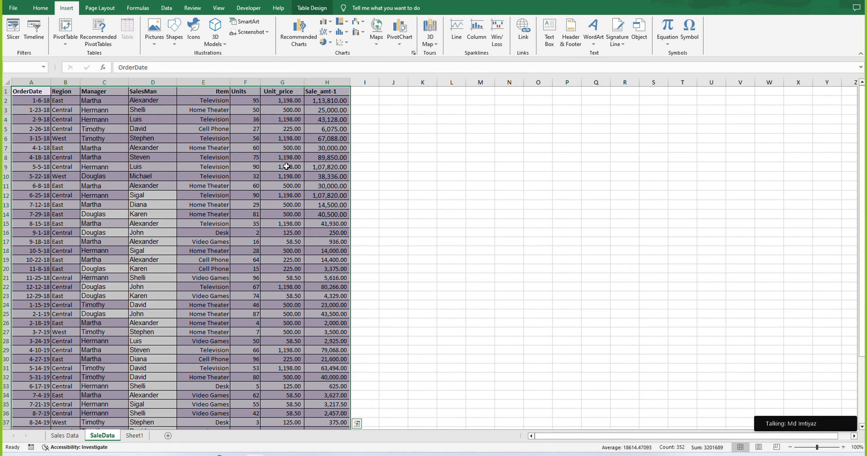
pyautogui.click(343, 32)
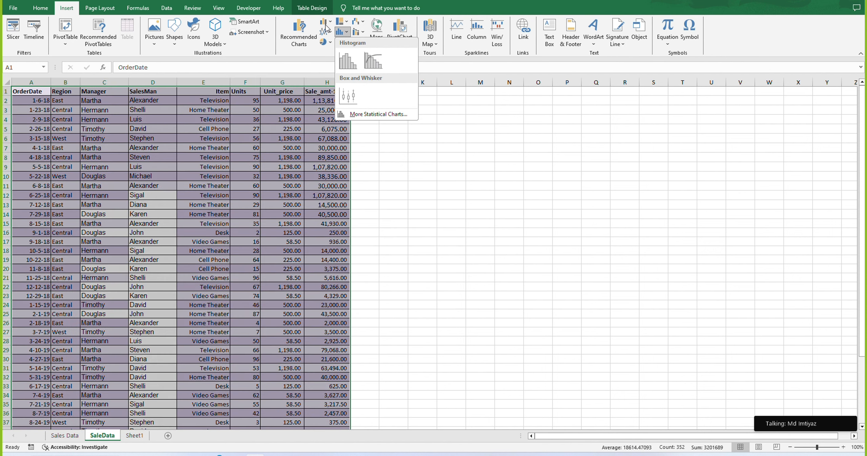
pyautogui.click(326, 23)
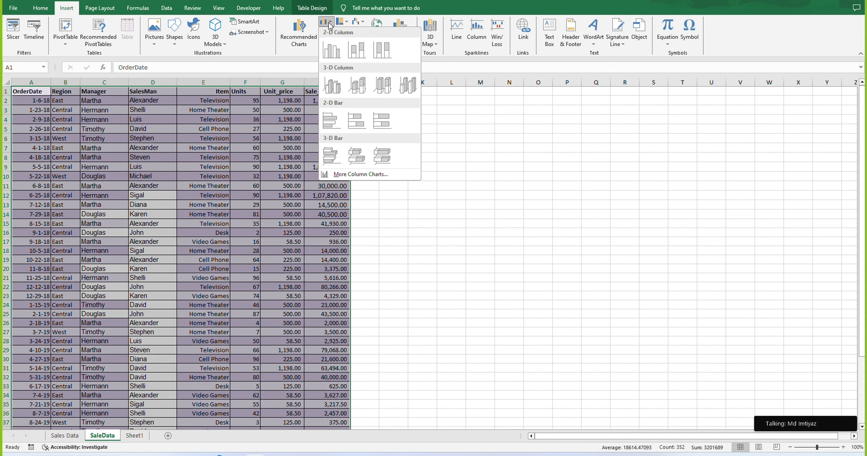
pyautogui.click(470, 120)
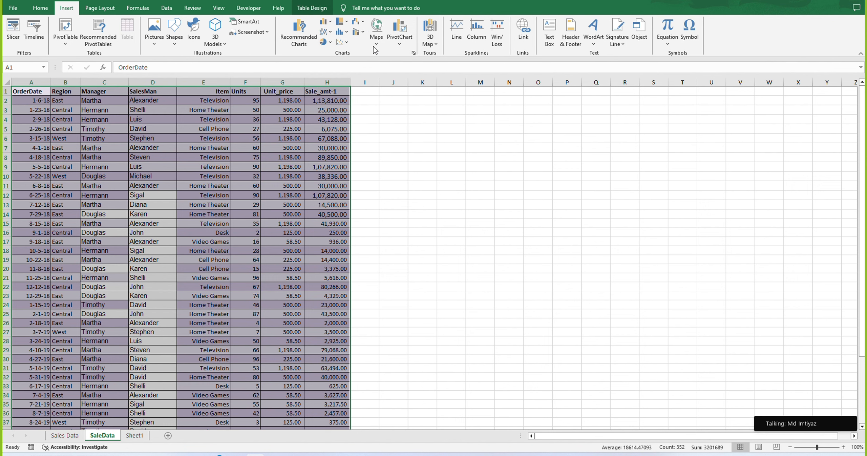
pyautogui.click(346, 33)
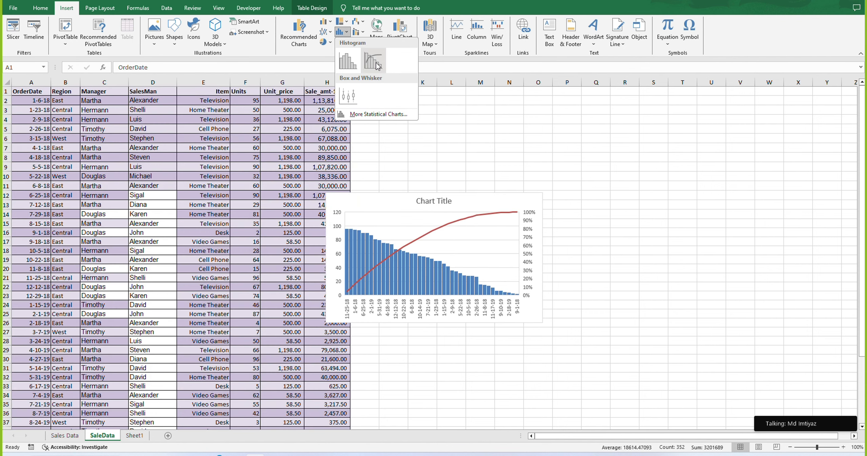
pyautogui.click(374, 61)
# Step: Move the Pareto chart beside the sales table and enlarge it to span roughly columns J to U
pyautogui.moveTo(459, 195); pyautogui.dragTo(505, 116)
pyautogui.moveTo(589, 241); pyautogui.dragTo(731, 354)
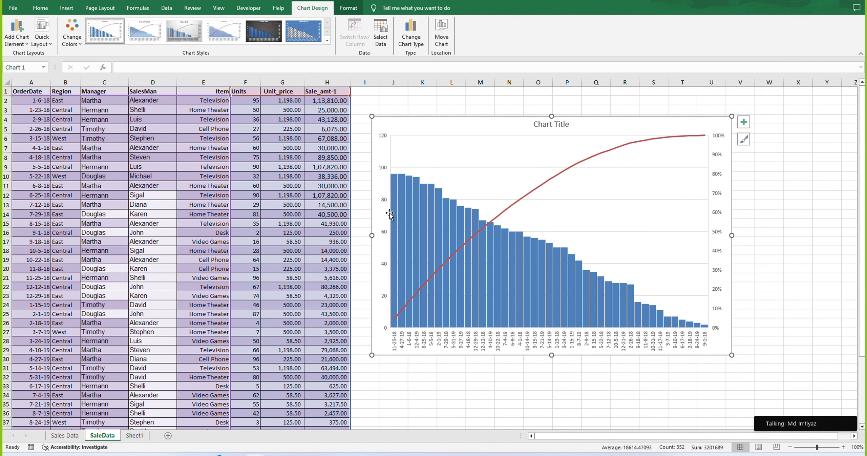
pyautogui.moveTo(395, 181)
# Step: Add data labels to the columns of the Pareto chart
pyautogui.click(747, 124)
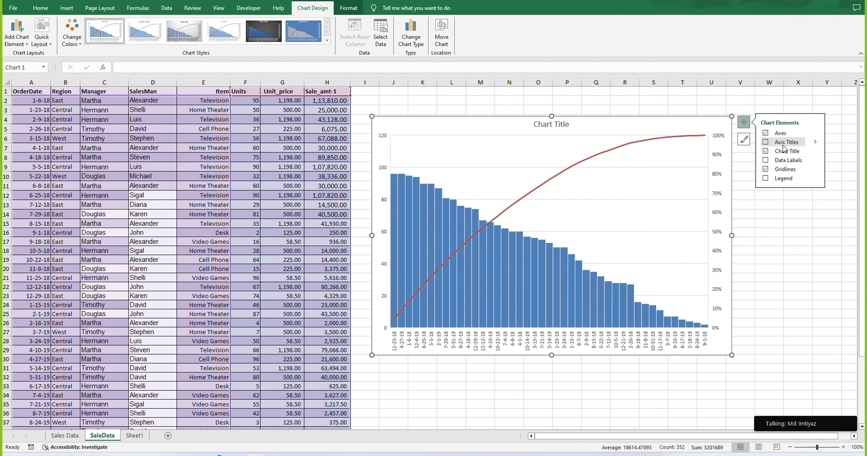
pyautogui.click(767, 160)
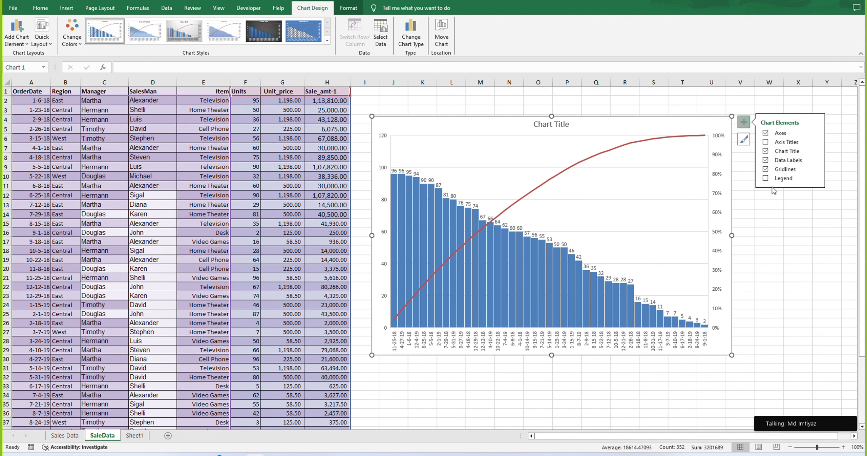
pyautogui.click(774, 232)
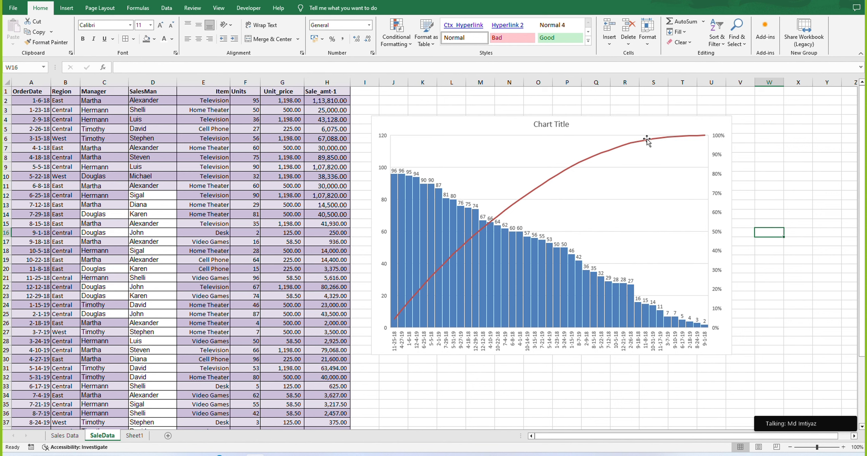
# Step: Try several chart styles on the Pareto chart, ending with the blue background and hatched columns
pyautogui.click(557, 133)
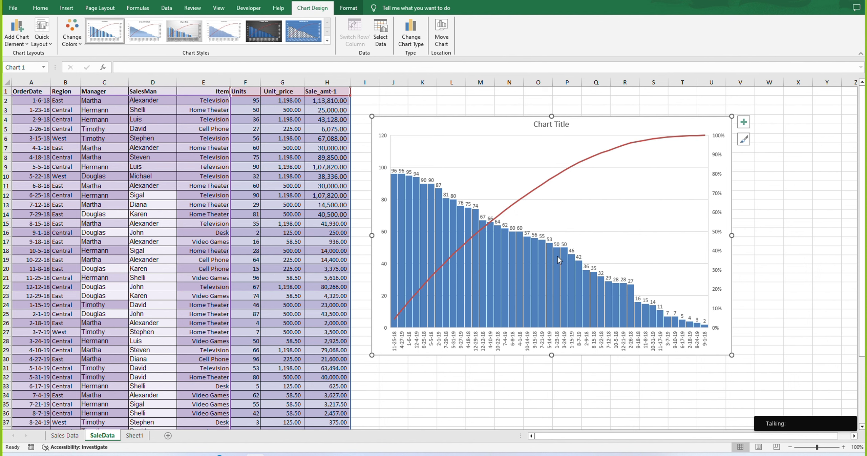
pyautogui.click(327, 41)
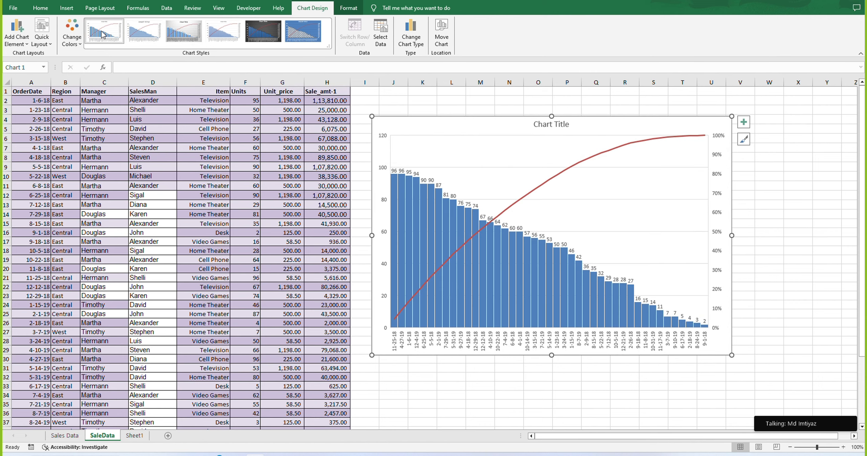
pyautogui.click(176, 30)
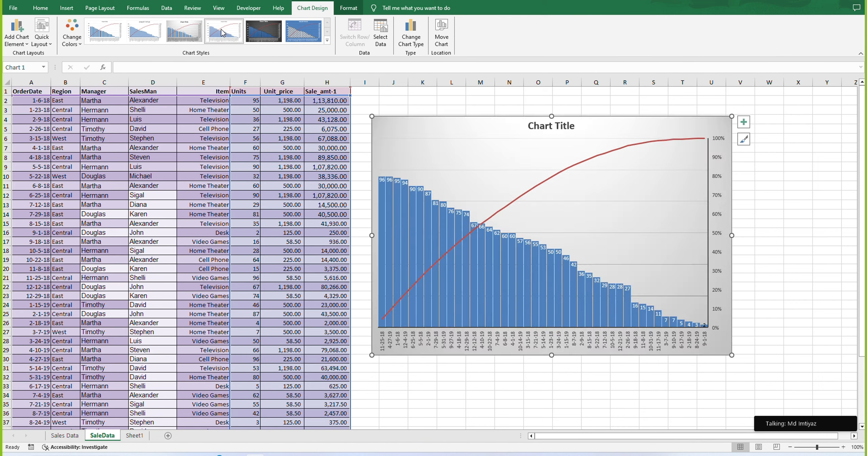
pyautogui.click(224, 31)
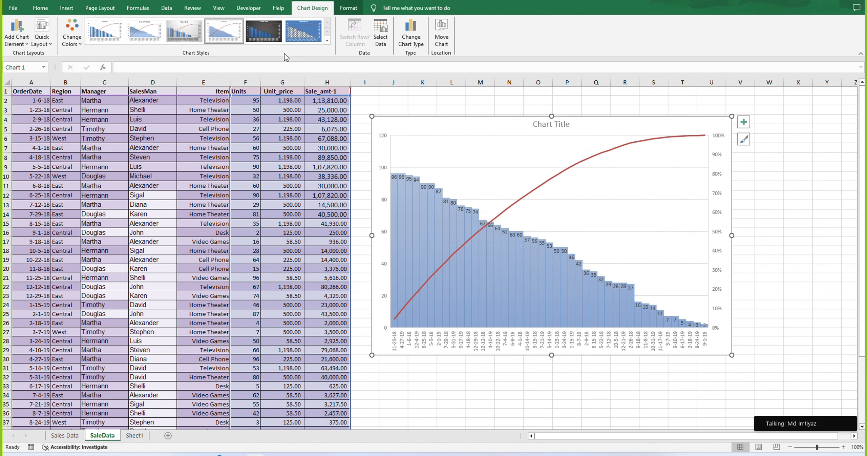
pyautogui.click(271, 34)
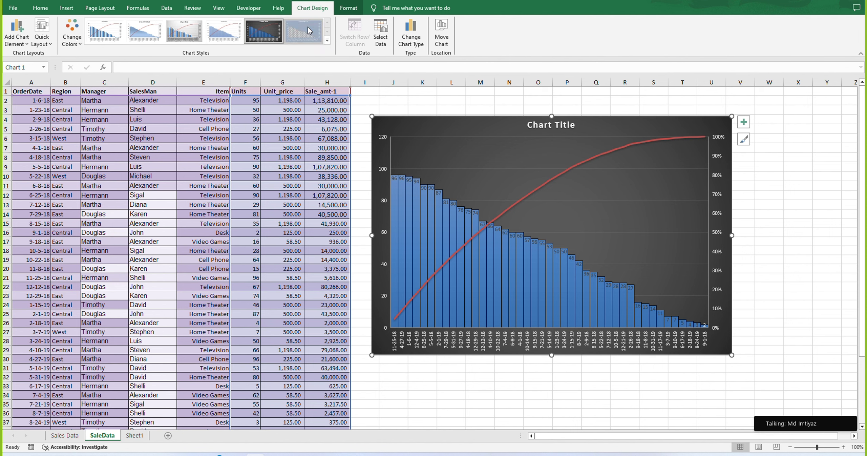
pyautogui.click(308, 32)
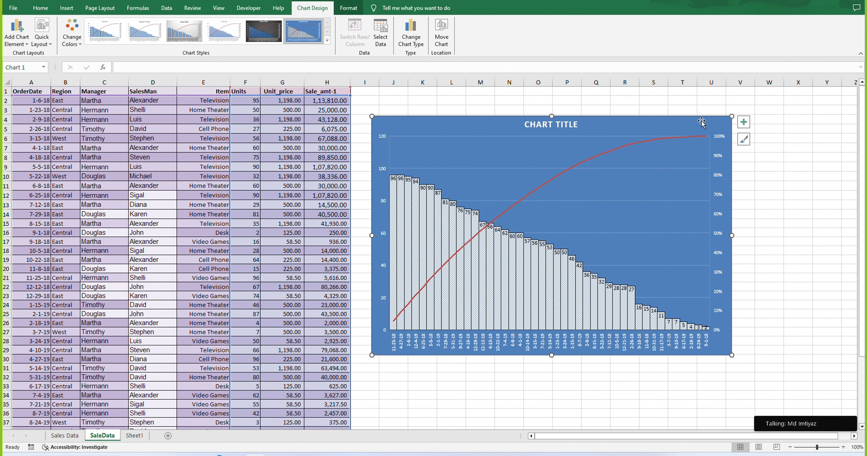
# Step: Delete the Pareto chart from the SaleData sheet
pyautogui.press('Delete')
pyautogui.click(534, 205)
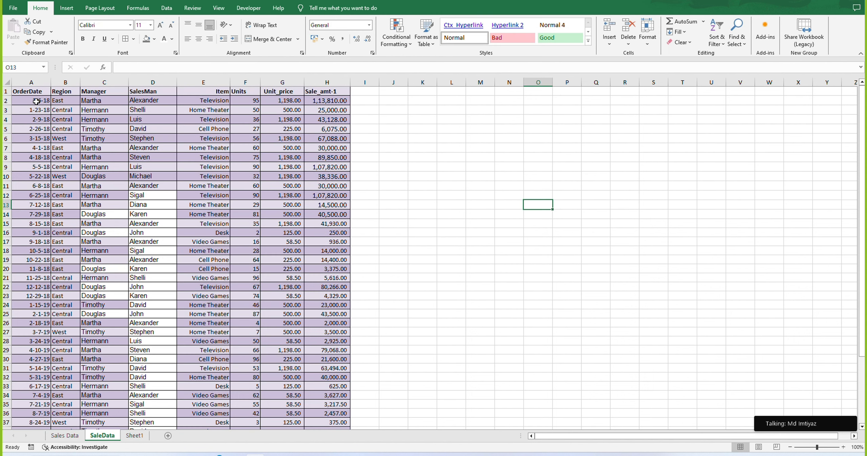
pyautogui.click(99, 108)
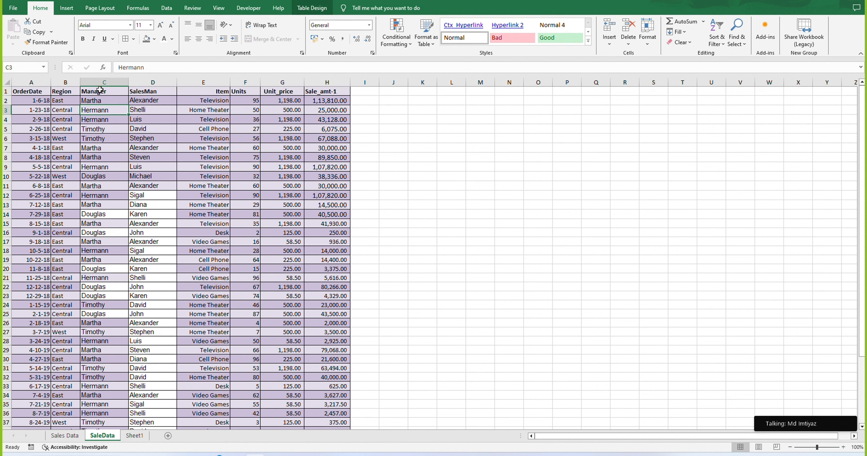
pyautogui.click(100, 91)
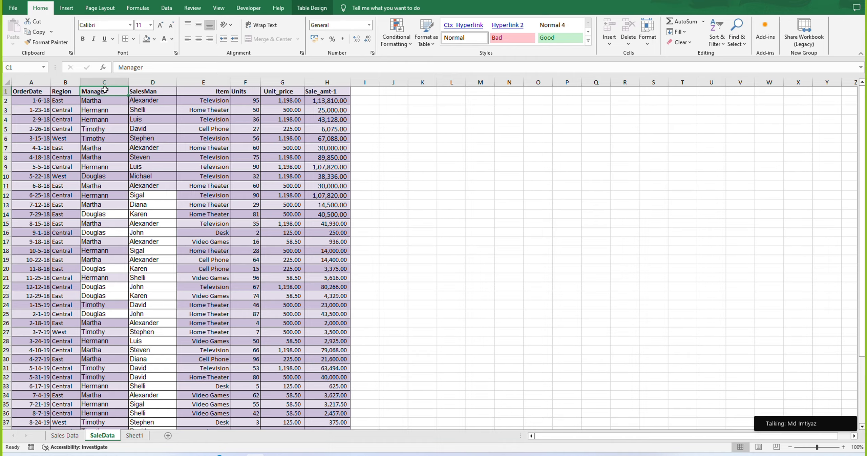
pyautogui.hotkey('ctrl', 'shift', 'Down')
pyautogui.scroll(3, 110, 88)
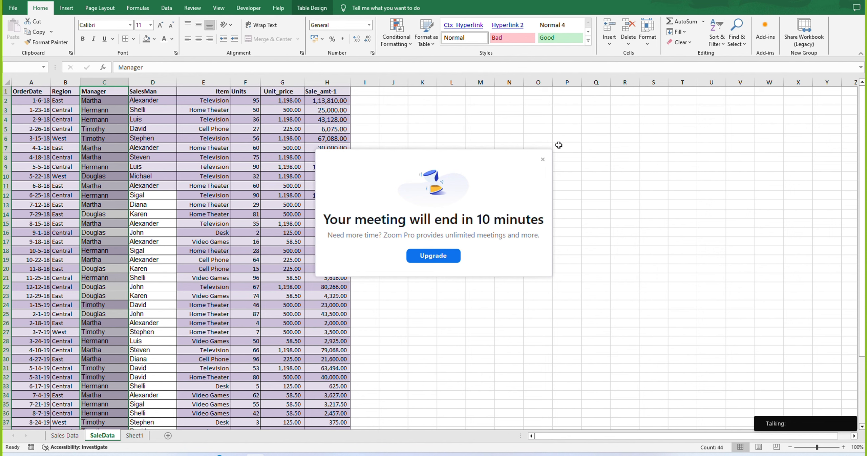
pyautogui.click(542, 160)
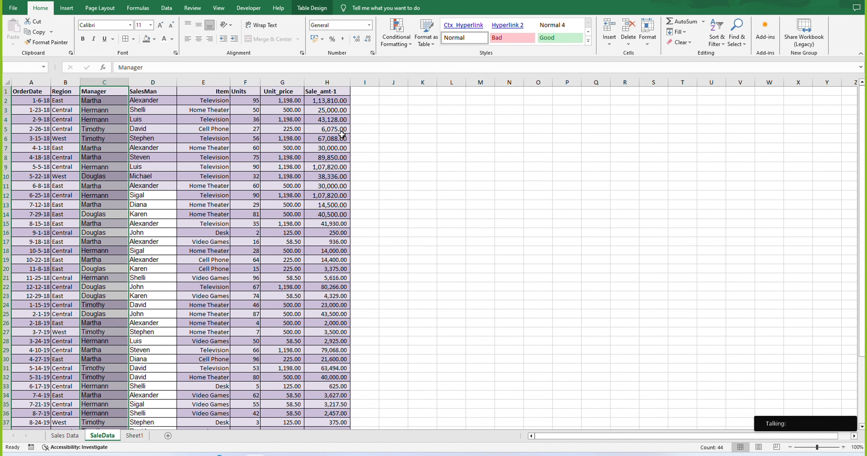
pyautogui.click(333, 92)
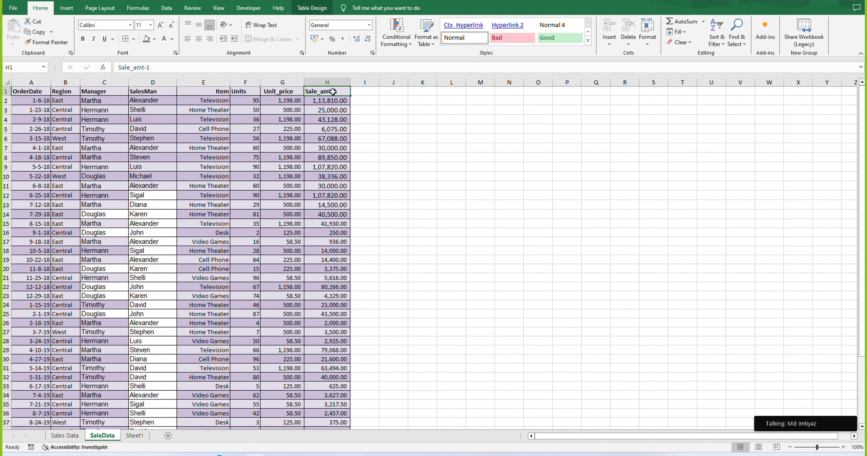
# Step: Insert a Pareto chart from the entire Manager and Sale_amt-1 columns, then place it beside the table spanning roughly columns L to U
pyautogui.click(105, 83)
pyautogui.keyDown('ctrl'); pyautogui.click(326, 83); pyautogui.keyUp('ctrl')
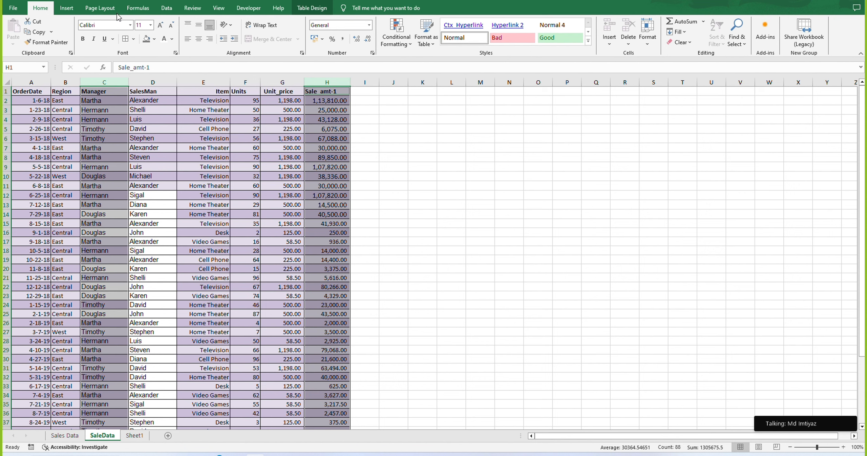
pyautogui.click(67, 8)
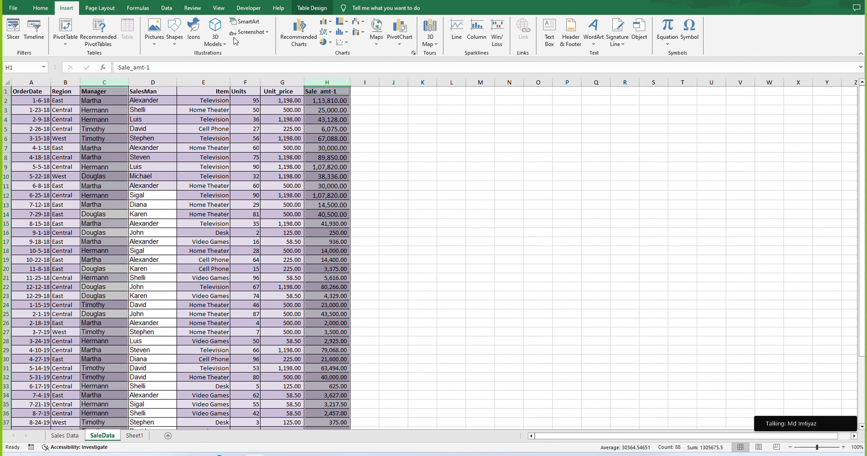
pyautogui.click(343, 32)
pyautogui.click(377, 64)
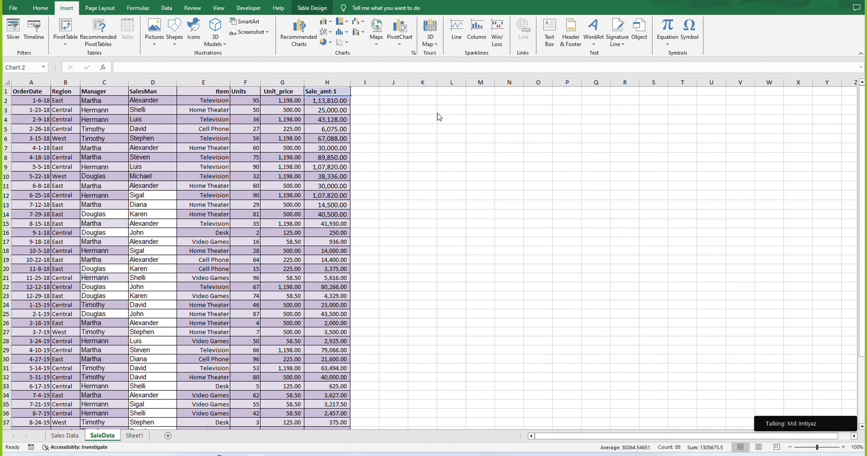
pyautogui.moveTo(482, 193); pyautogui.dragTo(588, 145)
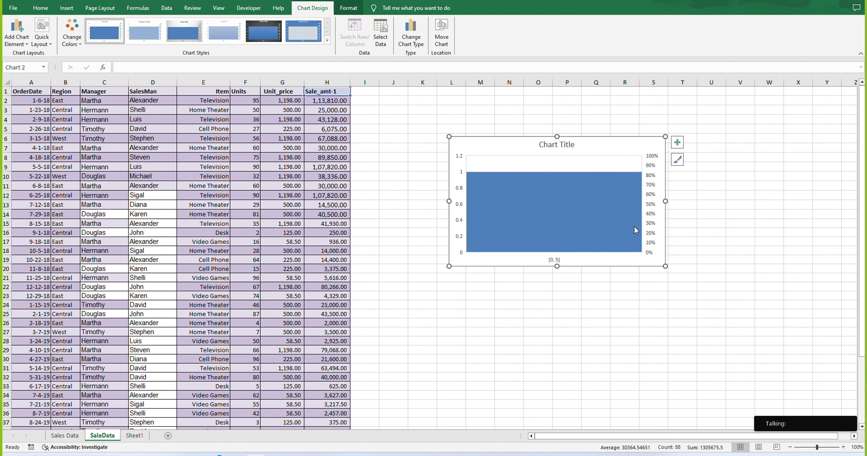
pyautogui.moveTo(666, 268); pyautogui.dragTo(720, 285)
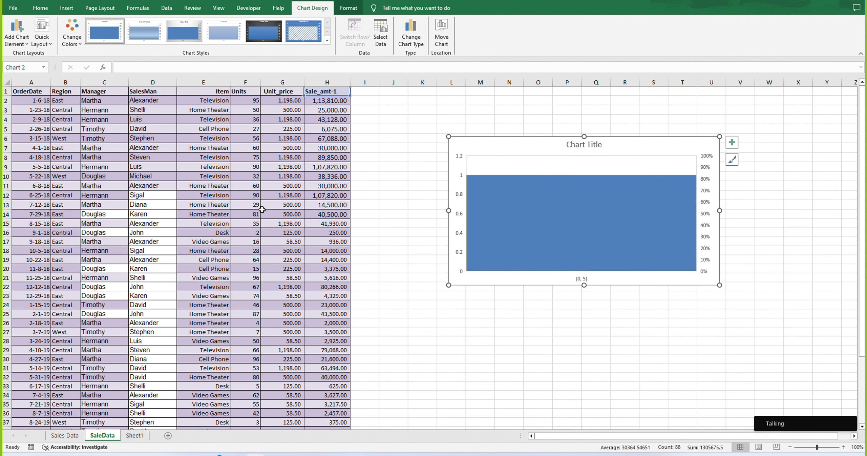
# Step: Delete the Pareto chart built from the entire columns
pyautogui.click(271, 214)
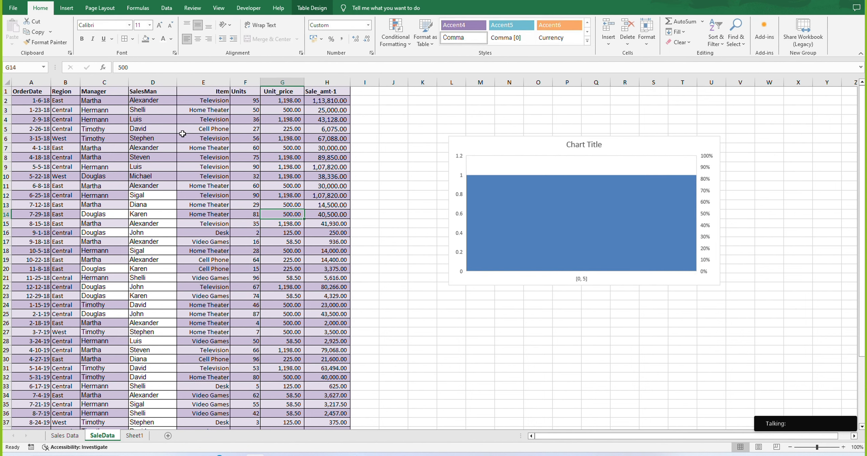
pyautogui.click(656, 141)
pyautogui.press('Delete')
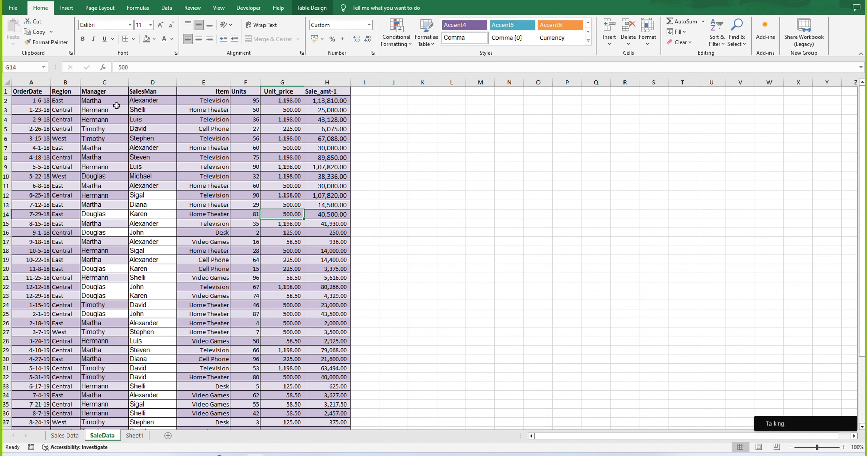
# Step: Insert a Pareto chart from only the filled Manager and Sale_amt-1 cells with headers, placing it across roughly columns K to V
pyautogui.click(104, 82)
pyautogui.click(104, 91)
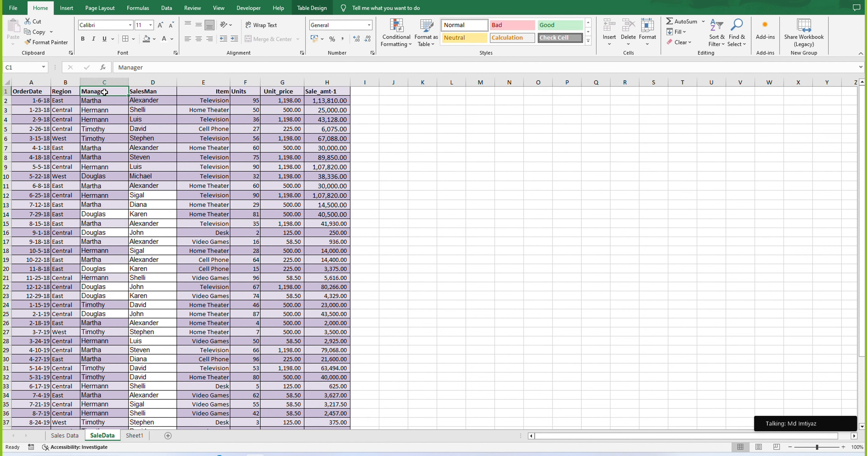
pyautogui.hotkey('ctrl', 'shift', 'Down')
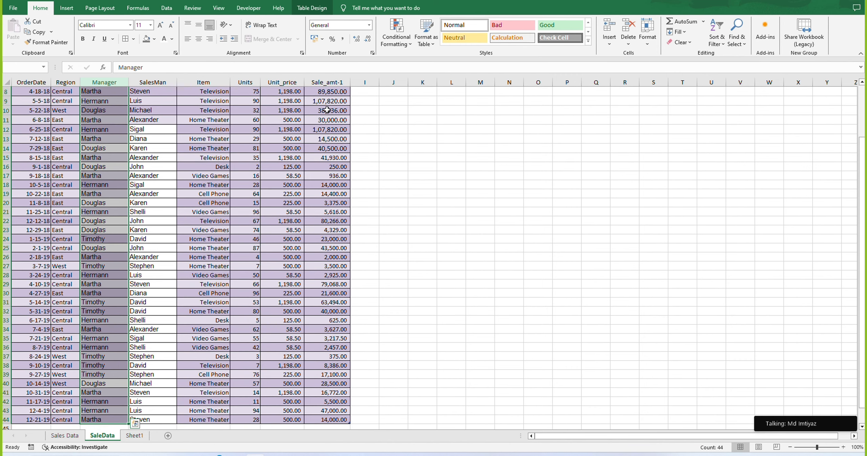
pyautogui.scroll(3, 327, 110)
pyautogui.keyDown('ctrl'); pyautogui.click(334, 90); pyautogui.keyUp('ctrl')
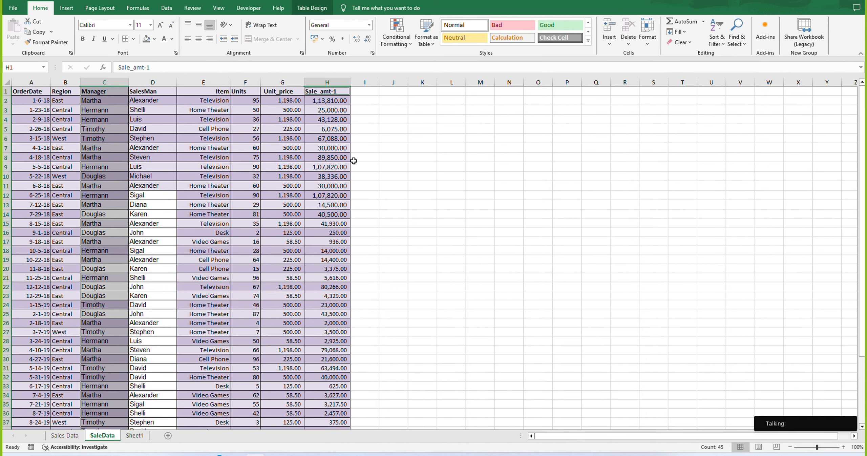
pyautogui.hotkey('ctrl', 'shift', 'Down')
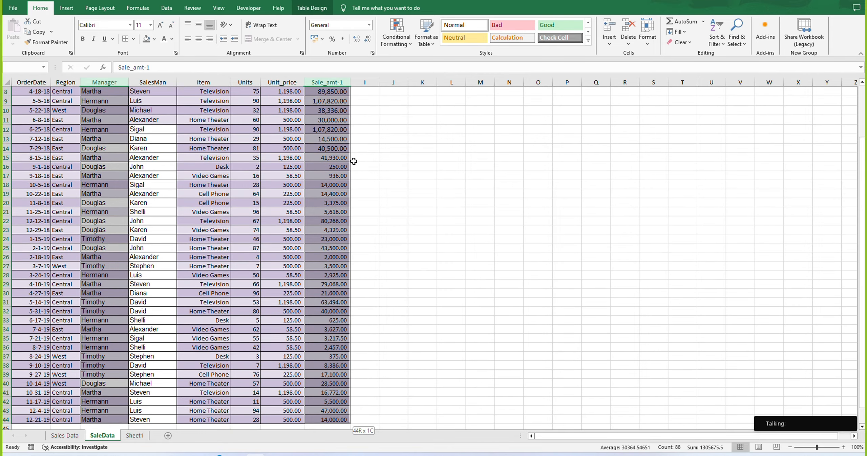
pyautogui.scroll(3, 353, 162)
pyautogui.click(67, 7)
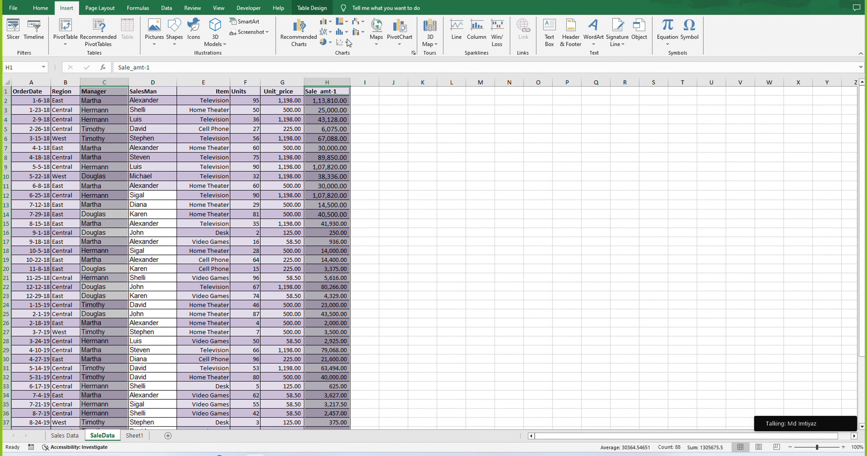
pyautogui.click(348, 36)
pyautogui.click(373, 84)
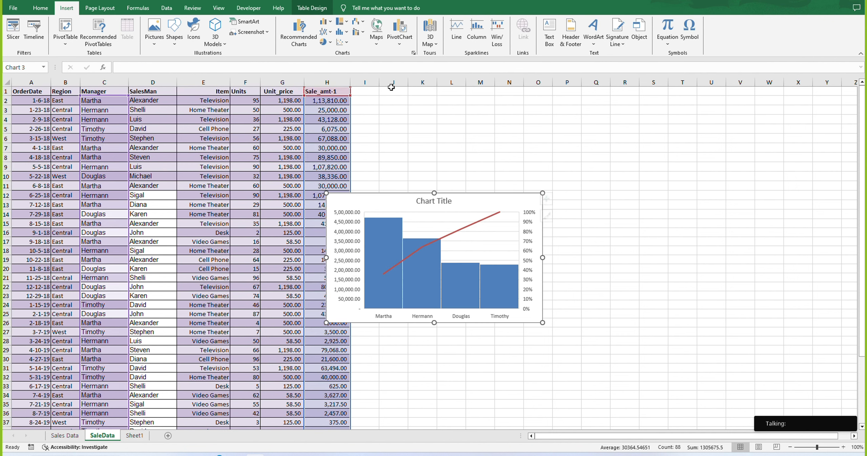
pyautogui.moveTo(485, 193); pyautogui.dragTo(571, 132)
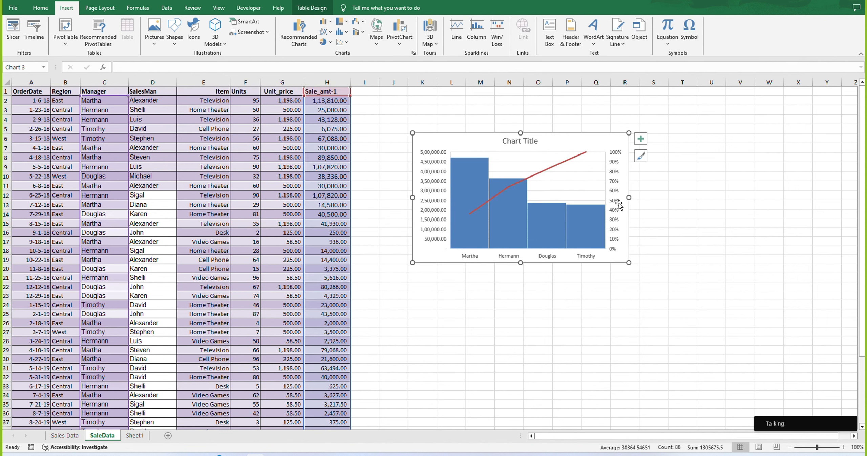
pyautogui.moveTo(630, 199); pyautogui.dragTo(750, 197)
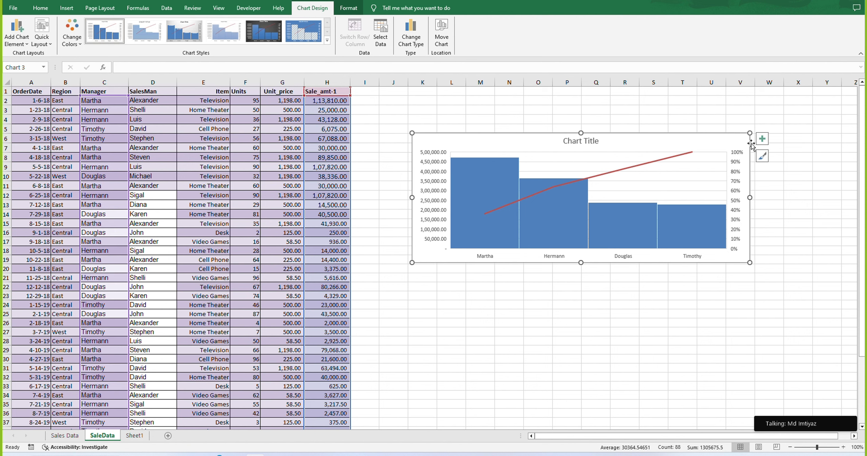
# Step: Add data labels to the managers' Pareto chart
pyautogui.click(762, 139)
pyautogui.click(791, 174)
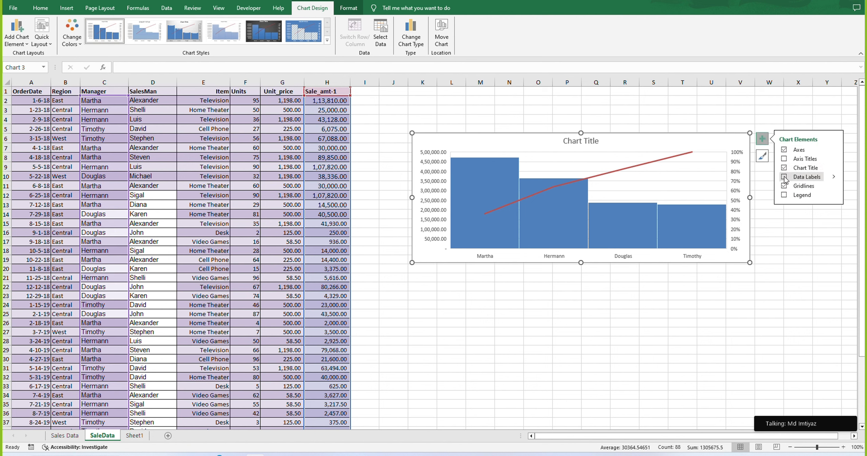
pyautogui.click(798, 260)
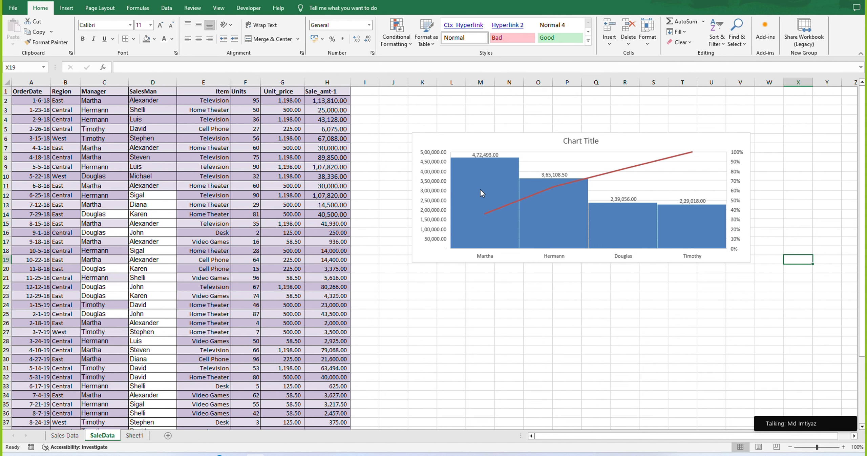
pyautogui.moveTo(452, 189)
pyautogui.click(460, 109)
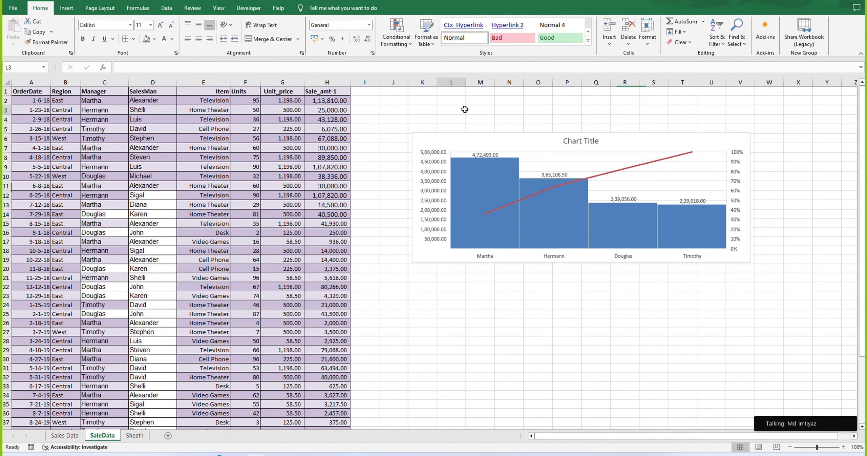
pyautogui.click(136, 8)
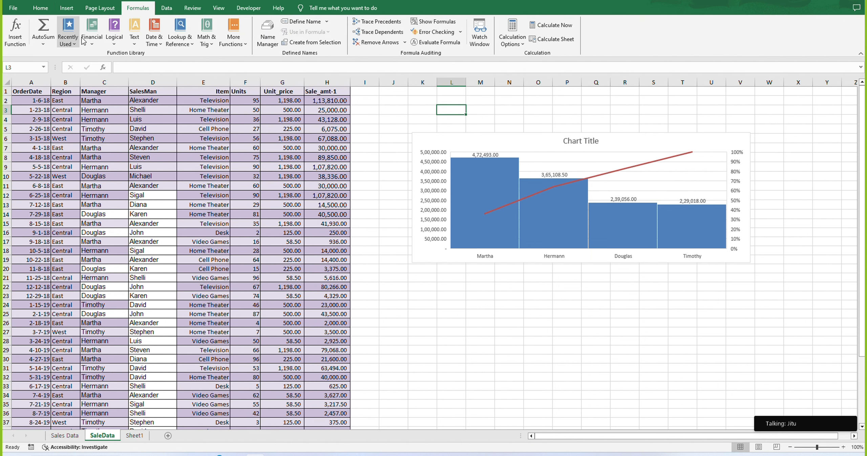
pyautogui.click(168, 8)
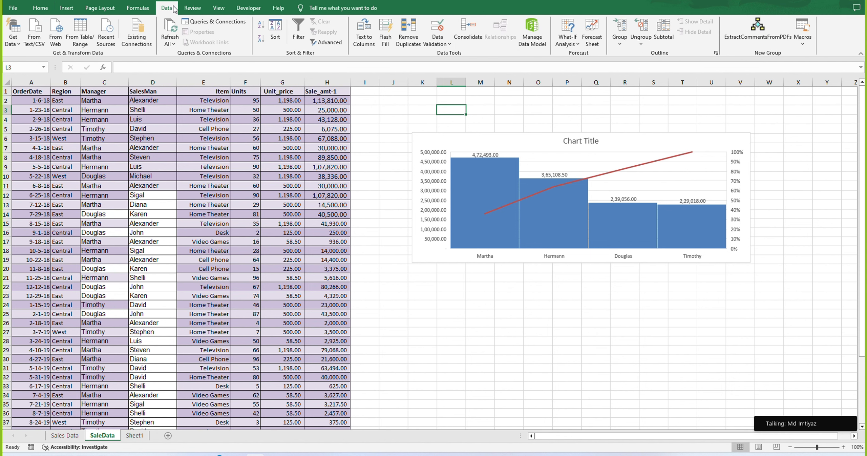
pyautogui.click(217, 8)
pyautogui.click(240, 9)
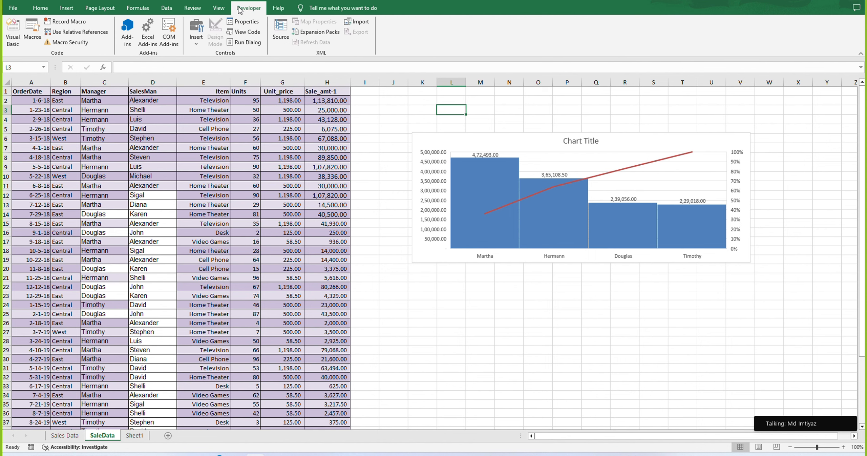
pyautogui.click(278, 8)
pyautogui.click(393, 101)
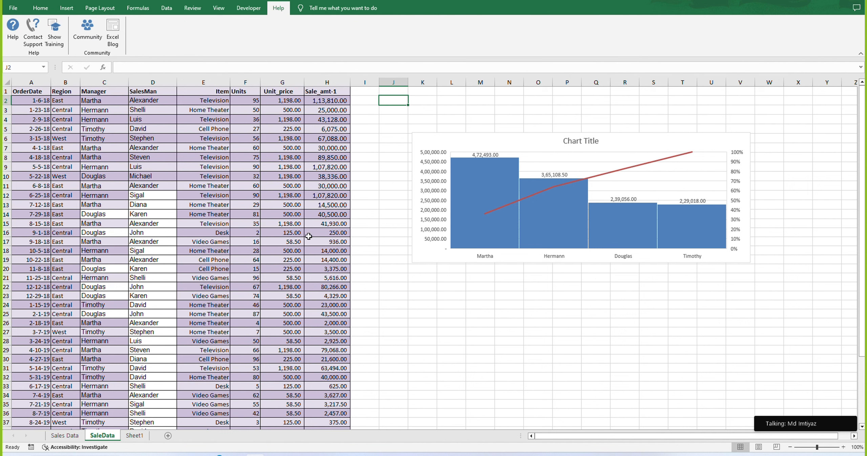
pyautogui.click(384, 158)
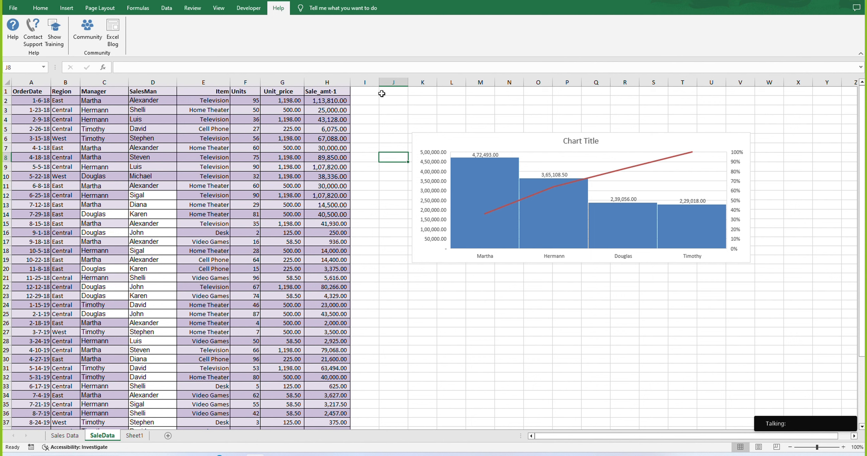
pyautogui.click(374, 101)
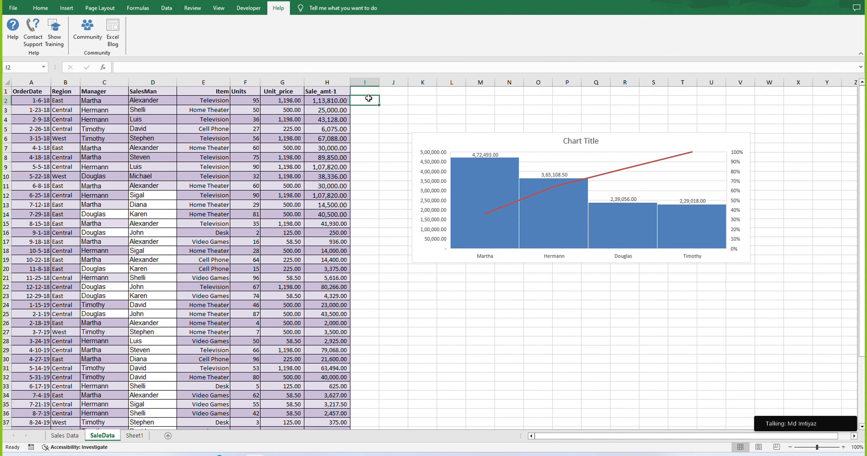
pyautogui.click(367, 90)
# Step: Delete the managers' Pareto chart from the SaleData sheet
pyautogui.moveTo(423, 83)
pyautogui.mouseDown()
pyautogui.moveTo(697, 74)
pyautogui.moveTo(741, 132)
pyautogui.mouseUp()
pyautogui.click(711, 136)
pyautogui.press('Delete')
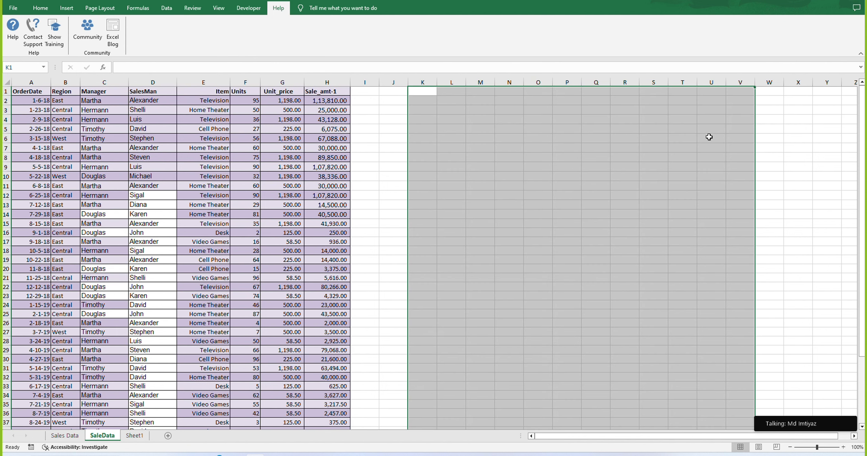
pyautogui.click(424, 139)
# Step: Freeze the top row of the SaleData sheet so the column headers stay visible while scrolling
pyautogui.scroll(-6, 348, 149)
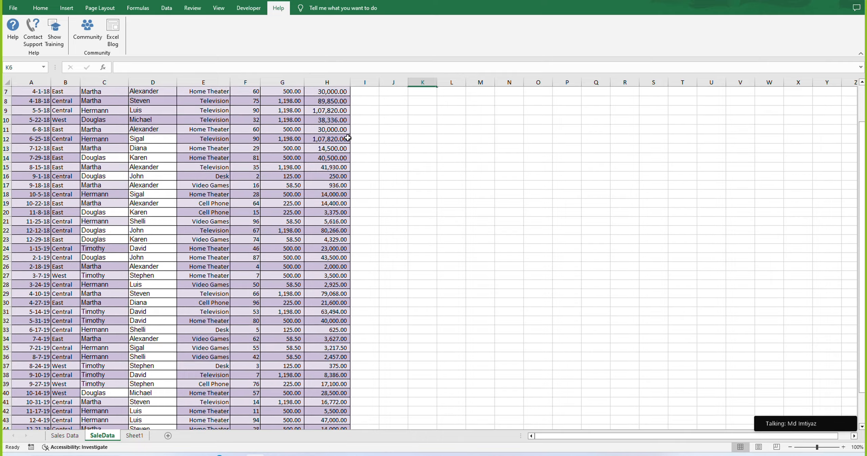
pyautogui.scroll(-2, 348, 155)
pyautogui.scroll(4, 349, 155)
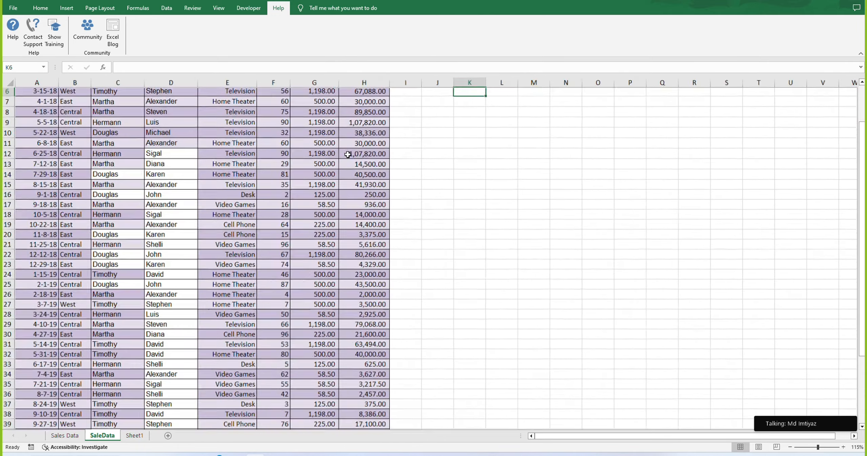
pyautogui.click(401, 110)
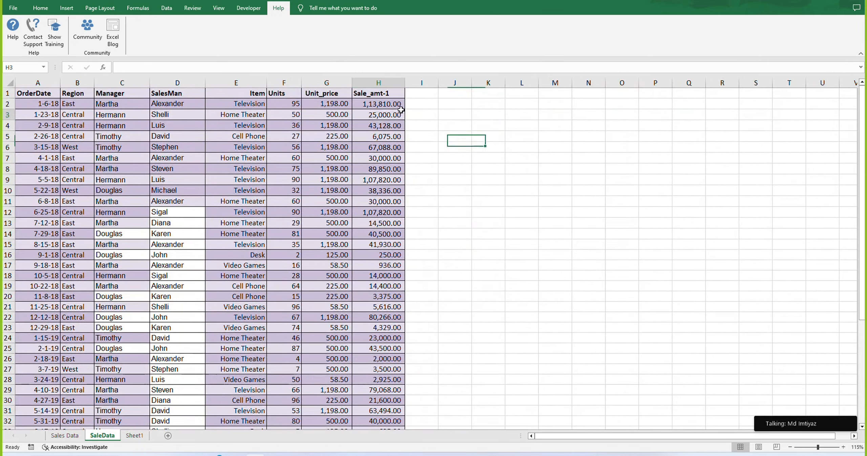
pyautogui.click(249, 8)
pyautogui.click(218, 7)
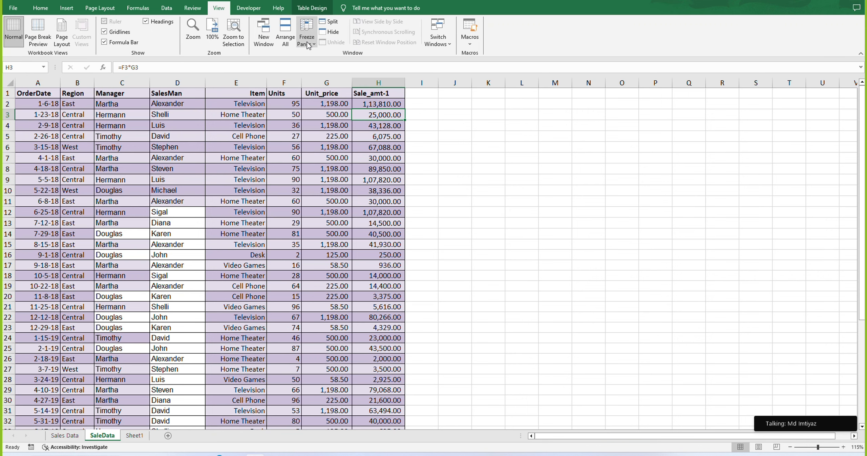
pyautogui.click(306, 36)
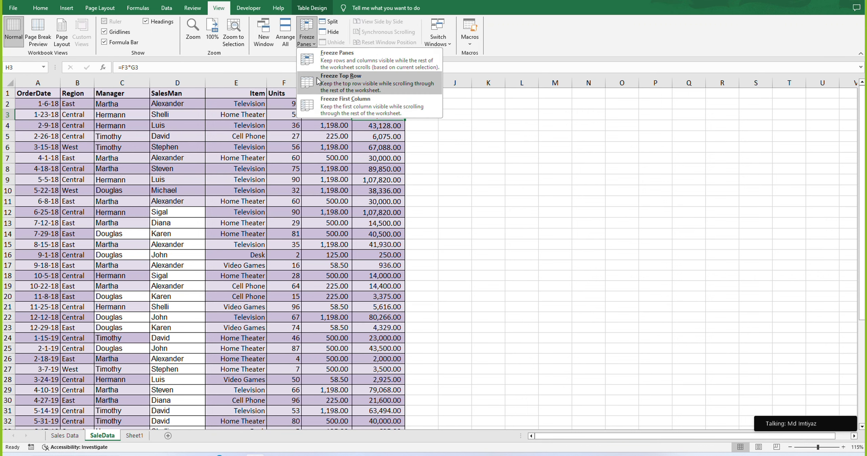
pyautogui.click(356, 81)
pyautogui.scroll(-3, 357, 126)
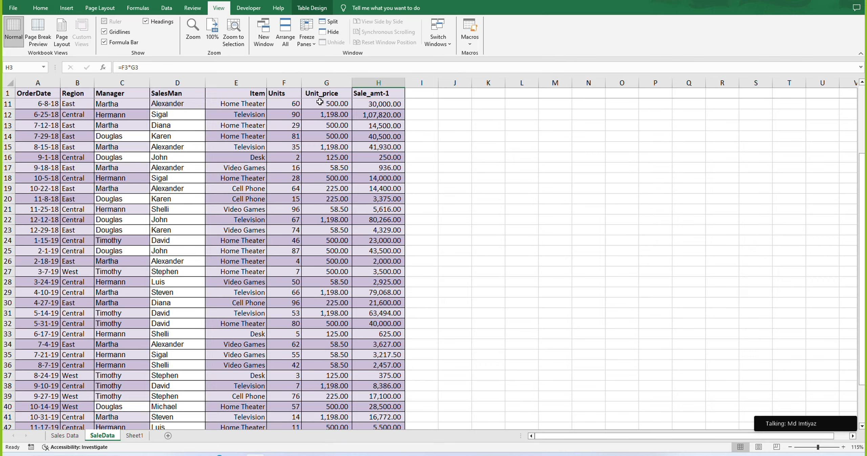
# Step: Total the Sale_amt-1 column in cell H46 with AutoSum and clear the result
pyautogui.scroll(-6, 390, 193)
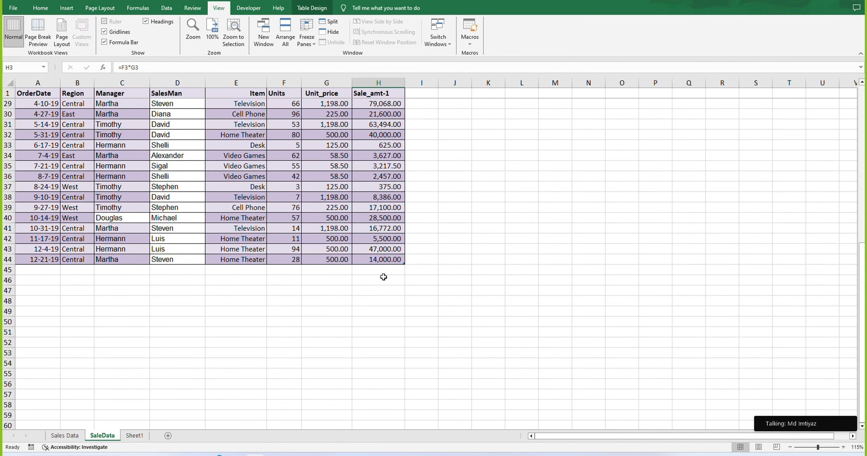
pyautogui.click(384, 279)
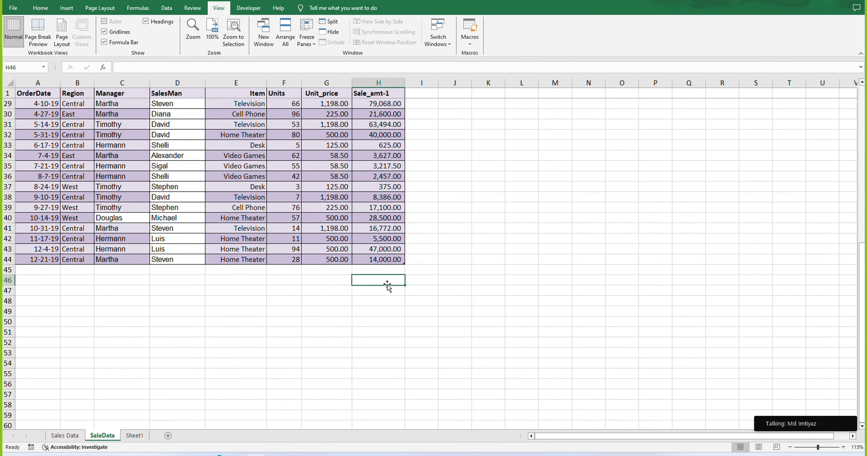
pyautogui.click(51, 8)
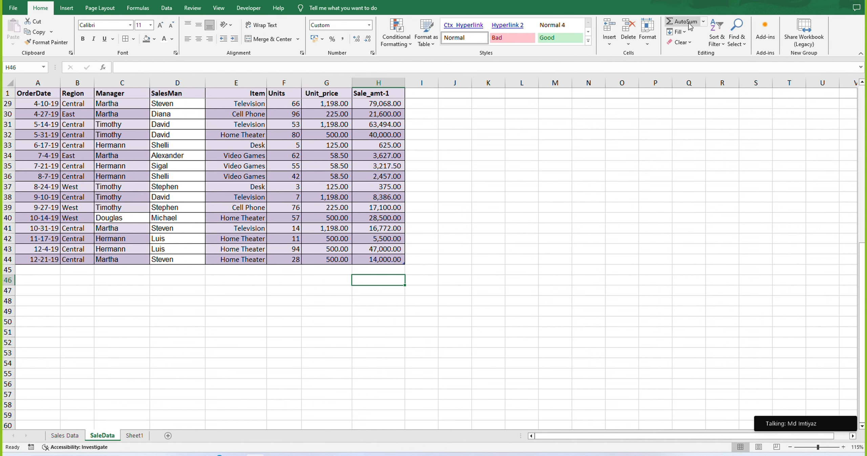
pyautogui.click(684, 21)
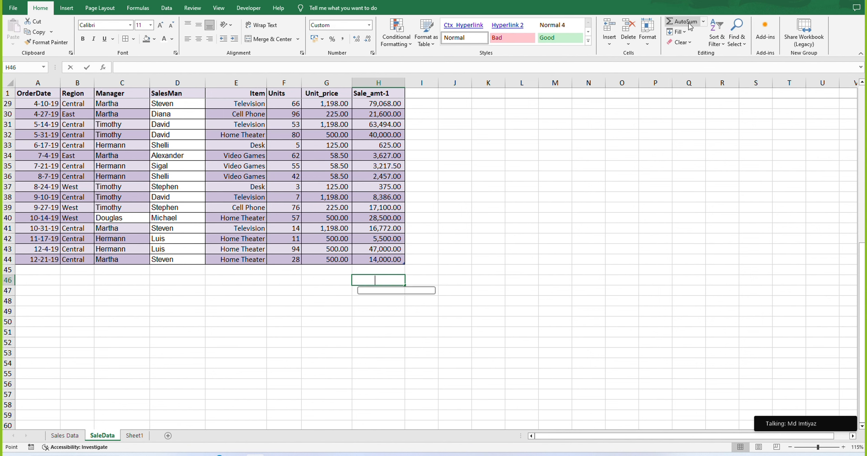
pyautogui.press('Return')
pyautogui.click(393, 281)
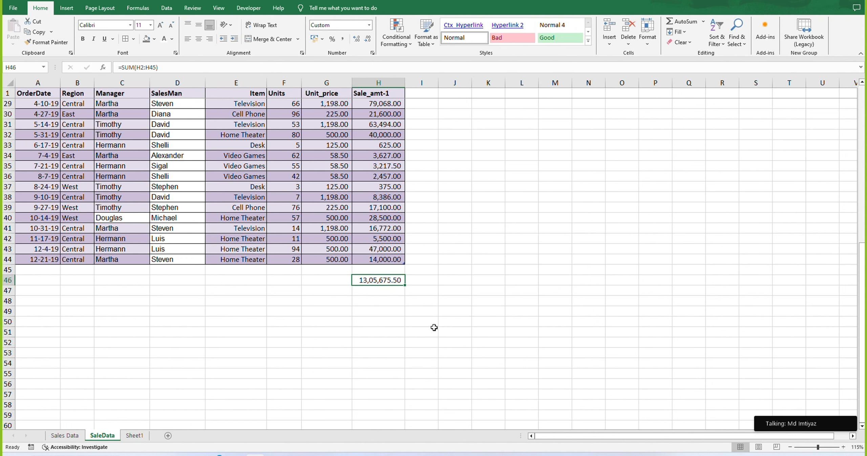
pyautogui.press('Delete')
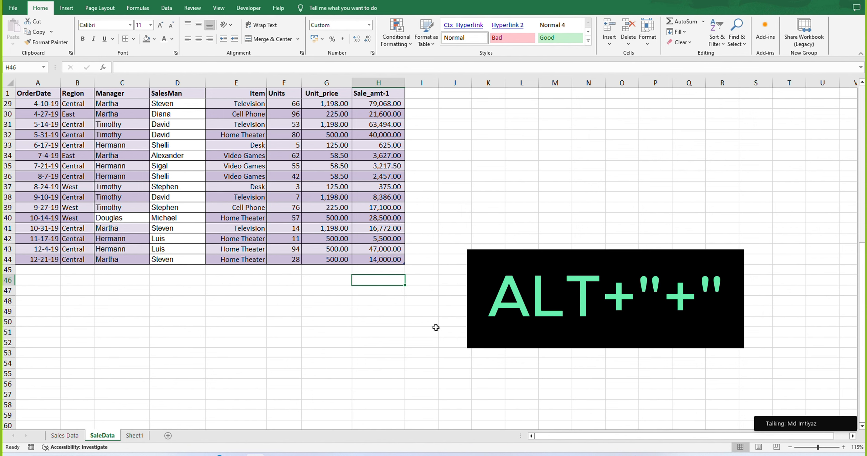
# Step: Insert the AutoSum total in H46 once more and delete it again
pyautogui.hotkey('alt', '=')
pyautogui.hotkey('ctrl', 'Return')
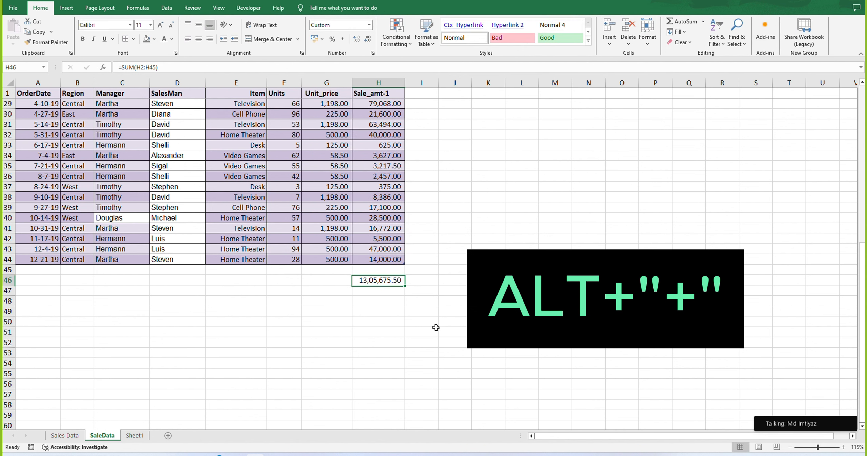
pyautogui.press('Delete')
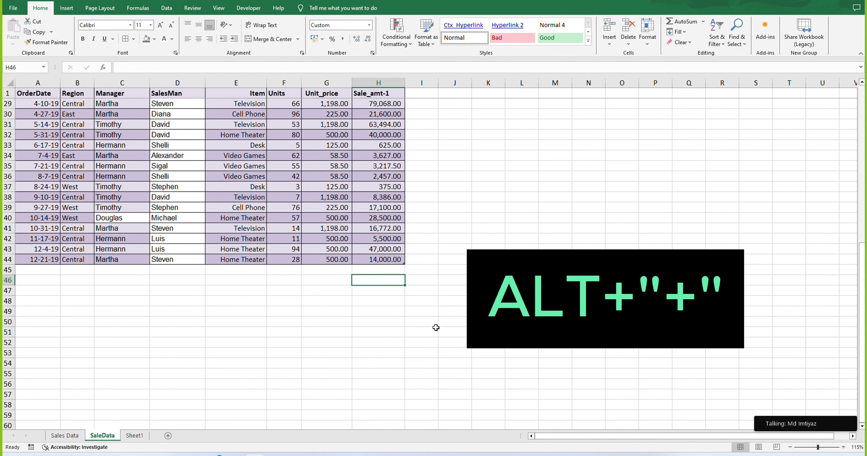
# Step: Enter a manual SUM formula in H46 that adds the whole Sale_amt-1 column of Table1
pyautogui.write('+')
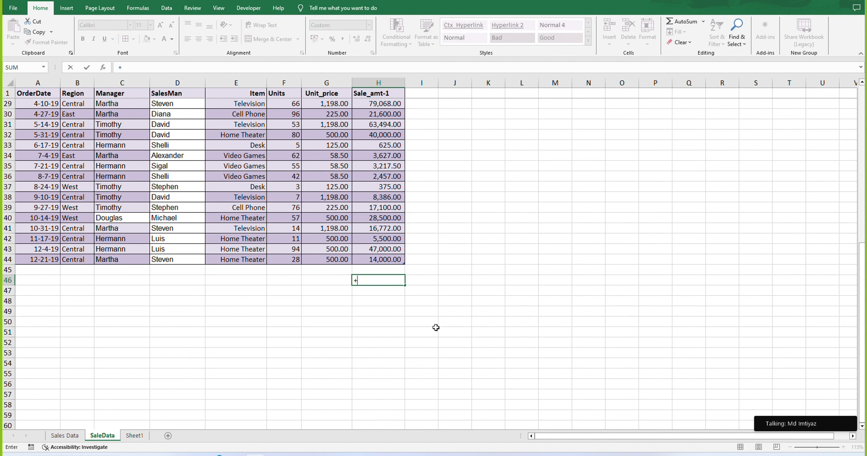
pyautogui.write('sum(')
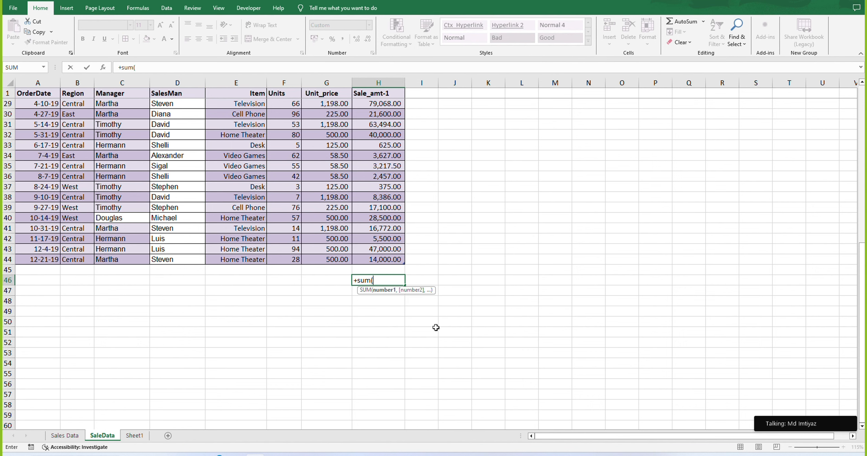
pyautogui.press('Up')
pyautogui.press('Up')
pyautogui.hotkey('ctrl', 'shift', 'Up')
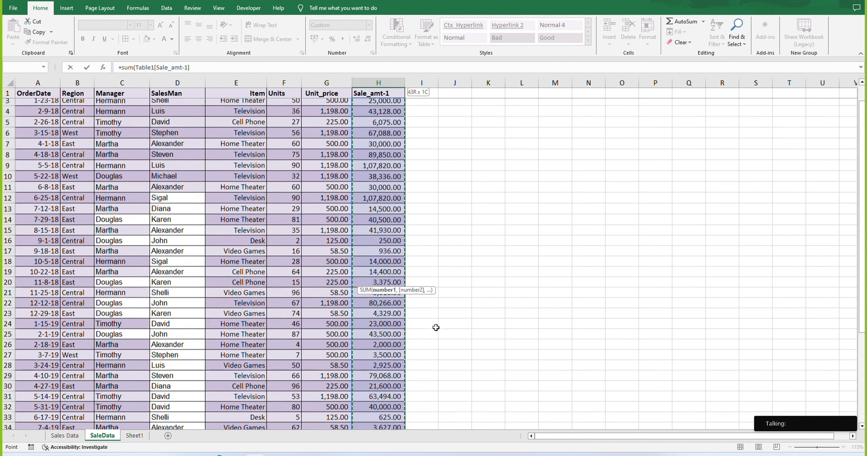
pyautogui.hotkey('ctrl', 'Return')
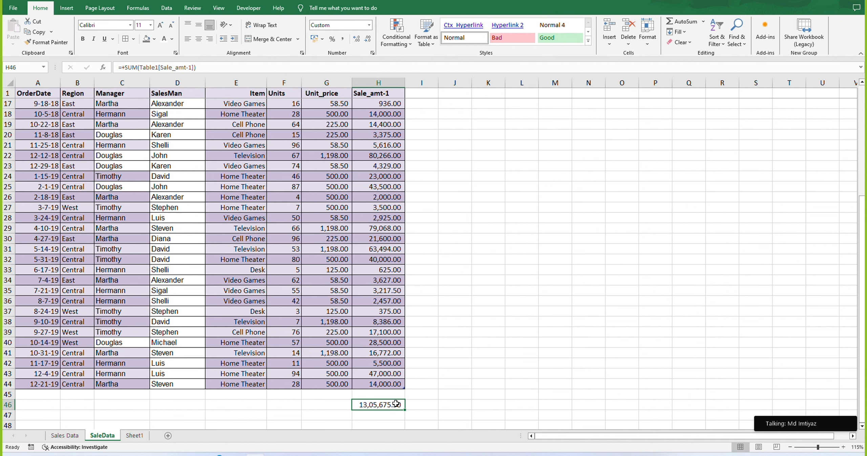
# Step: Copy the H46 total formula into F46:G46 and autofit the width of column F
pyautogui.hotkey('ctrl', 'c')
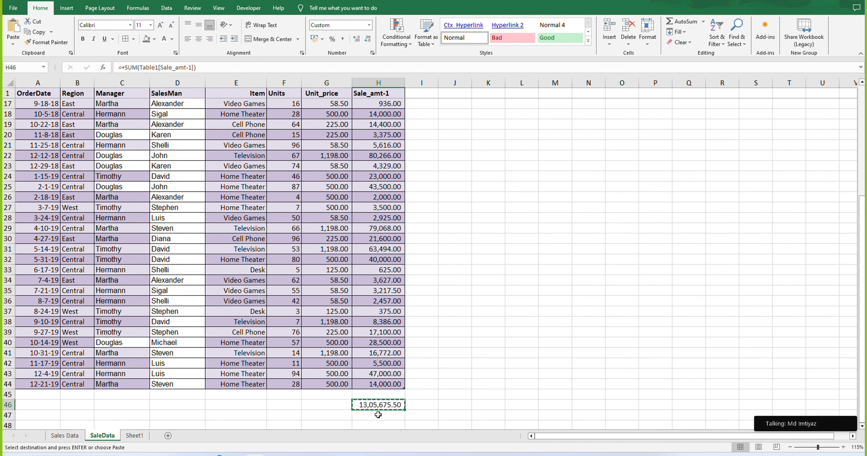
pyautogui.press('Left')
pyautogui.press('Left')
pyautogui.hotkey('shift', 'Right')
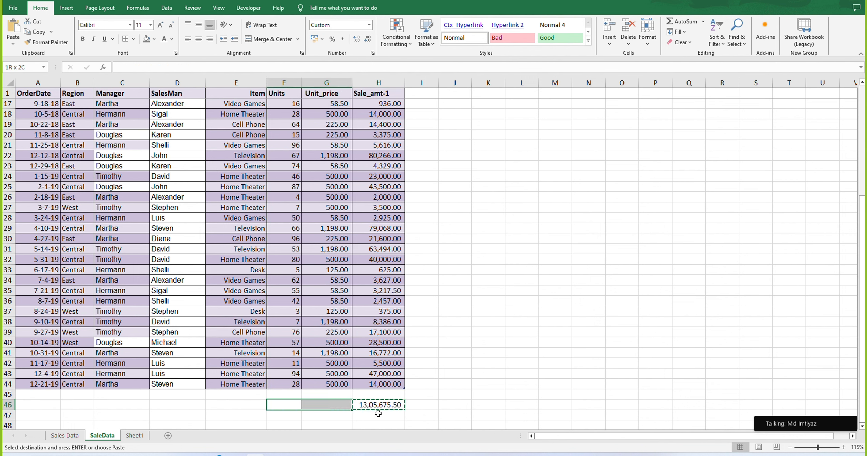
pyautogui.press('Return')
pyautogui.press('Up')
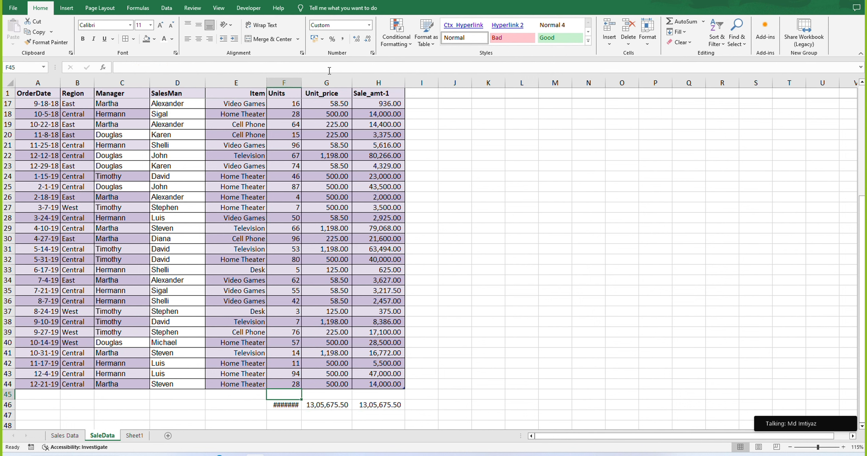
pyautogui.doubleClick(302, 82)
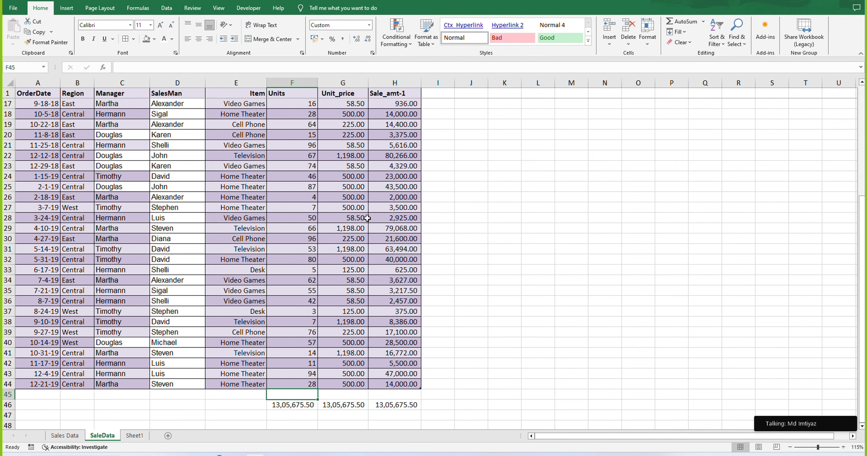
# Step: Check the copied formulas in row 46 and delete the totals from F46 to H46
pyautogui.click(302, 406)
pyautogui.press('Right')
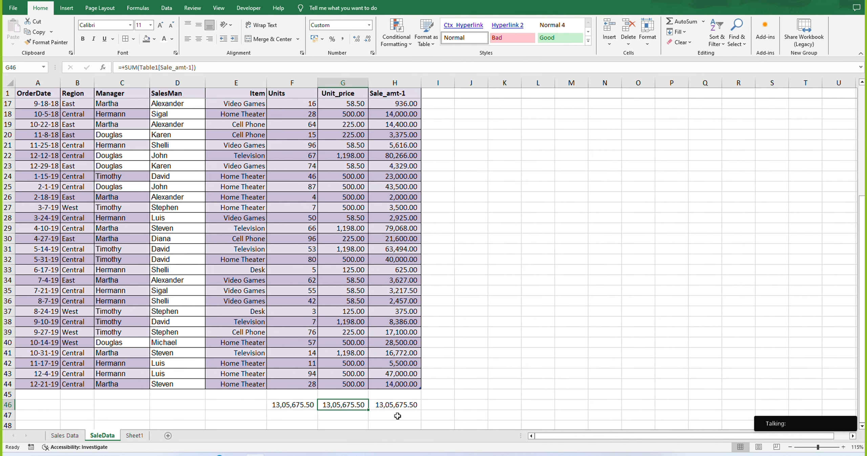
pyautogui.press('Left')
pyautogui.hotkey('ctrl', 'shift', 'Right')
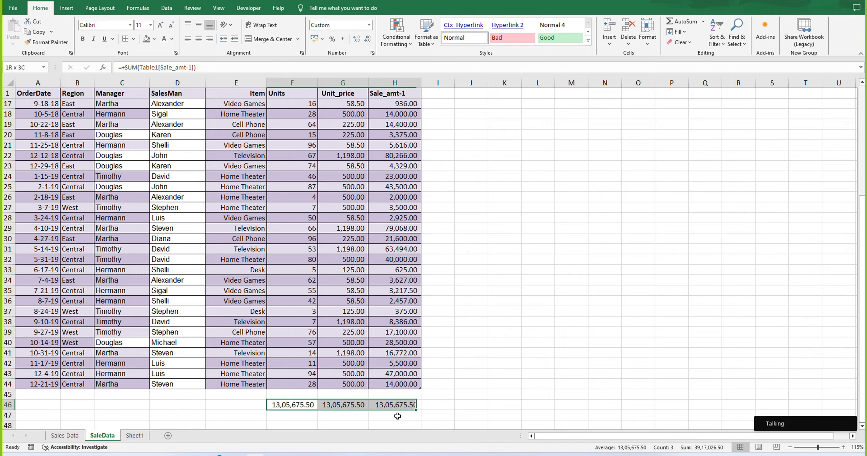
pyautogui.hotkey('ctrl', 'shift', 'Right')
pyautogui.press('Delete')
# Step: Enter a SUM formula in F46 that adds the whole Units column of Table1
pyautogui.press('Home')
pyautogui.hotkey('ctrl', 'Right')
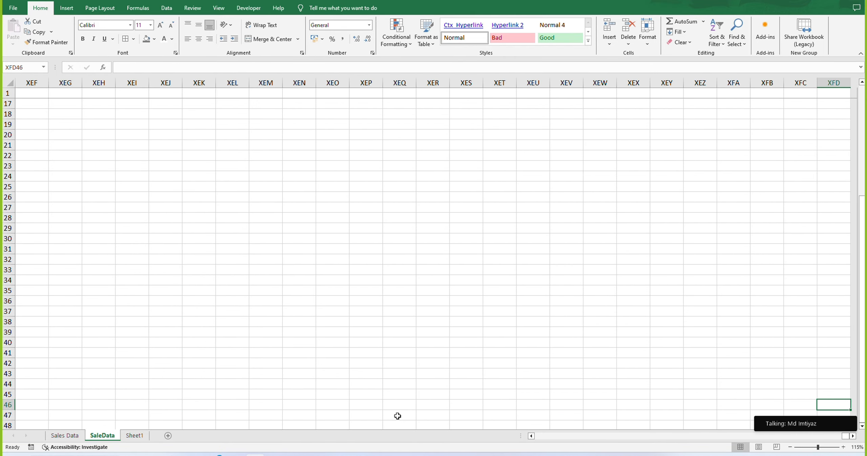
pyautogui.press('Home')
pyautogui.press('Right')
pyautogui.press('Right')
pyautogui.press('Right')
pyautogui.press('Right')
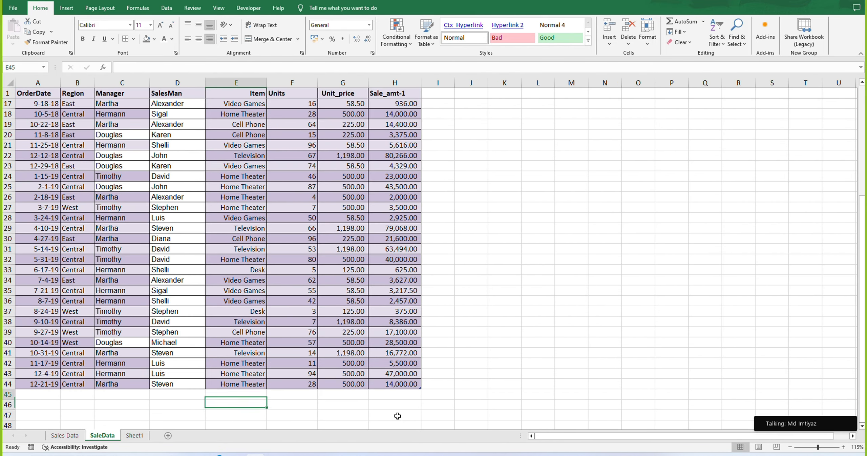
pyautogui.press('Up')
pyautogui.press('Up')
pyautogui.press('Down')
pyautogui.press('Right')
pyautogui.press('Down')
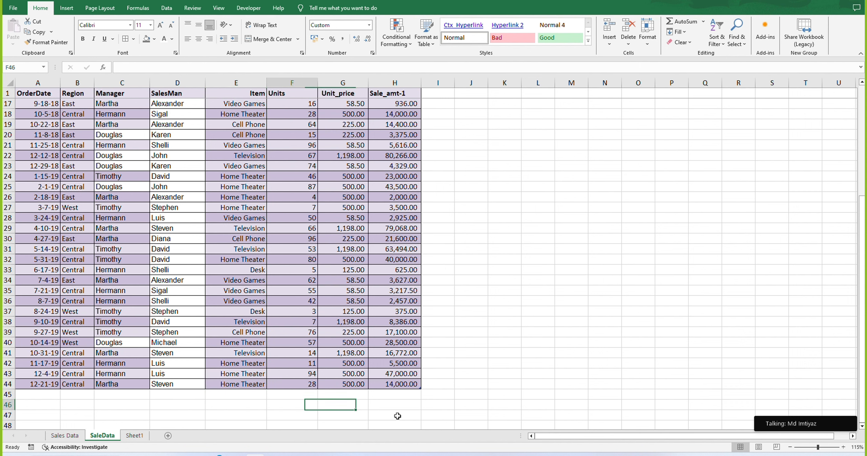
pyautogui.write('+sum')
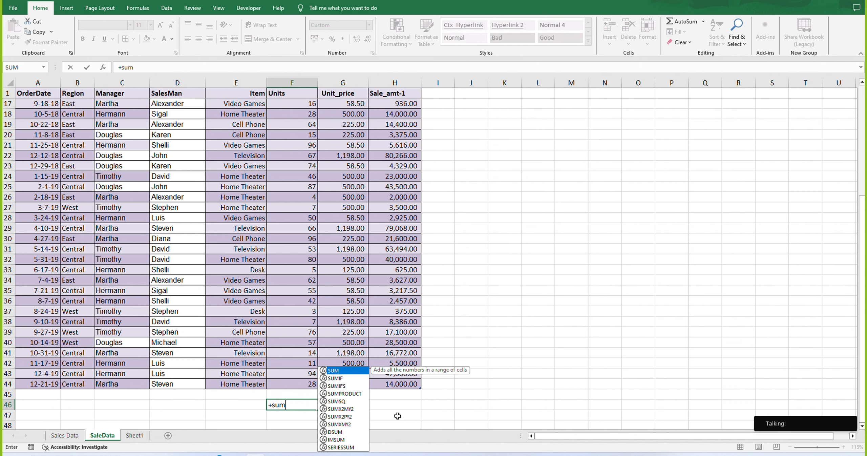
pyautogui.write('(')
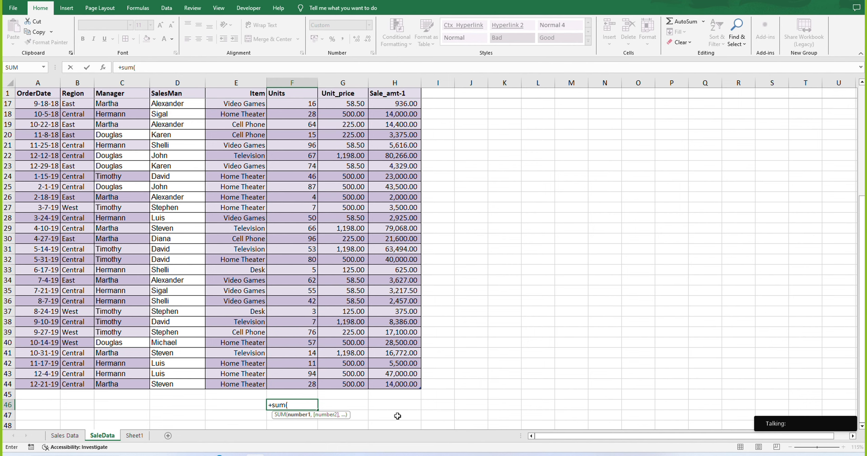
pyautogui.press('Up')
pyautogui.press('Up')
pyautogui.hotkey('ctrl', 'shift', 'Up')
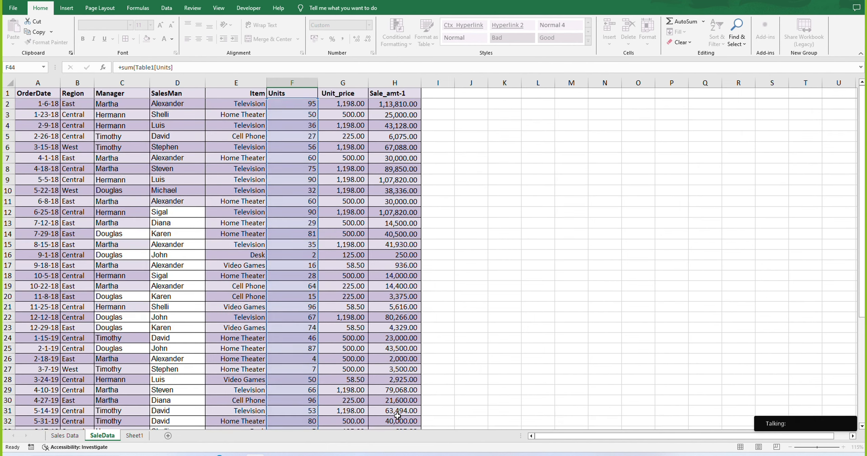
pyautogui.hotkey('ctrl', 'Return')
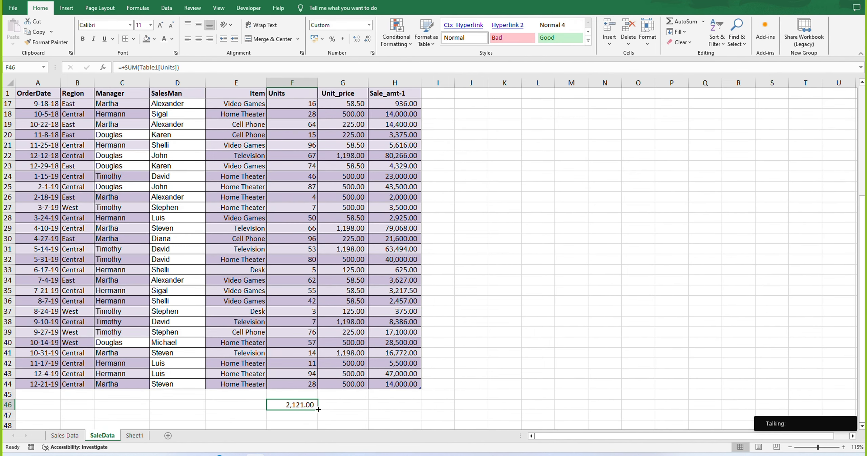
# Step: Fill the F46 total formula across to H46 and inspect the formula in each of the three cells
pyautogui.moveTo(320, 411); pyautogui.dragTo(412, 413)
pyautogui.click(470, 395)
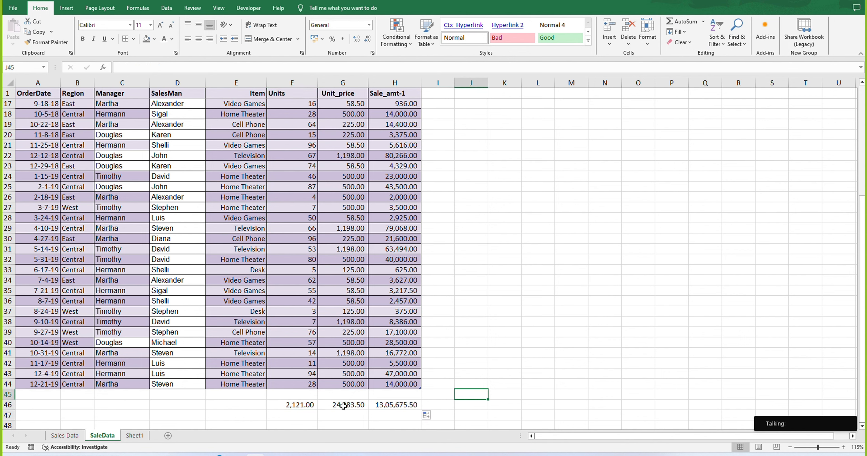
pyautogui.click(302, 405)
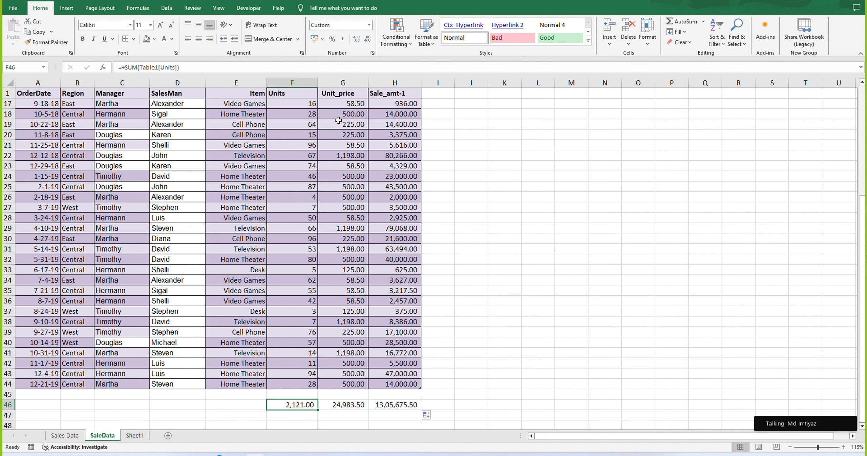
pyautogui.click(351, 403)
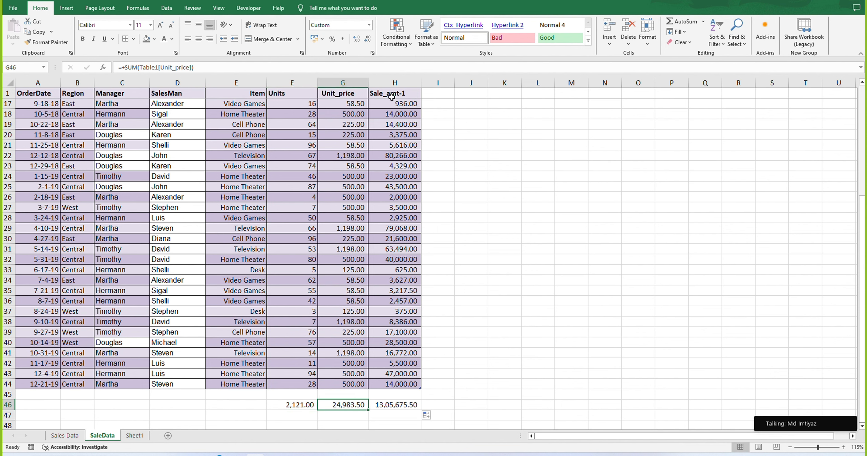
pyautogui.click(397, 404)
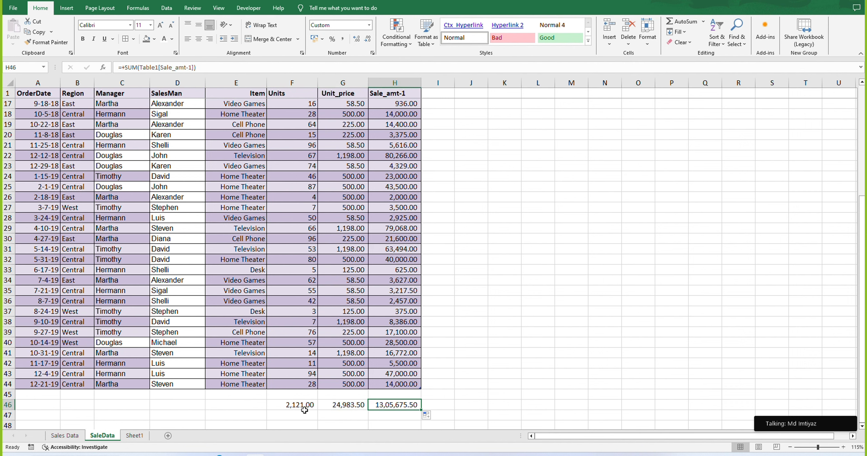
# Step: Delete the totals in G46 and H46, keeping only the Units total
pyautogui.moveTo(349, 404); pyautogui.dragTo(372, 404)
pyautogui.press('Delete')
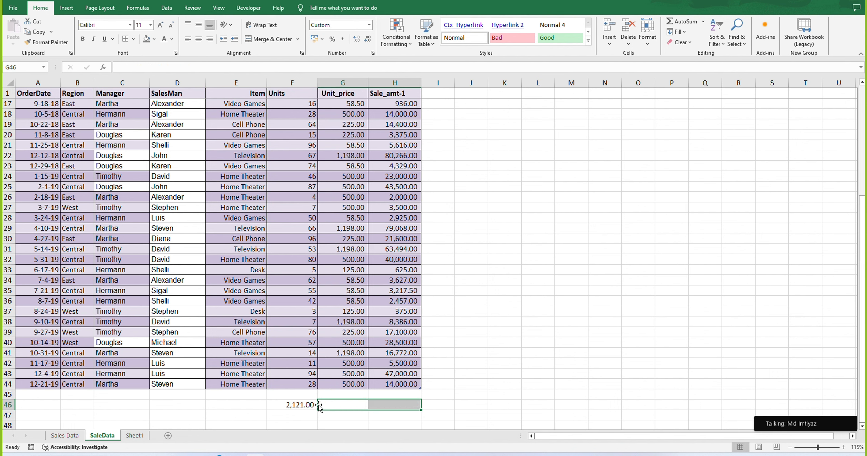
# Step: Enter the letter A in the empty cell L24
pyautogui.moveTo(552, 177); pyautogui.dragTo(569, 306)
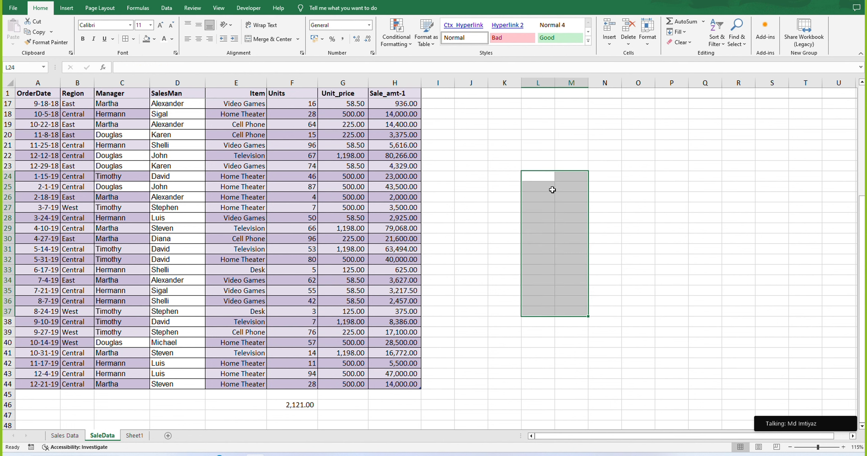
pyautogui.click(535, 174)
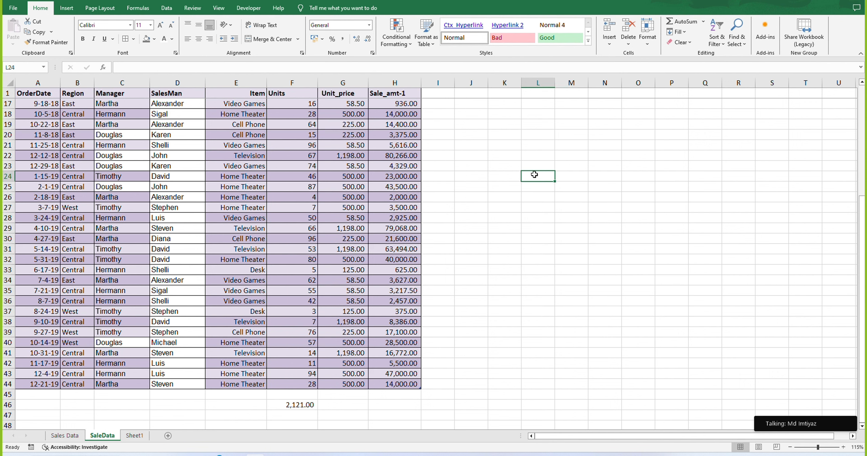
pyautogui.write('A')
pyautogui.press('Return')
# Step: Fill the A down over L24:L37 with the Fill Down command and undo it
pyautogui.moveTo(534, 175); pyautogui.dragTo(545, 307)
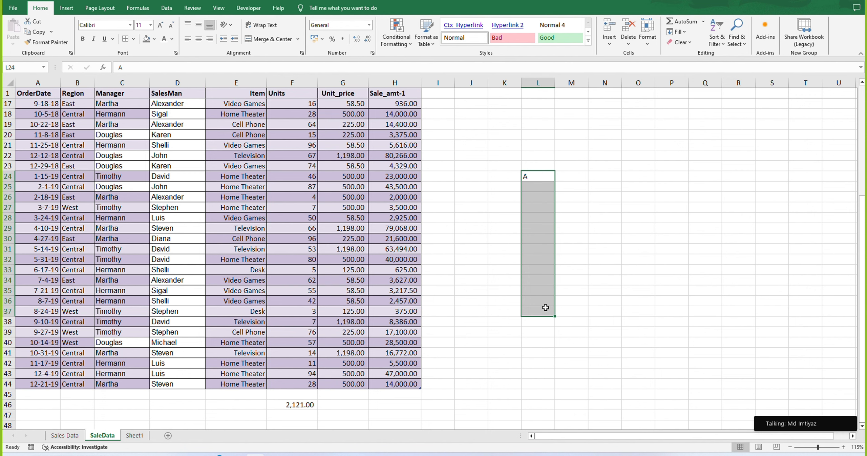
pyautogui.hotkey('ctrl', 'd')
pyautogui.click(585, 261)
pyautogui.hotkey('ctrl', 'z')
# Step: Extend the A from L24 down to L40 with the fill handle and undo the fill
pyautogui.click(543, 176)
pyautogui.moveTo(555, 181); pyautogui.dragTo(556, 346)
pyautogui.click(608, 276)
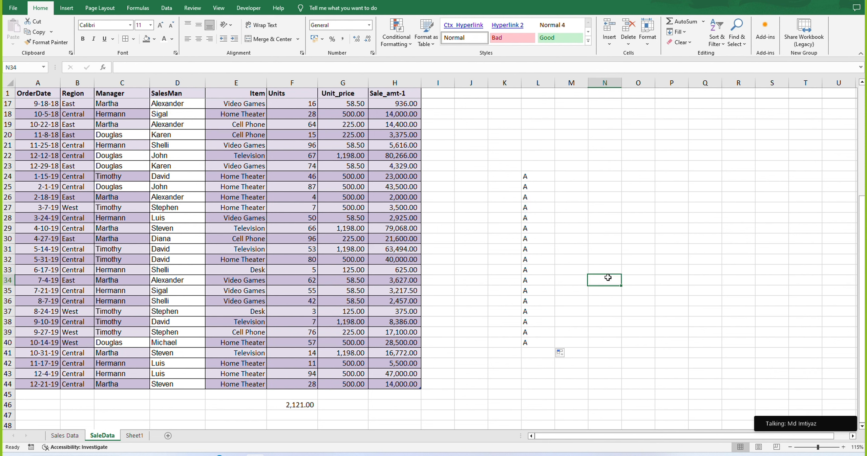
pyautogui.hotkey('ctrl', 'z')
# Step: Try to extend the A from L24 across row 24 to about column R, and reselect L24
pyautogui.moveTo(559, 174); pyautogui.dragTo(745, 171)
pyautogui.click(598, 205)
pyautogui.click(539, 176)
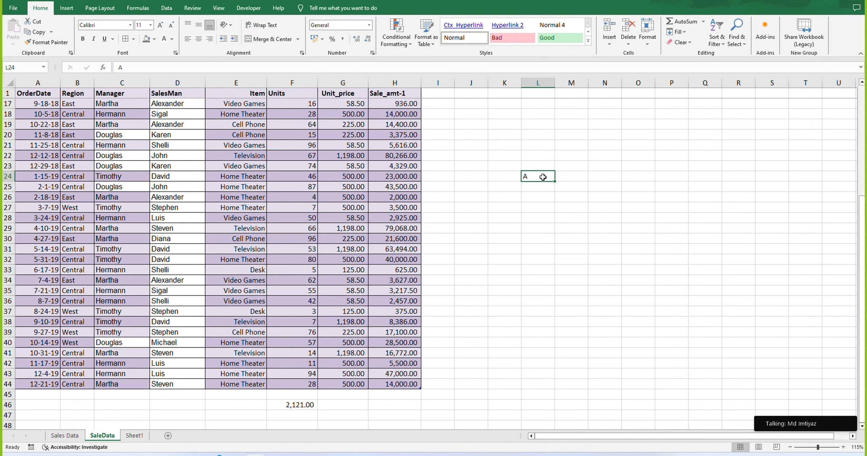
# Step: Extend the A from L24 across to Q24 with the fill handle, and clear the copies in M24:Q24
pyautogui.moveTo(557, 183); pyautogui.dragTo(726, 180)
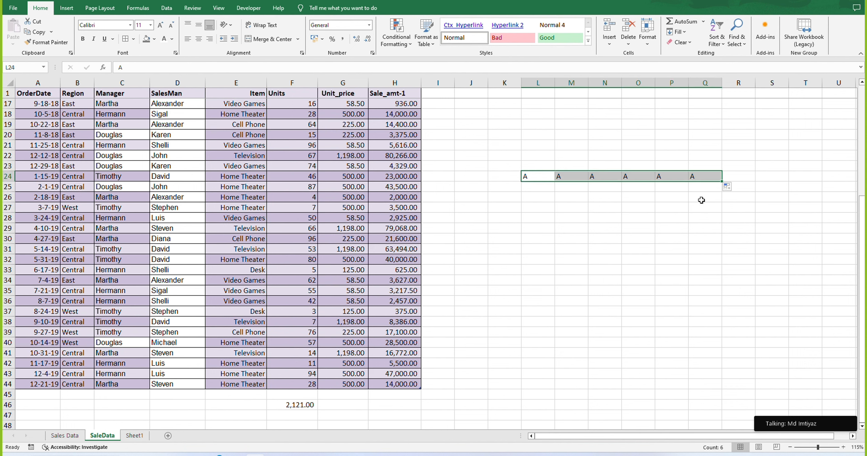
pyautogui.click(626, 205)
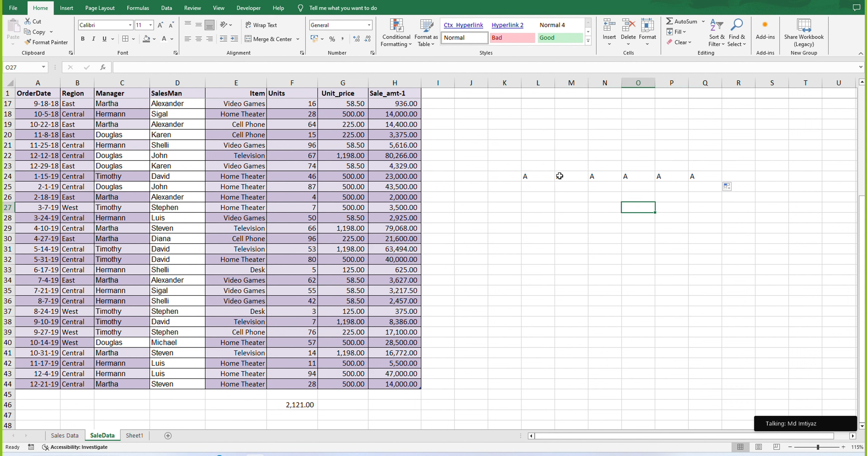
pyautogui.moveTo(561, 176); pyautogui.dragTo(718, 178)
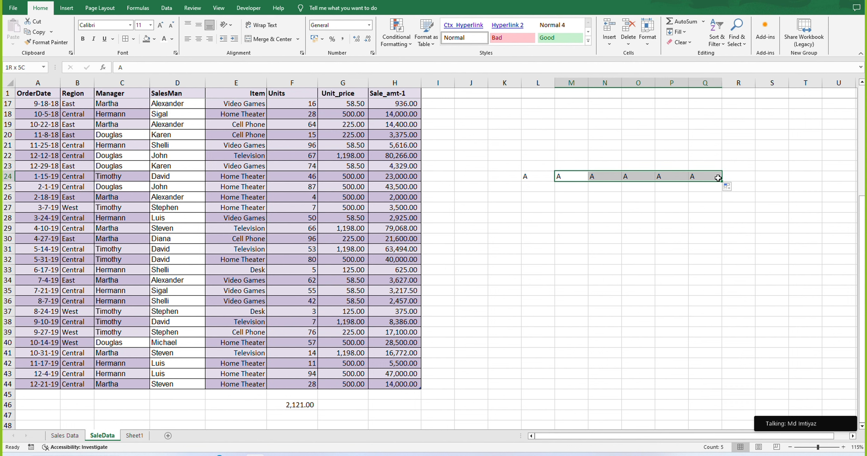
pyautogui.press('Delete')
pyautogui.press('Left')
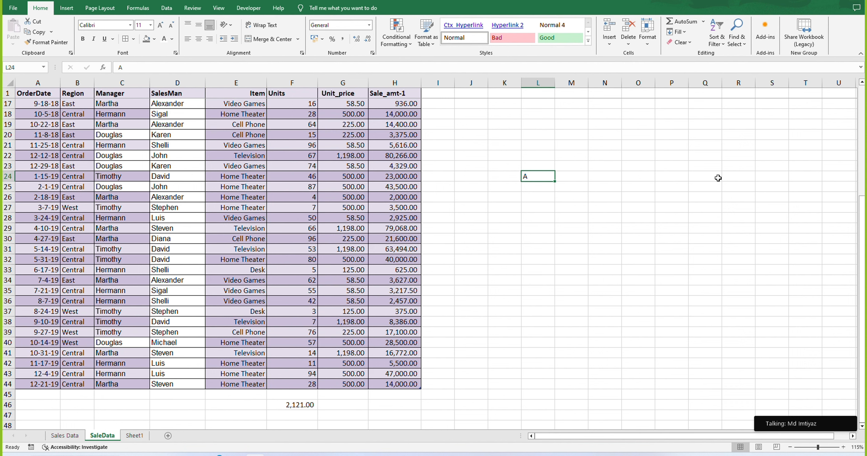
# Step: Fill the A across L24:Q24 with the Fill Right command
pyautogui.hotkey('shift', 'Right')
pyautogui.hotkey('shift', 'Right')
pyautogui.hotkey('shift', 'Right')
pyautogui.hotkey('shift', 'Right')
pyautogui.hotkey('shift', 'Right')
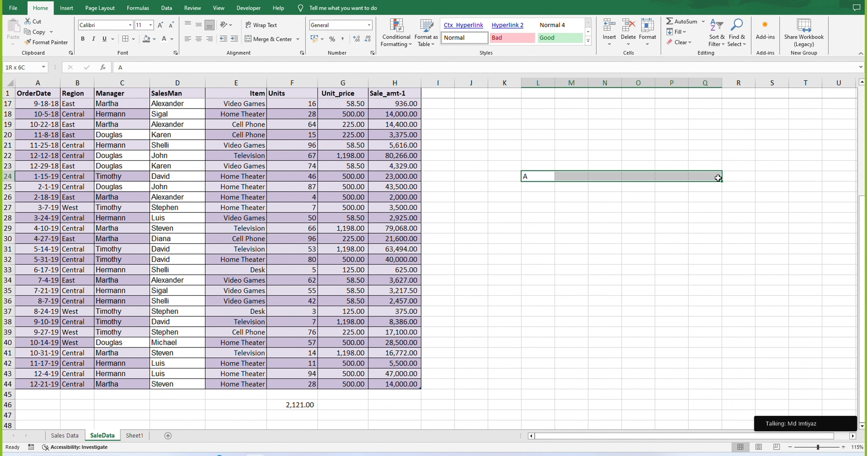
pyautogui.hotkey('ctrl', 'r')
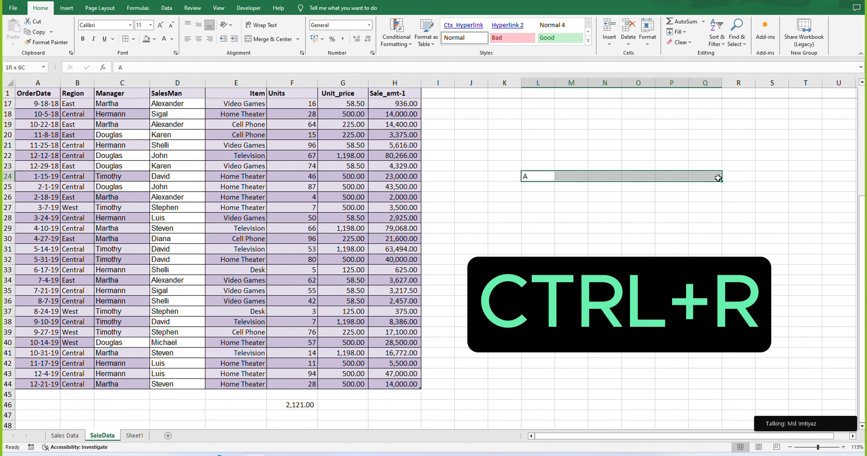
pyautogui.hotkey('ctrl', 'r')
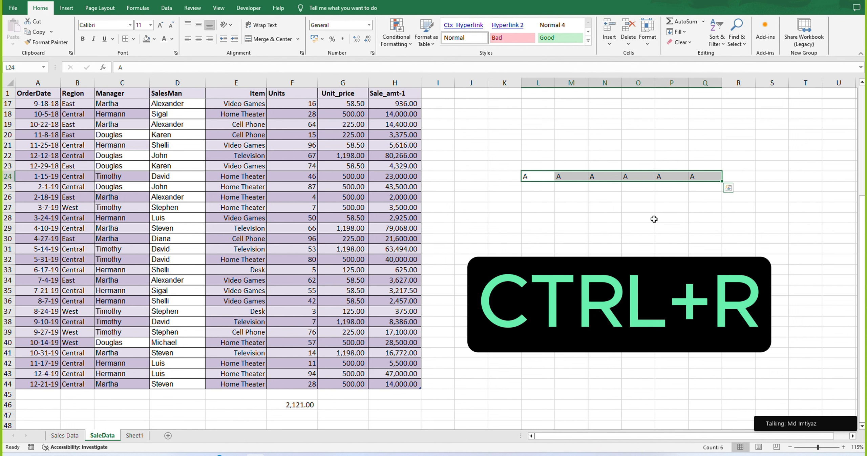
# Step: Clear the letters in row 24 within L22:T25 and delete the Units total in F46
pyautogui.click(572, 185)
pyautogui.moveTo(536, 155); pyautogui.dragTo(790, 193)
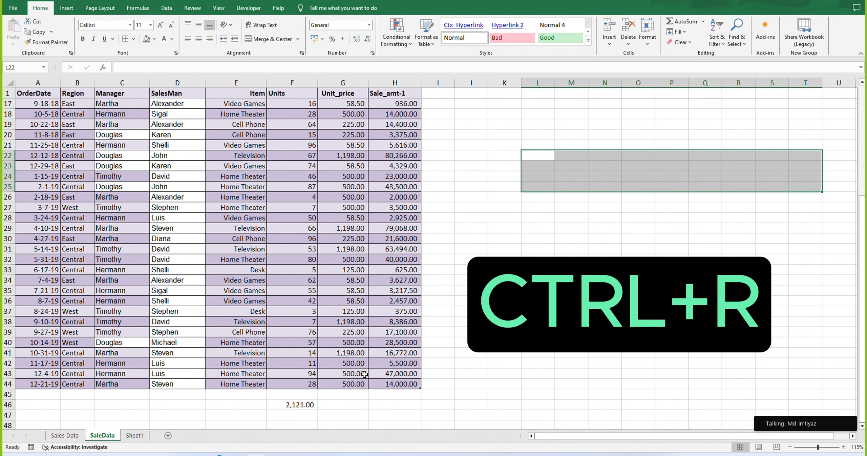
pyautogui.click(293, 404)
pyautogui.press('Delete')
pyautogui.scroll(5, 368, 254)
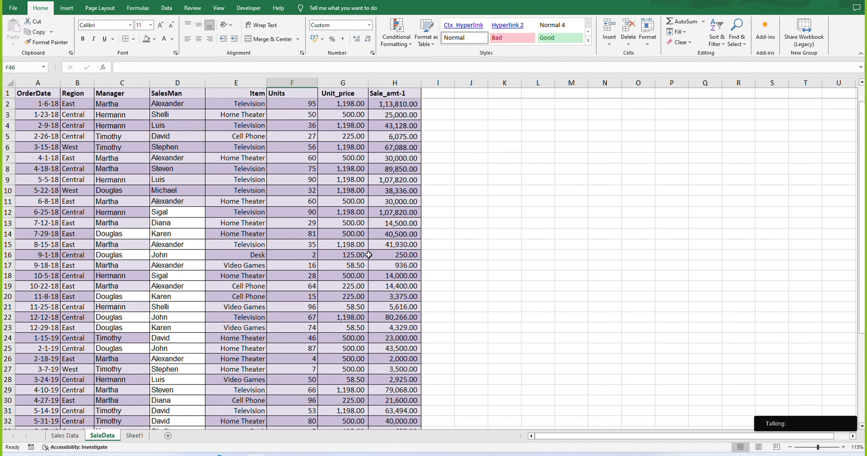
# Step: Add a table column headed Grade in I1, directly after Sale_amt-1, and select its cells I2:I19
pyautogui.click(442, 84)
pyautogui.click(435, 93)
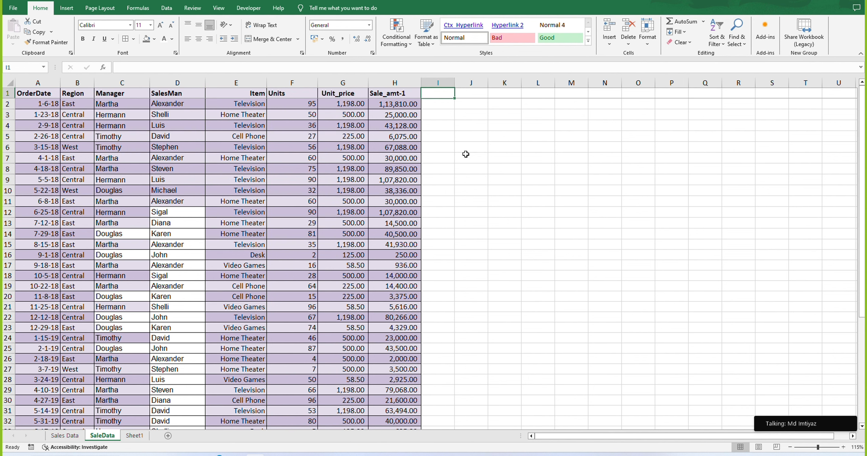
pyautogui.write('gRADE')
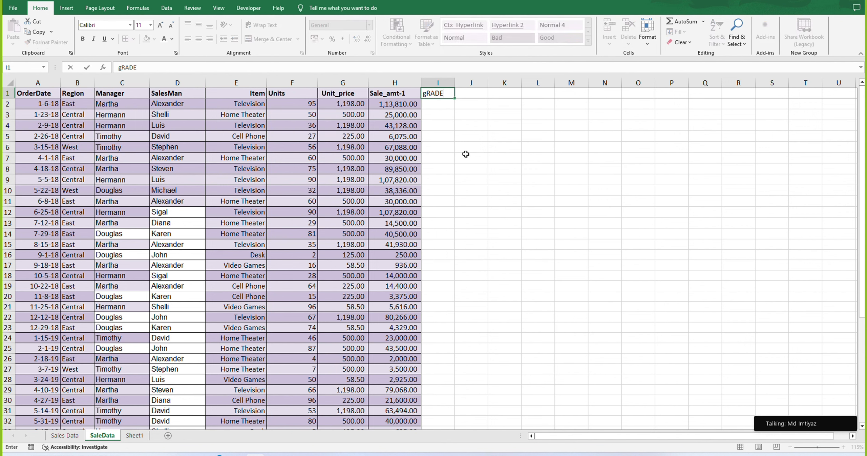
pyautogui.press('Return')
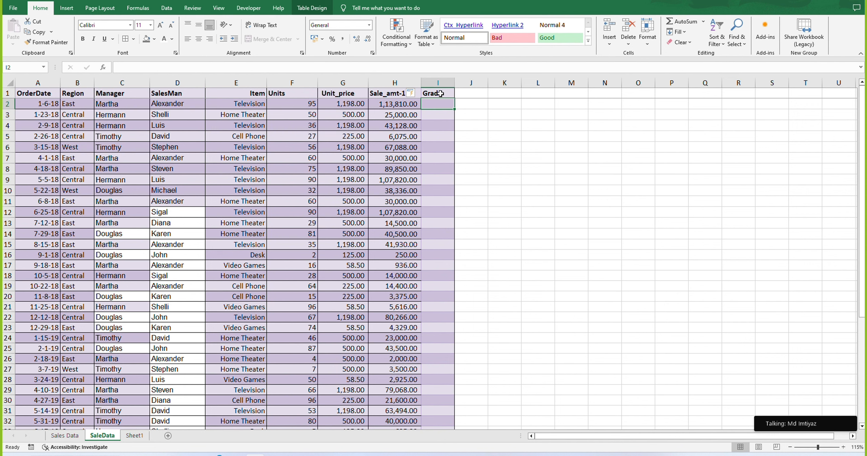
pyautogui.moveTo(435, 107); pyautogui.dragTo(435, 284)
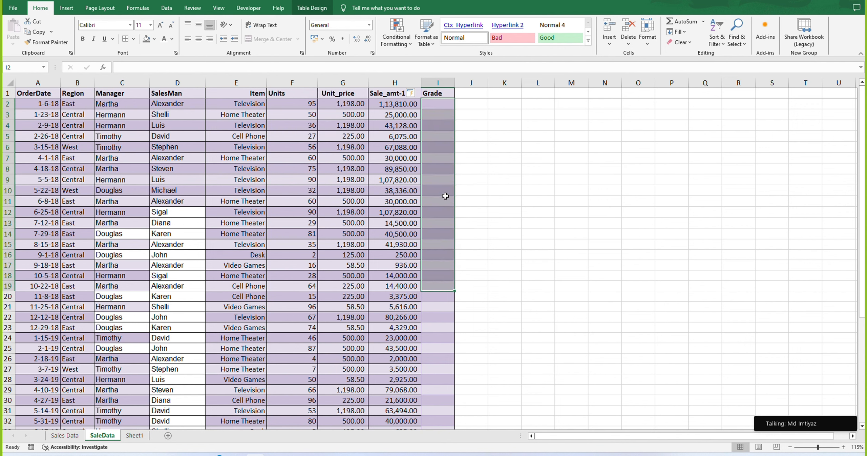
# Step: Enter the placeholder header sdfdf in J1, directly after the Grade column
pyautogui.click(472, 93)
pyautogui.write('sdfdf')
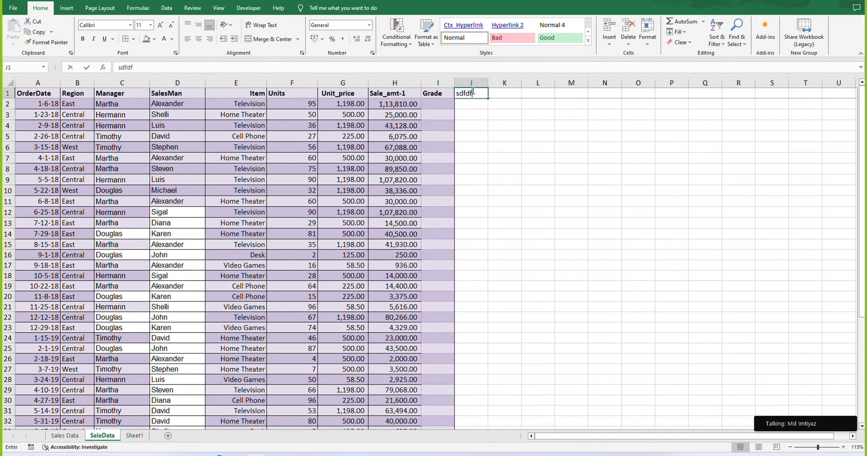
# Step: Enter the trial header "sdfdf" in cell J1 to extend the table by one column
pyautogui.press('Return')
pyautogui.moveTo(464, 117)
pyautogui.mouseDown()
pyautogui.moveTo(472, 190)
pyautogui.moveTo(455, 114)
pyautogui.mouseUp()
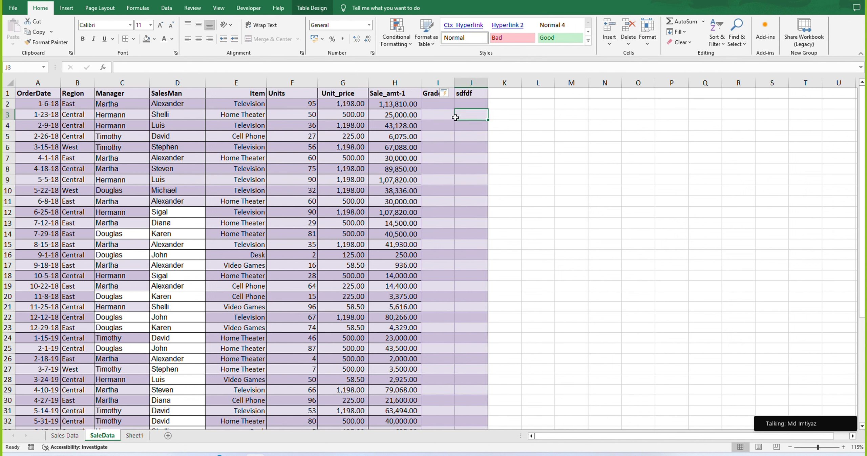
pyautogui.click(66, 8)
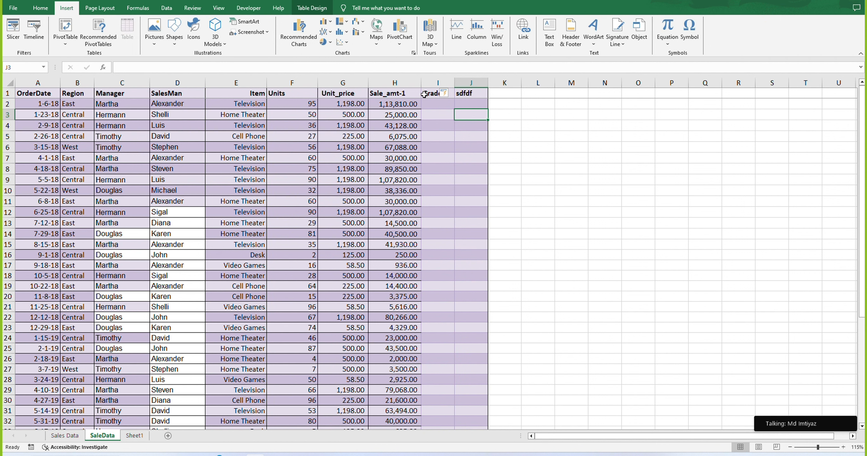
# Step: Delete column J with the trial header from the SaleData sheet
pyautogui.click(495, 115)
pyautogui.click(471, 82)
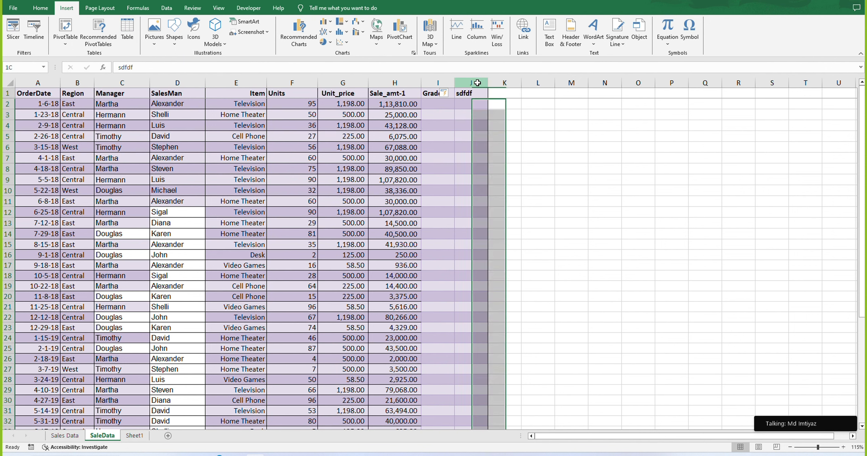
pyautogui.hotkey('ctrl', '-')
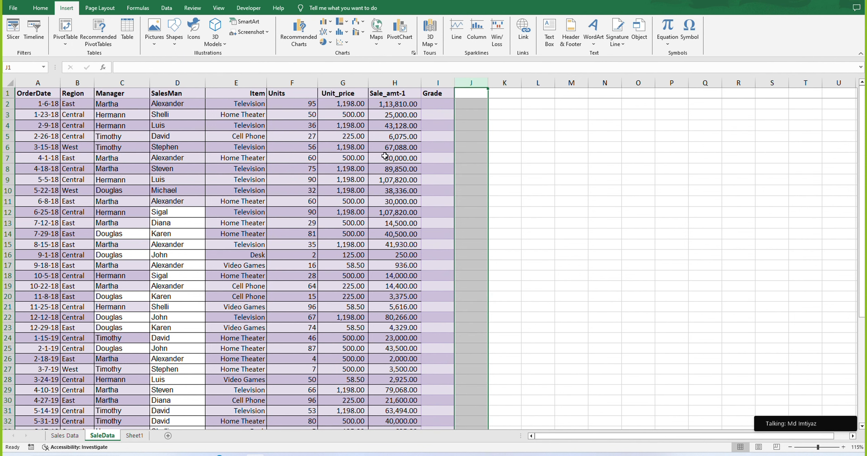
# Step: Fill the Grade column with an IF formula starting in I2 that returns "A" when Sale_amt-1 exceeds 50000 and otherwise "B"
pyautogui.click(436, 106)
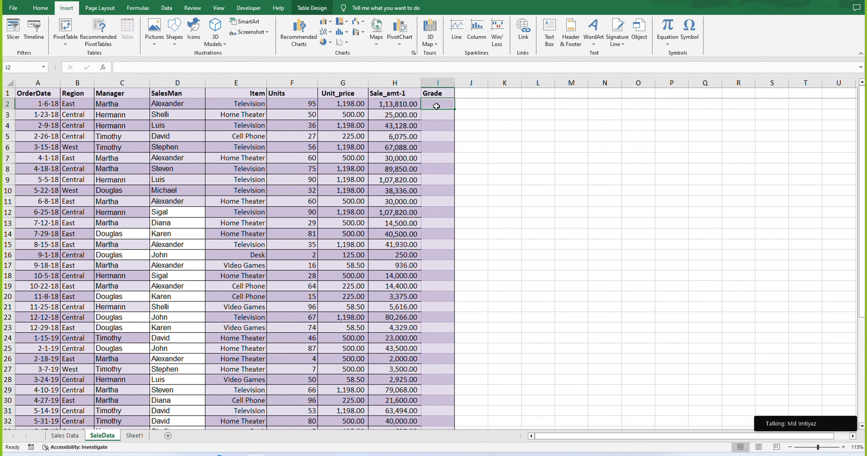
pyautogui.click(435, 94)
pyautogui.click(431, 107)
pyautogui.write('+')
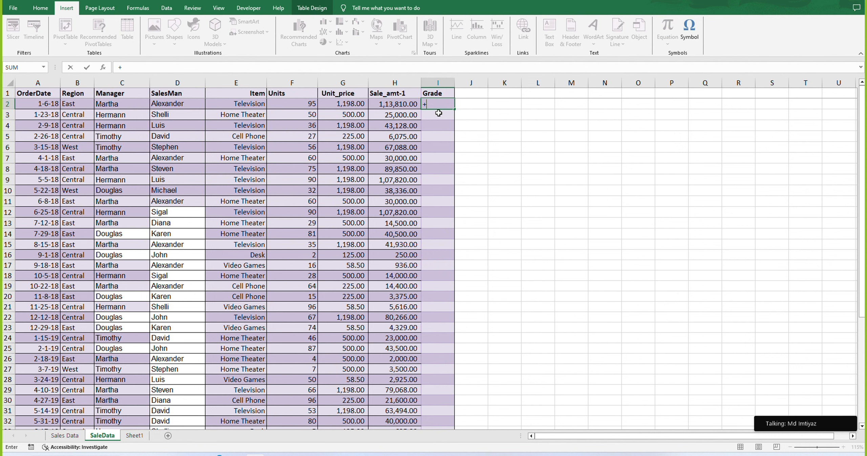
pyautogui.write('if')
pyautogui.press('BackSpace')
pyautogui.write('(')
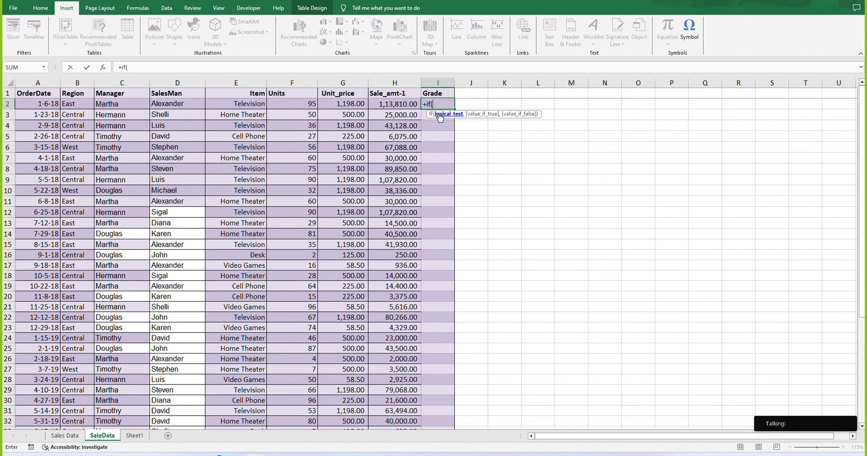
pyautogui.press('Left')
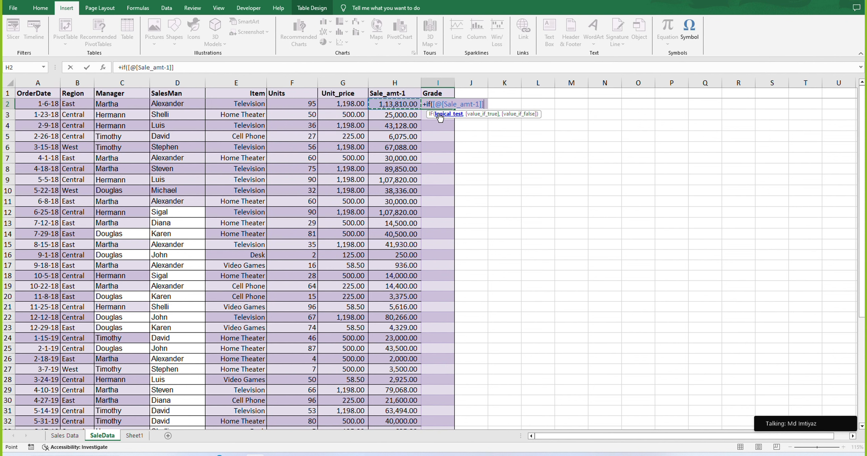
pyautogui.write('>')
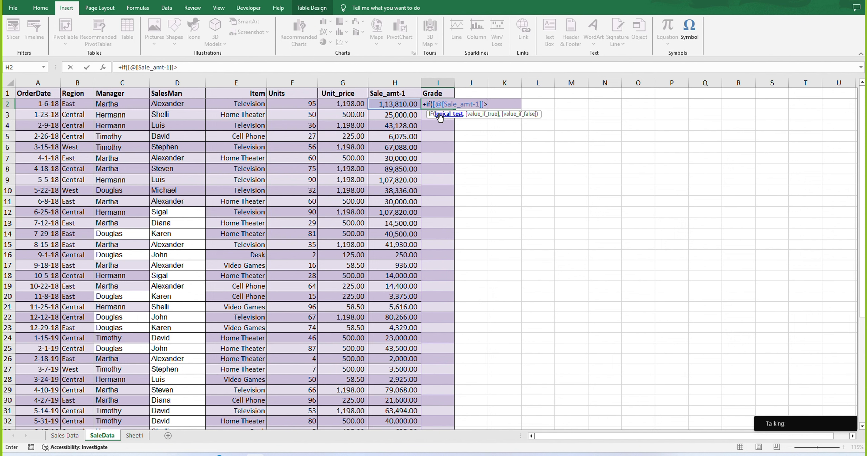
pyautogui.write('50000,"A')
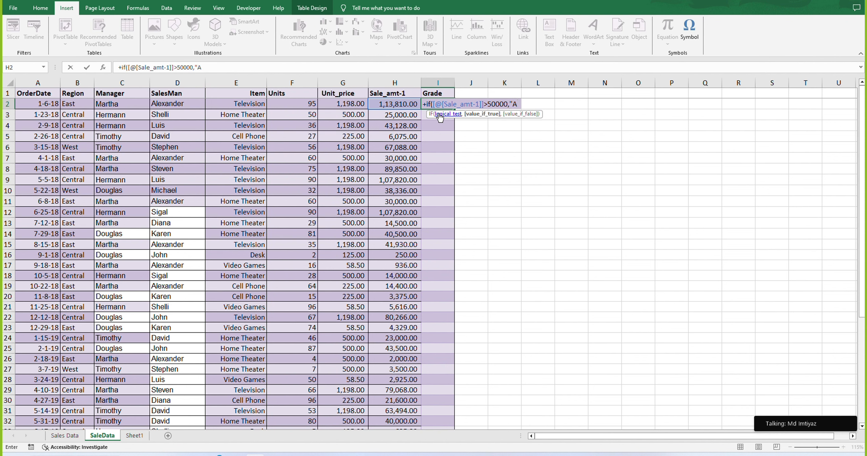
pyautogui.write('",')
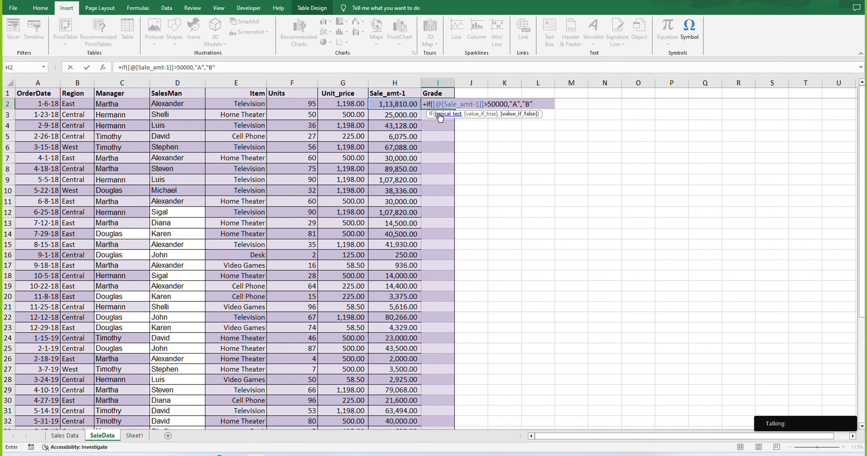
pyautogui.write('"B"')
pyautogui.hotkey('ctrl', 'Return')
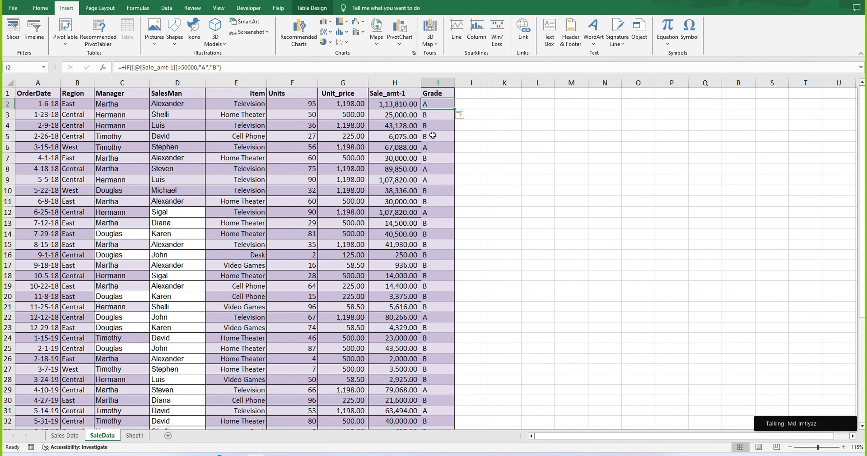
# Step: Examine the Grade column's formulas and results against the Sale_amt-1 values down the whole table
pyautogui.moveTo(435, 114); pyautogui.dragTo(446, 304)
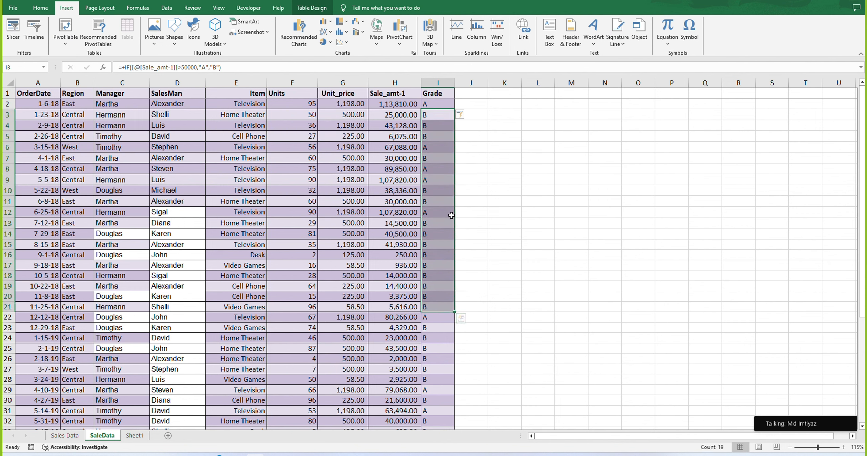
pyautogui.click(434, 189)
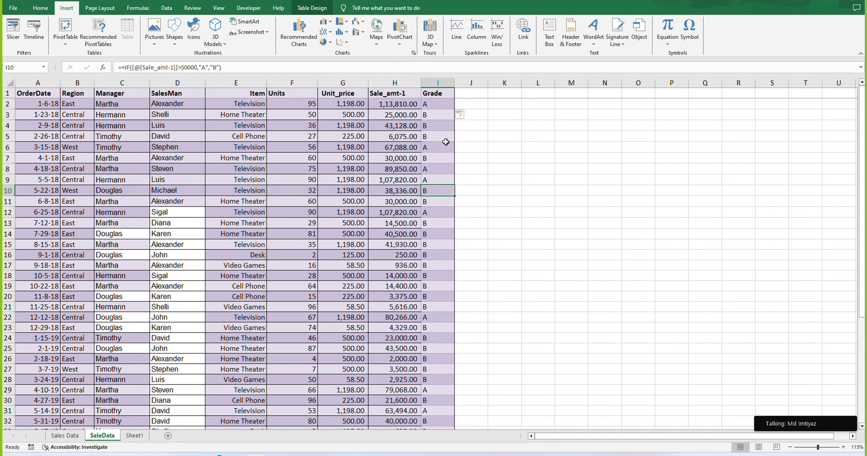
pyautogui.click(429, 109)
pyautogui.click(402, 108)
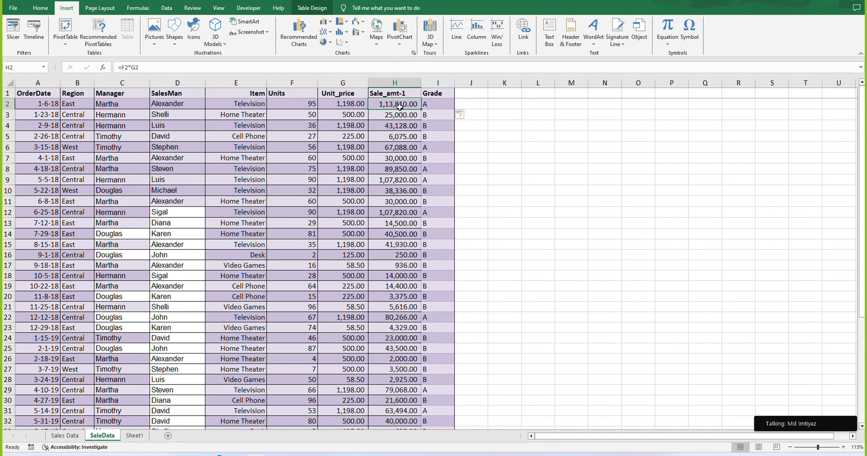
pyautogui.click(433, 106)
pyautogui.click(400, 106)
pyautogui.click(422, 115)
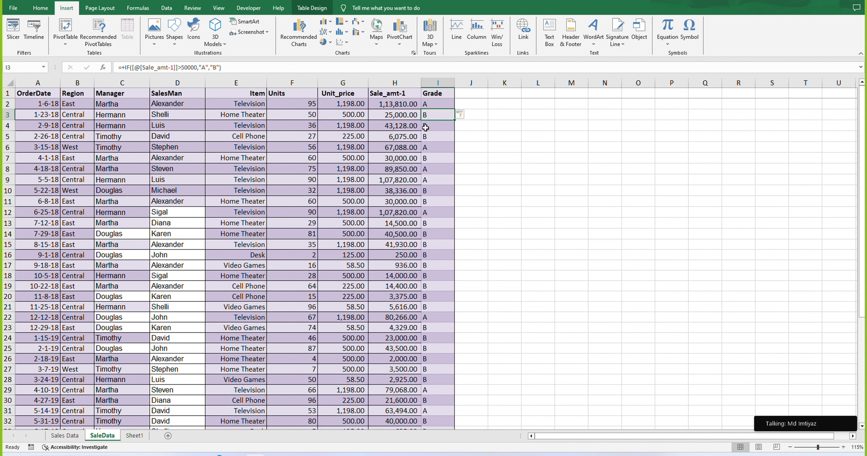
pyautogui.click(423, 130)
pyautogui.click(430, 147)
pyautogui.click(432, 158)
pyautogui.scroll(-9, 446, 227)
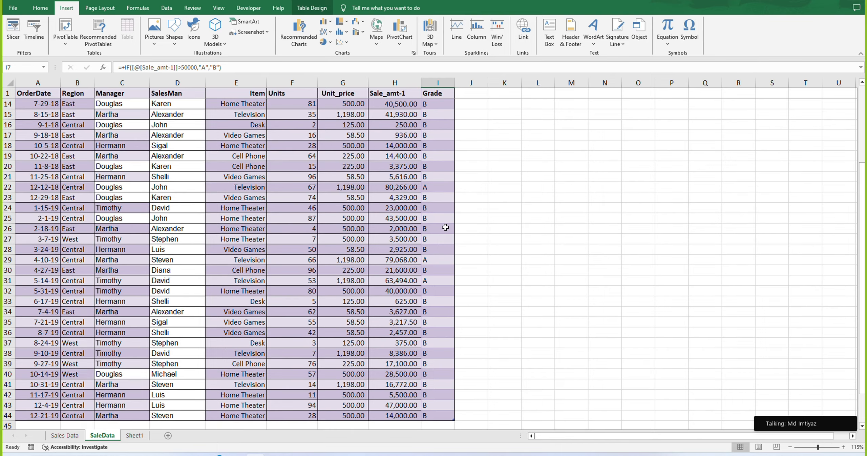
pyautogui.scroll(9, 445, 227)
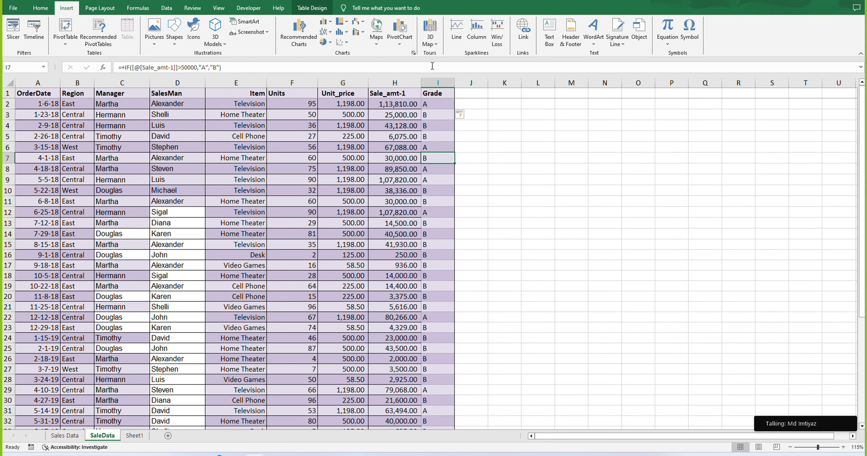
pyautogui.click(459, 95)
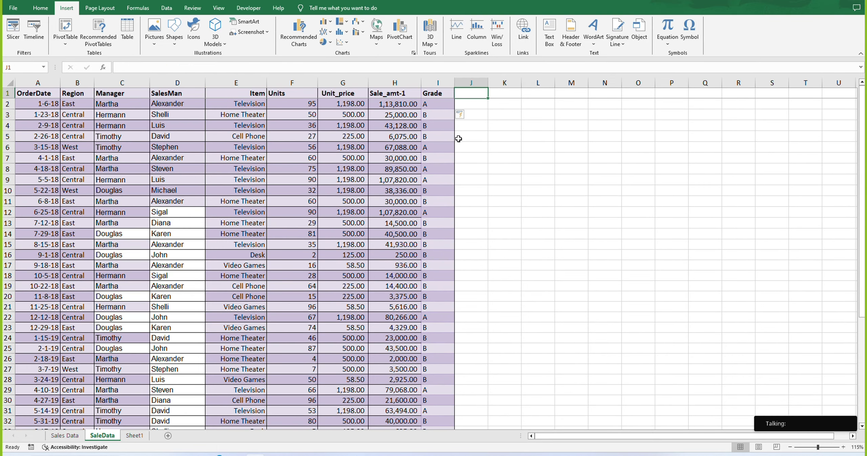
pyautogui.click(431, 114)
pyautogui.click(473, 93)
pyautogui.click(437, 108)
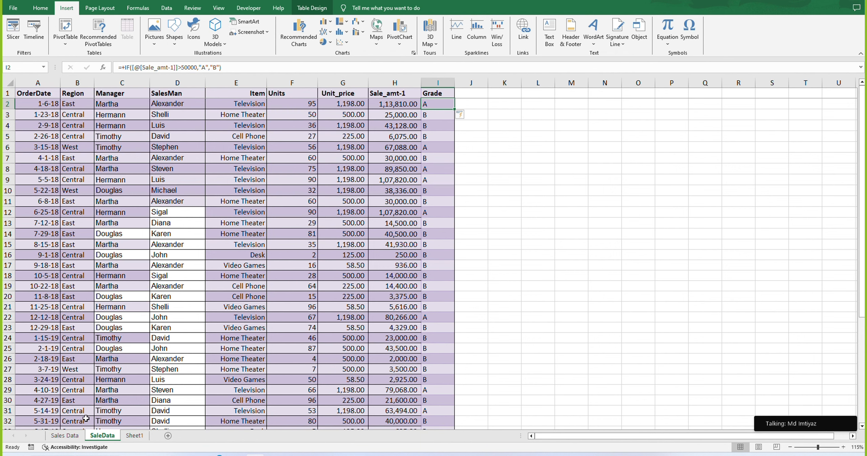
# Step: Remove the filter from the Sales Data sheet and autofit the Sale_amt column's width
pyautogui.click(64, 435)
pyautogui.click(234, 213)
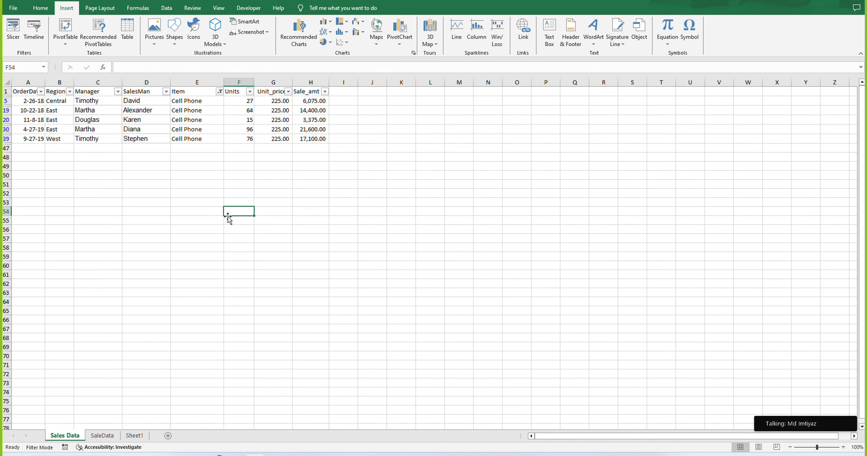
pyautogui.hotkey('ctrl', 'shift', 'l')
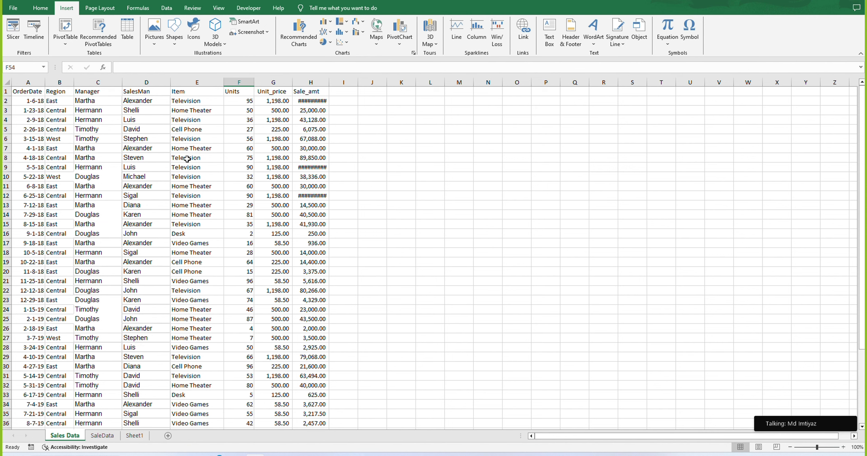
pyautogui.click(205, 92)
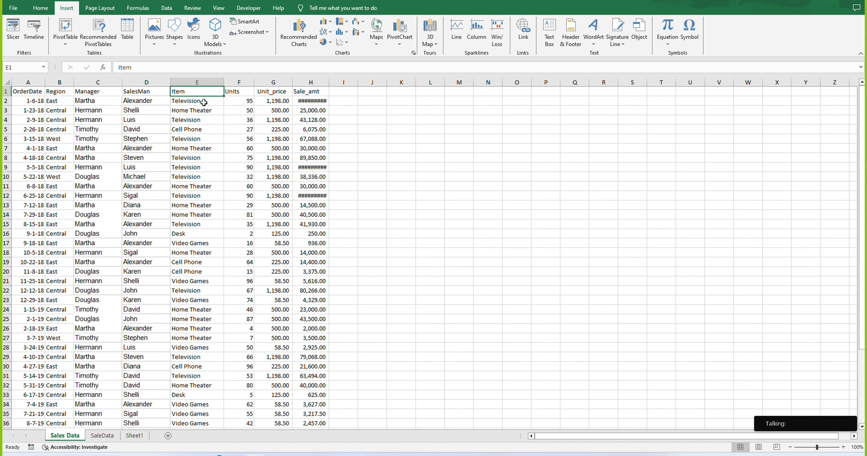
pyautogui.doubleClick(329, 82)
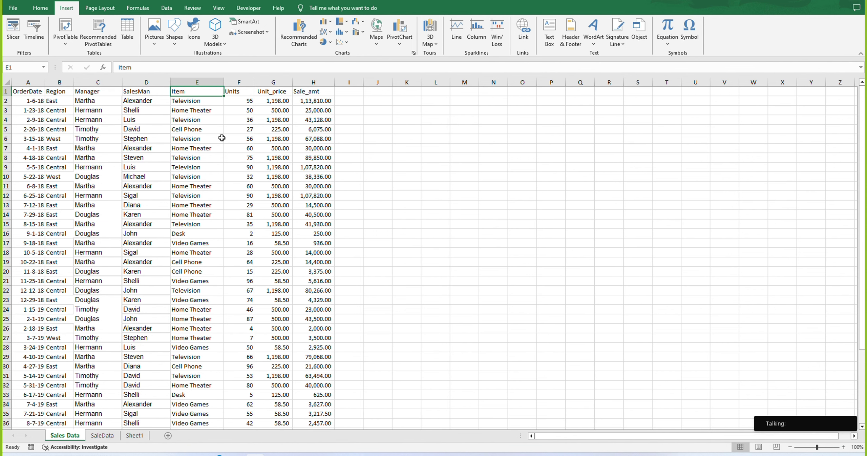
# Step: Select the Units column from its header in F1 through F44, leaving out the two summary rows beneath the data
pyautogui.click(222, 138)
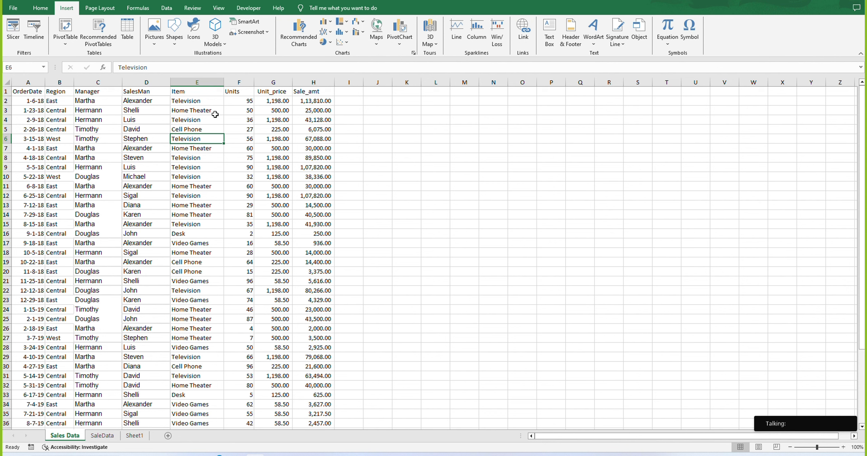
pyautogui.click(246, 92)
pyautogui.click(245, 111)
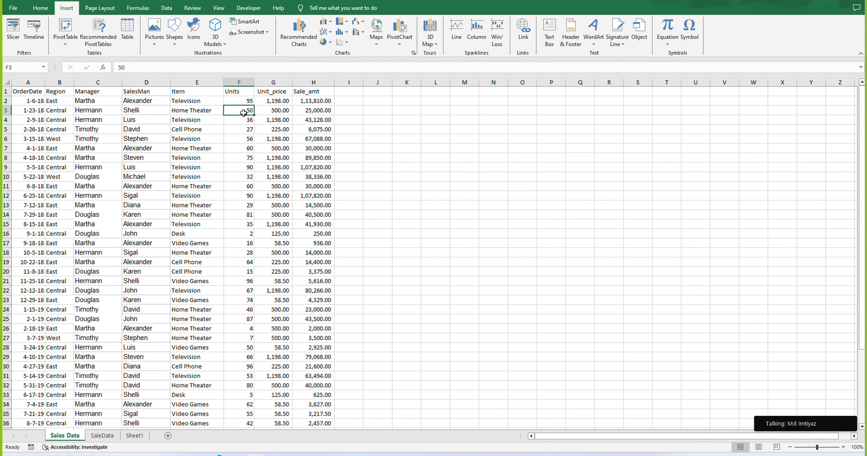
pyautogui.click(246, 101)
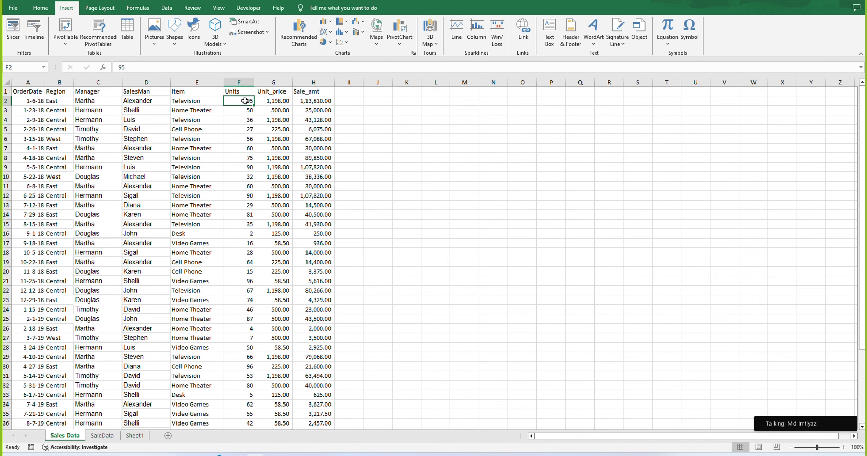
pyautogui.hotkey('ctrl', 'shift', 'Down')
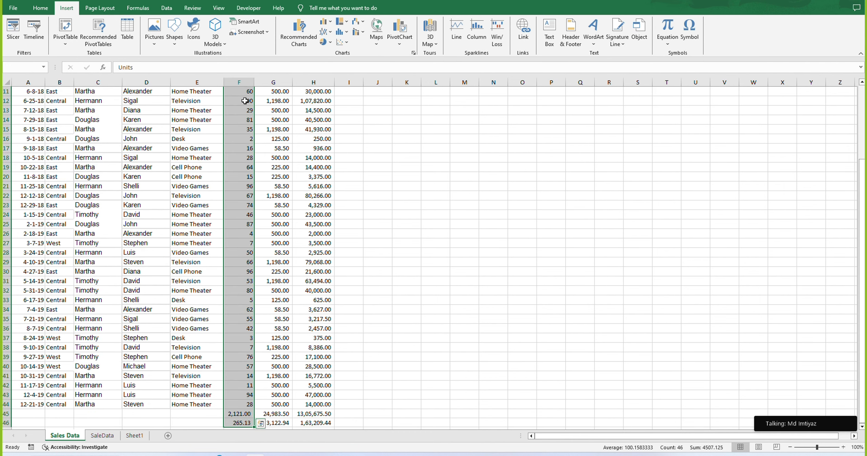
pyautogui.hotkey('ctrl', 'shift', 'Up')
pyautogui.hotkey('ctrl', 'shift', 'Down')
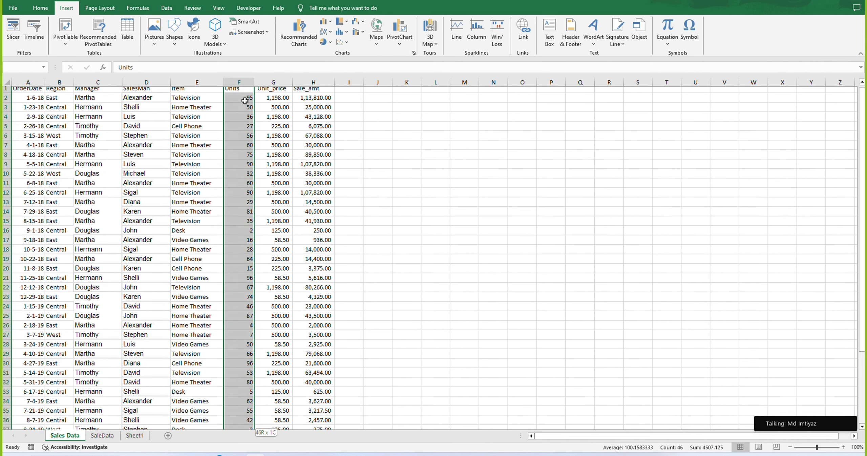
pyautogui.hotkey('shift', 'Up')
pyautogui.hotkey('shift', 'Up')
pyautogui.scroll(4, 245, 101)
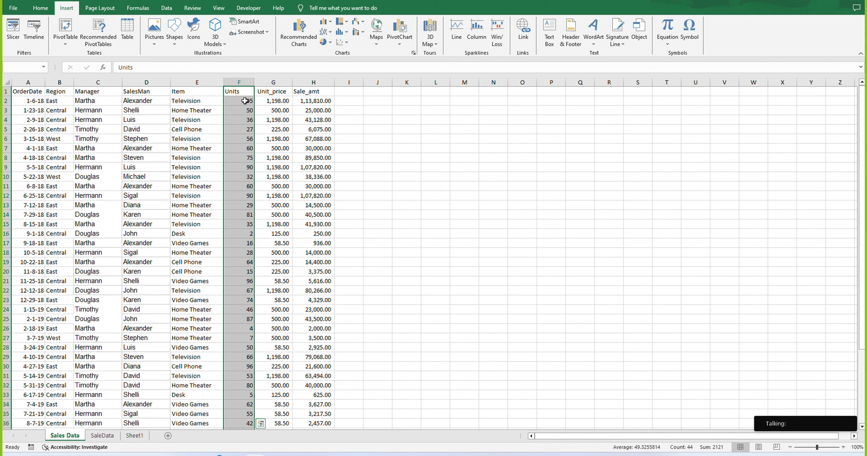
# Step: Create a new conditional formatting rule on the selected Units cells for cell values between 1 and 30
pyautogui.click(41, 8)
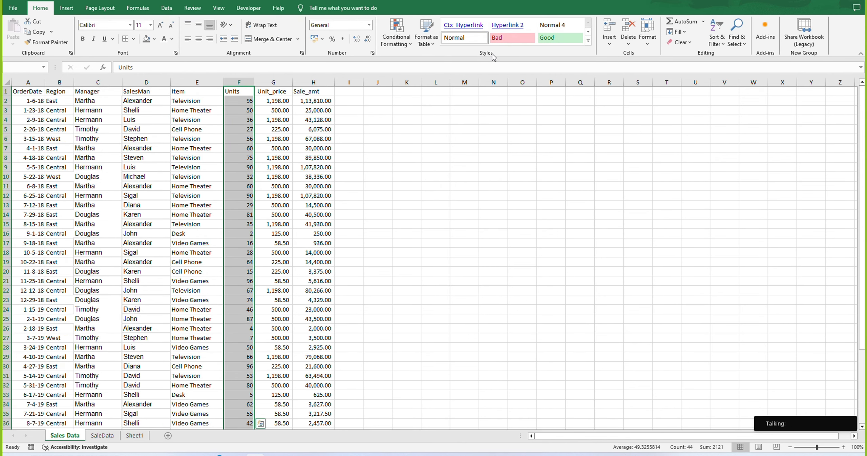
pyautogui.click(400, 49)
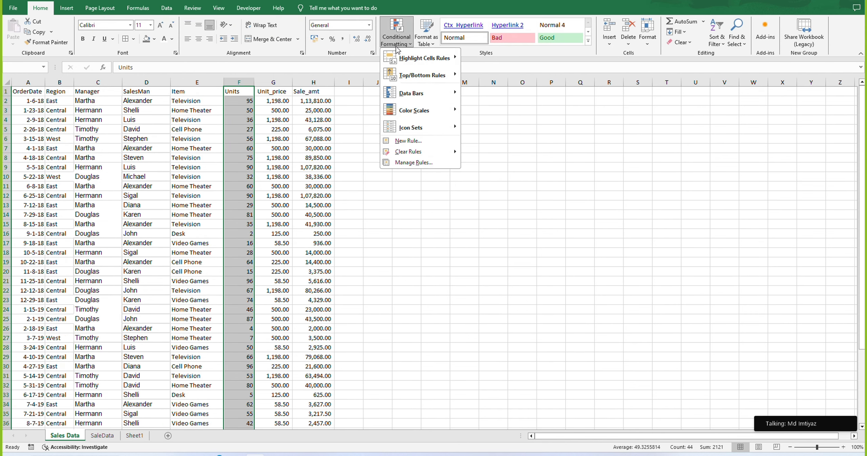
pyautogui.click(414, 146)
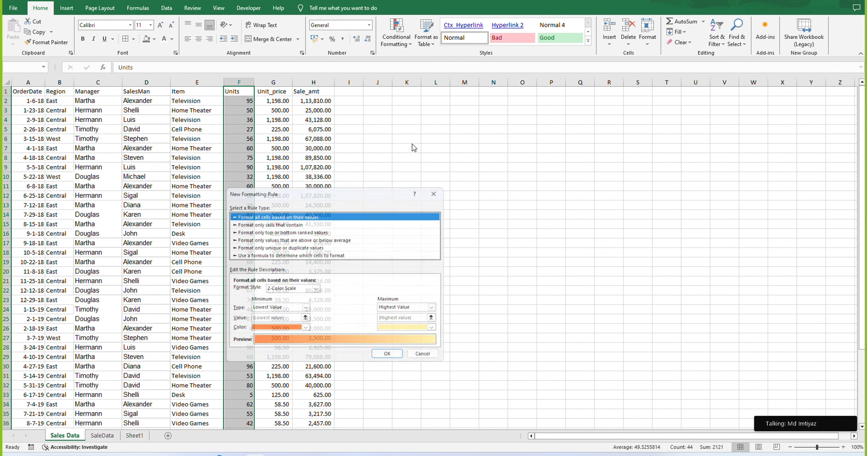
pyautogui.click(260, 223)
pyautogui.moveTo(332, 190); pyautogui.dragTo(496, 150)
pyautogui.click(511, 252)
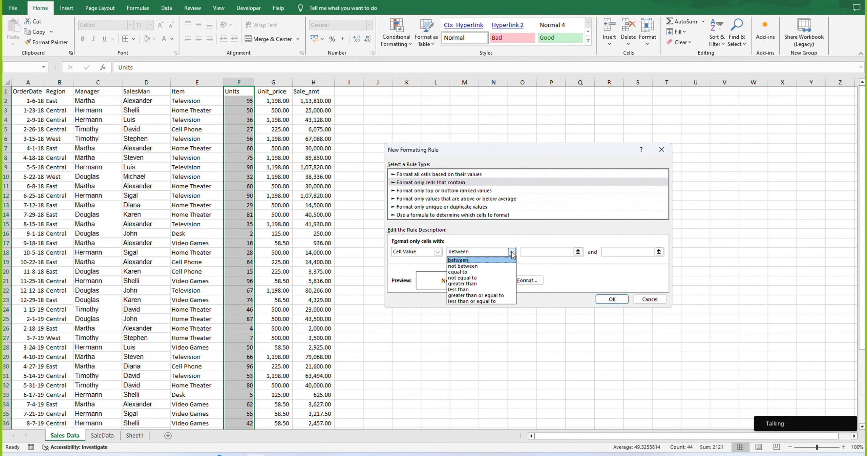
pyautogui.click(466, 261)
pyautogui.click(534, 250)
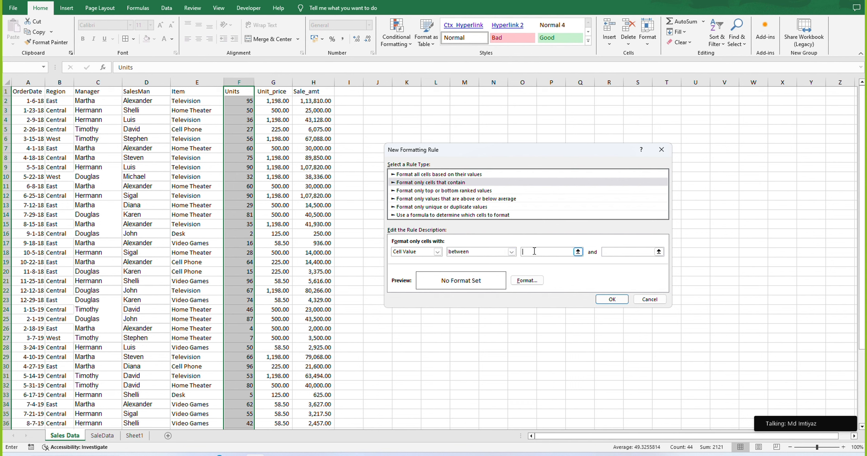
pyautogui.write('1')
pyautogui.click(632, 255)
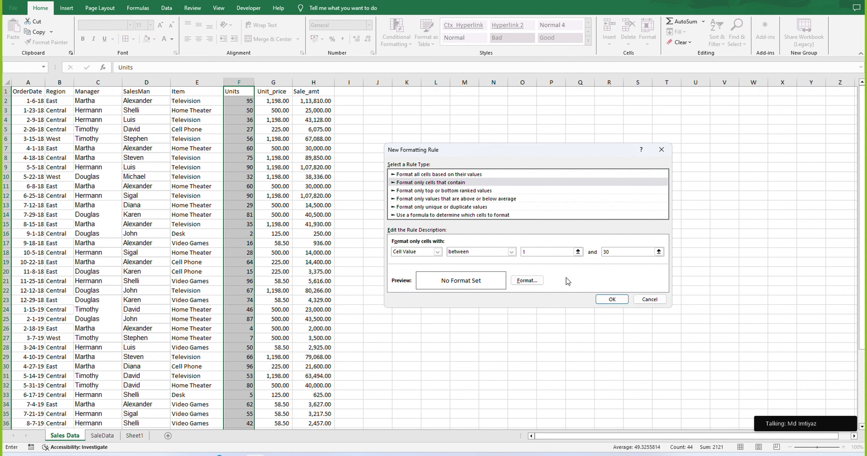
# Step: Give the 1 to 30 rule a light orange fill and apply it to the Units column
pyautogui.click(527, 281)
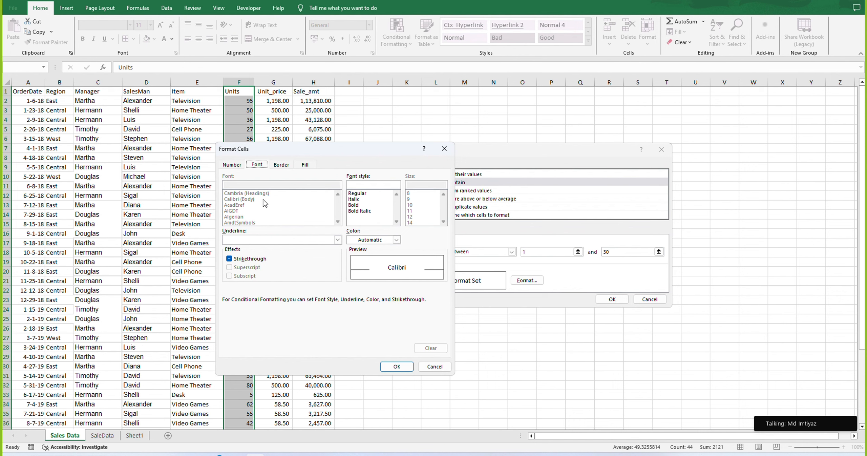
pyautogui.click(304, 165)
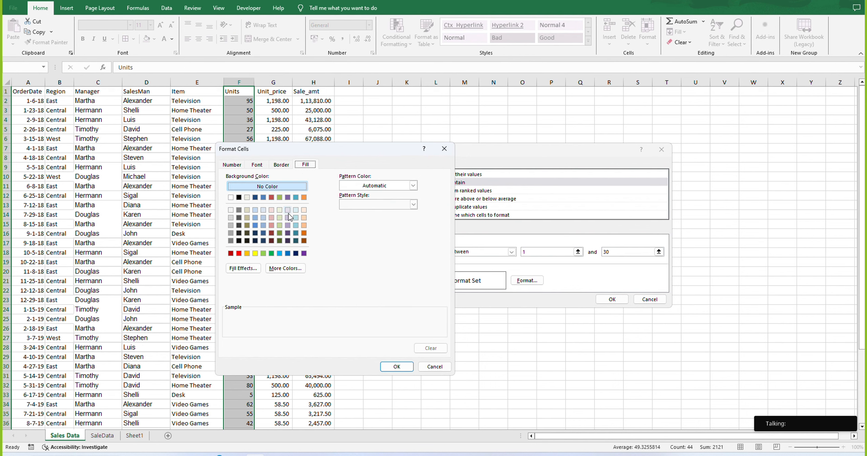
pyautogui.click(304, 210)
pyautogui.click(408, 364)
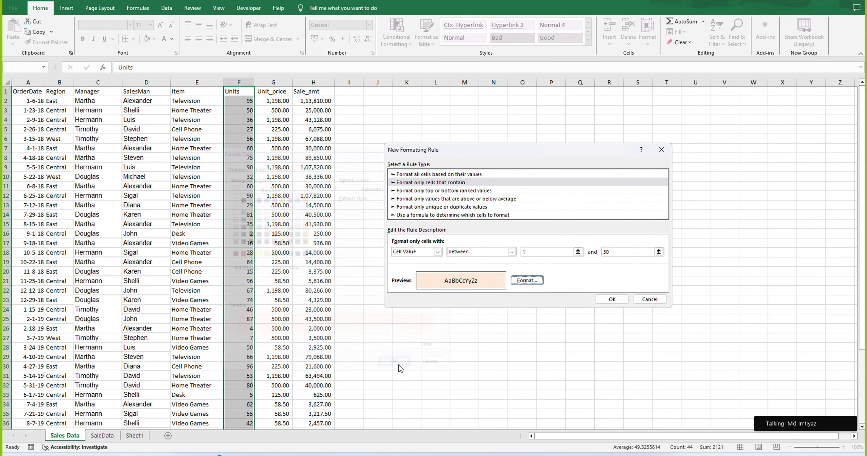
pyautogui.click(613, 299)
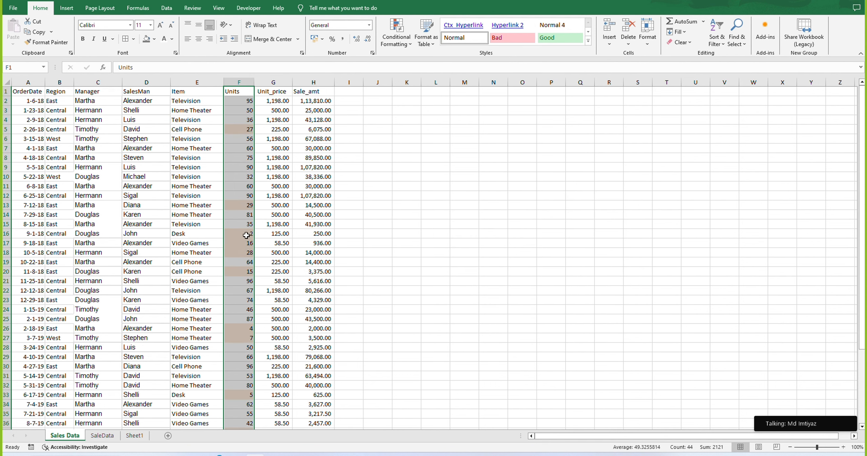
# Step: Add a second rule through the Conditional Formatting Rules Manager for Units cell values between 31 and 50
pyautogui.click(410, 44)
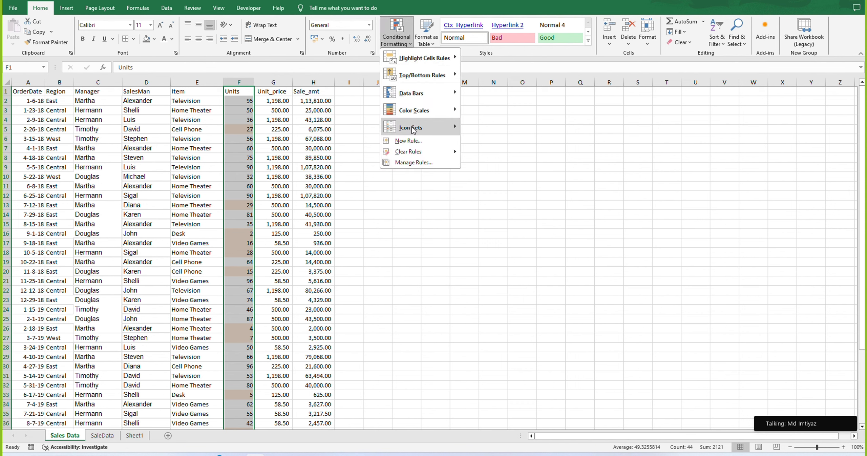
pyautogui.click(411, 166)
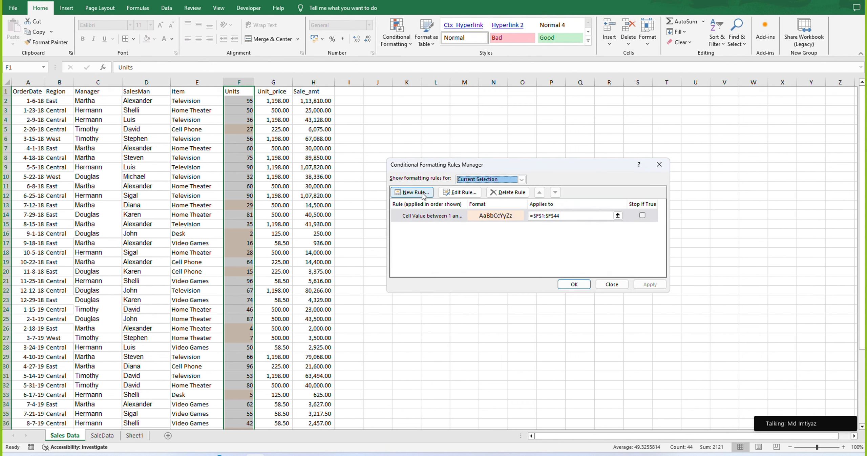
pyautogui.click(419, 193)
pyautogui.click(468, 173)
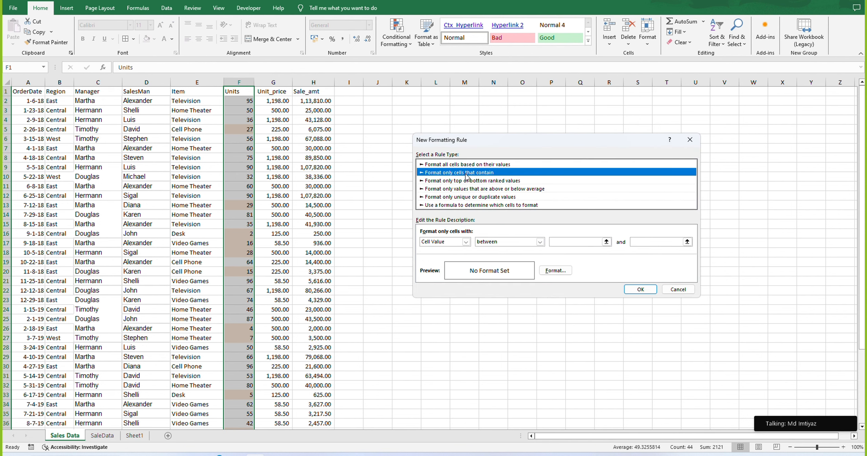
pyautogui.click(540, 241)
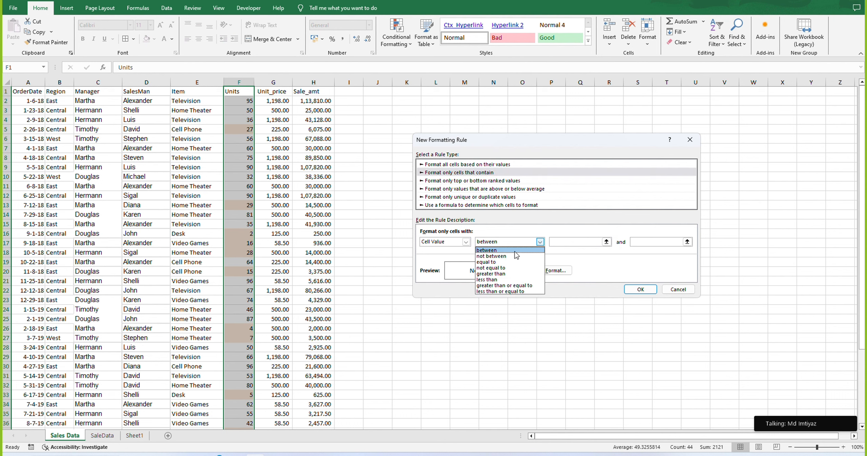
pyautogui.click(568, 243)
pyautogui.click(568, 243)
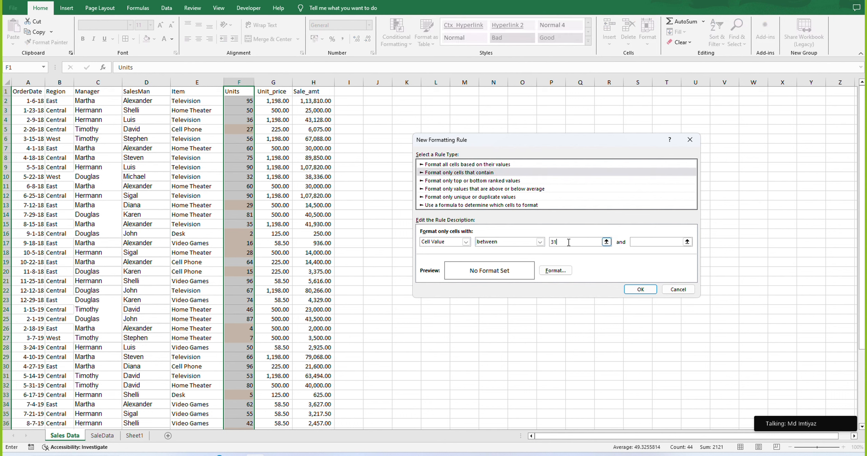
pyautogui.click(649, 242)
# Step: Give the 31 to 50 rule a light purple fill and add it to the rule list
pyautogui.click(555, 270)
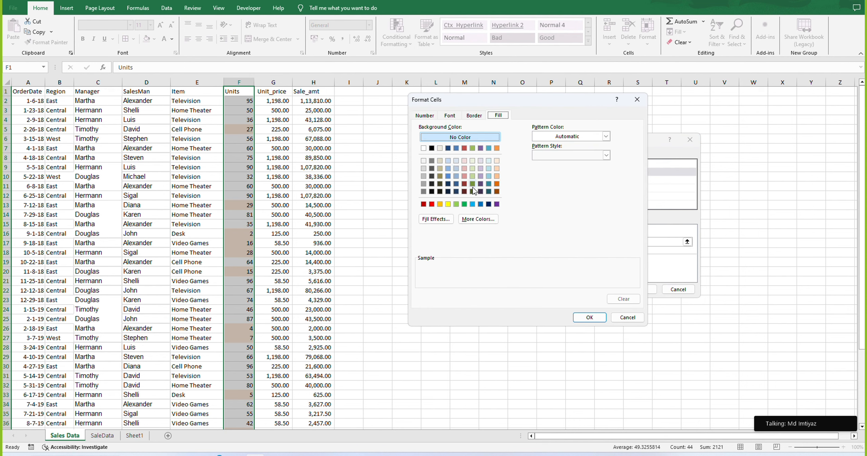
pyautogui.click(480, 161)
pyautogui.click(589, 317)
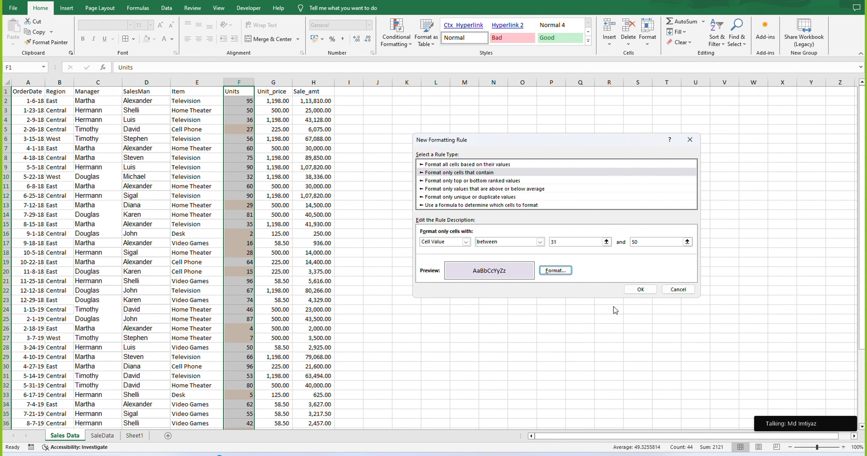
pyautogui.click(640, 289)
# Step: Add a third rule that formats only Units cells with values between 51 and 200
pyautogui.click(412, 194)
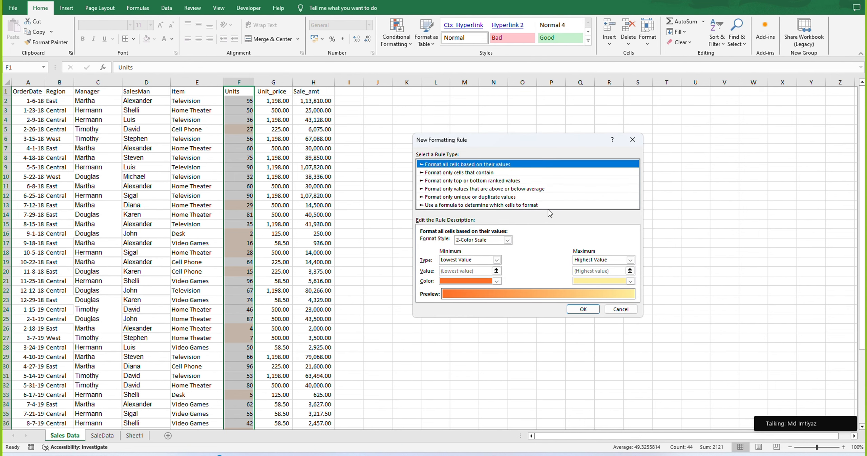
pyautogui.click(453, 174)
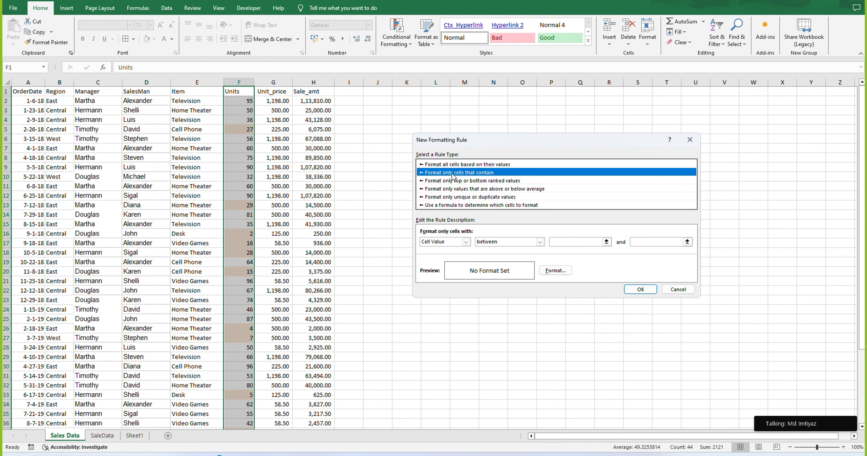
pyautogui.click(577, 242)
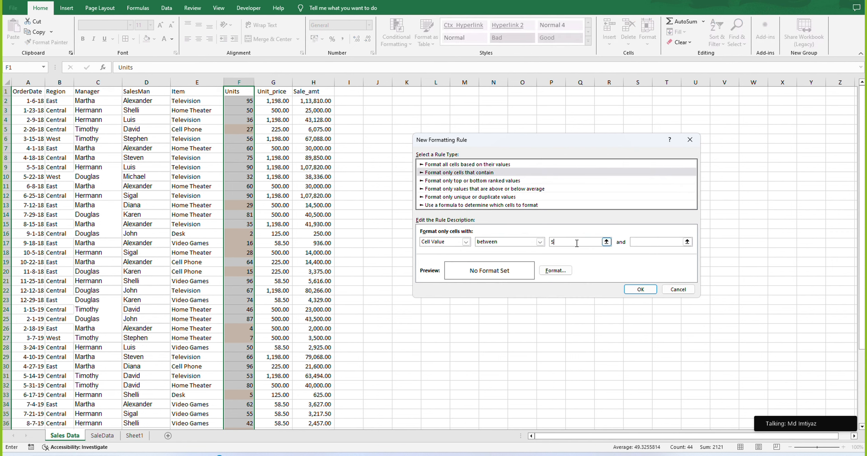
pyautogui.click(654, 241)
# Step: Give the 51 to 200 rule a light green fill and apply all the rules to the Units column
pyautogui.click(555, 270)
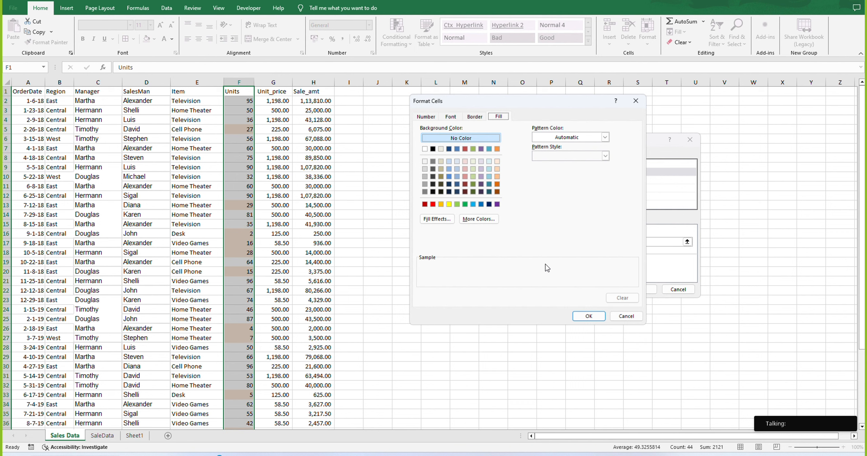
pyautogui.click(472, 168)
pyautogui.click(590, 317)
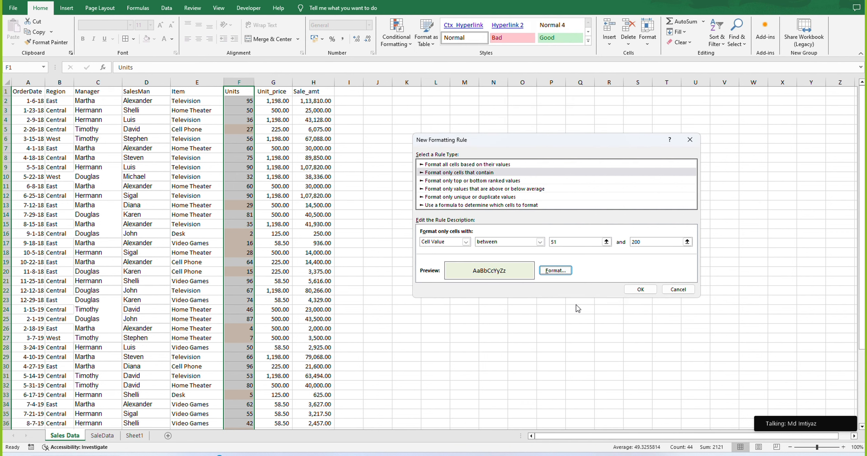
pyautogui.click(640, 289)
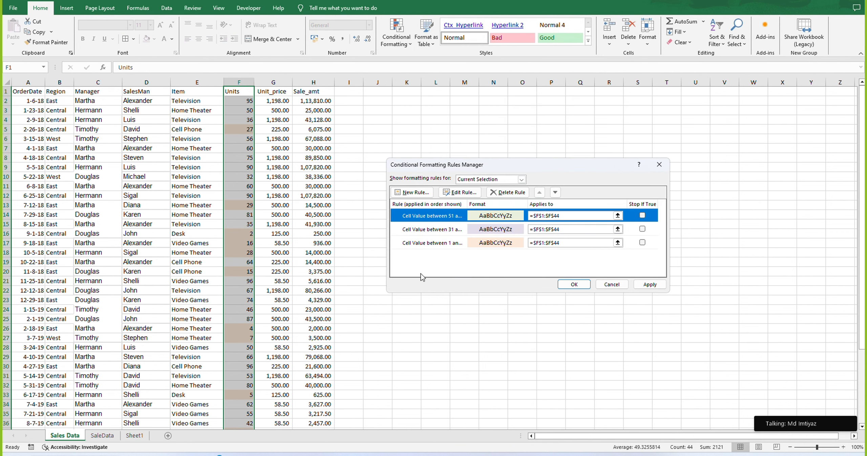
pyautogui.click(573, 285)
pyautogui.click(313, 205)
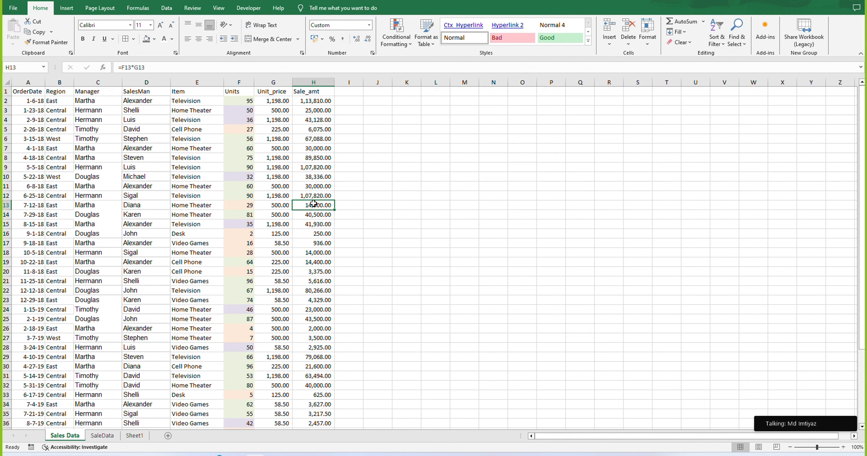
# Step: Examine the fill colours against the values down the Units column
pyautogui.click(250, 101)
pyautogui.click(250, 120)
pyautogui.click(250, 148)
pyautogui.click(250, 192)
pyautogui.click(250, 246)
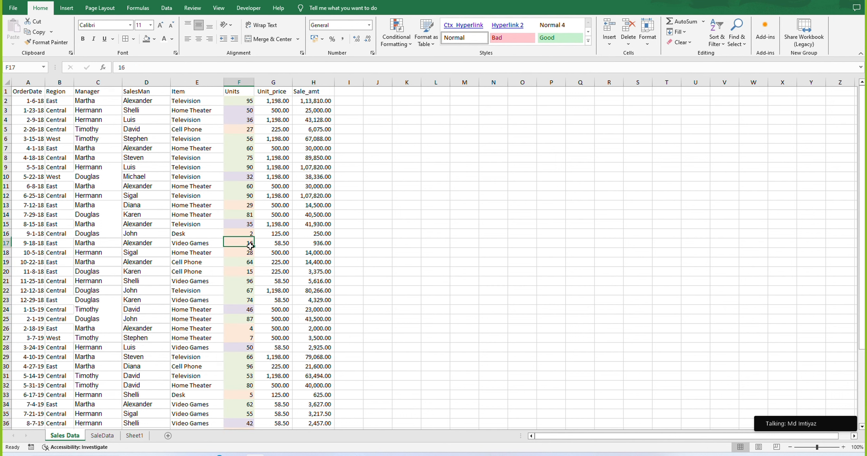
pyautogui.scroll(-6, 247, 254)
pyautogui.scroll(6, 246, 261)
pyautogui.moveTo(241, 101); pyautogui.dragTo(261, 213)
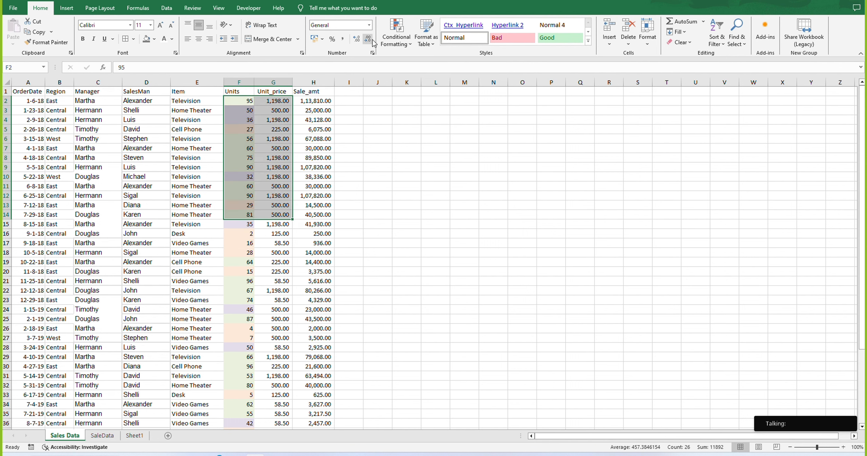
pyautogui.click(410, 1)
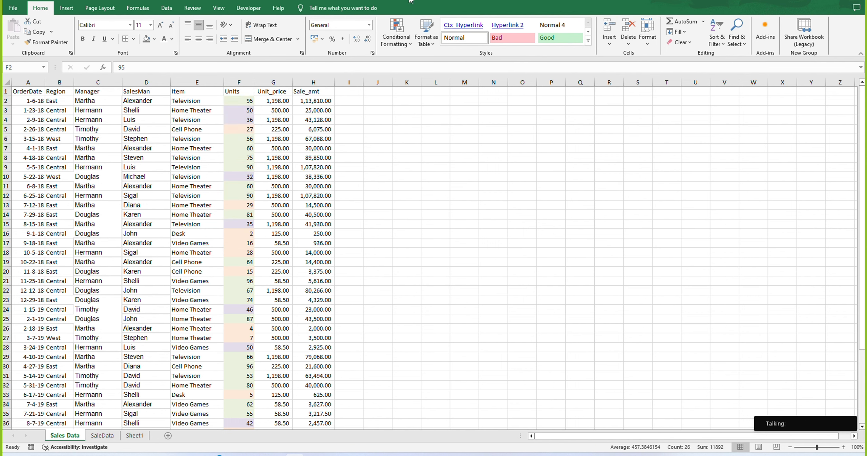
pyautogui.click(374, 120)
pyautogui.click(307, 158)
pyautogui.click(241, 103)
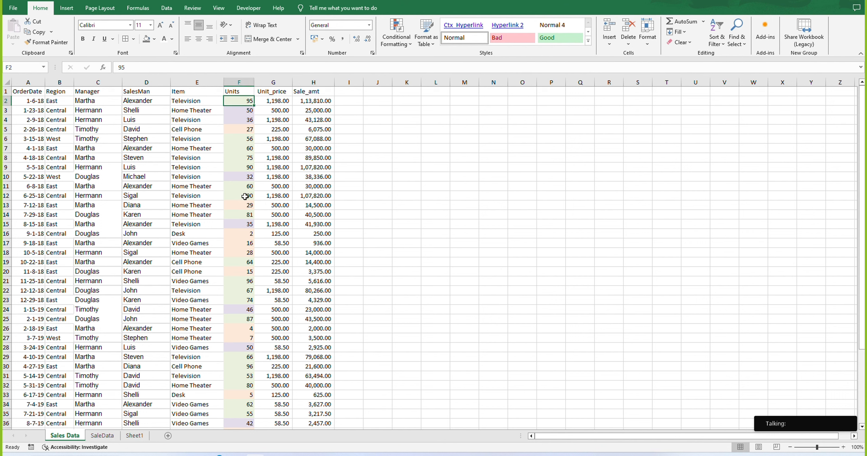
pyautogui.click(388, 7)
# Step: Switch to the SaleData sheet and inspect the Grade formula in I2
pyautogui.click(109, 436)
pyautogui.click(374, 157)
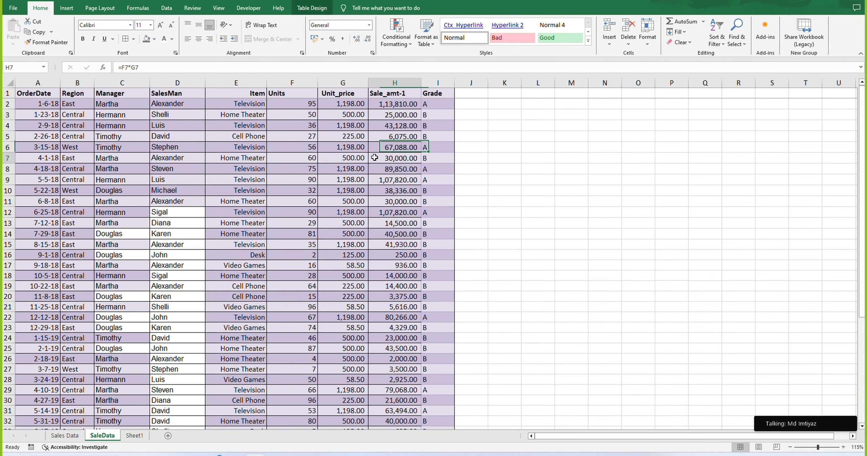
pyautogui.click(436, 104)
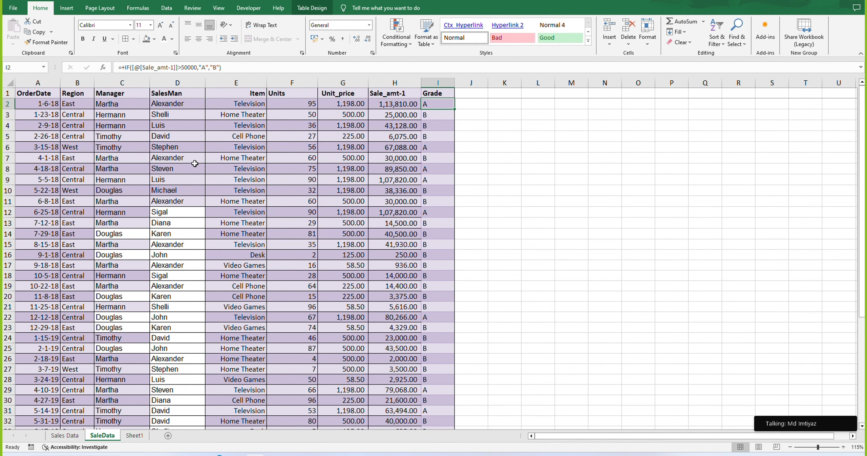
pyautogui.click(525, 136)
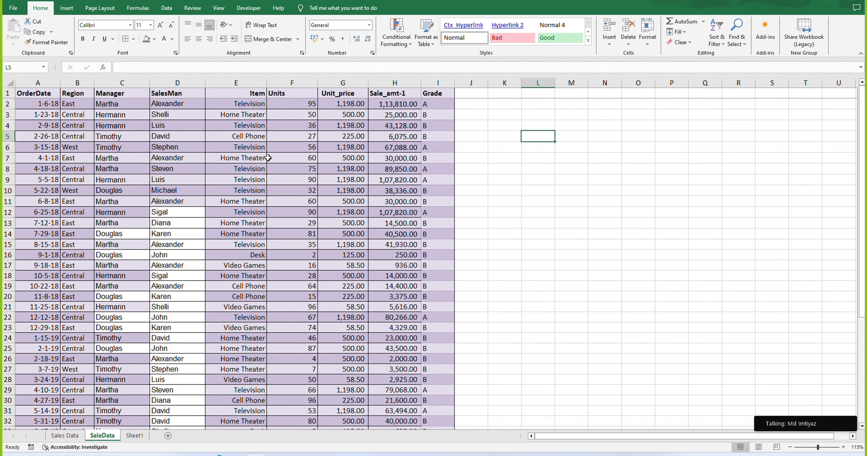
# Step: Copy the SalesMan entries in D2:D14 and paste them beside the table starting at K2
pyautogui.click(169, 104)
pyautogui.moveTo(169, 104); pyautogui.dragTo(175, 237)
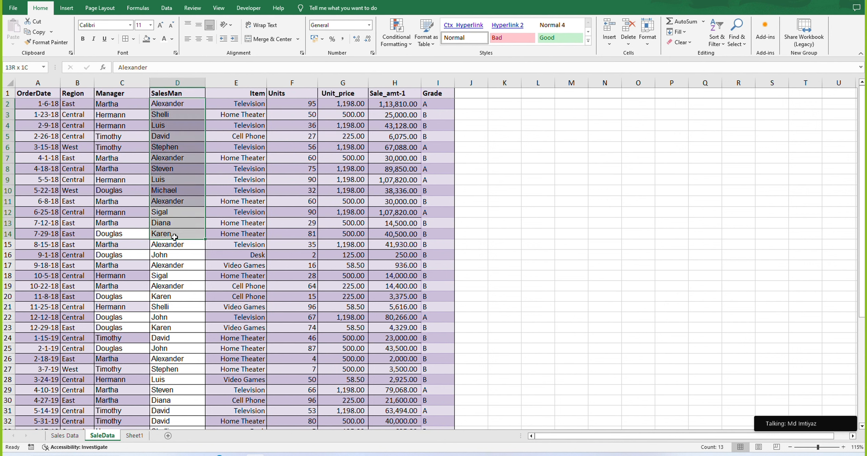
pyautogui.hotkey('ctrl', 'c')
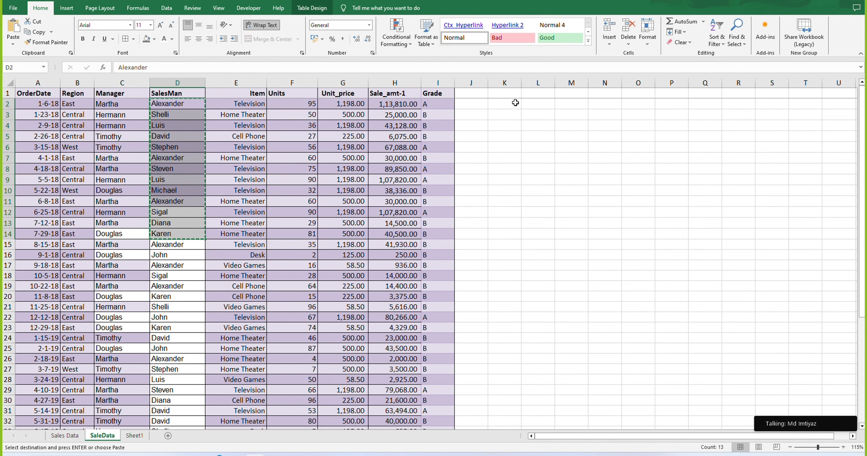
pyautogui.click(515, 103)
pyautogui.press('Return')
# Step: Widen column K for the pasted names and reduce the row height uniformly across the whole SaleData sheet
pyautogui.moveTo(524, 82); pyautogui.dragTo(588, 81)
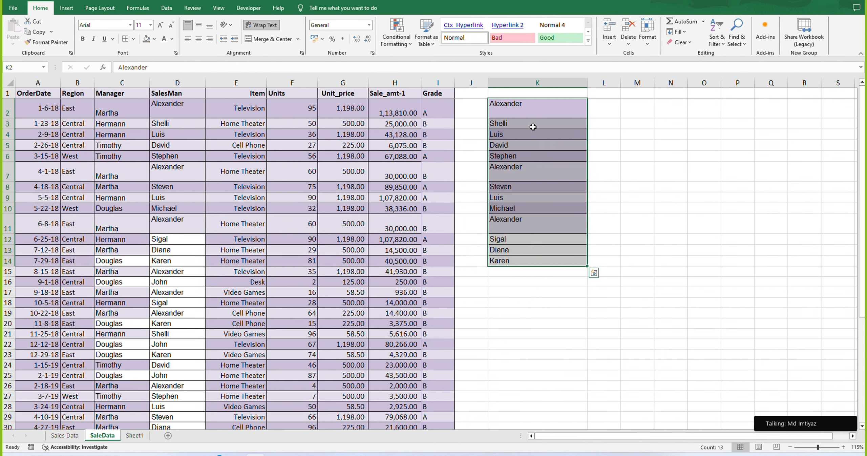
pyautogui.click(10, 82)
pyautogui.moveTo(10, 118); pyautogui.dragTo(11, 109)
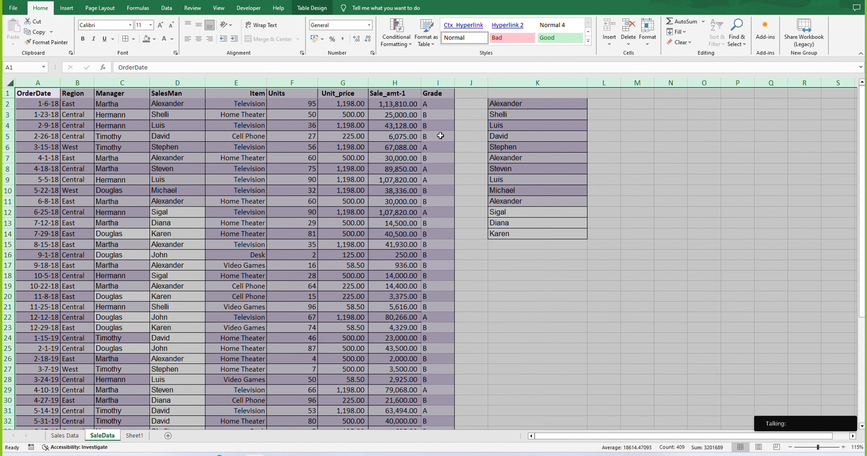
# Step: Enter a VLOOKUP in L2 that finds K2 in D1:H17, column 5, match type 0, and fill it down to L14
pyautogui.click(534, 105)
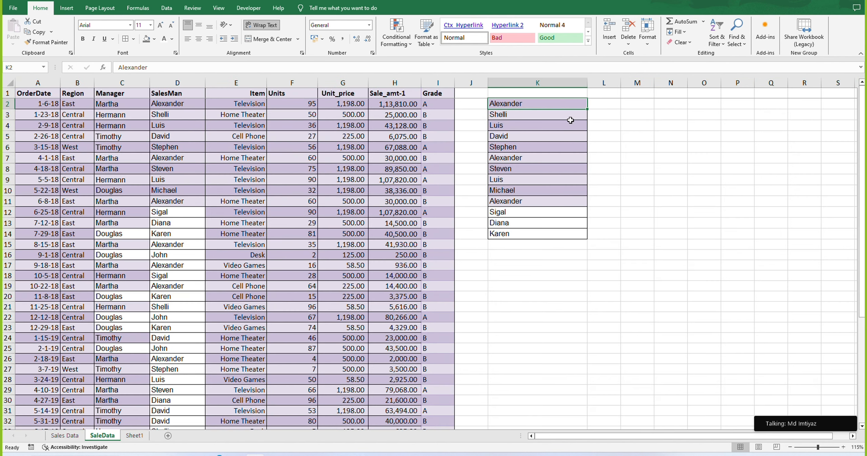
pyautogui.click(611, 104)
pyautogui.write('+vlo')
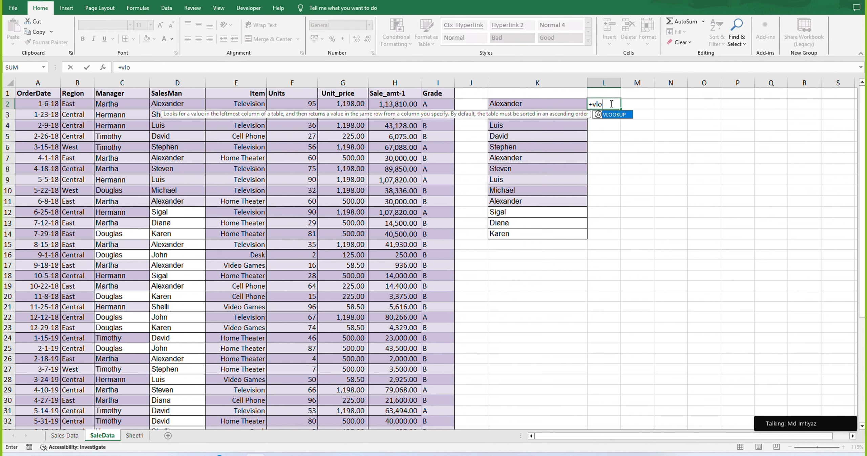
pyautogui.press('Tab')
pyautogui.press('Left')
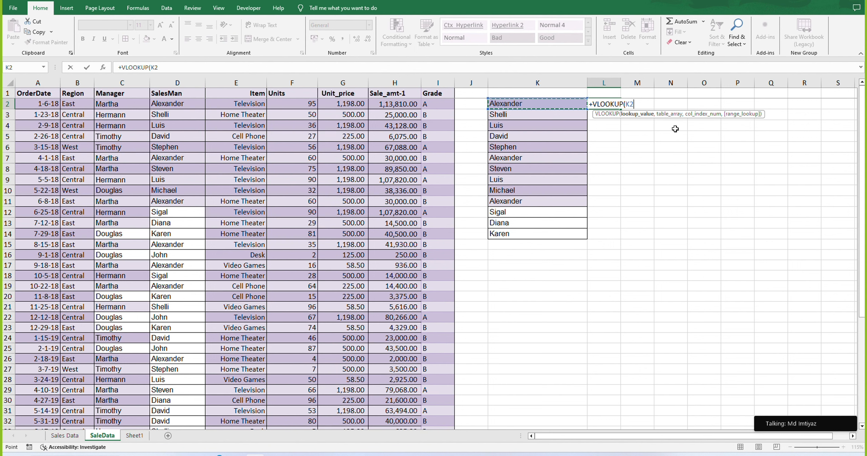
pyautogui.write(',')
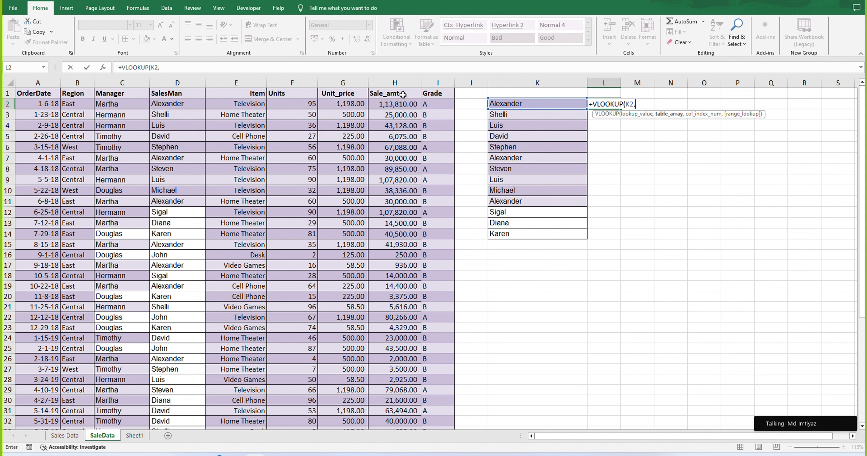
pyautogui.moveTo(176, 92); pyautogui.dragTo(380, 266)
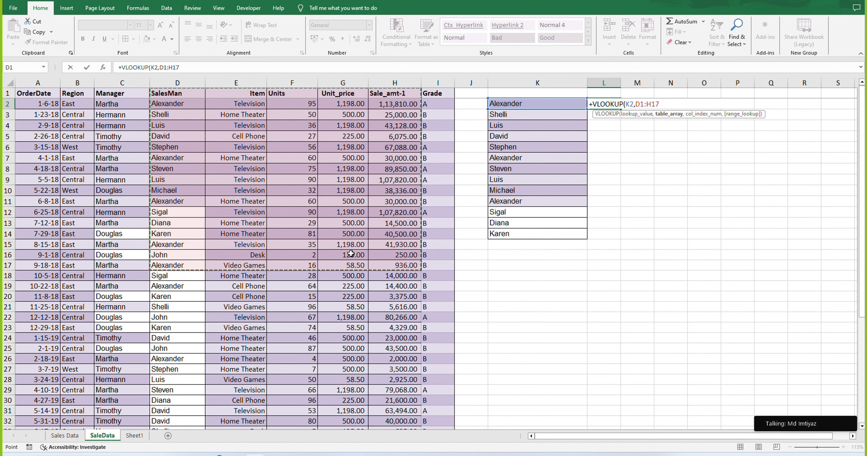
pyautogui.write(',5')
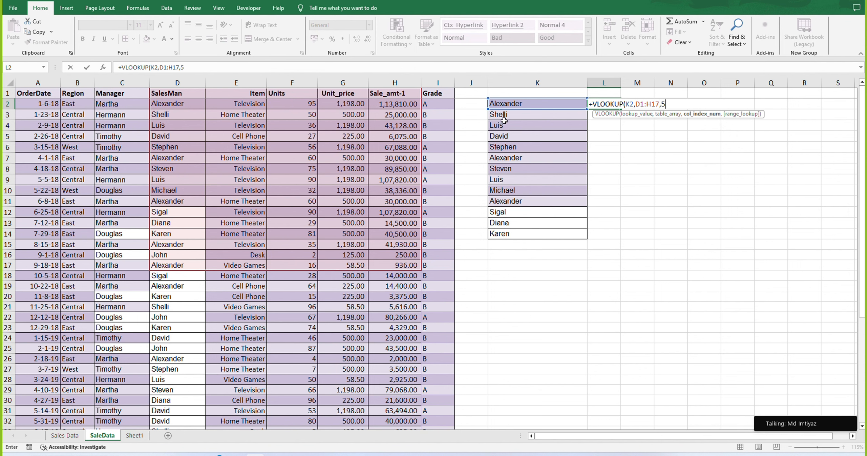
pyautogui.write(',0')
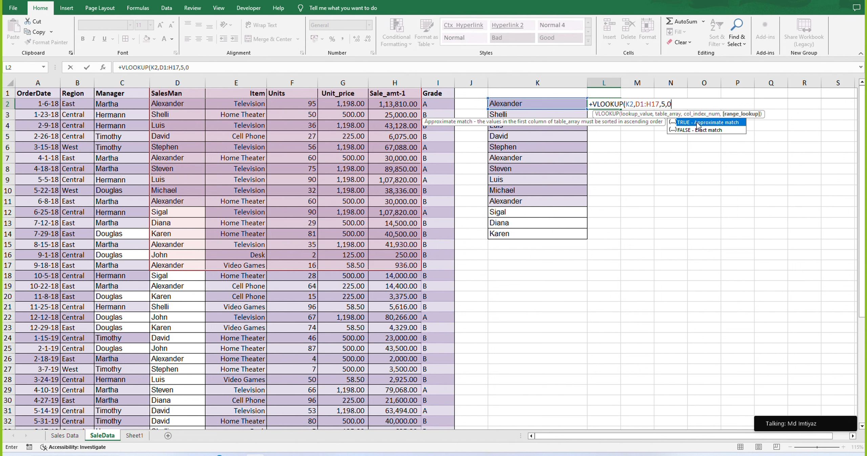
pyautogui.write(')')
pyautogui.hotkey('ctrl', 'Return')
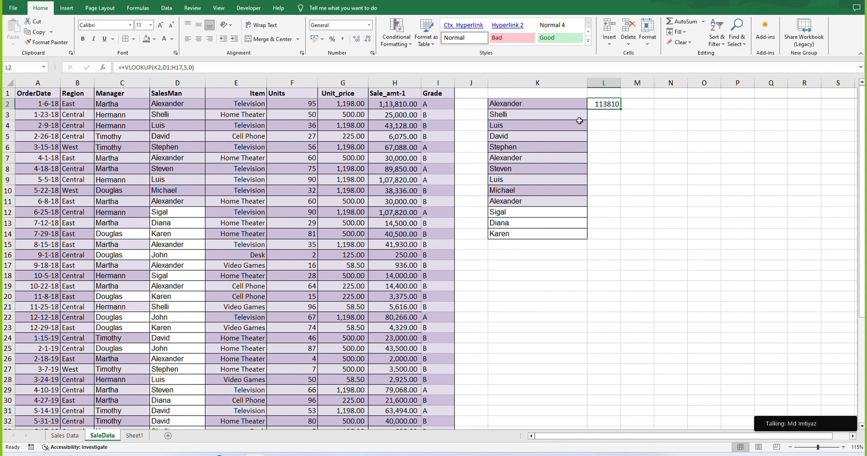
pyautogui.moveTo(623, 112); pyautogui.dragTo(622, 238)
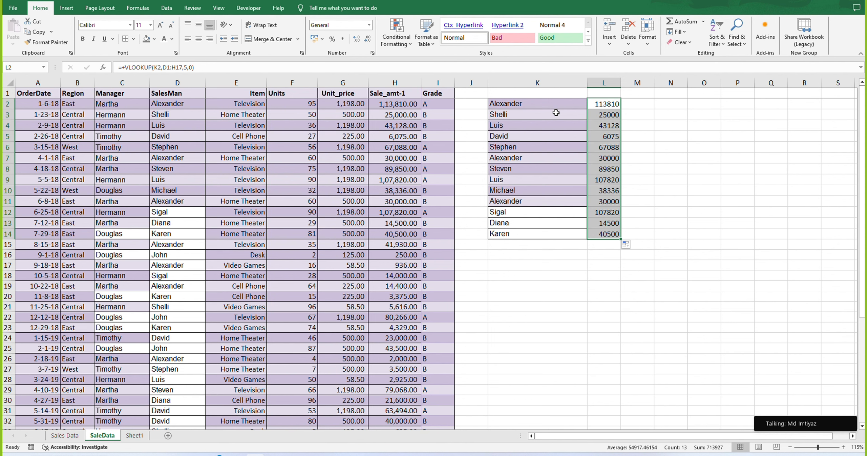
# Step: Clear the VLOOKUP formulas from L2:L14
pyautogui.click(654, 156)
pyautogui.moveTo(613, 107); pyautogui.dragTo(603, 240)
pyautogui.press('Delete')
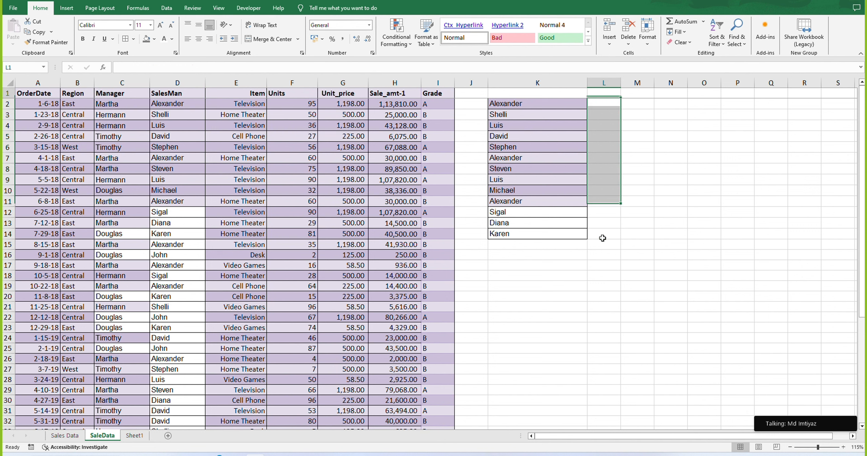
pyautogui.write('+vl')
pyautogui.press('Tab')
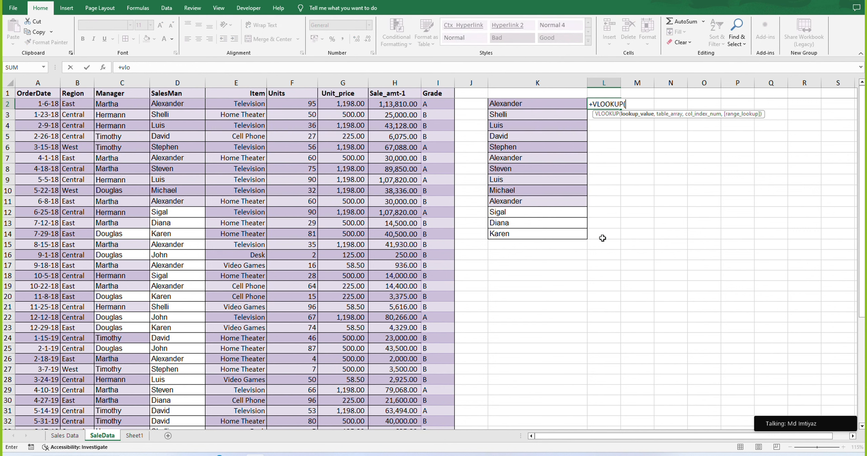
pyautogui.press('Left')
pyautogui.press('Left')
pyautogui.press('Left')
pyautogui.press('Left')
pyautogui.press('Left')
pyautogui.press('Left')
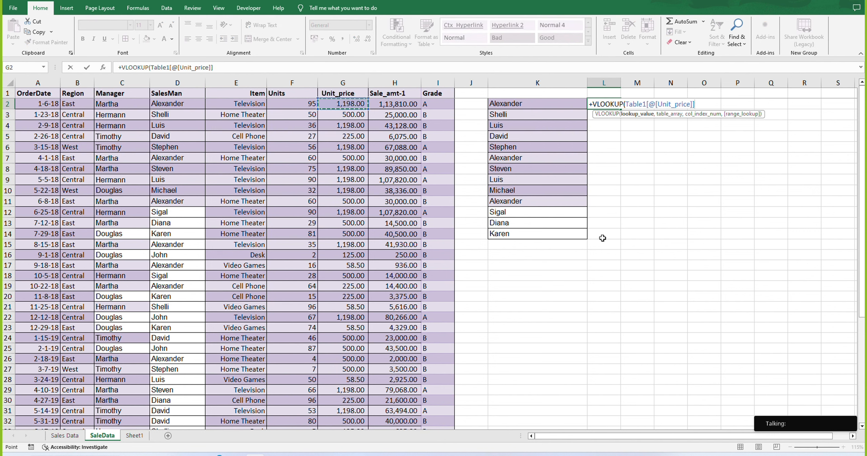
pyautogui.press('Escape')
# Step: Enter a VLOOKUP formula in L2 that finds K2 in D1:H15 and returns column 5, with match type 0
pyautogui.write('+vlo')
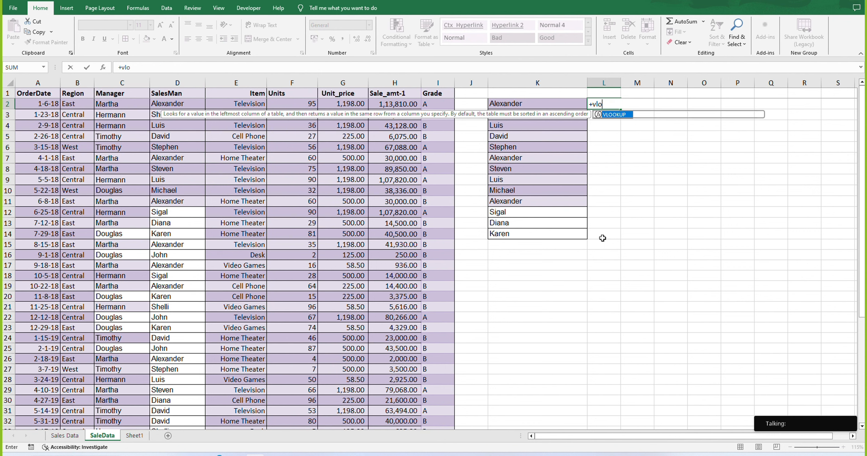
pyautogui.press('Tab')
pyautogui.press('Left')
pyautogui.write(',')
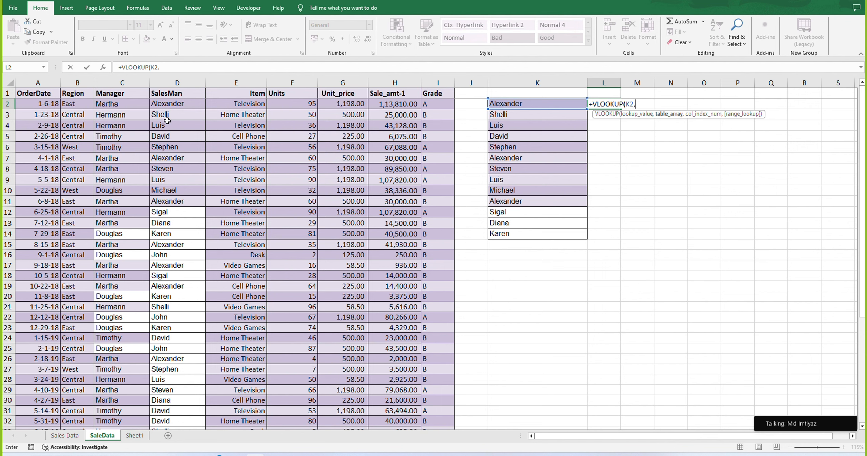
pyautogui.moveTo(176, 96); pyautogui.dragTo(393, 249)
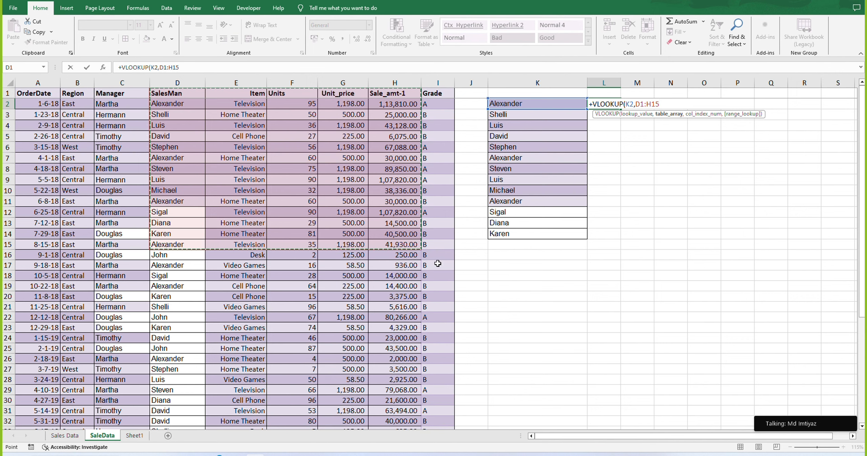
pyautogui.click(429, 256)
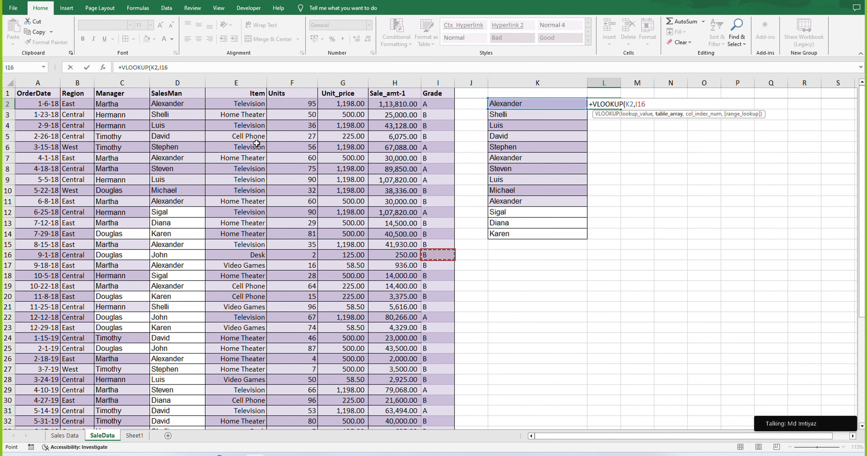
pyautogui.moveTo(187, 94); pyautogui.dragTo(402, 249)
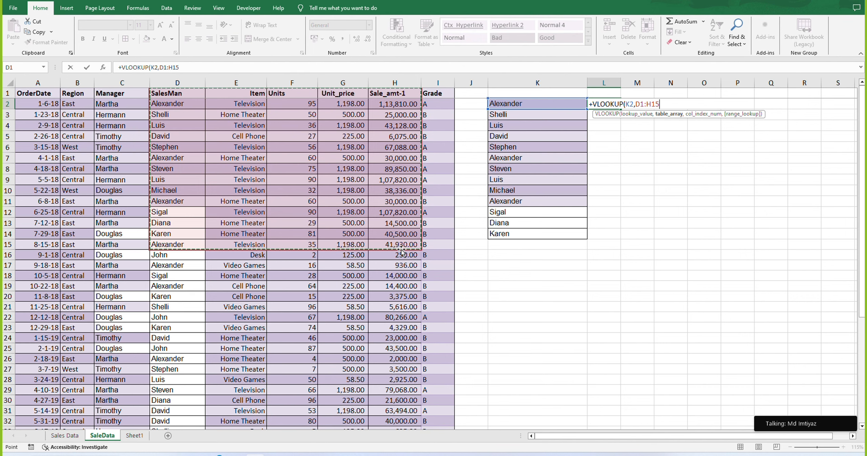
pyautogui.write(',5,0')
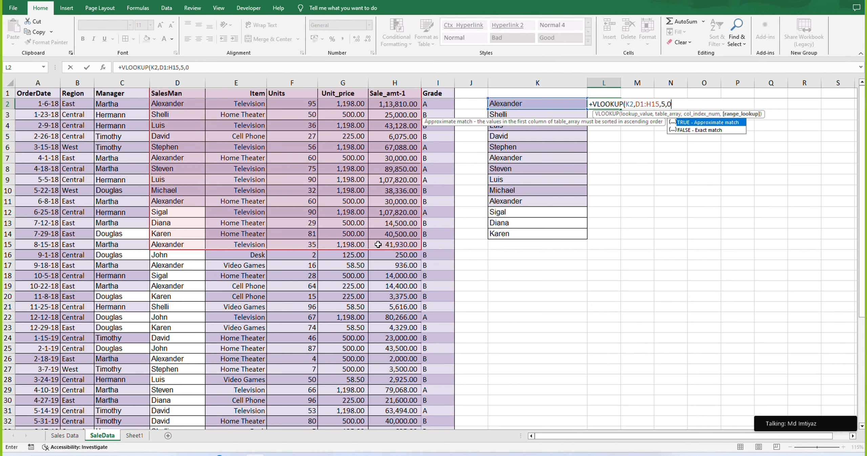
pyautogui.press('Return')
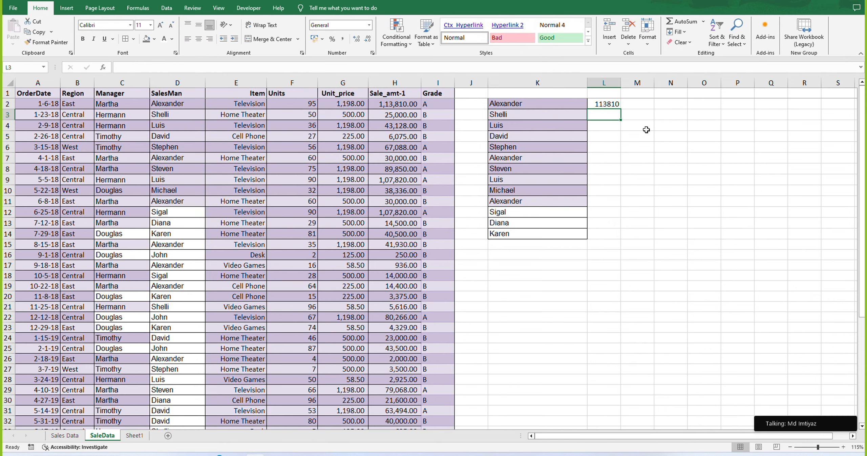
pyautogui.click(615, 106)
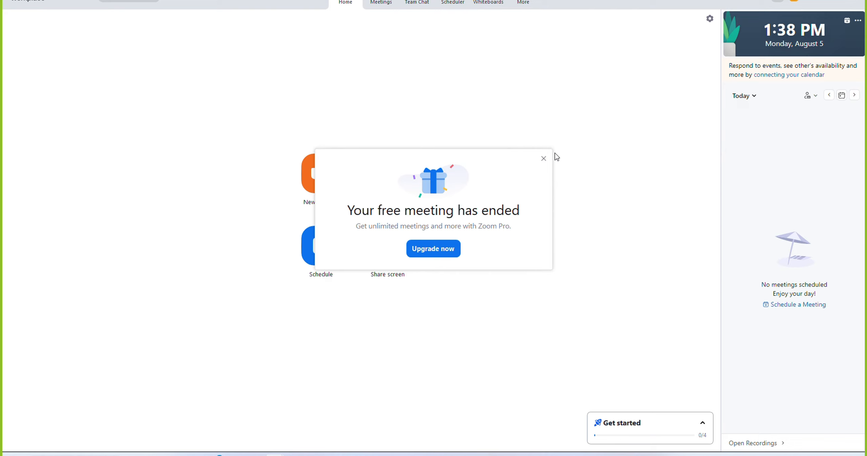
# Step: Dismiss the meeting-ended notice and review the SaleData grades and the Sheet1 to-do list, finishing on the Units values in Sales Data
pyautogui.click(543, 160)
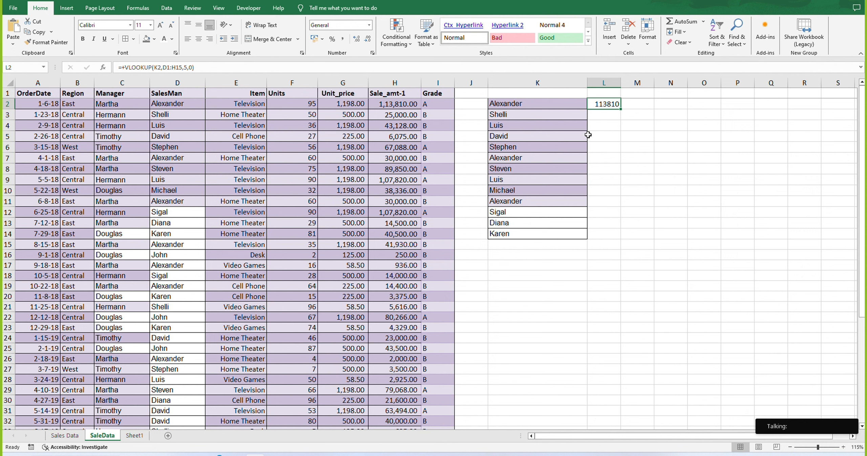
pyautogui.moveTo(441, 102); pyautogui.dragTo(445, 168)
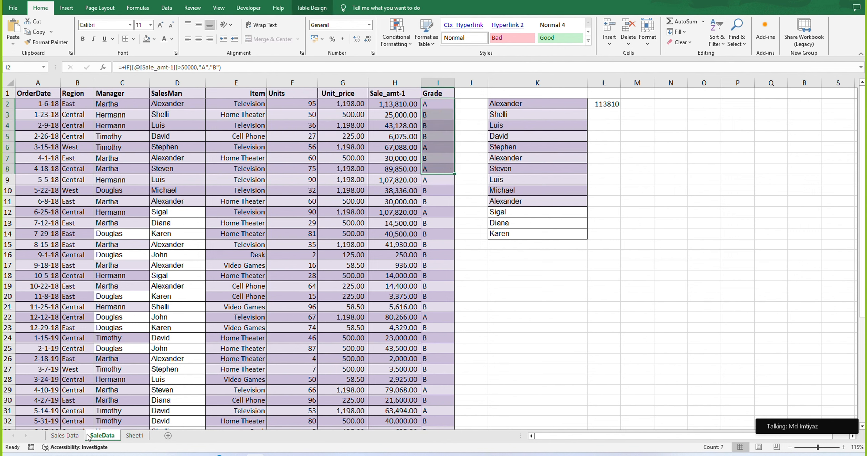
pyautogui.click(65, 435)
pyautogui.click(239, 130)
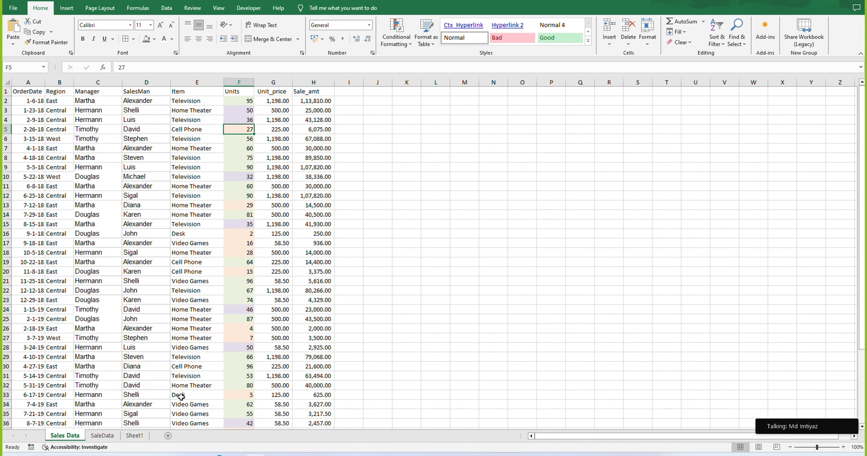
pyautogui.click(135, 435)
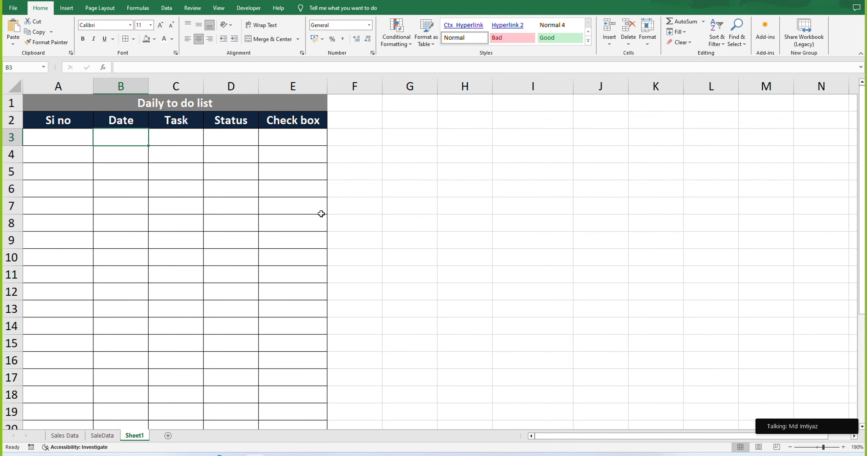
pyautogui.click(384, 160)
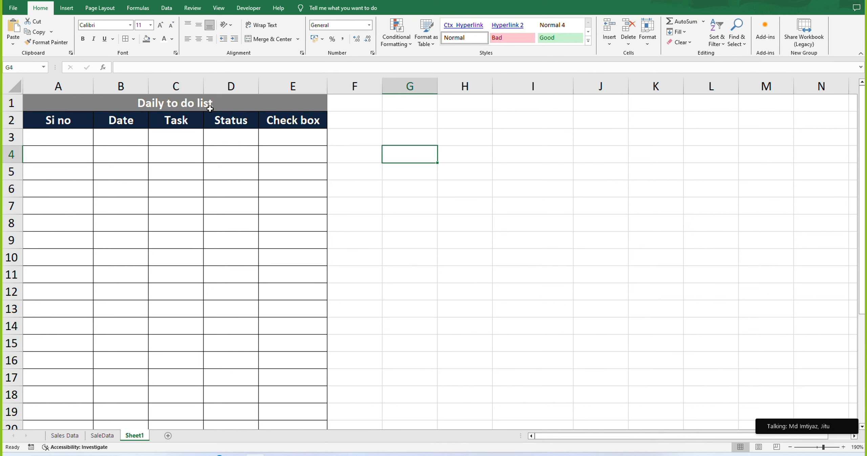
pyautogui.click(72, 436)
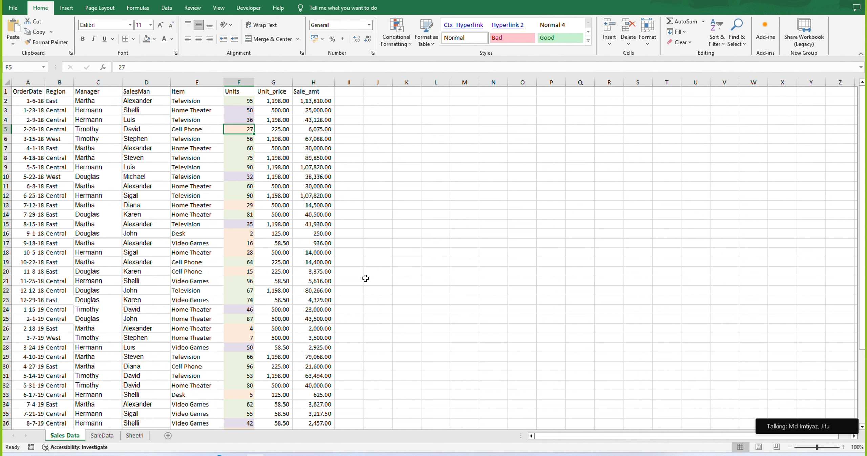
pyautogui.click(361, 237)
pyautogui.click(250, 103)
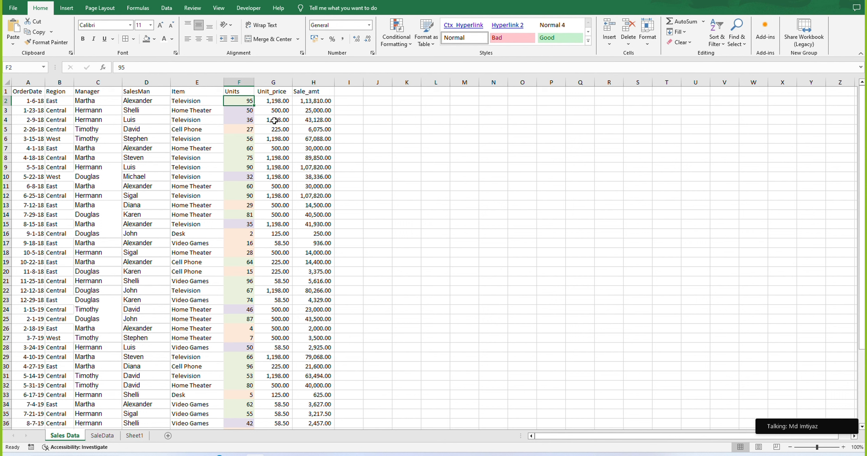
pyautogui.click(399, 100)
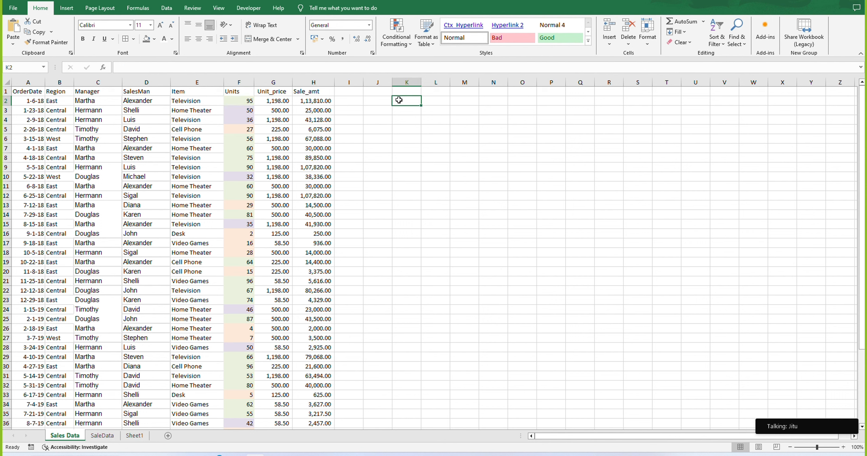
pyautogui.write('+VLOOKUP(')
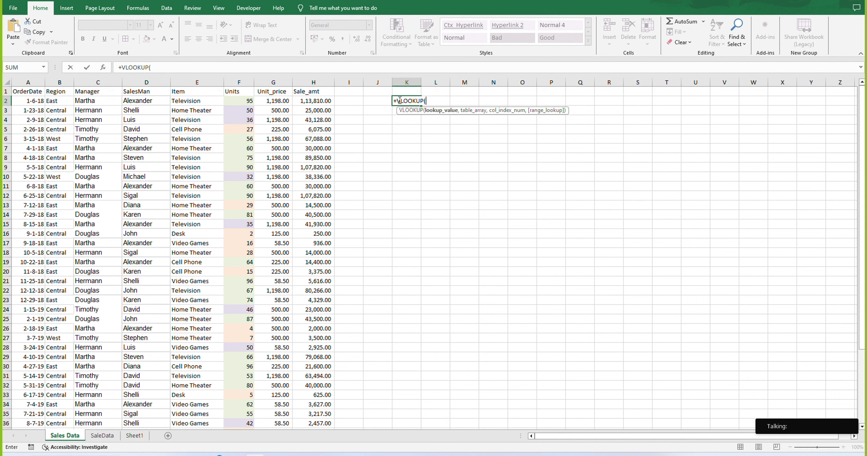
pyautogui.press('Escape')
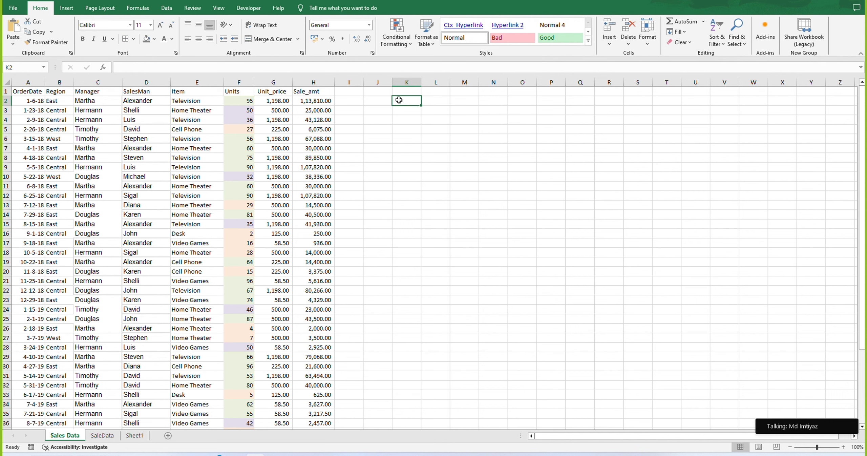
pyautogui.write('+')
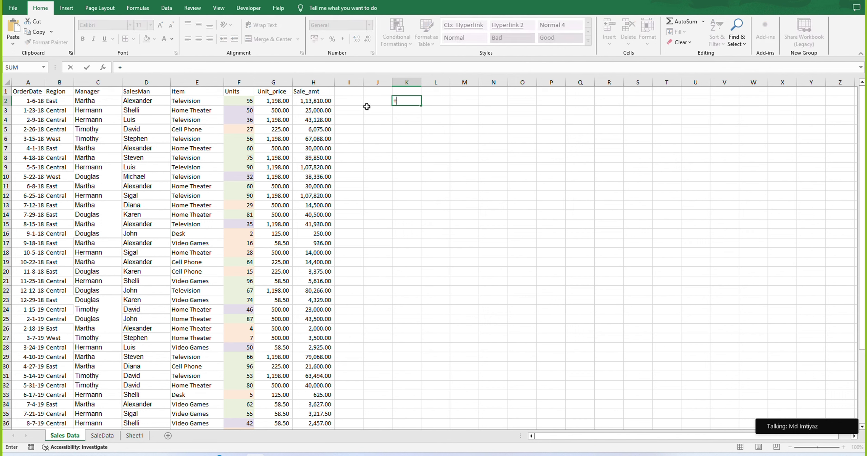
pyautogui.write('vl')
pyautogui.press('Tab')
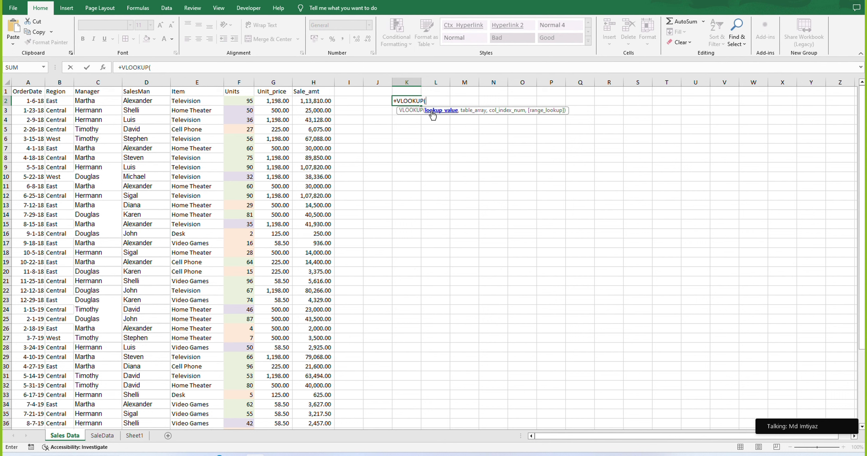
pyautogui.press('Escape')
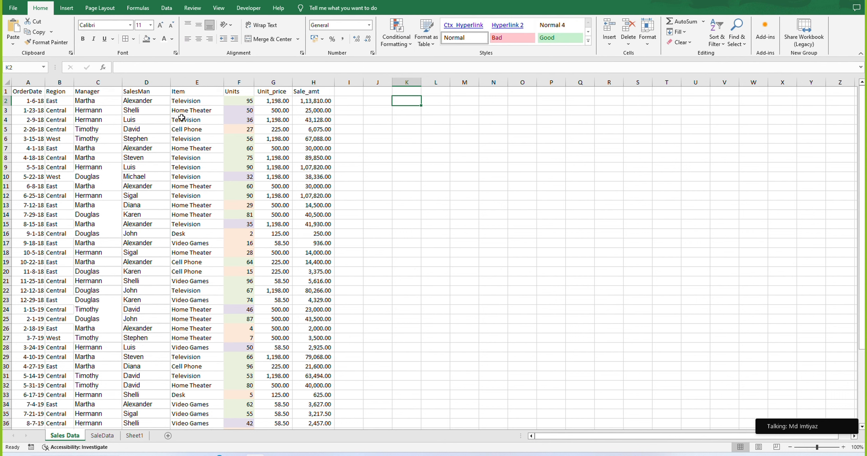
# Step: Copy the SalesMan entries in D2:D7 to K2 on the Sales Data sheet and widen column K to fit the names
pyautogui.moveTo(180, 101); pyautogui.dragTo(190, 158)
pyautogui.moveTo(146, 101); pyautogui.dragTo(145, 146)
pyautogui.hotkey('ctrl', 'c')
pyautogui.click(406, 102)
pyautogui.press('Return')
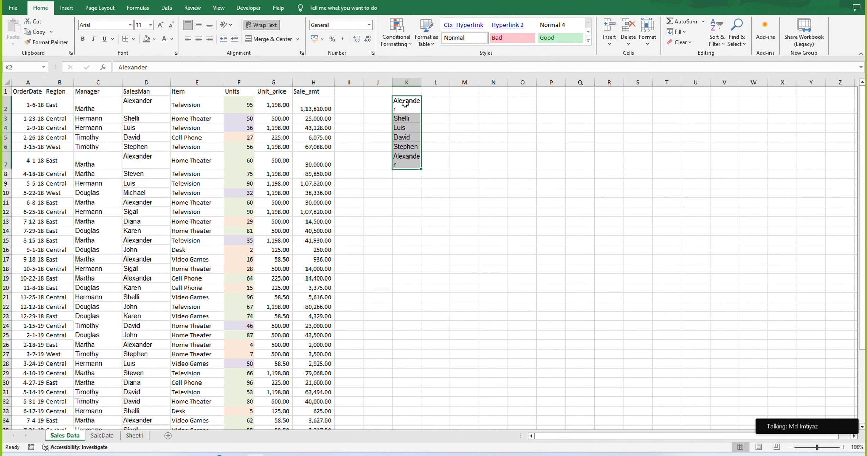
pyautogui.moveTo(421, 82); pyautogui.dragTo(478, 81)
pyautogui.click(431, 109)
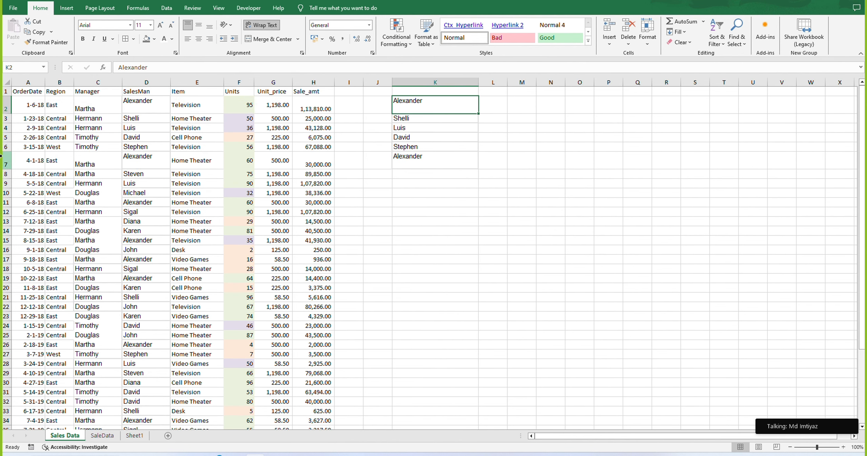
# Step: Fit the heights of rows 2 and 7 to their contents and review the copied SalesMan entries in K2:K7
pyautogui.doubleClick(7, 114)
pyautogui.click(426, 136)
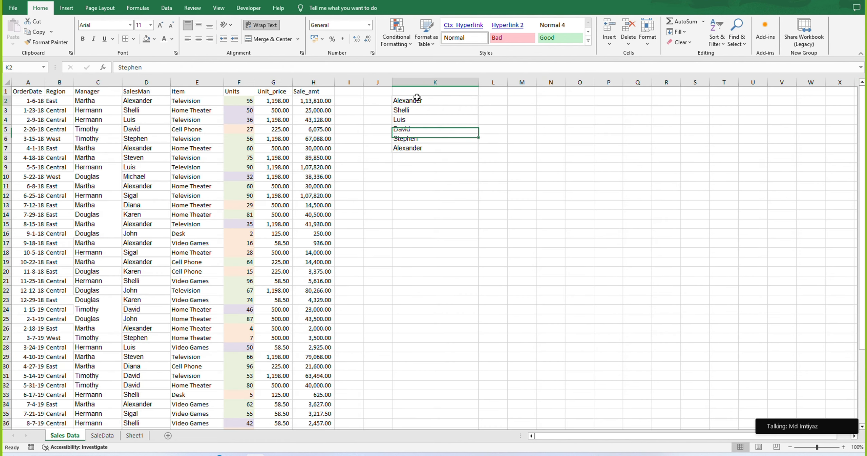
pyautogui.moveTo(415, 100); pyautogui.dragTo(411, 148)
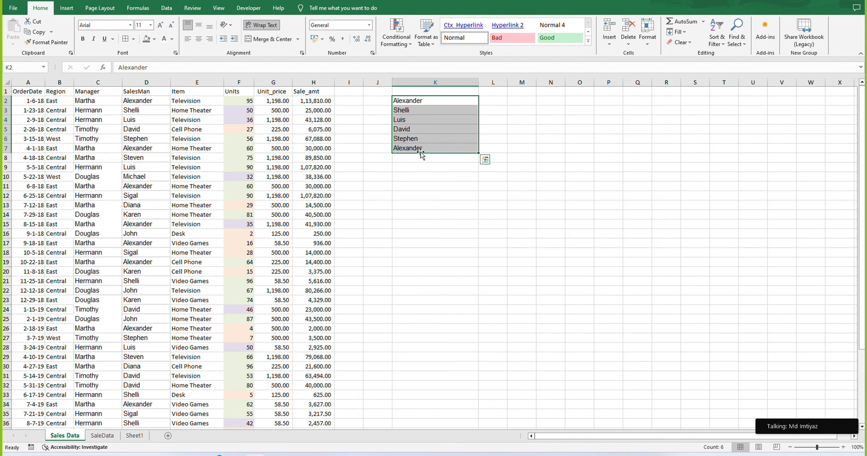
pyautogui.click(384, 170)
pyautogui.moveTo(408, 98); pyautogui.dragTo(412, 144)
pyautogui.click(413, 100)
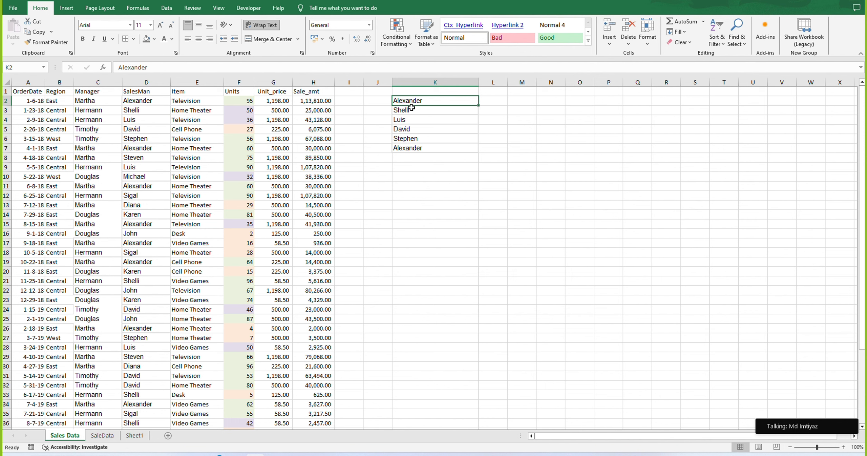
# Step: Examine row 2 of the sales table from SalesMan in D2 across to Sale_amt in H2
pyautogui.click(131, 101)
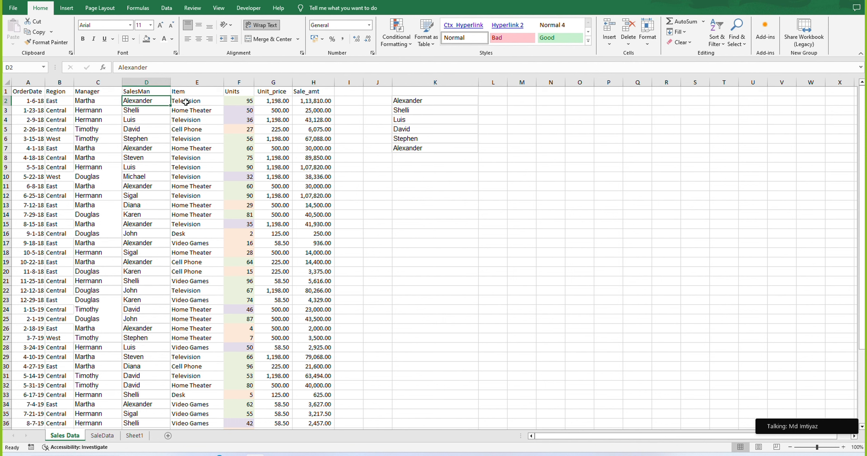
pyautogui.moveTo(187, 102); pyautogui.dragTo(284, 101)
pyautogui.click(331, 102)
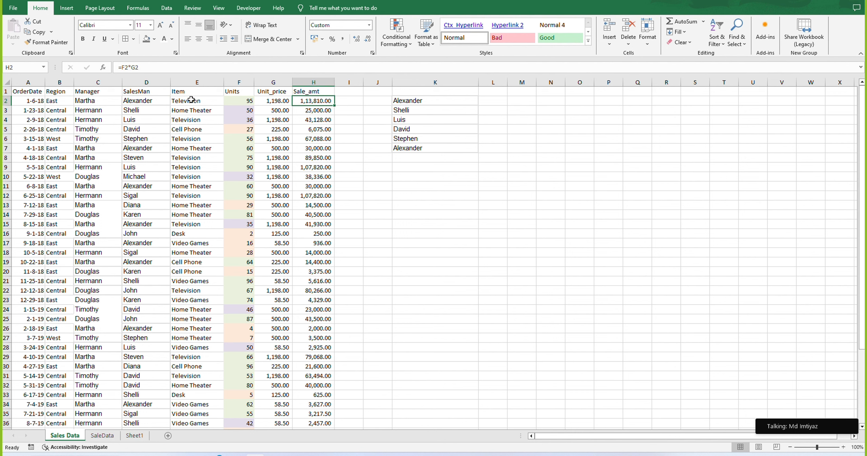
pyautogui.click(155, 103)
pyautogui.press('Right')
pyautogui.press('Right')
pyautogui.press('Right')
pyautogui.press('Right')
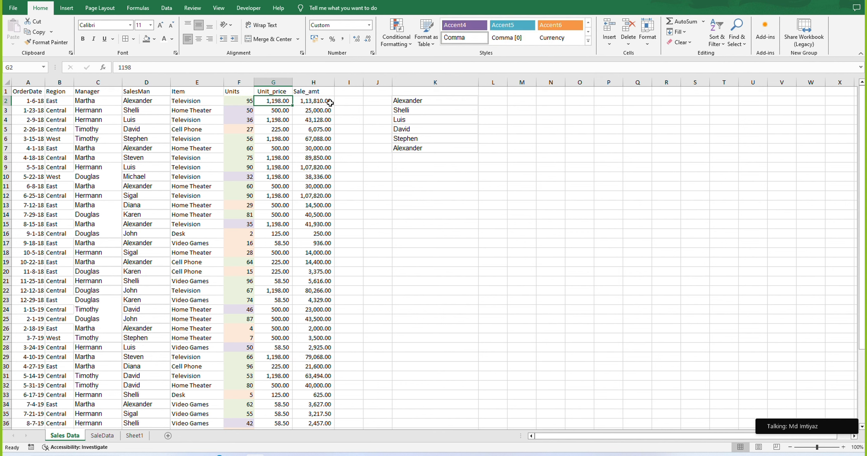
pyautogui.click(142, 101)
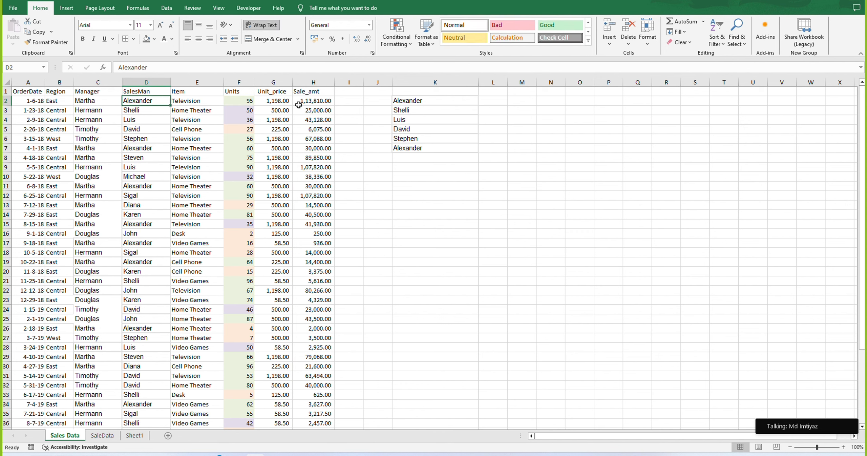
pyautogui.click(321, 103)
# Step: Enter a VLOOKUP formula in L2 that finds K2 in D2:H2 and returns column 5, with match type 0
pyautogui.click(504, 101)
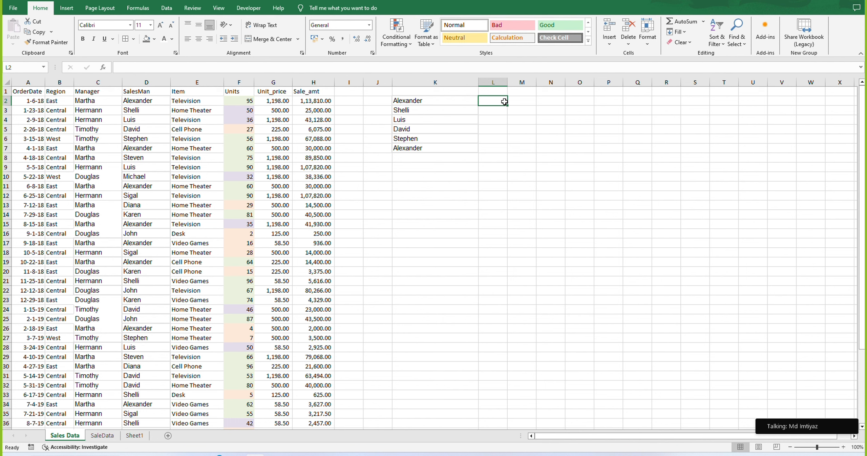
pyautogui.write('+vlo')
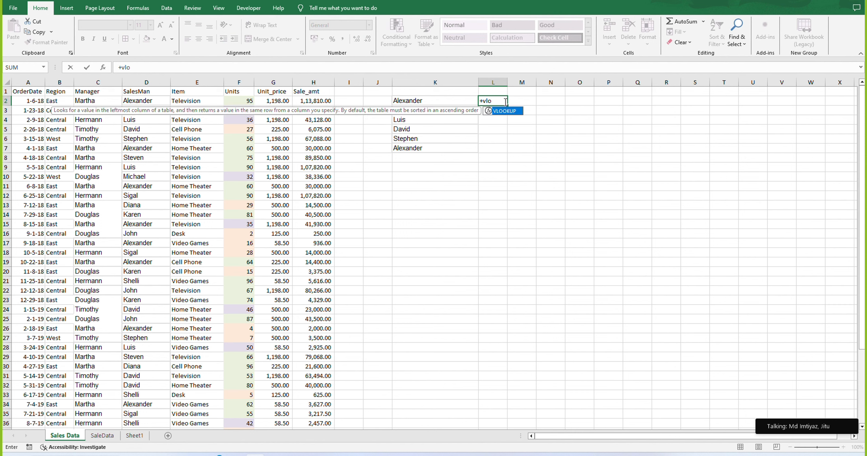
pyautogui.press('Tab')
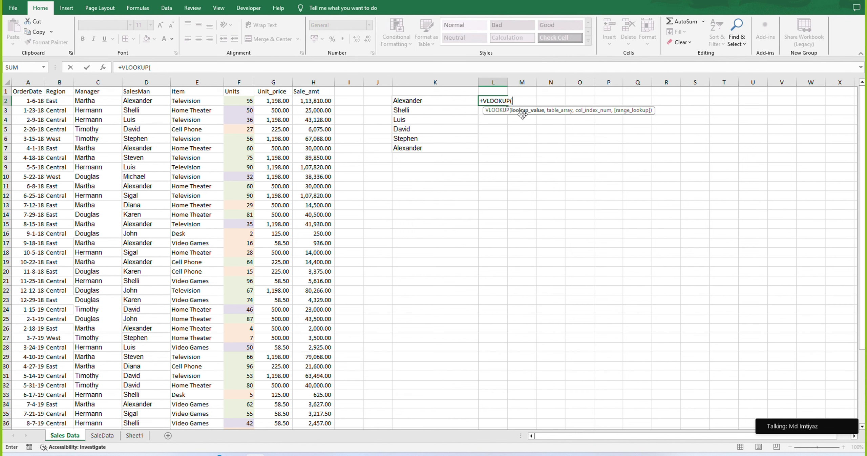
pyautogui.click(442, 101)
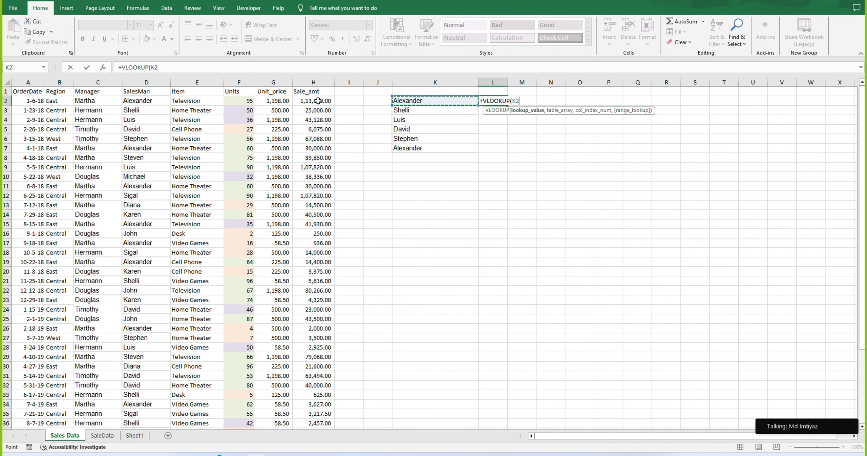
pyautogui.write(',')
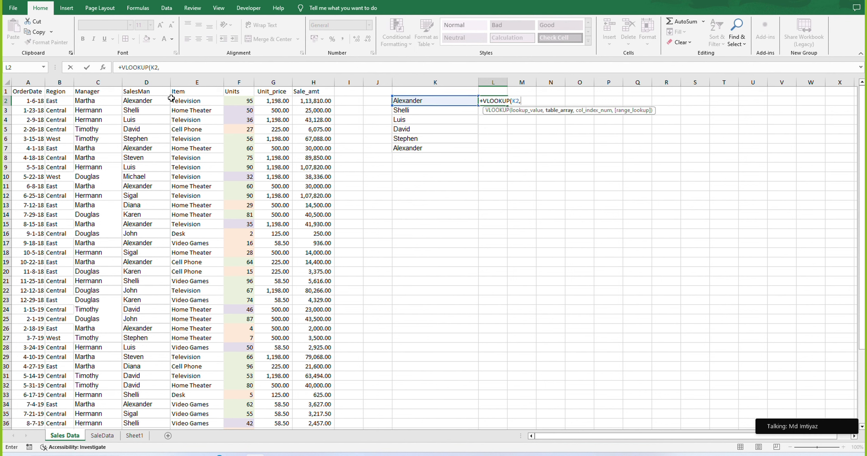
pyautogui.moveTo(149, 101); pyautogui.dragTo(306, 101)
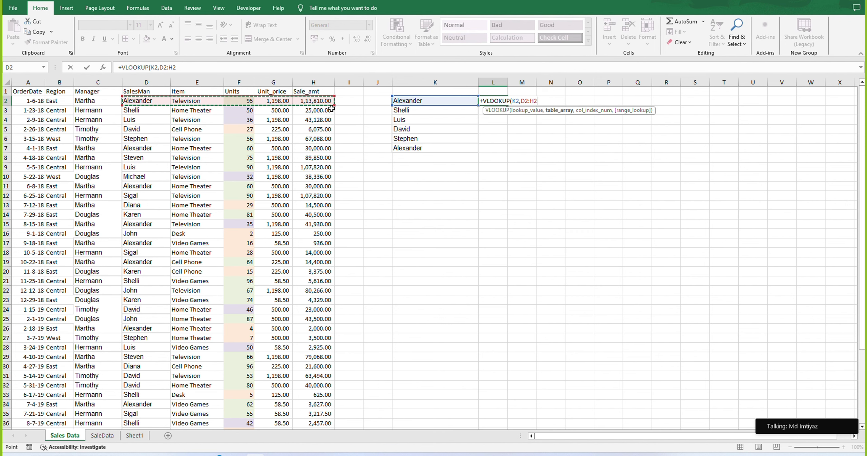
pyautogui.write(',')
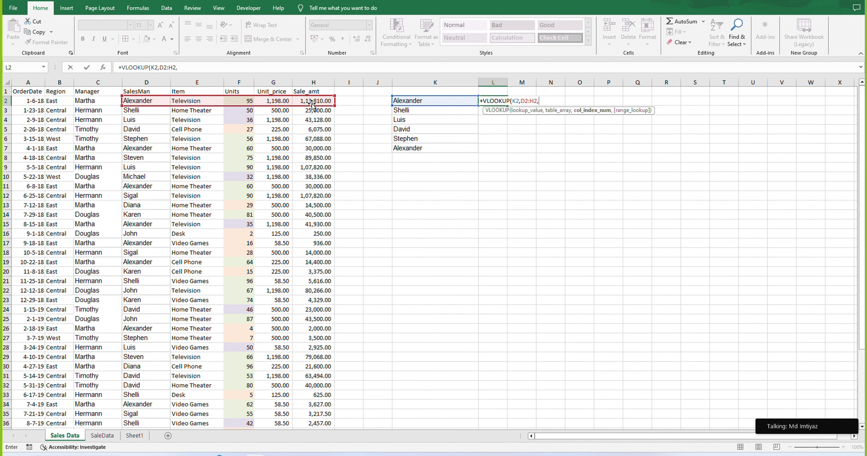
pyautogui.write('5,0')
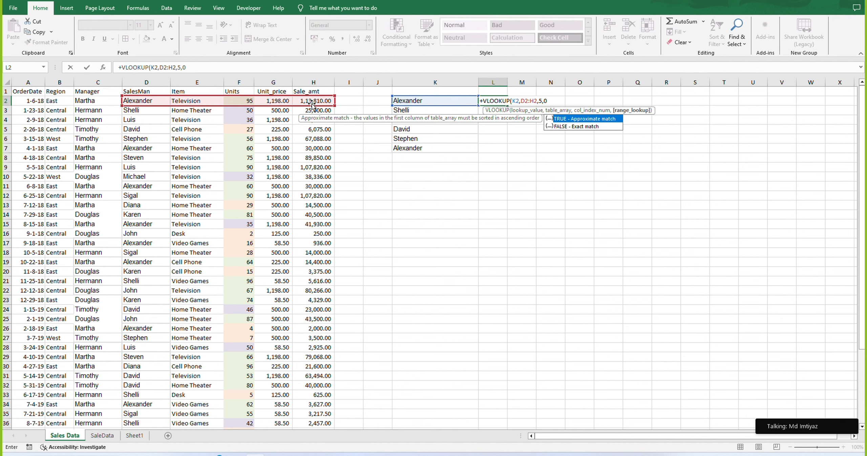
pyautogui.press('Return')
# Step: Append 1 to the SalesMan entry in K2 and check the lookup formula in L2
pyautogui.click(426, 101)
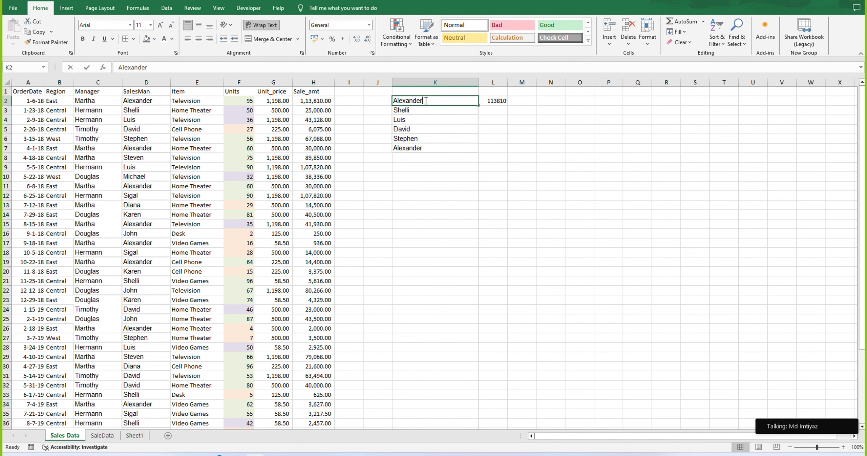
pyautogui.doubleClick(426, 100)
pyautogui.write('1')
pyautogui.press('Return')
pyautogui.press('Up')
pyautogui.press('Right')
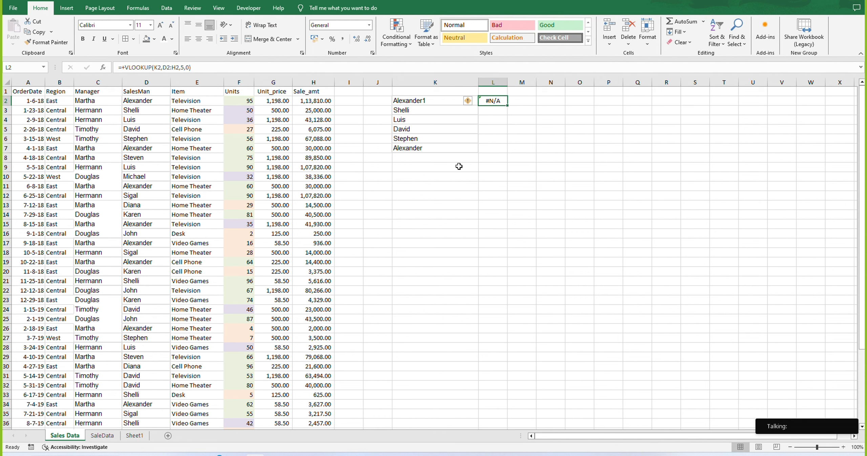
pyautogui.click(459, 166)
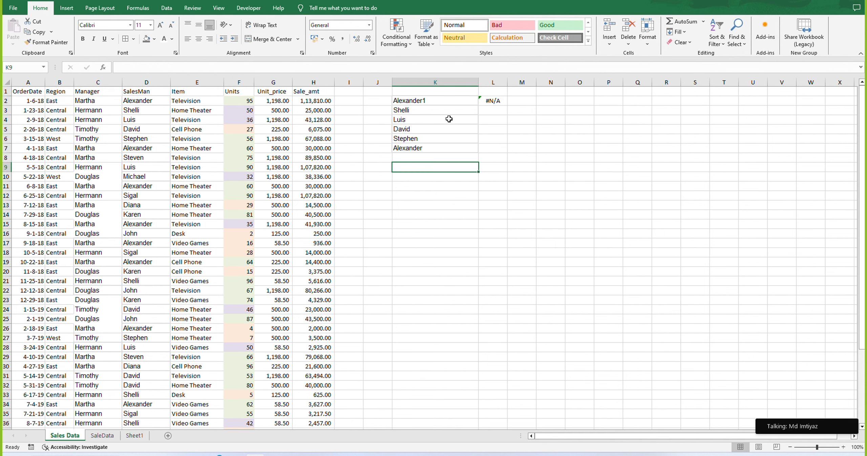
# Step: Delete columns K and L from the Sales Data sheet
pyautogui.moveTo(440, 82); pyautogui.dragTo(507, 81)
pyautogui.hotkey('ctrl', '-')
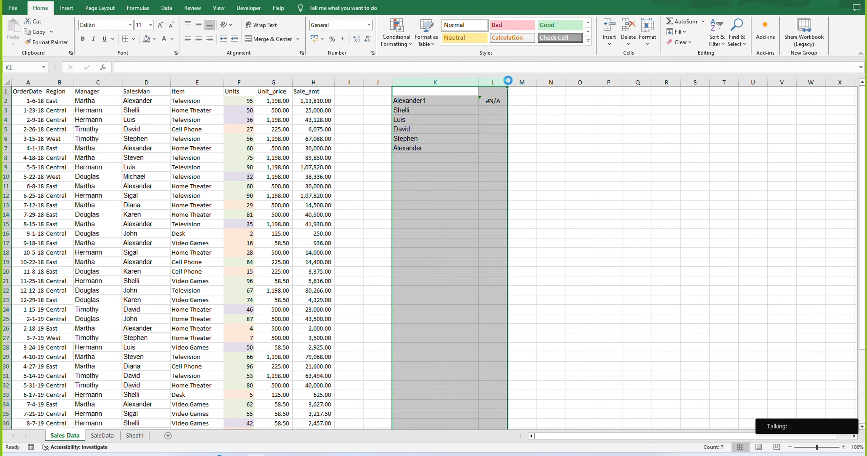
pyautogui.press('Up')
pyautogui.press('Left')
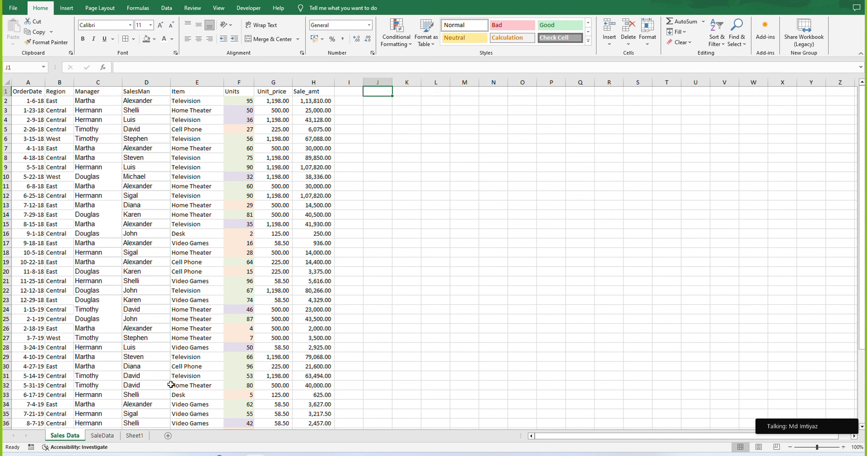
# Step: Review the Daily to do list headers on Sheet1, from Si no through Date, Task and Status to Check box
pyautogui.click(134, 436)
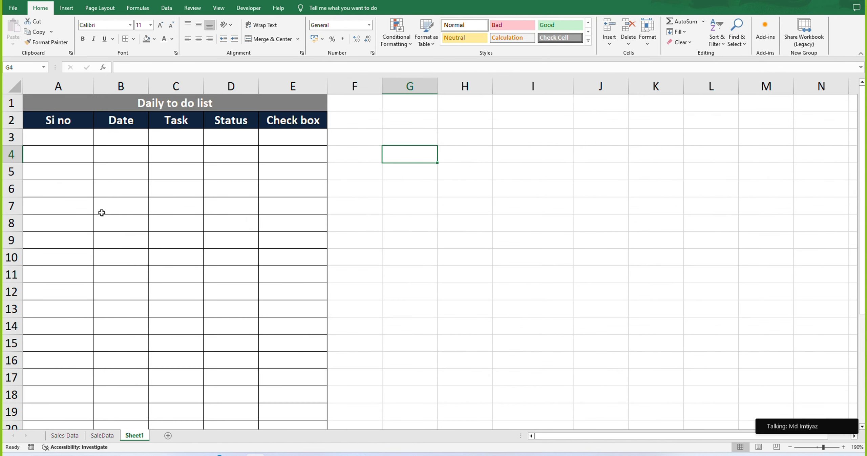
pyautogui.click(65, 122)
pyautogui.click(65, 141)
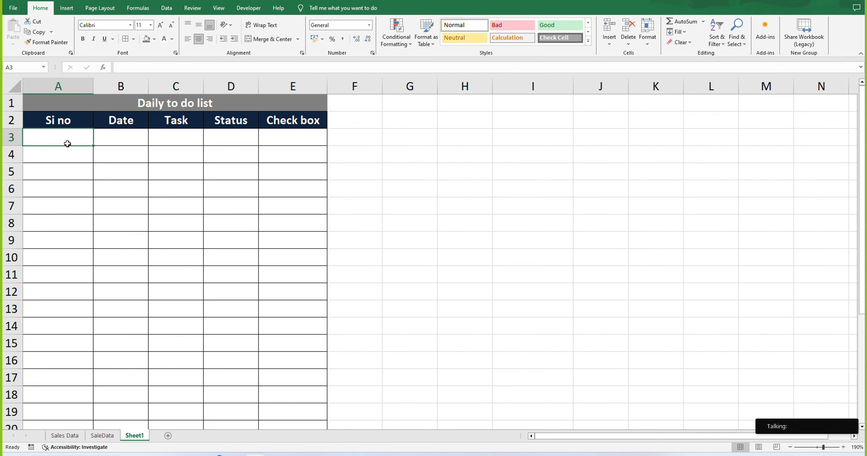
pyautogui.click(71, 124)
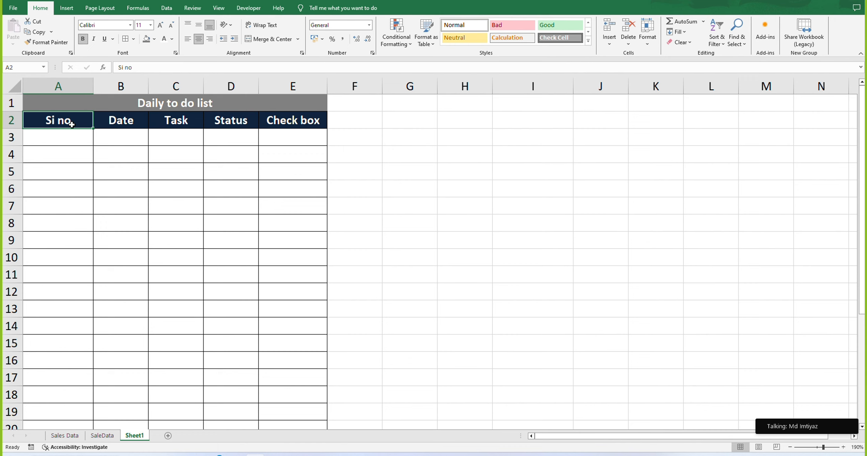
pyautogui.click(138, 126)
pyautogui.click(195, 124)
pyautogui.click(253, 123)
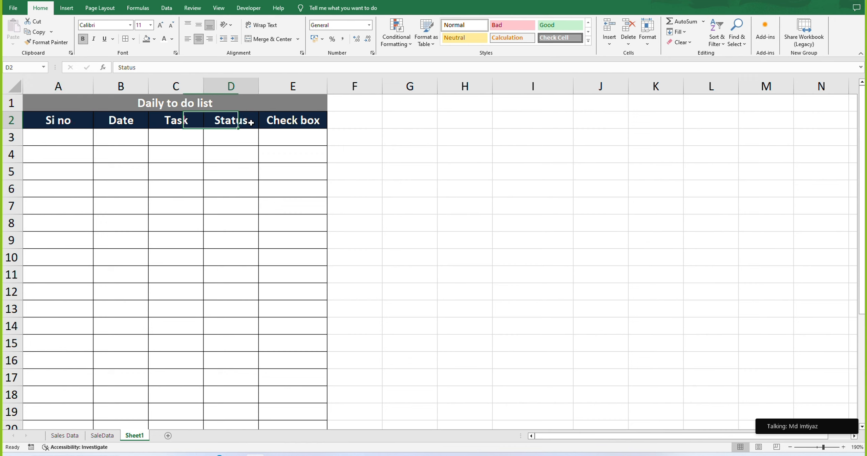
pyautogui.click(310, 122)
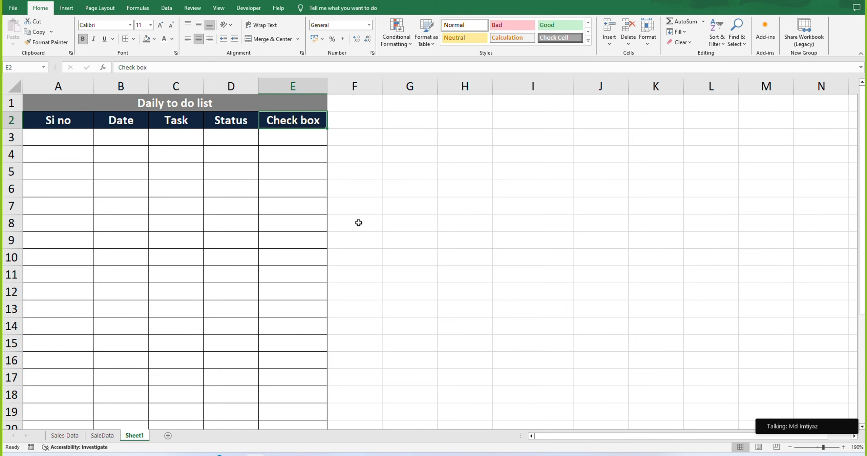
pyautogui.click(237, 144)
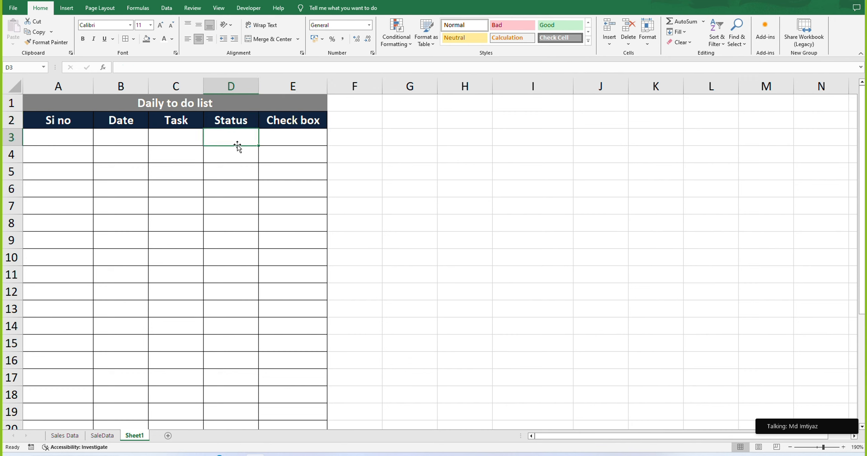
# Step: Number the Si no column by entering 1 in A3 and +A3+1 in A4, then filling both down the list
pyautogui.click(82, 134)
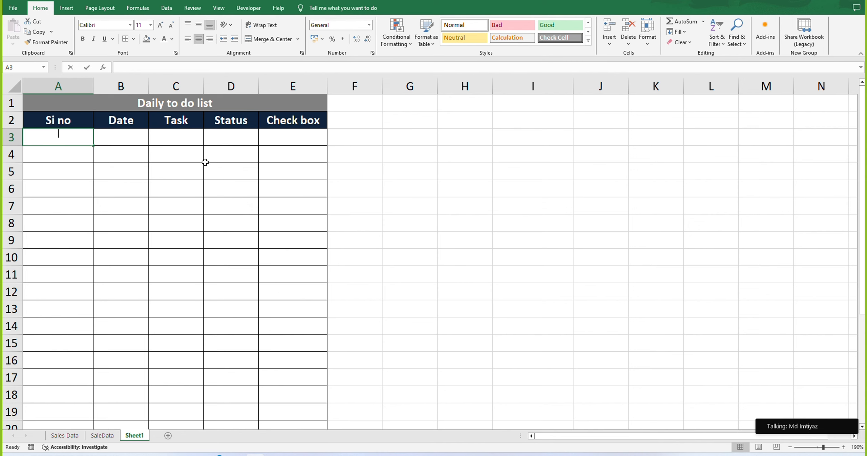
pyautogui.write('1')
pyautogui.press('Return')
pyautogui.write('+')
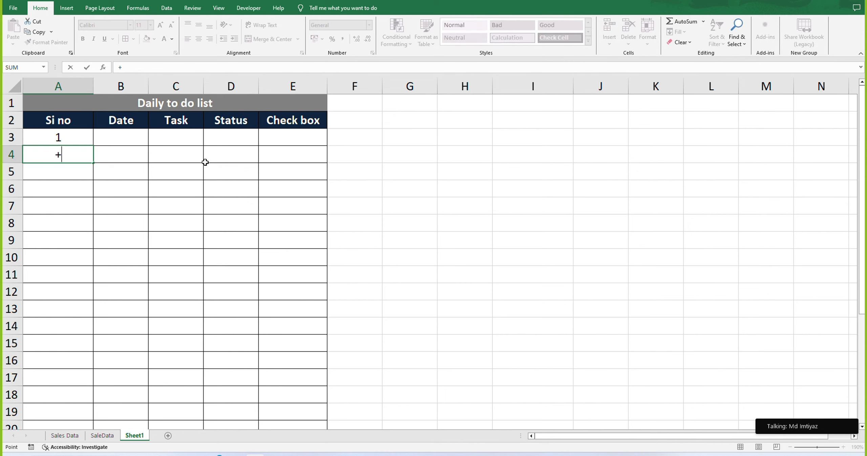
pyautogui.press('Up')
pyautogui.write('+1')
pyautogui.press('Return')
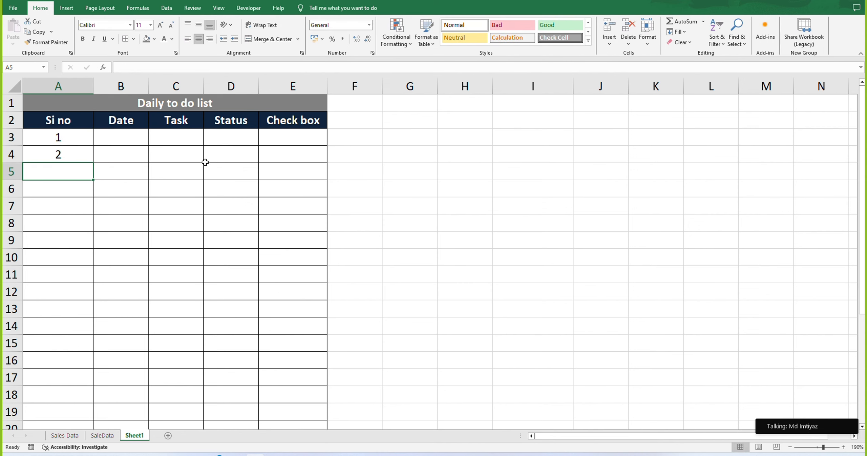
pyautogui.moveTo(87, 140); pyautogui.dragTo(88, 430)
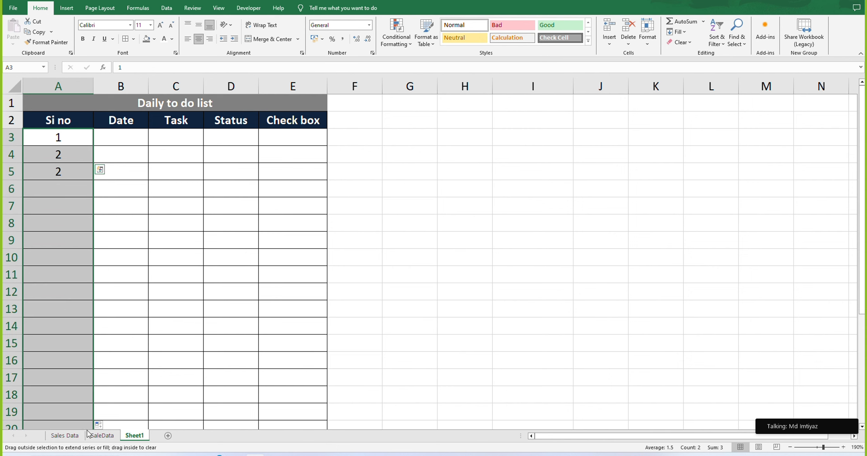
# Step: Enter the formula +TODAY() in B3 under Date
pyautogui.click(120, 137)
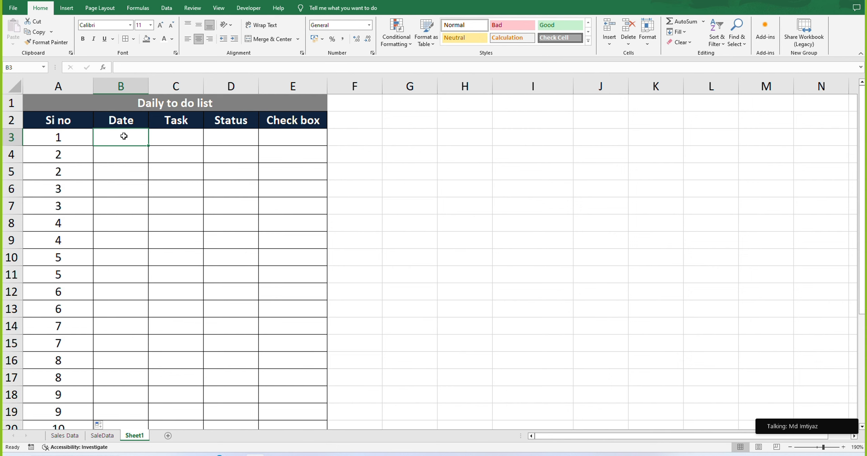
pyautogui.write('+')
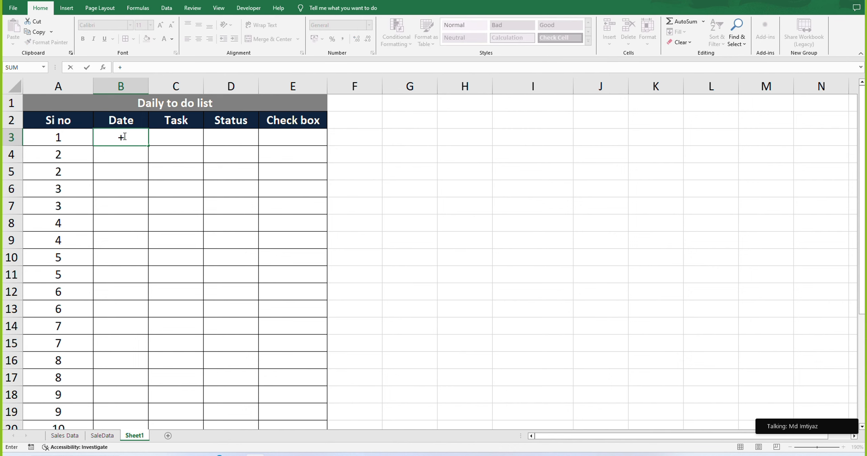
pyautogui.write('today')
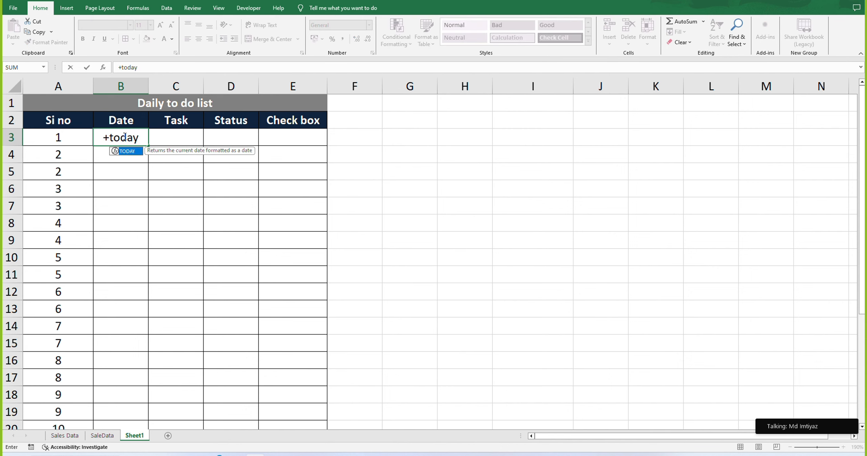
pyautogui.write('(')
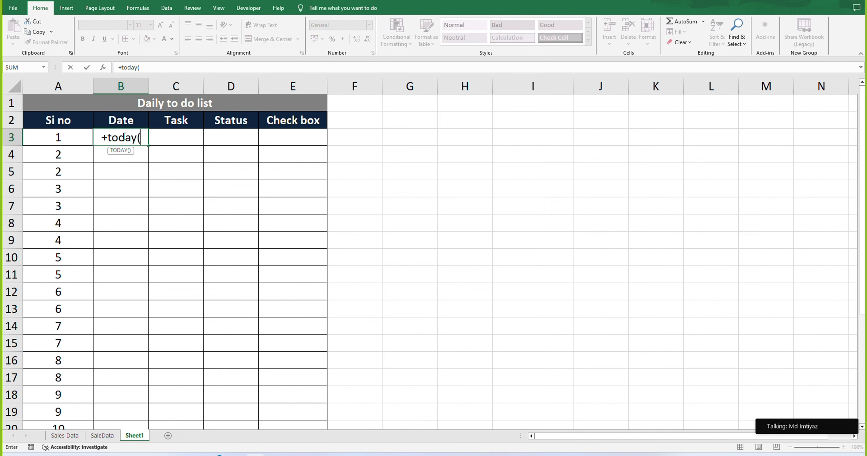
pyautogui.write(')')
pyautogui.hotkey('ctrl', 'Return')
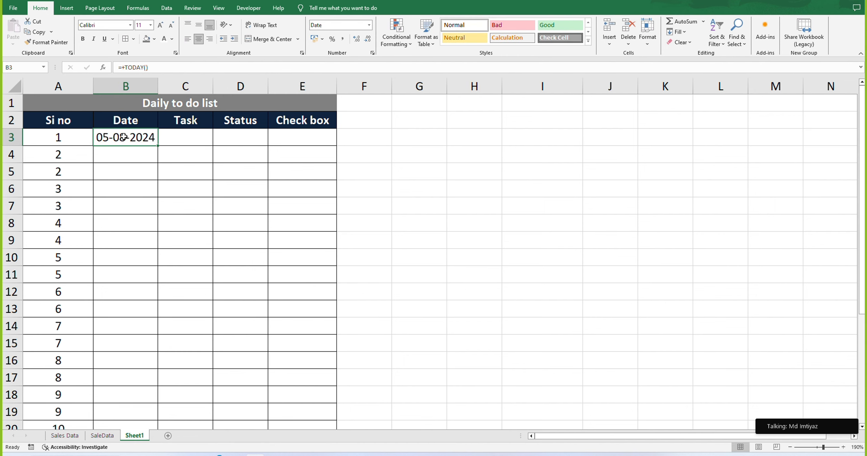
# Step: Fill the B3 date formula down the Date column and widen the Task column
pyautogui.moveTo(158, 146); pyautogui.dragTo(145, 401)
pyautogui.scroll(1, 159, 244)
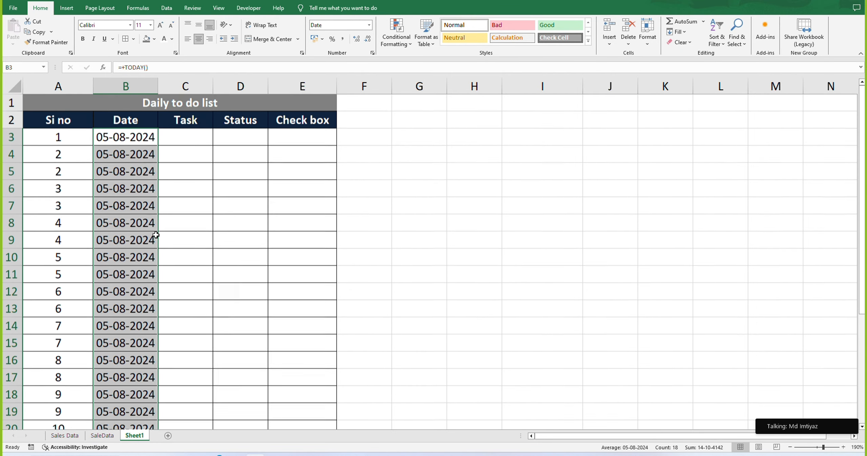
pyautogui.click(175, 130)
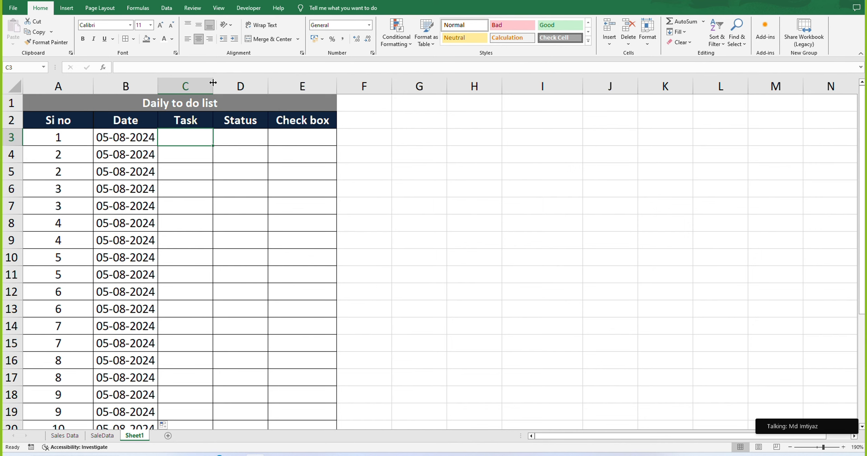
pyautogui.moveTo(215, 83); pyautogui.dragTo(240, 83)
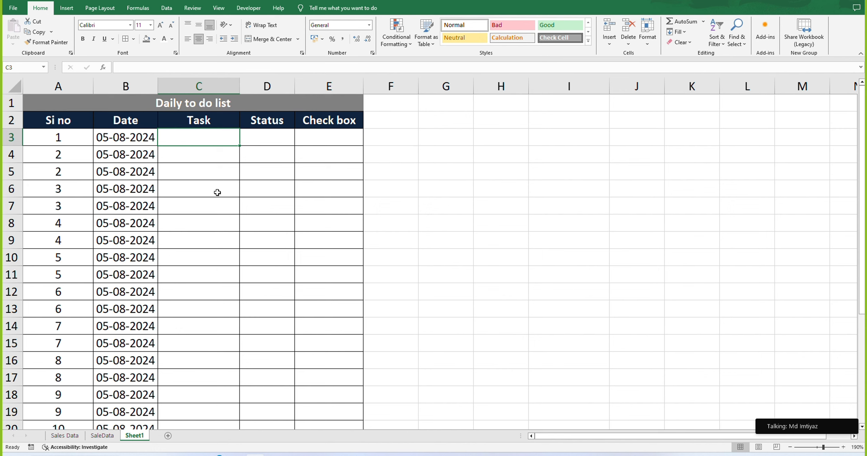
# Step: Enter the task "Need to send an E-mail to client" in C3 and widen the Task column to fit it
pyautogui.write('Need')
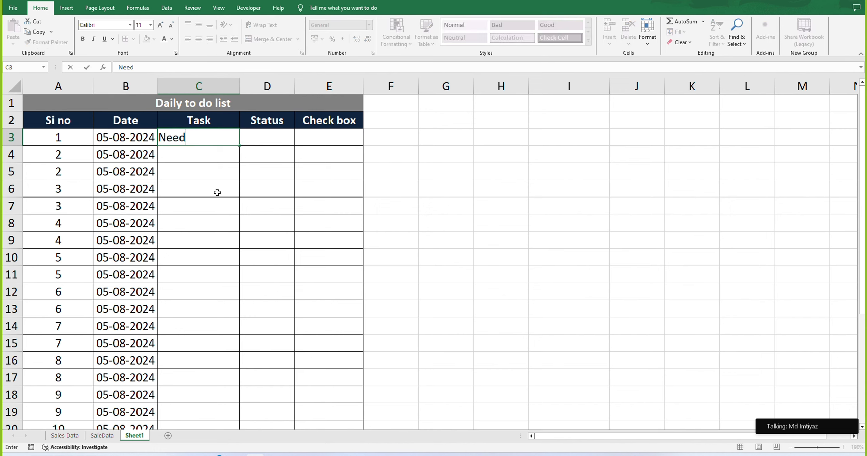
pyautogui.write(' to send a')
pyautogui.write('n E')
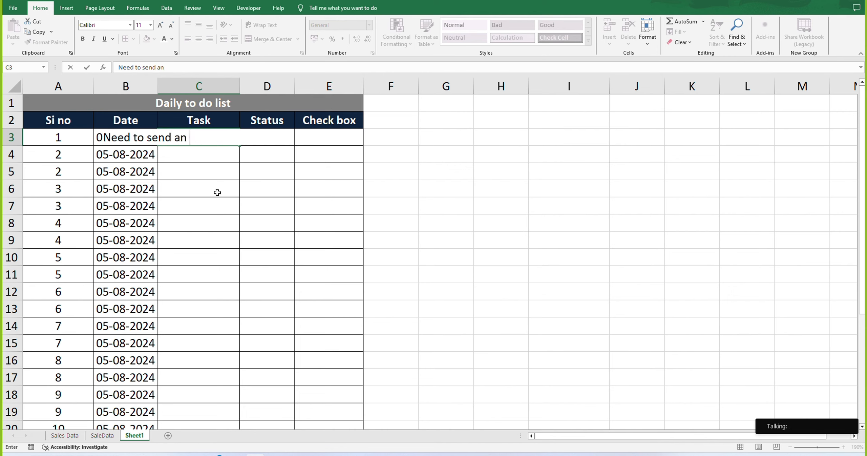
pyautogui.write('-mail to clien')
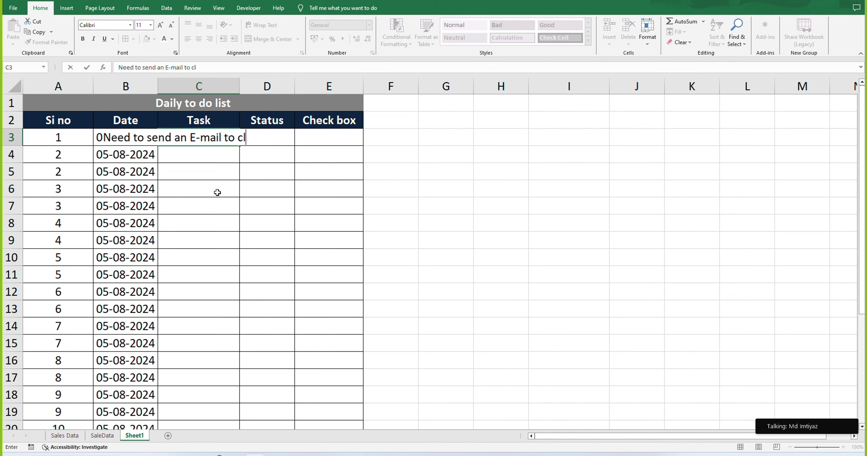
pyautogui.write('t')
pyautogui.press('Return')
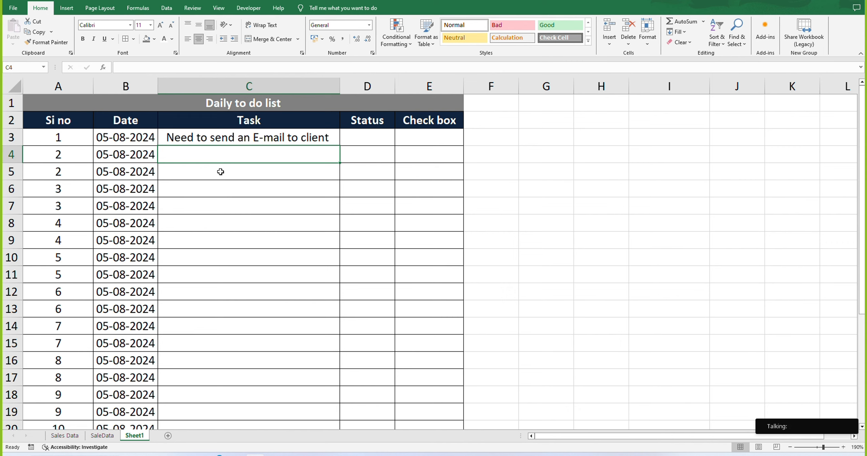
# Step: Enter the task "check Quality report" in C4
pyautogui.write('chekc')
pyautogui.press('BackSpace')
pyautogui.press('BackSpace')
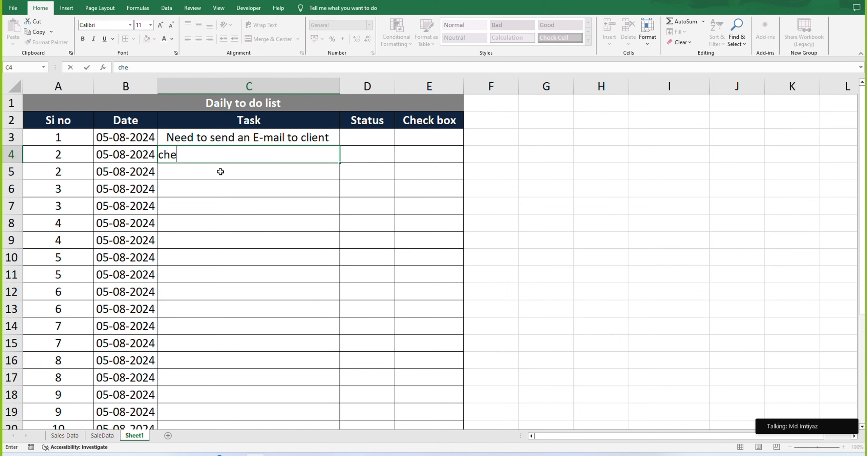
pyautogui.write('ck Qualit')
pyautogui.write('y report')
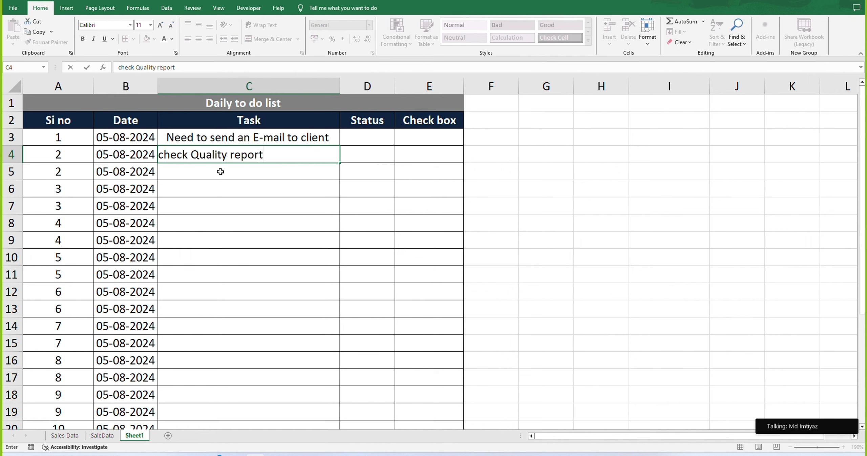
pyautogui.press('Return')
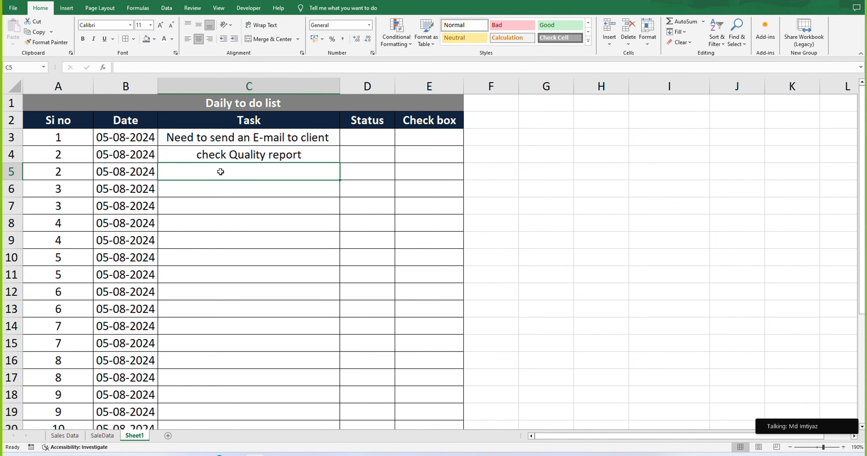
# Step: Enter the task "Check production report" in C5
pyautogui.write('Che')
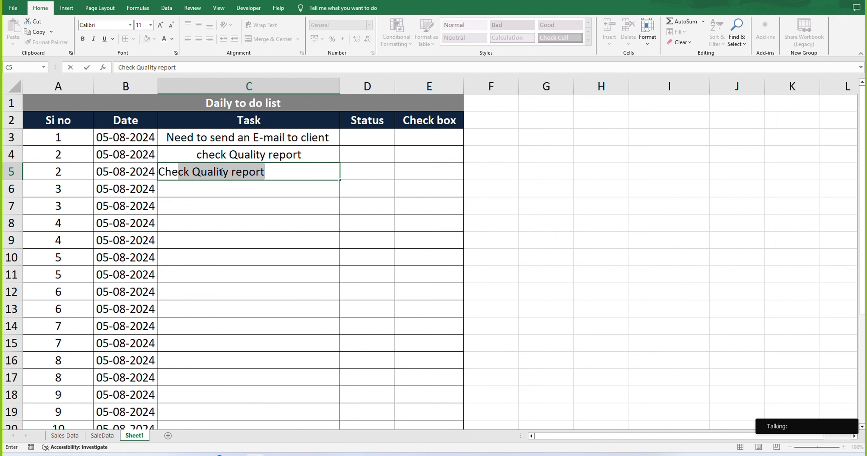
pyautogui.write('ck')
pyautogui.press('BackSpace')
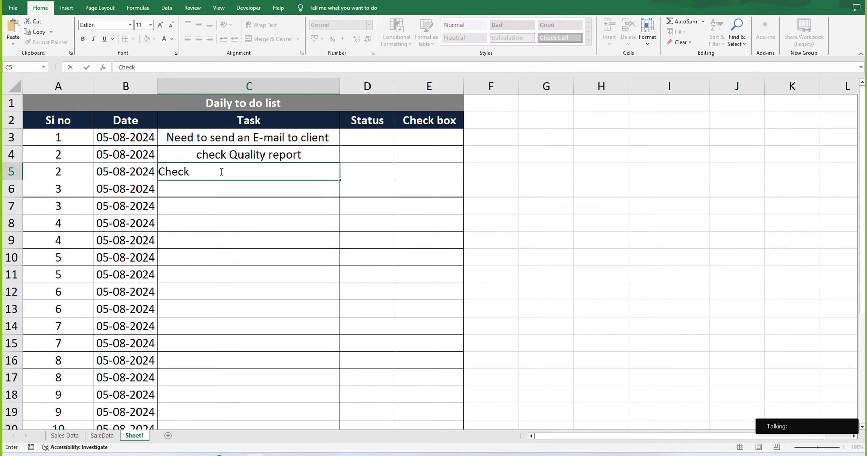
pyautogui.write('p')
pyautogui.write('produtio')
pyautogui.press('BackSpace')
pyautogui.write('ction')
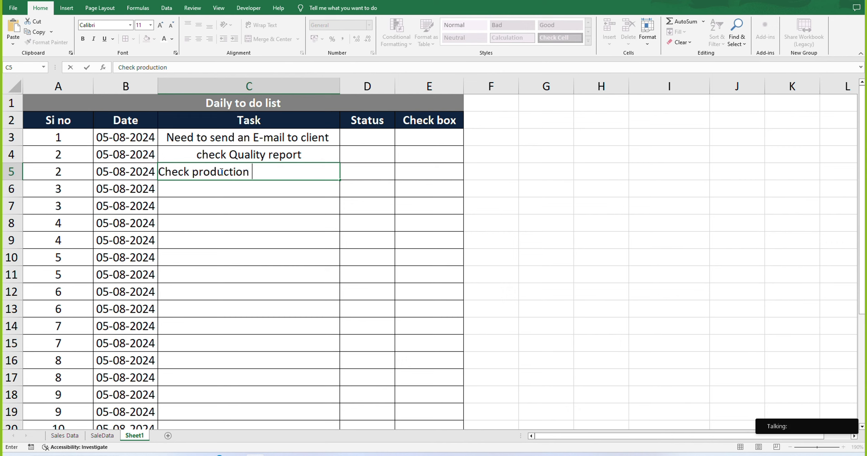
pyautogui.write(' report')
pyautogui.press('Tab')
pyautogui.click(342, 205)
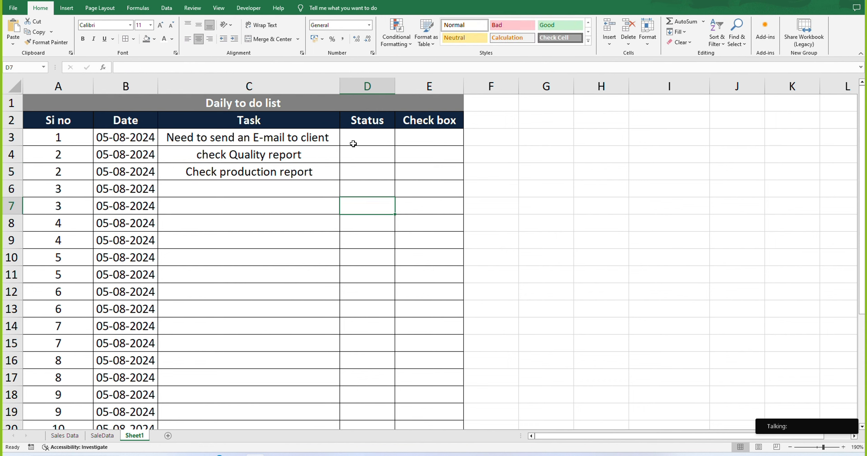
# Step: Add List data validation to Status cell D3, using I2:I3 as the source range
pyautogui.click(359, 134)
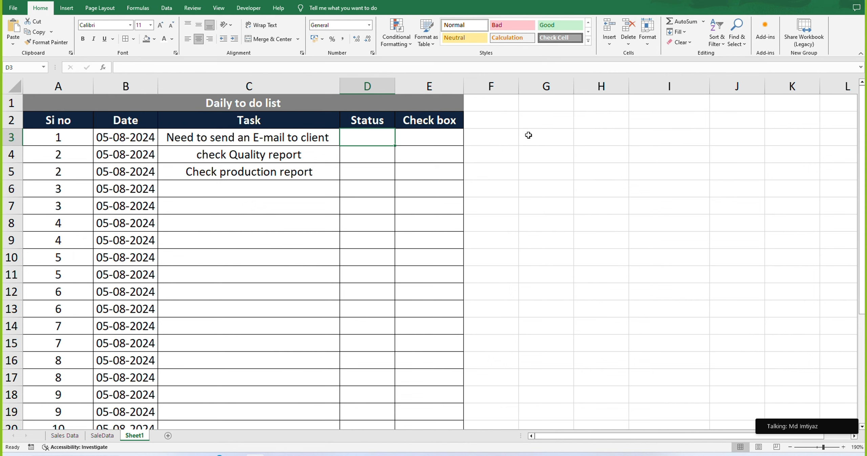
pyautogui.click(606, 132)
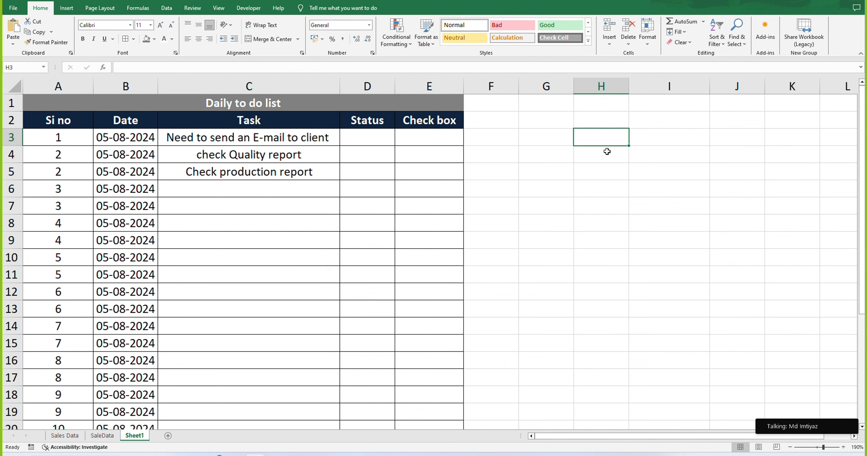
pyautogui.click(384, 145)
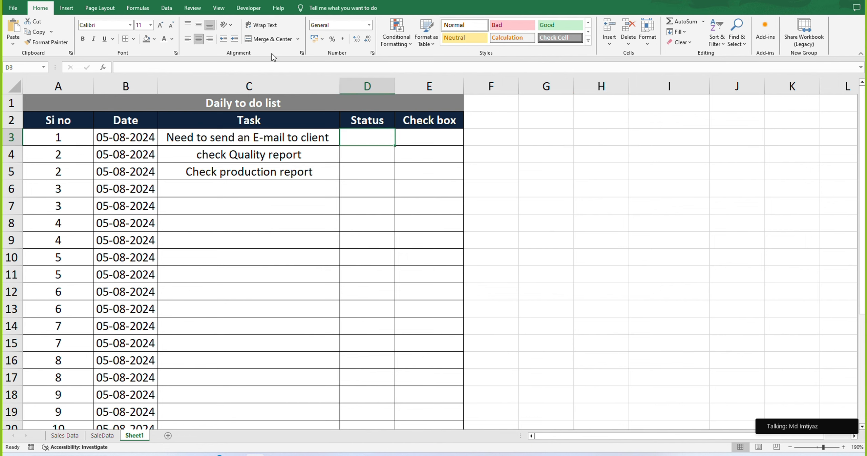
pyautogui.click(166, 8)
pyautogui.click(438, 44)
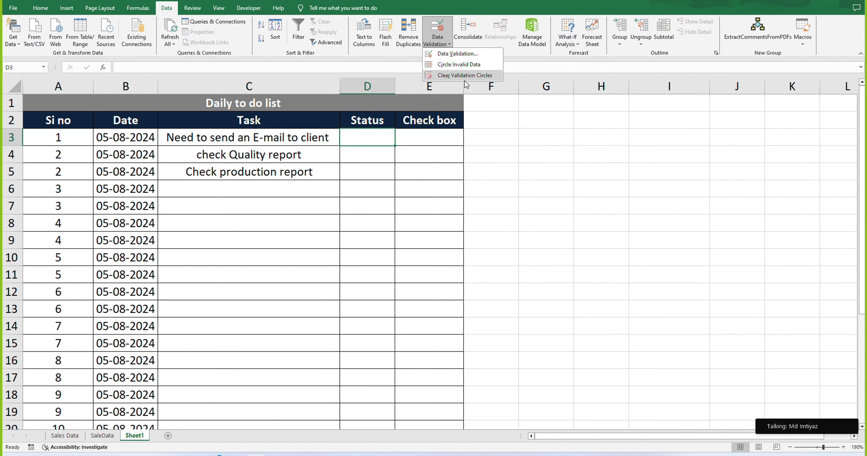
pyautogui.click(464, 56)
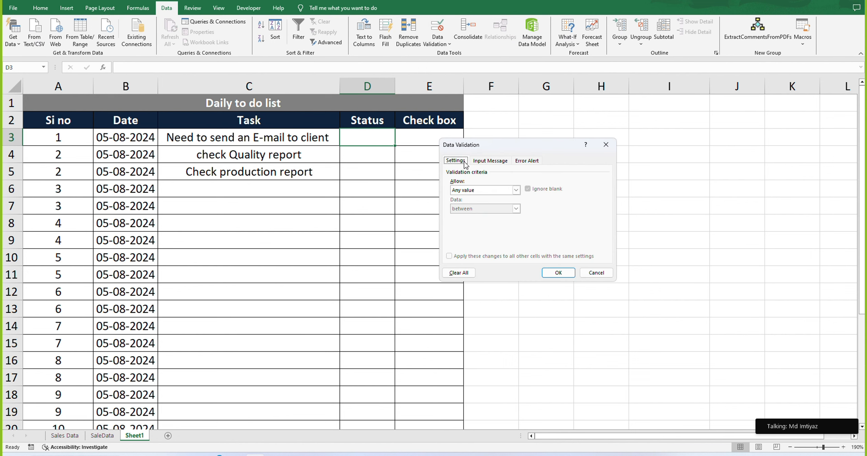
pyautogui.click(482, 192)
pyautogui.click(475, 216)
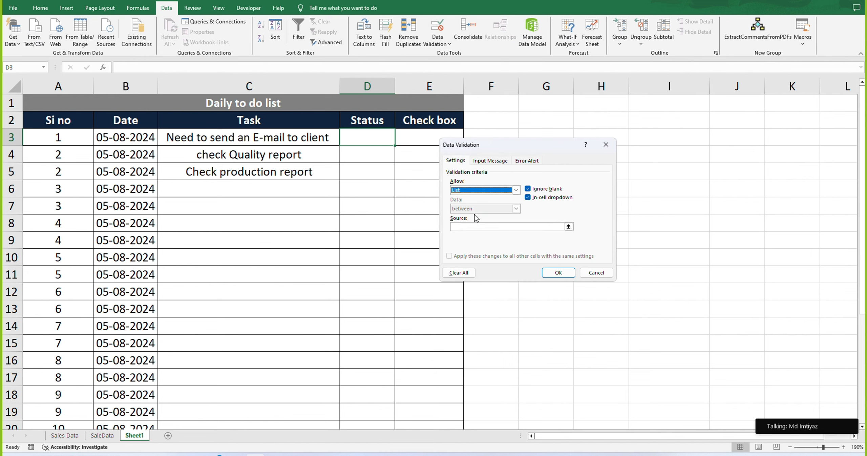
pyautogui.click(472, 228)
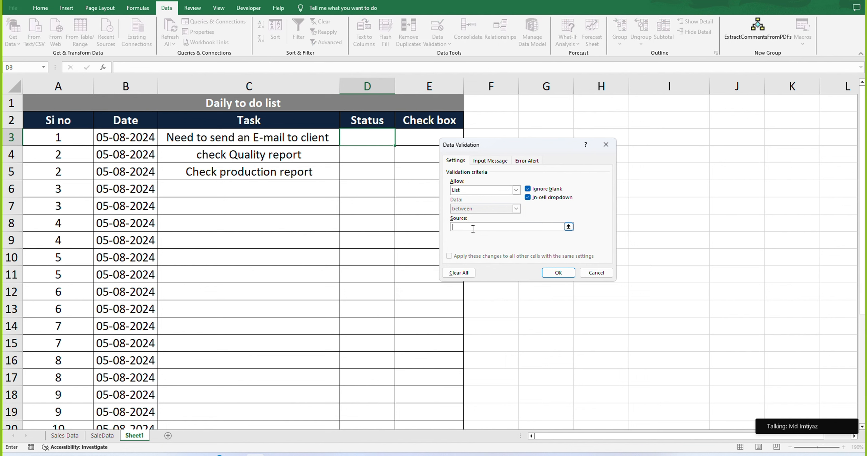
pyautogui.click(568, 227)
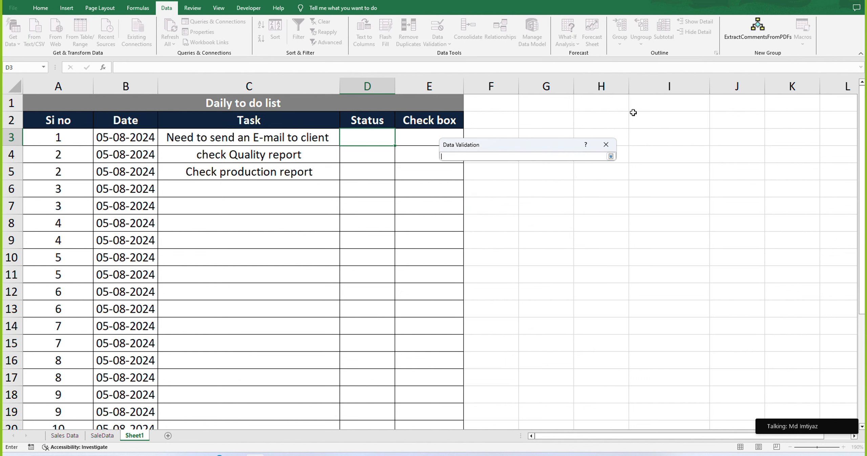
pyautogui.click(645, 116)
pyautogui.moveTo(645, 116); pyautogui.dragTo(649, 139)
pyautogui.click(559, 272)
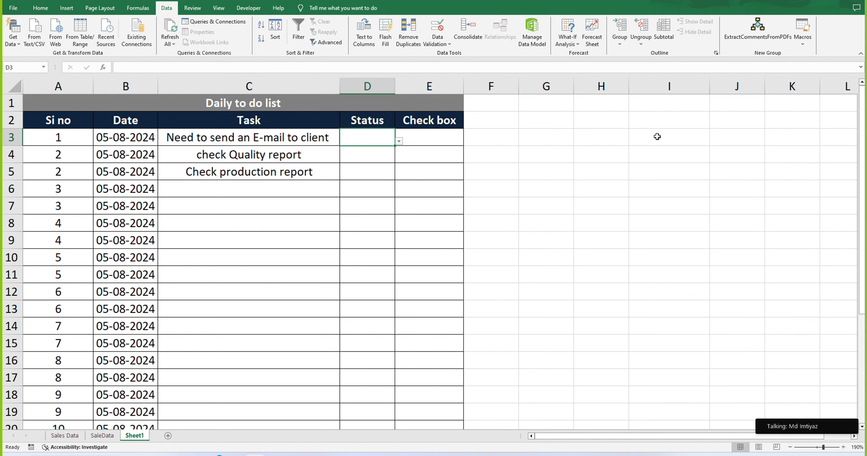
# Step: Enter the dropdown source values Pending in I2 and Completed in I3
pyautogui.click(663, 124)
pyautogui.write('Pendi')
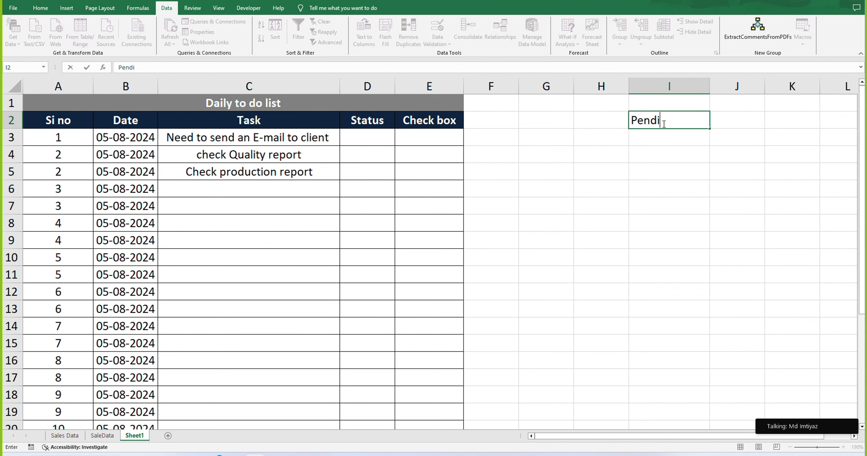
pyautogui.write('ng')
pyautogui.press('Return')
pyautogui.write('Co')
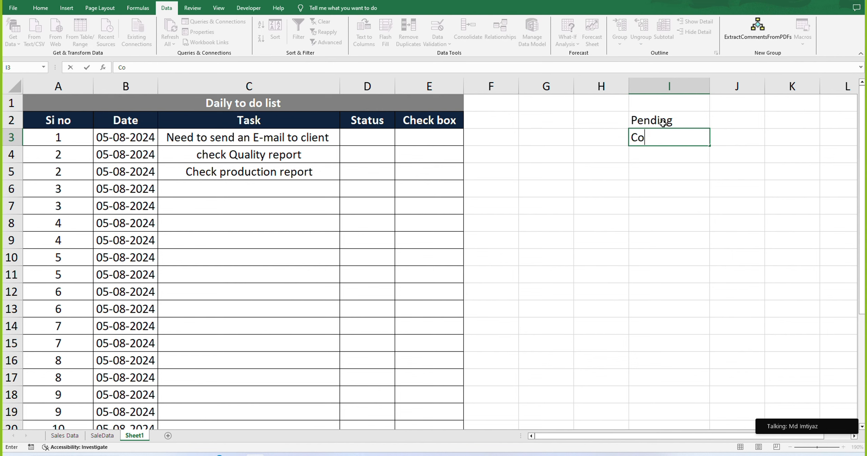
pyautogui.write('mpleted')
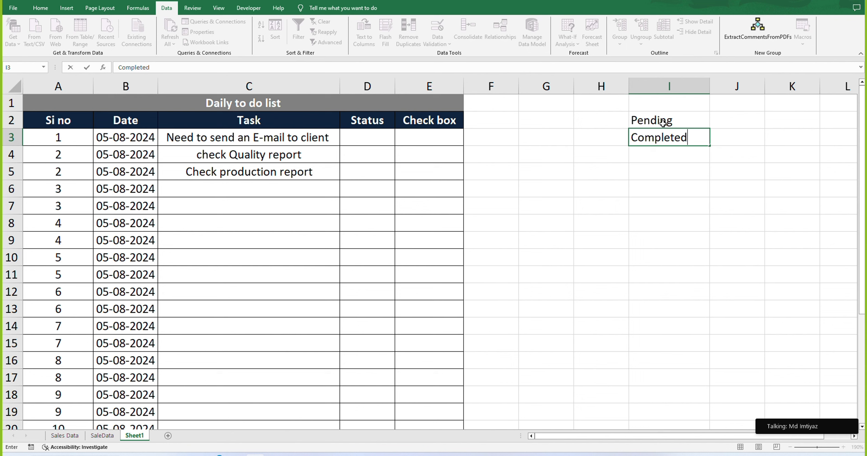
pyautogui.press('Return')
# Step: Choose Pending from the Status dropdown in D3
pyautogui.click(369, 141)
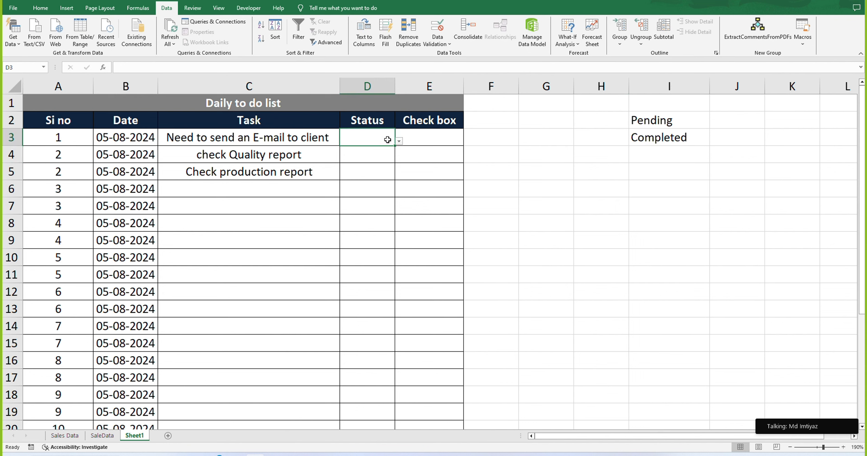
pyautogui.click(398, 141)
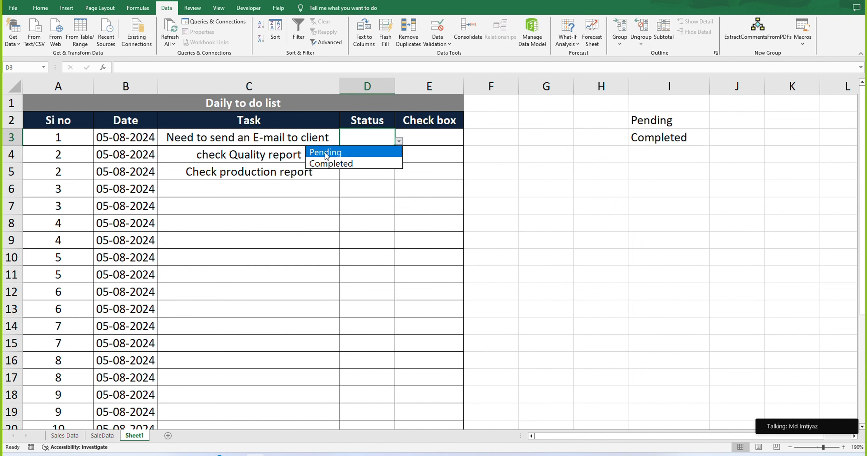
pyautogui.click(372, 188)
pyautogui.click(398, 141)
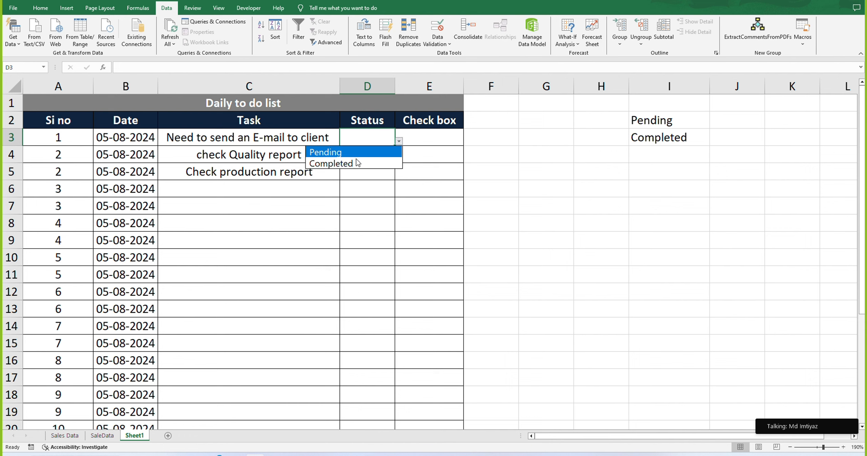
pyautogui.click(333, 153)
# Step: Fill the D3 Status dropdown down to D5, then clear the entries in D3:D5 while keeping the dropdowns
pyautogui.click(387, 151)
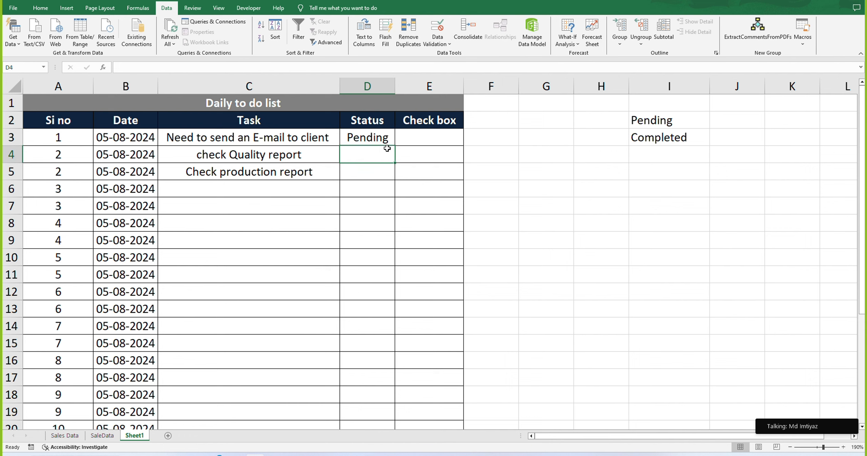
pyautogui.click(387, 143)
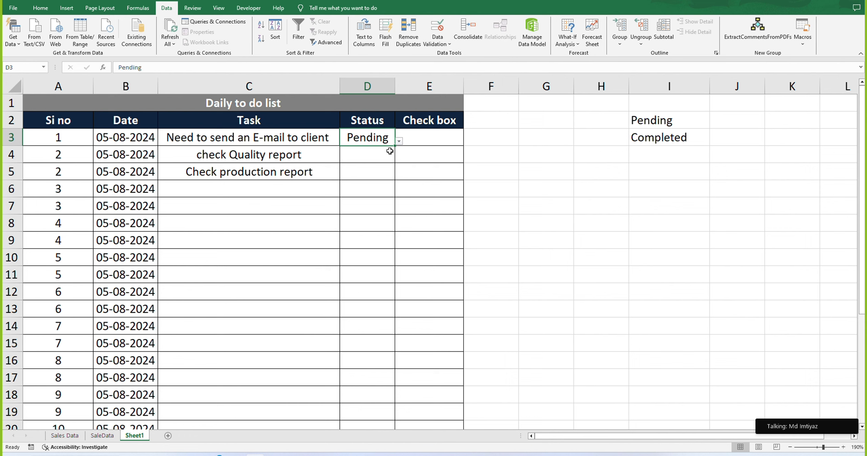
pyautogui.keyDown('shift'); pyautogui.click(354, 175); pyautogui.keyUp('shift')
pyautogui.hotkey('ctrl', 'd')
pyautogui.click(376, 183)
pyautogui.moveTo(374, 160); pyautogui.dragTo(374, 173)
pyautogui.press('Delete')
pyautogui.click(376, 140)
pyautogui.press('Delete')
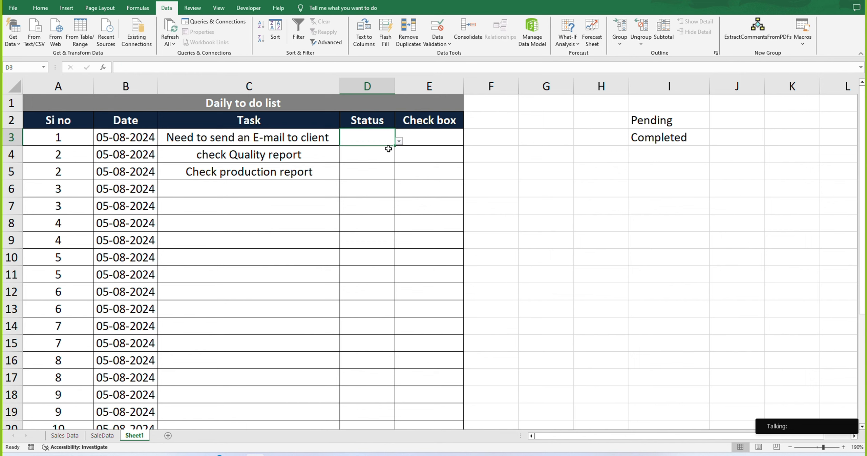
pyautogui.click(386, 151)
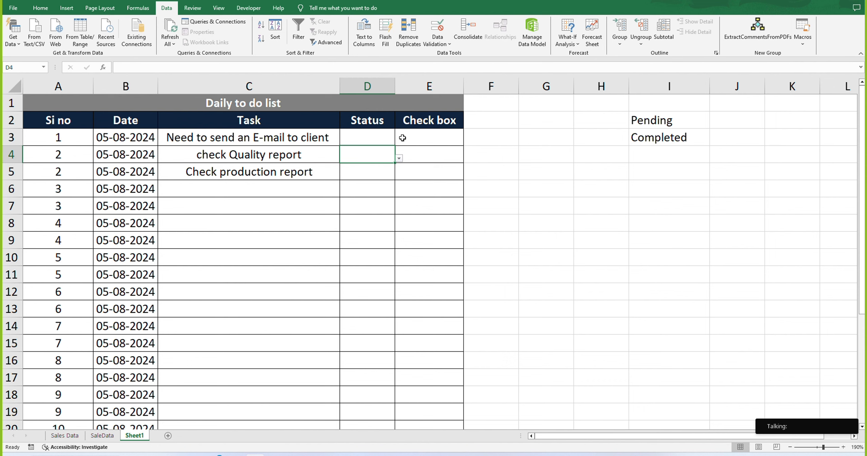
pyautogui.scroll(-1, 402, 138)
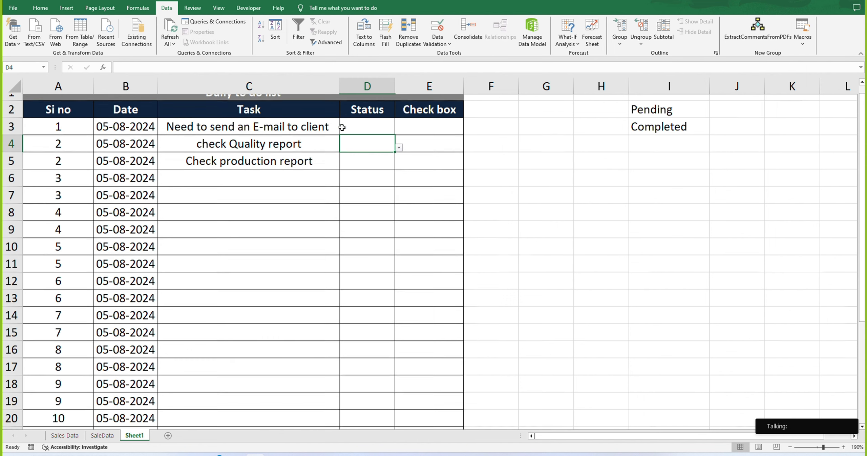
pyautogui.scroll(1, 417, 122)
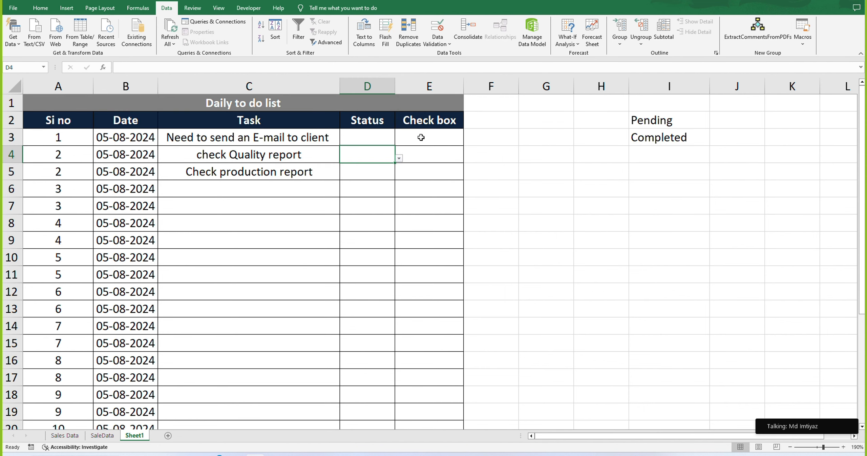
# Step: Insert a form-control check box in E3 and remove its label text
pyautogui.click(421, 136)
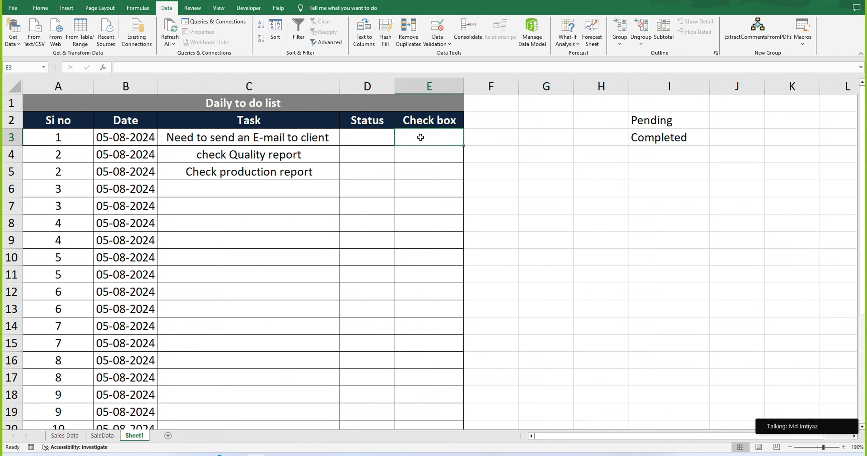
pyautogui.click(243, 10)
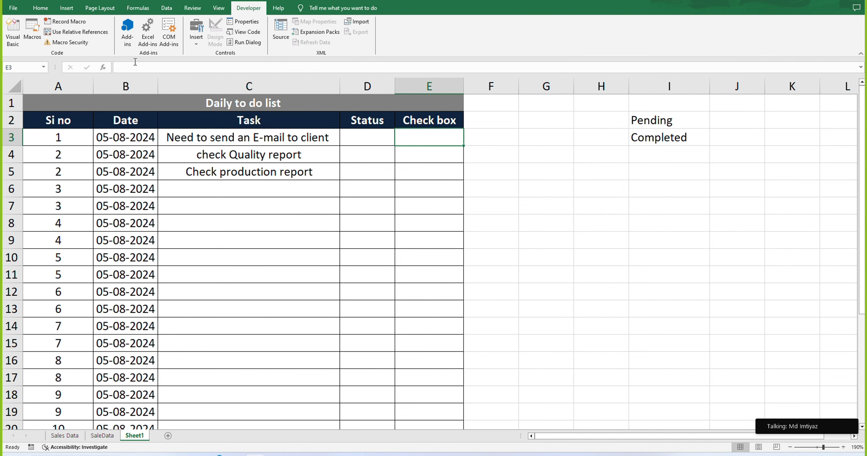
pyautogui.click(197, 34)
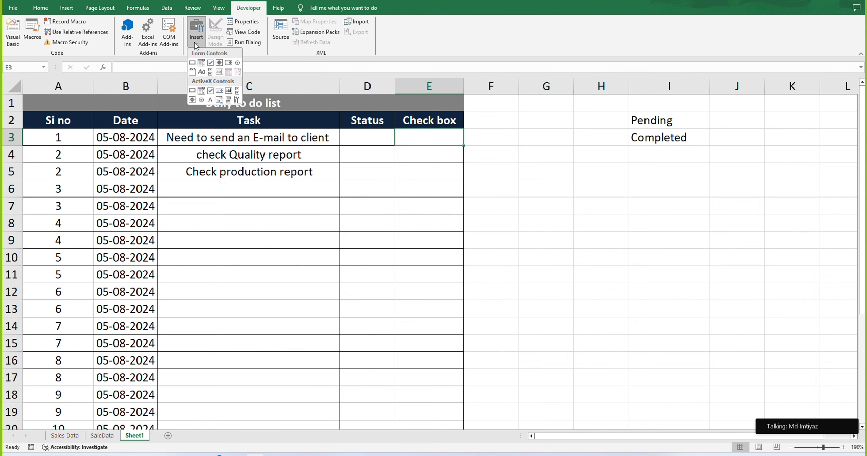
pyautogui.click(211, 63)
pyautogui.moveTo(418, 129); pyautogui.dragTo(445, 147)
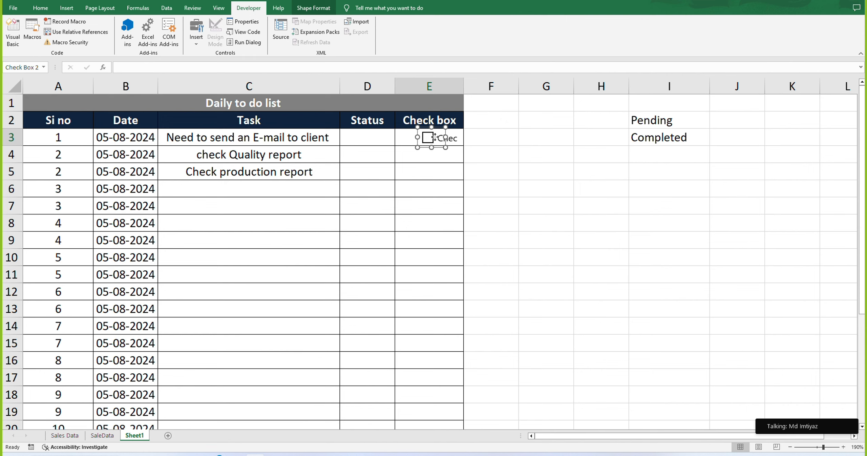
pyautogui.rightClick(435, 138)
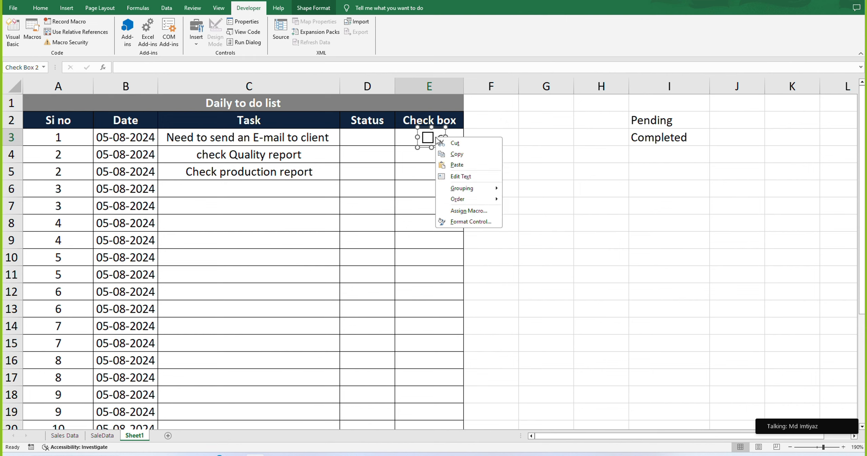
pyautogui.click(461, 176)
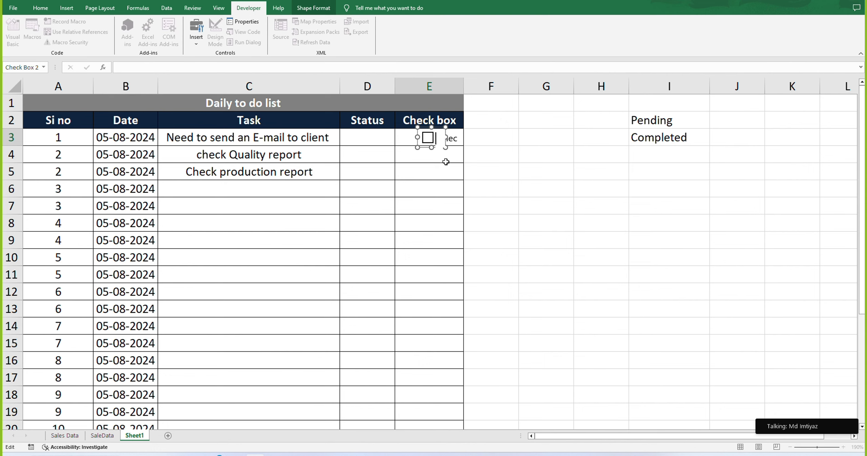
pyautogui.click(441, 180)
# Step: Copy the E3 check box down into E4 and E5
pyautogui.moveTo(430, 182); pyautogui.dragTo(427, 137)
pyautogui.hotkey('ctrl', 'd')
pyautogui.click(472, 207)
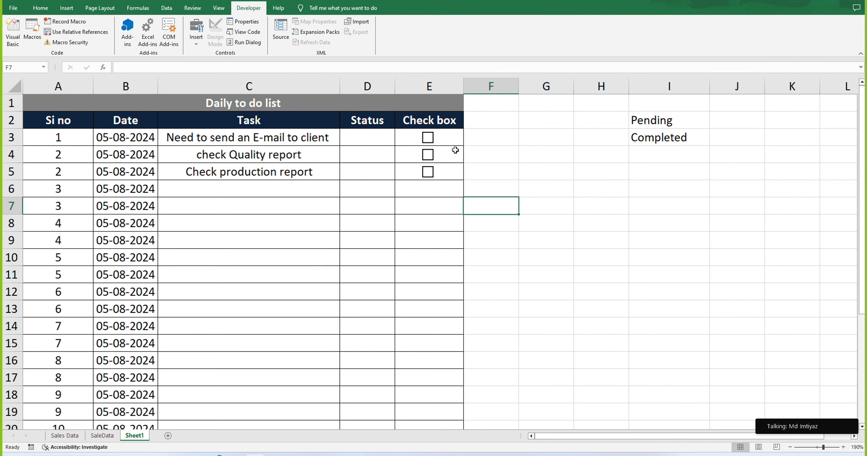
# Step: Link the E3 check box to cell F3 in its control formatting
pyautogui.click(428, 138)
pyautogui.click(495, 133)
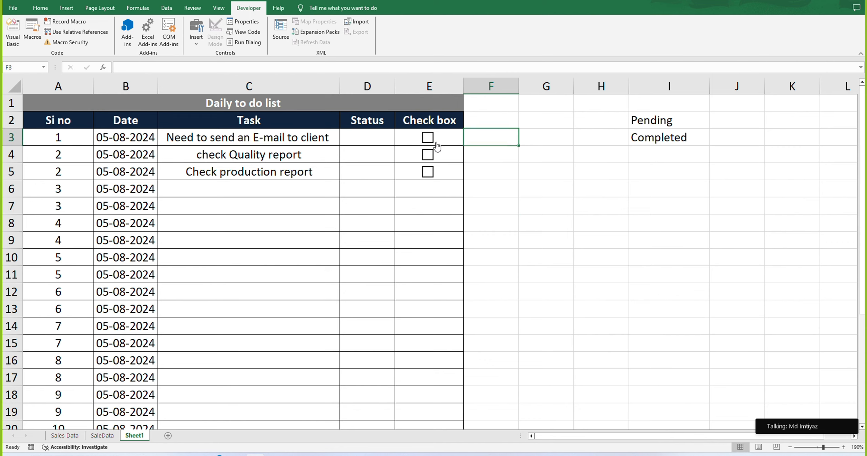
pyautogui.rightClick(441, 138)
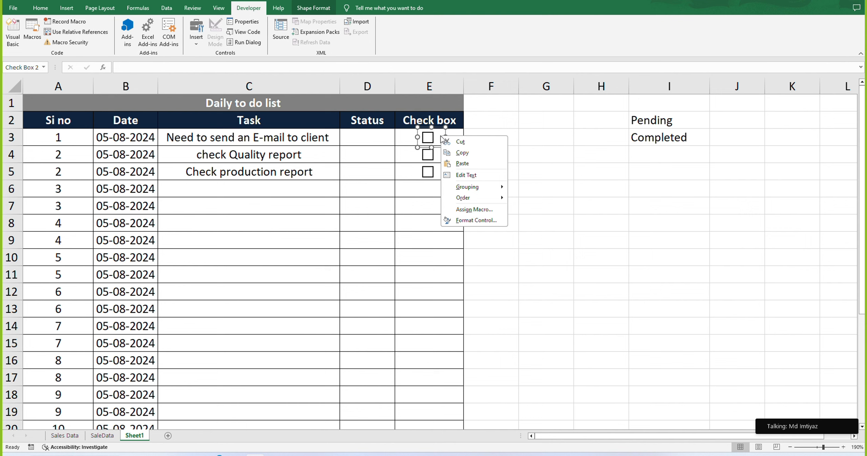
pyautogui.click(472, 224)
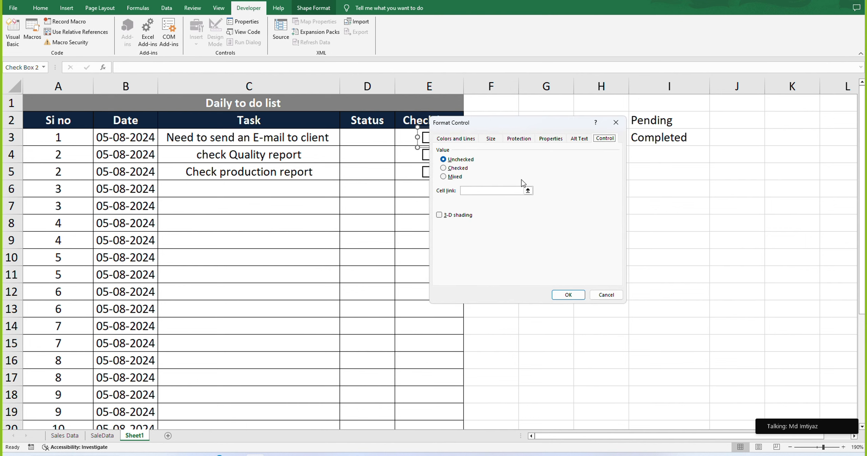
pyautogui.moveTo(529, 124); pyautogui.dragTo(266, 167)
pyautogui.click(230, 233)
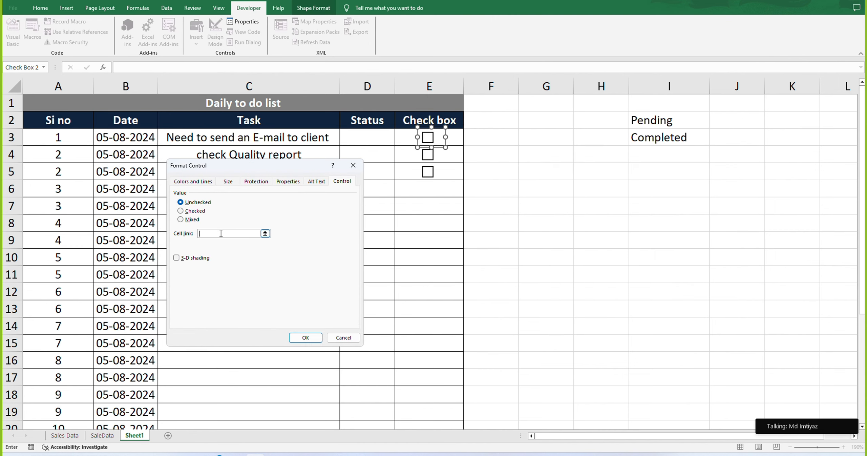
pyautogui.click(481, 136)
pyautogui.press('Return')
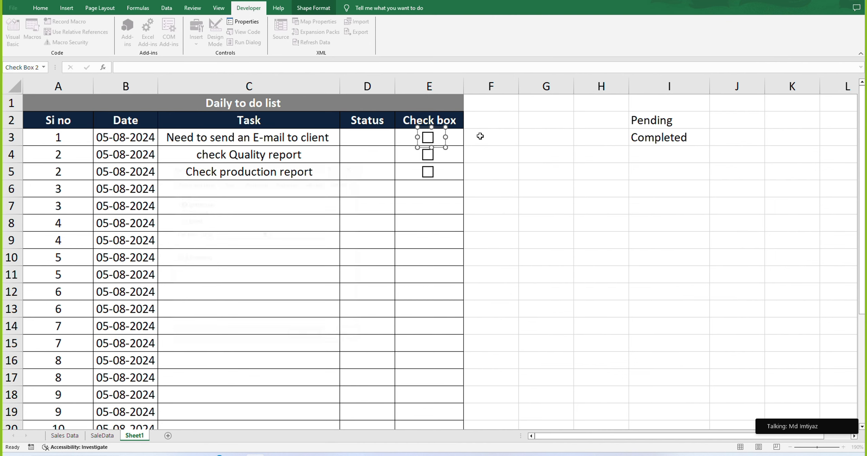
# Step: Link the E4 check box to cell F4
pyautogui.rightClick(438, 157)
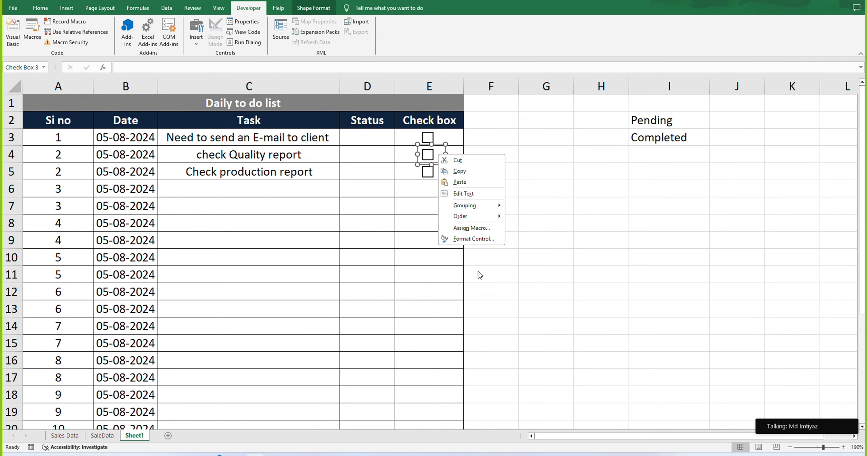
pyautogui.click(471, 238)
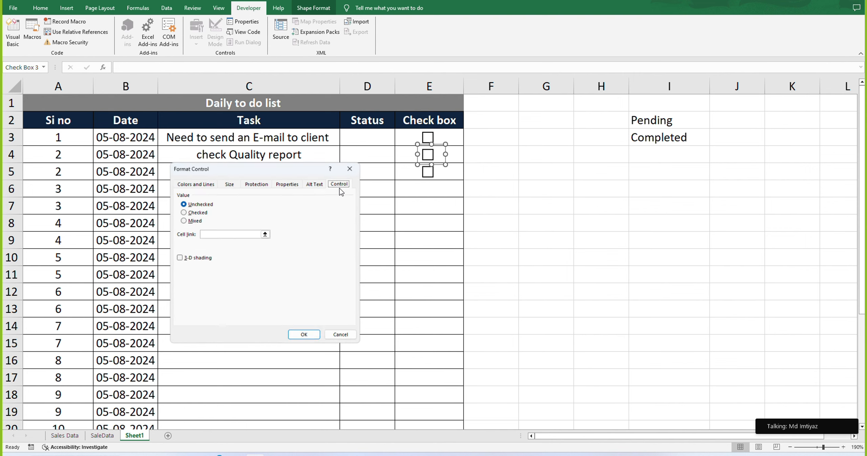
pyautogui.click(233, 234)
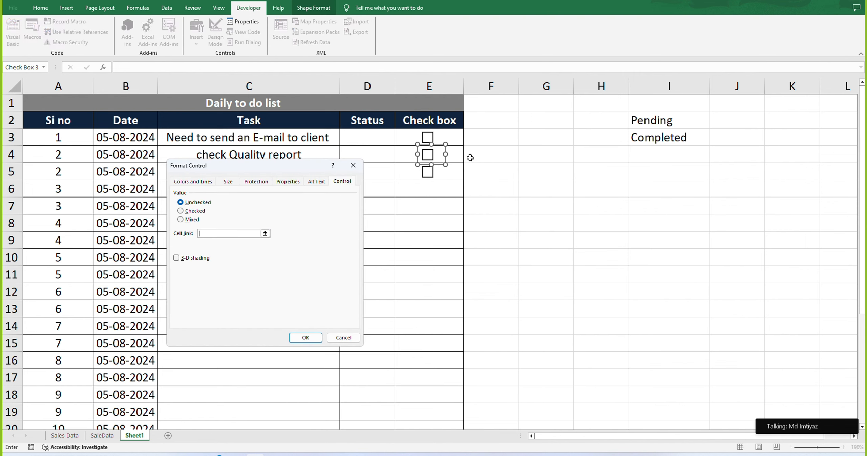
pyautogui.click(481, 152)
pyautogui.press('Return')
# Step: Link the E5 check box to cell F5
pyautogui.rightClick(430, 172)
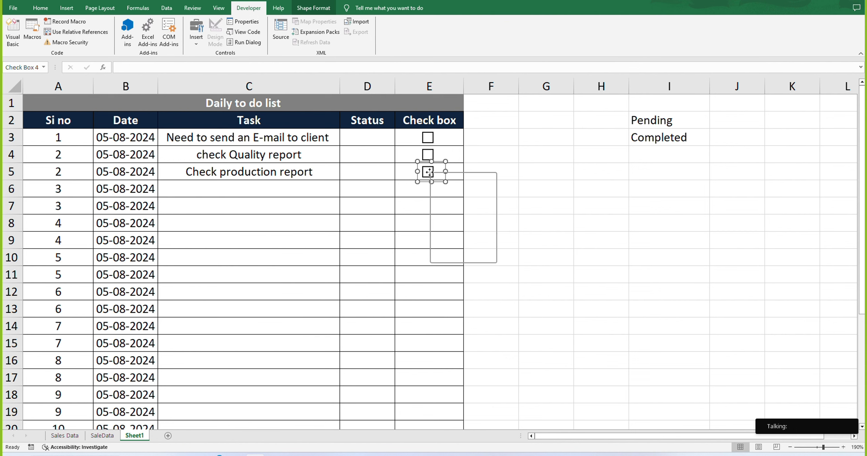
pyautogui.click(458, 257)
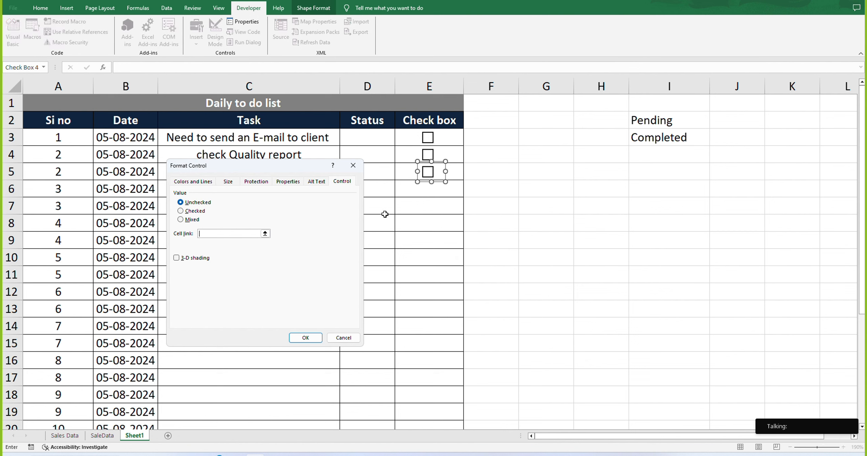
pyautogui.click(480, 171)
pyautogui.press('Return')
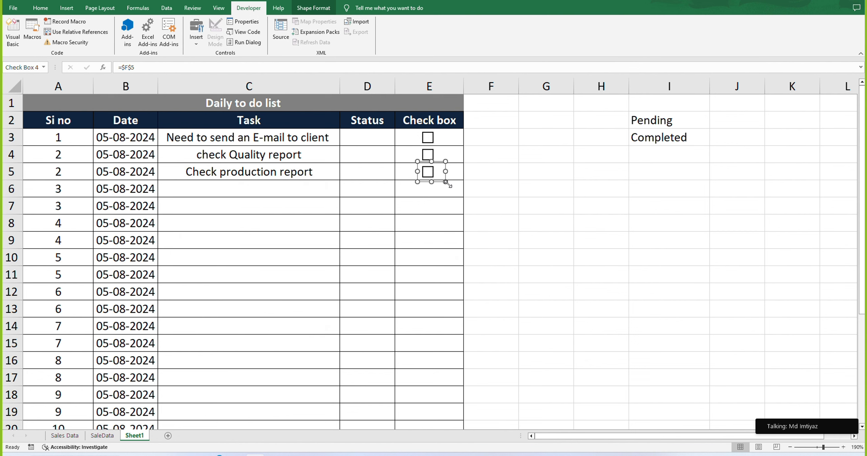
pyautogui.click(442, 202)
# Step: Test the linked cells by ticking the check boxes in E3:E5 and unticking all three again
pyautogui.click(427, 138)
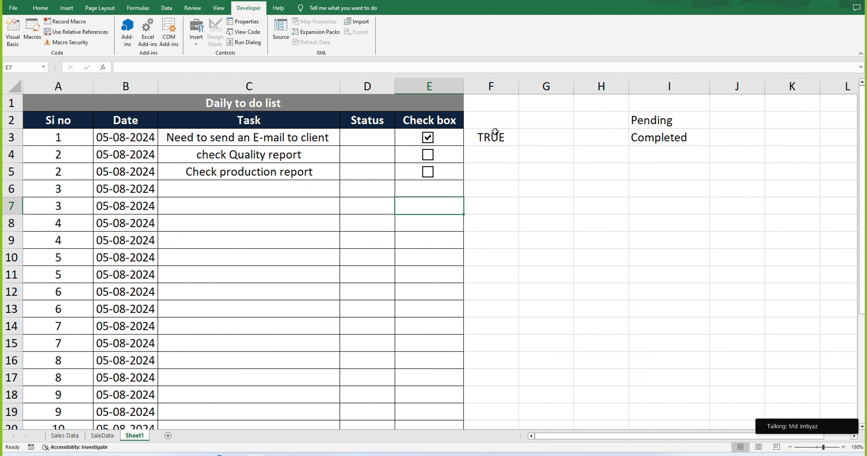
pyautogui.click(428, 155)
pyautogui.click(428, 172)
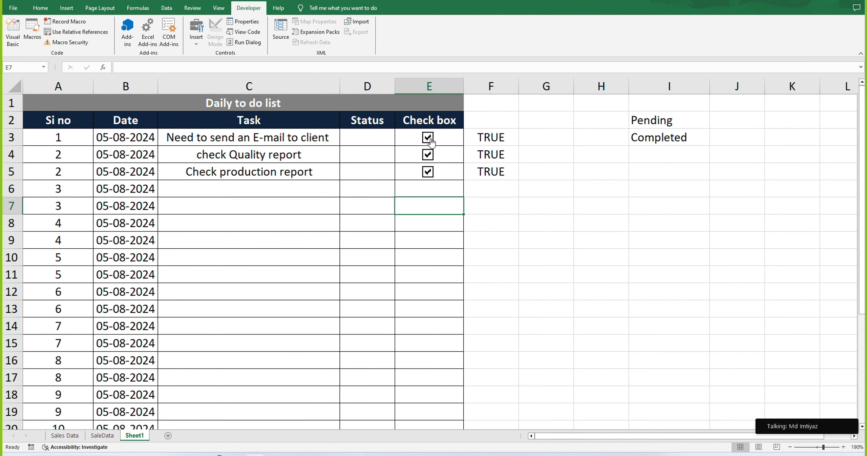
pyautogui.click(428, 137)
pyautogui.click(427, 155)
pyautogui.click(428, 172)
pyautogui.click(497, 187)
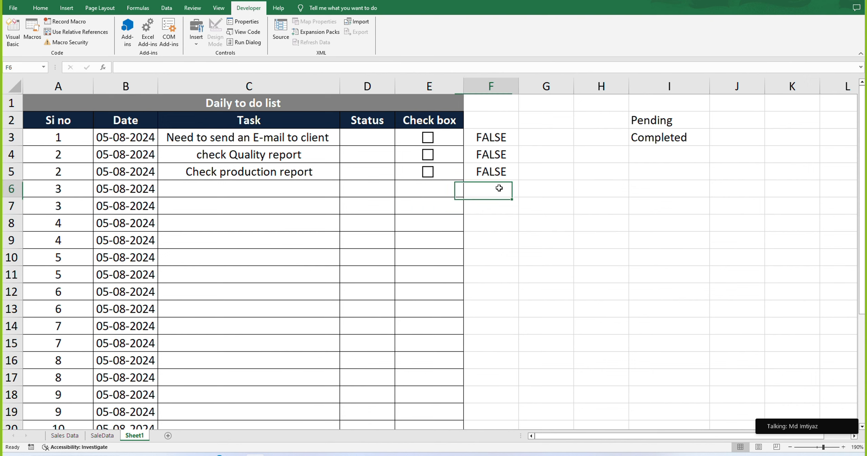
pyautogui.moveTo(499, 138); pyautogui.dragTo(500, 170)
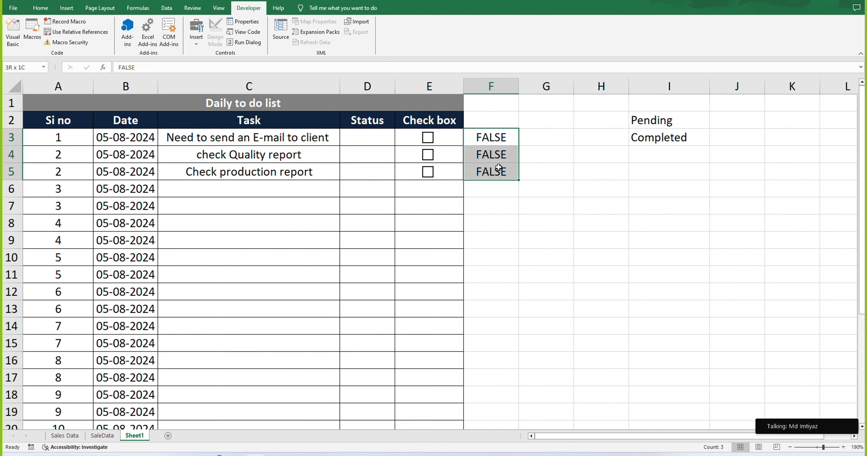
pyautogui.click(376, 142)
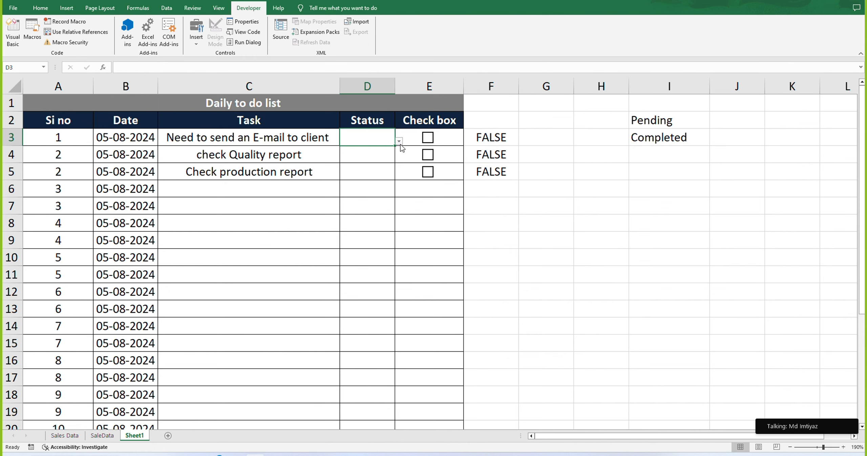
pyautogui.click(366, 209)
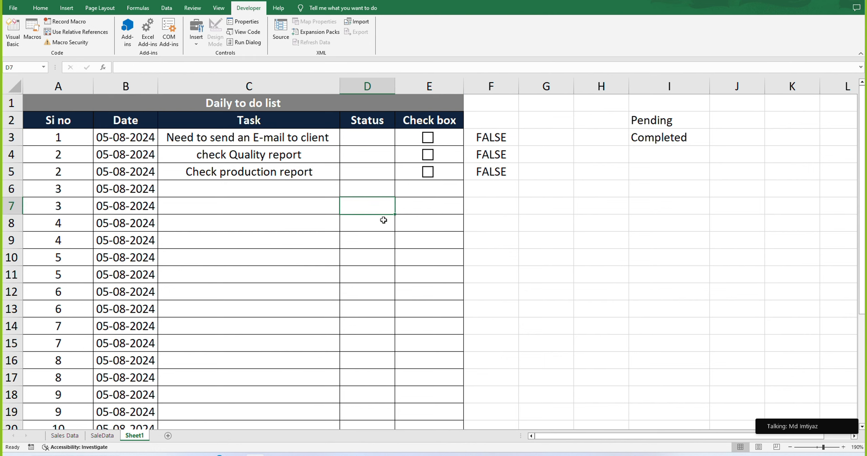
pyautogui.hotkey('ctrl', 'c')
pyautogui.moveTo(376, 141); pyautogui.dragTo(370, 171)
pyautogui.press('Return')
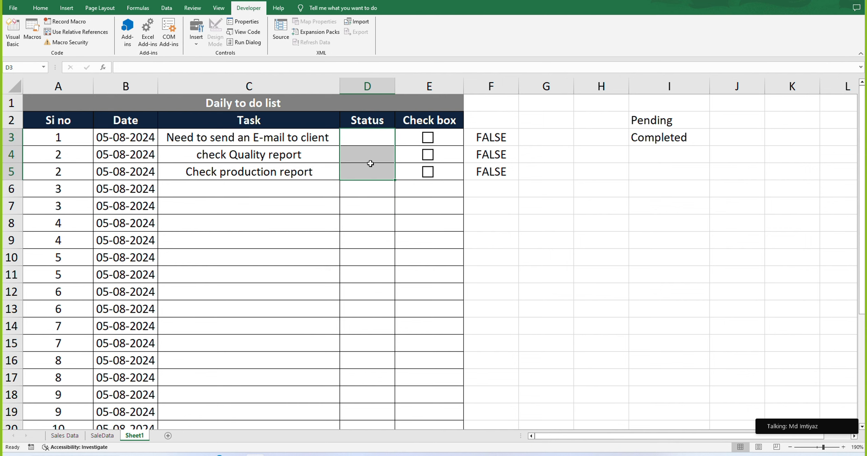
pyautogui.click(369, 140)
pyautogui.write('+')
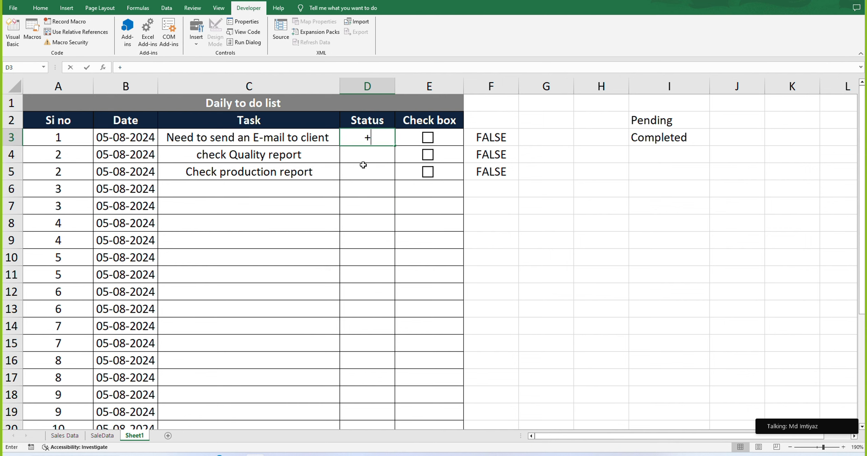
pyautogui.press('Escape')
# Step: Clear the dropdown source values by deleting the contents of I2:I5
pyautogui.moveTo(671, 120); pyautogui.dragTo(672, 178)
pyautogui.press('Delete')
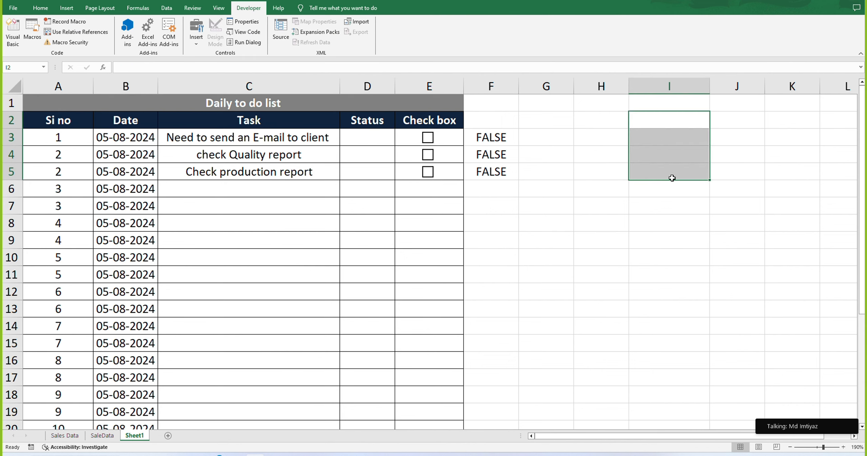
# Step: Enter an IF formula in D3 that returns "Completed" when F3="TRUE", accepting the proposed closing-quote and bracket correction
pyautogui.click(366, 135)
pyautogui.write('+')
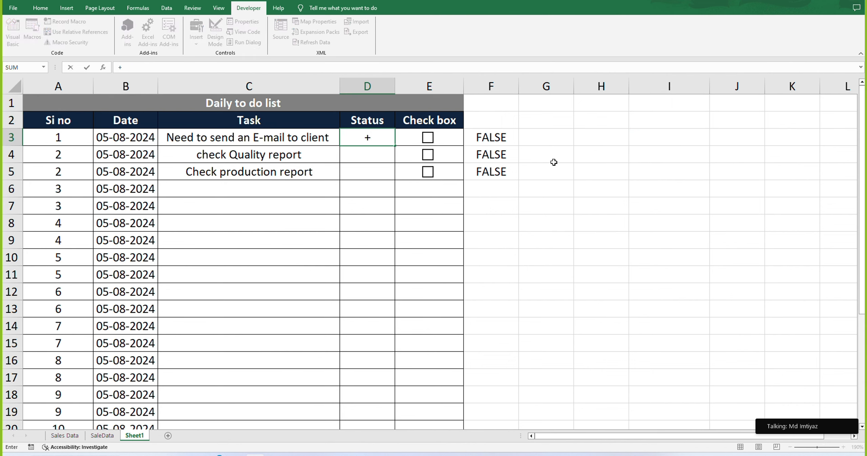
pyautogui.write('if')
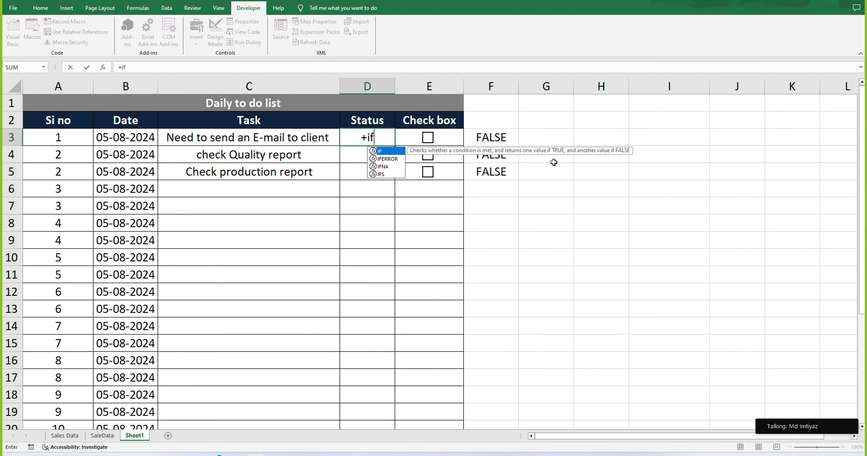
pyautogui.write('(')
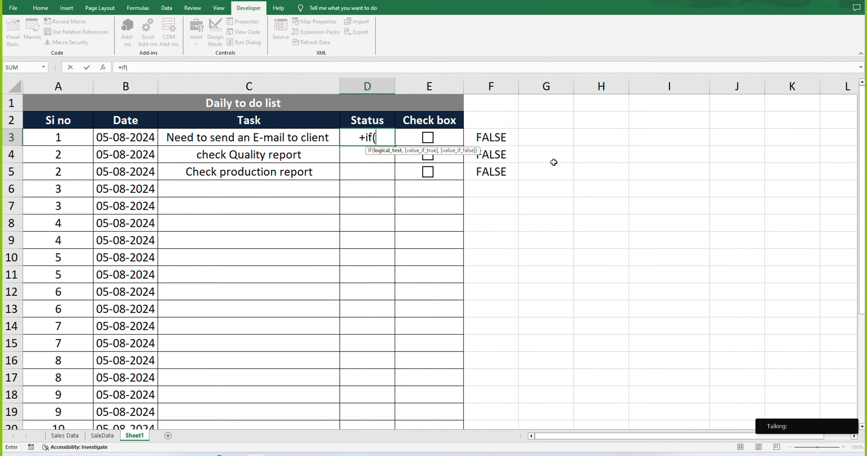
pyautogui.press('Right')
pyautogui.press('Right')
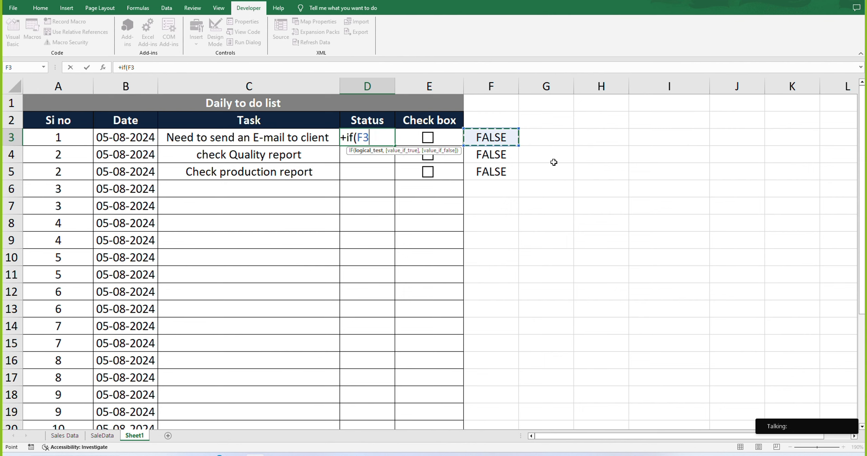
pyautogui.write('=')
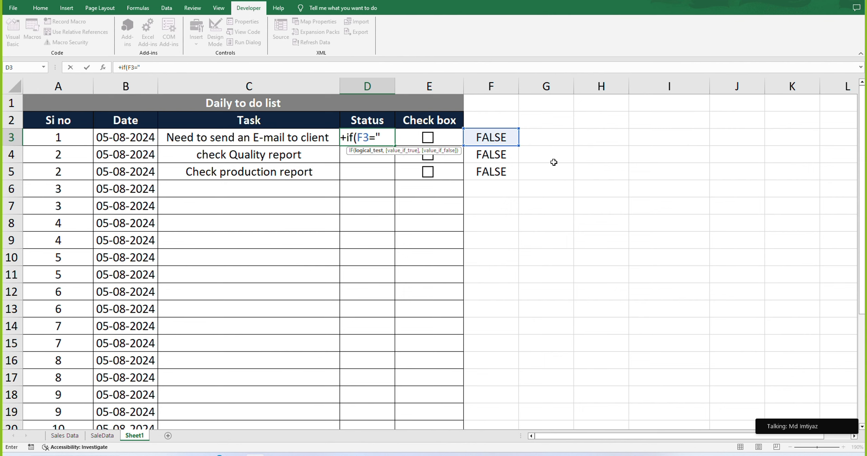
pyautogui.write('"TRUE')
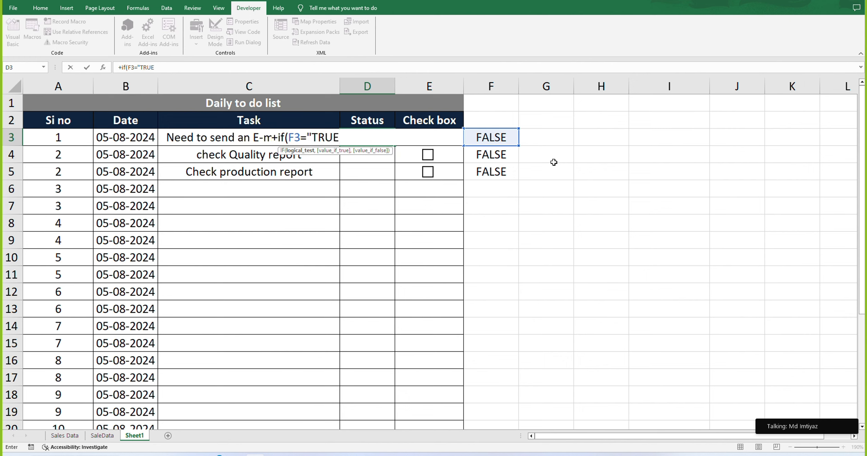
pyautogui.write('",')
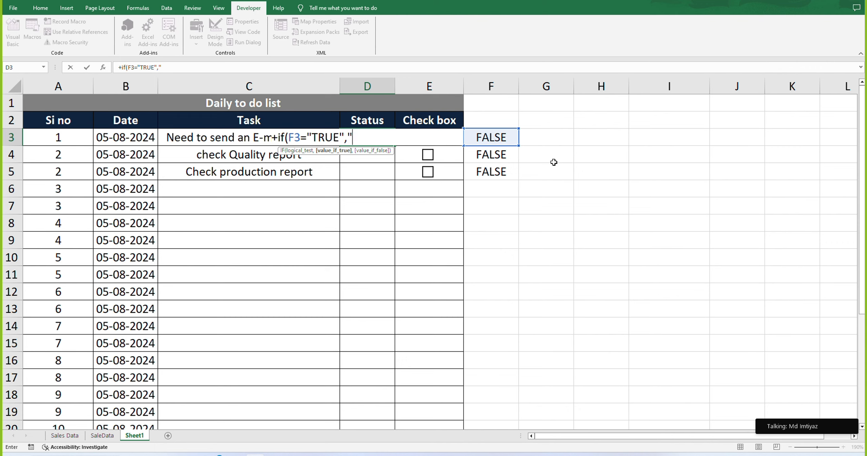
pyautogui.write('"Comple')
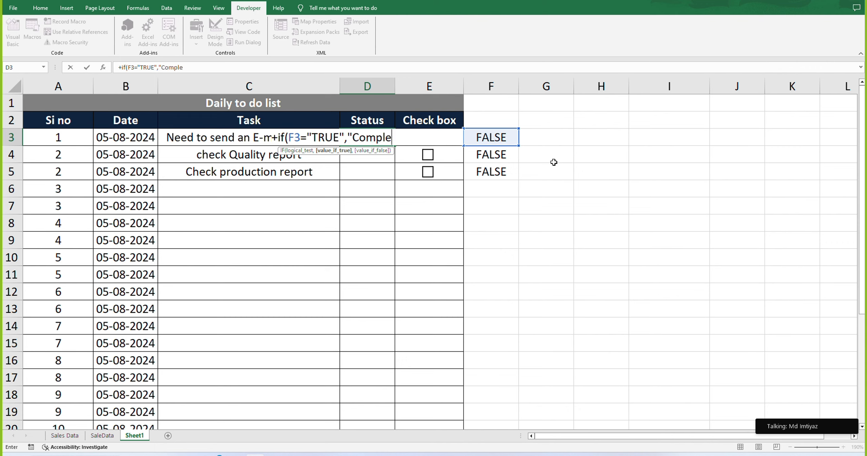
pyautogui.write('ted')
pyautogui.press('Return')
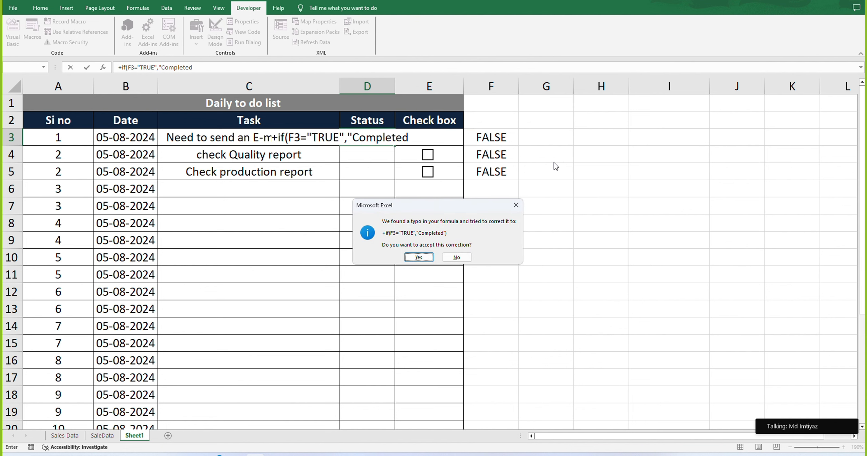
pyautogui.press('Return')
# Step: Add "Pending" as the value-if-false in the D3 formula and fill the formula down to D5
pyautogui.press('Down')
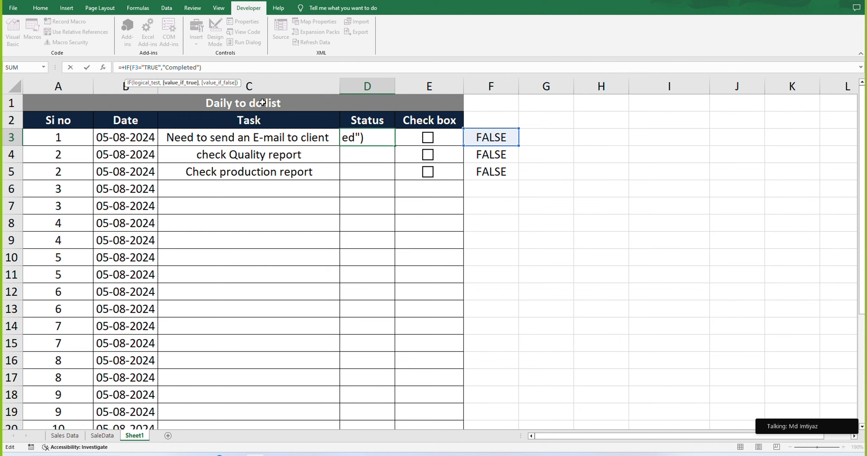
pyautogui.write(',"Pending ')
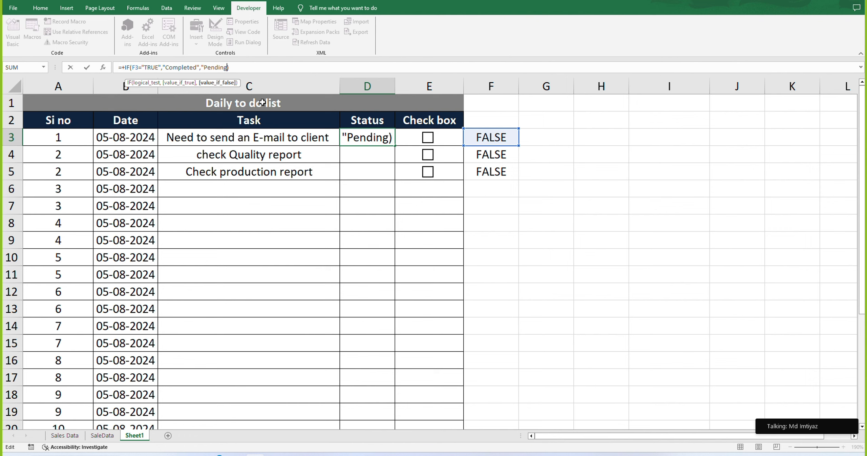
pyautogui.write('"')
pyautogui.hotkey('ctrl', 'Return')
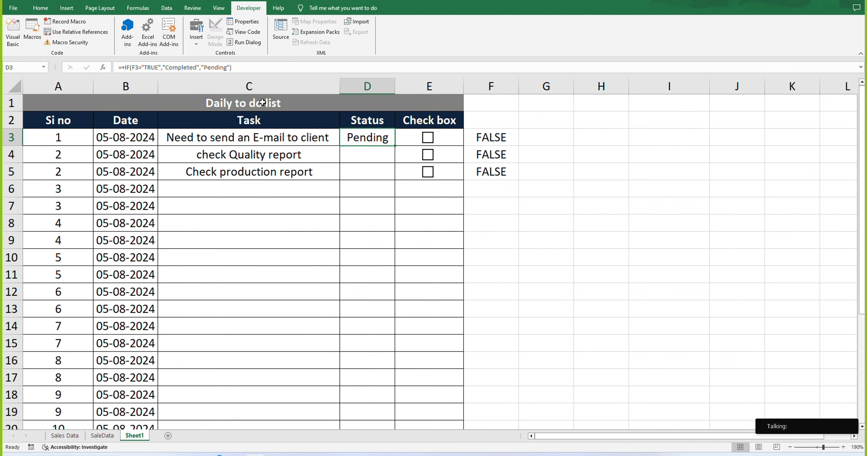
pyautogui.moveTo(395, 146); pyautogui.dragTo(386, 178)
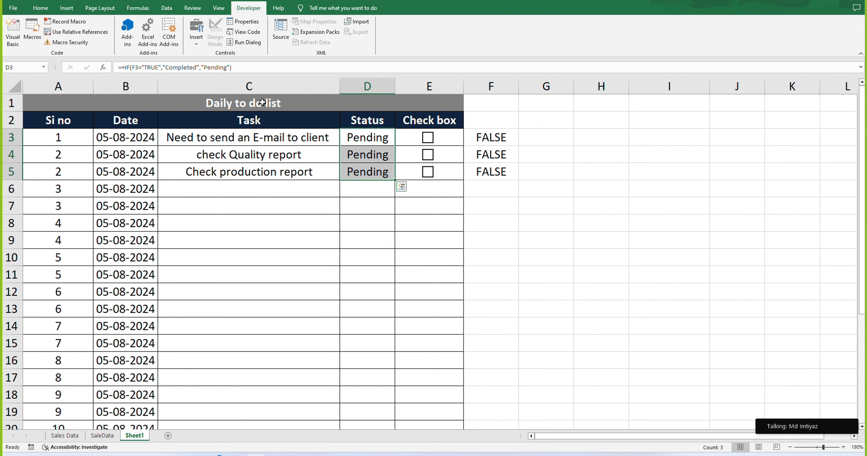
pyautogui.click(535, 210)
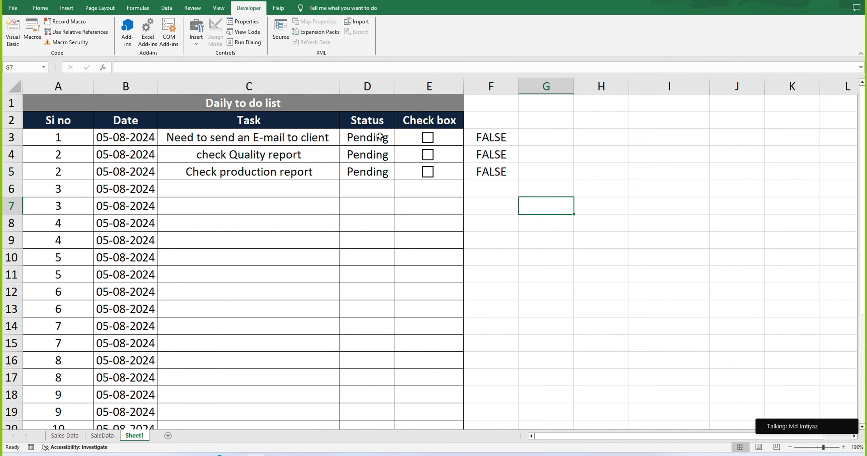
# Step: Tick the E3 check box and compare its linked cell F3 with the status formula in D3
pyautogui.click(499, 136)
pyautogui.click(377, 141)
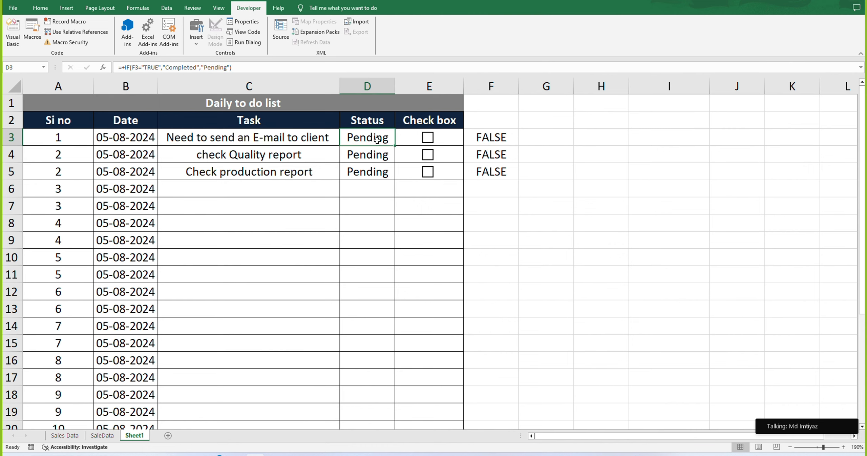
pyautogui.click(501, 185)
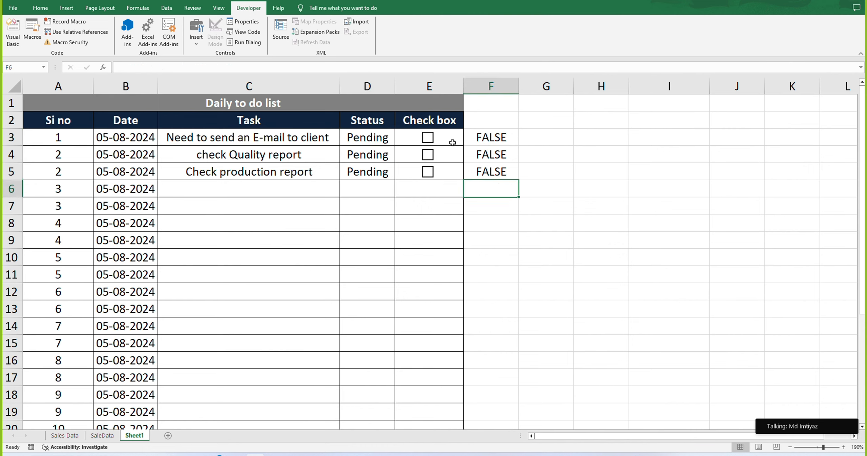
pyautogui.click(429, 140)
pyautogui.click(506, 151)
pyautogui.click(503, 140)
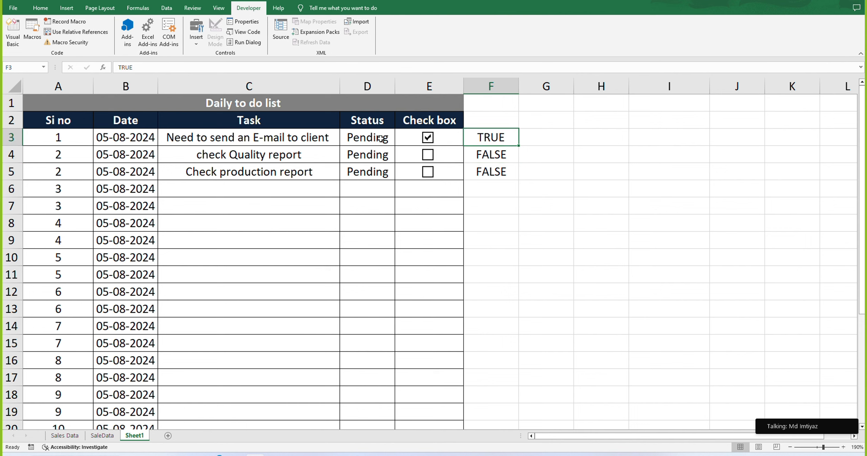
# Step: Correct the D3 formula by removing the quotation marks around TRUE, giving =+IF(F3=TRUE,"Completed","Pending")
pyautogui.click(381, 139)
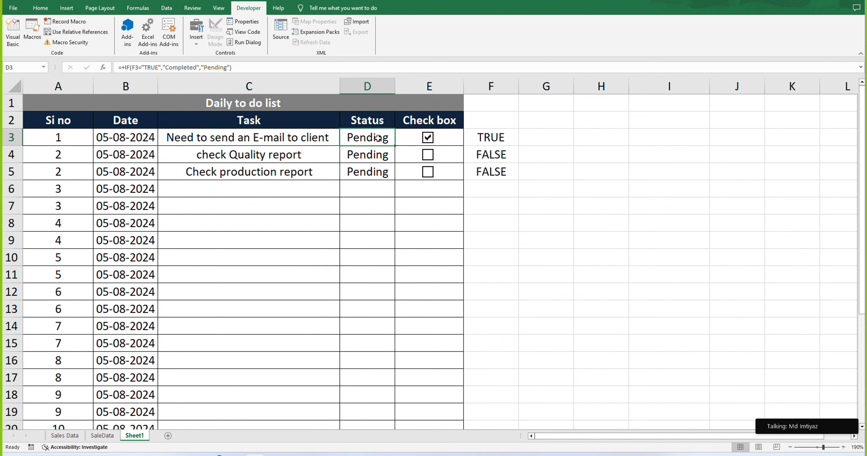
pyautogui.click(146, 67)
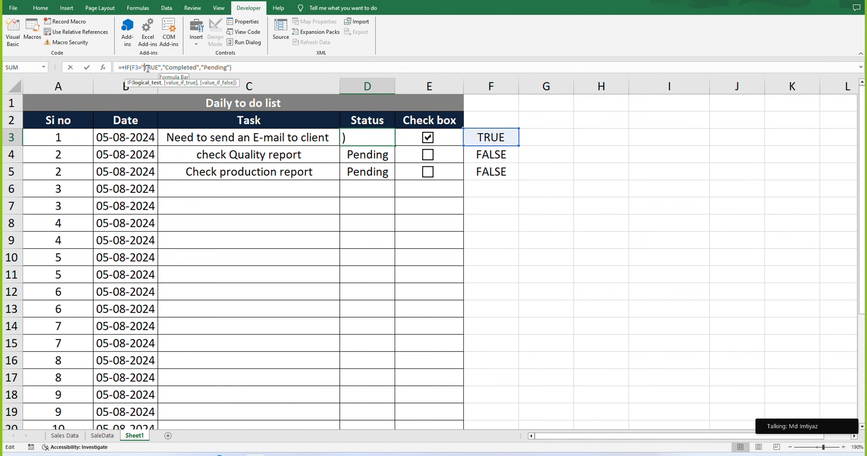
pyautogui.press('BackSpace')
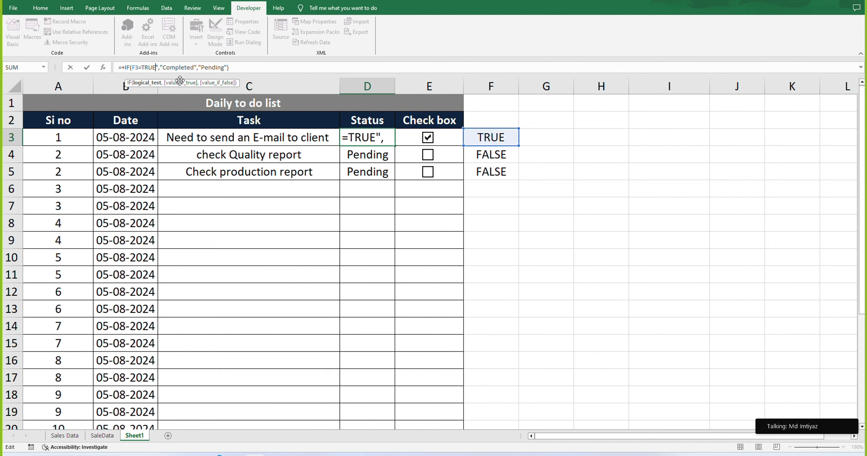
pyautogui.press('Delete')
pyautogui.press('Return')
pyautogui.press('Up')
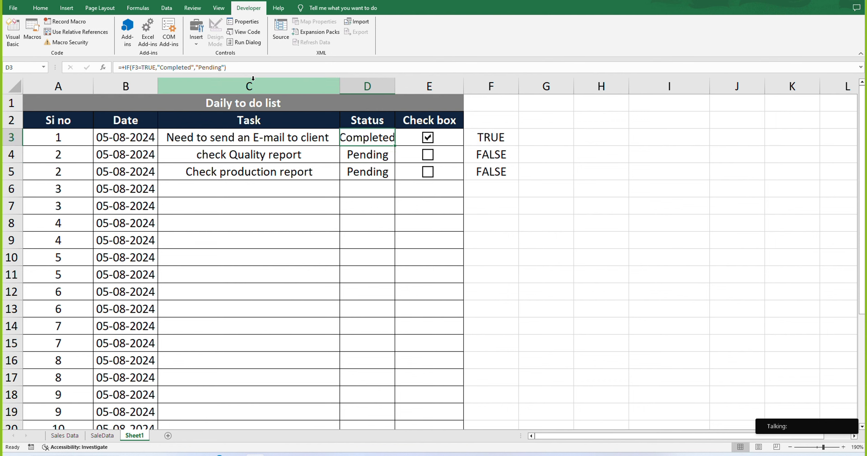
# Step: Autofit the width of column D and fill the corrected status formula from D3 down to D5
pyautogui.doubleClick(395, 86)
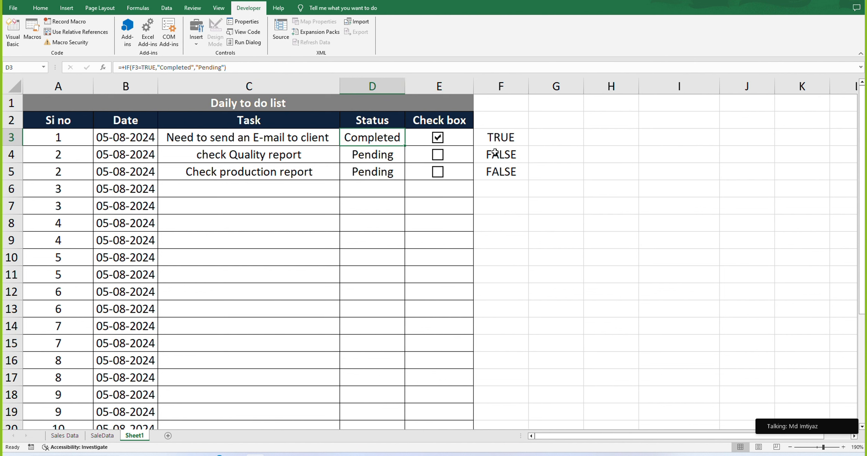
pyautogui.click(522, 187)
pyautogui.click(390, 140)
pyautogui.hotkey('shift', 'Down')
pyautogui.hotkey('shift', 'Down')
pyautogui.hotkey('ctrl', 'd')
pyautogui.click(401, 187)
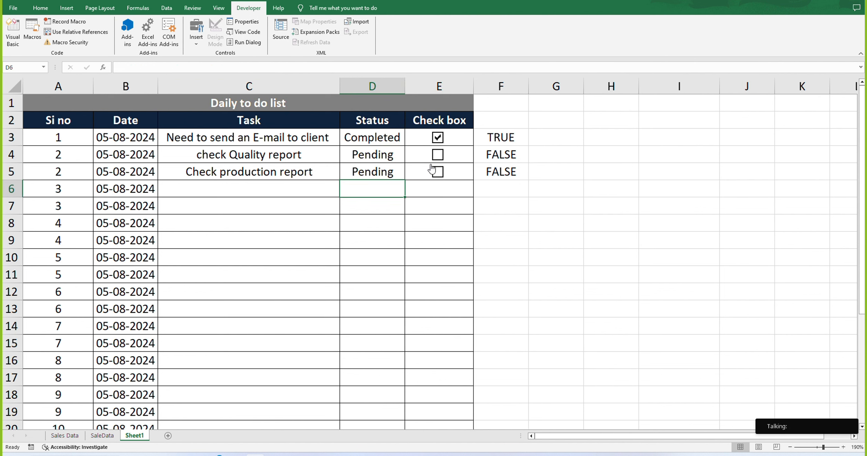
# Step: Test the status formula by toggling the E4 and E3 check boxes several times, ending with both unticked
pyautogui.click(439, 160)
pyautogui.click(439, 160)
pyautogui.click(438, 160)
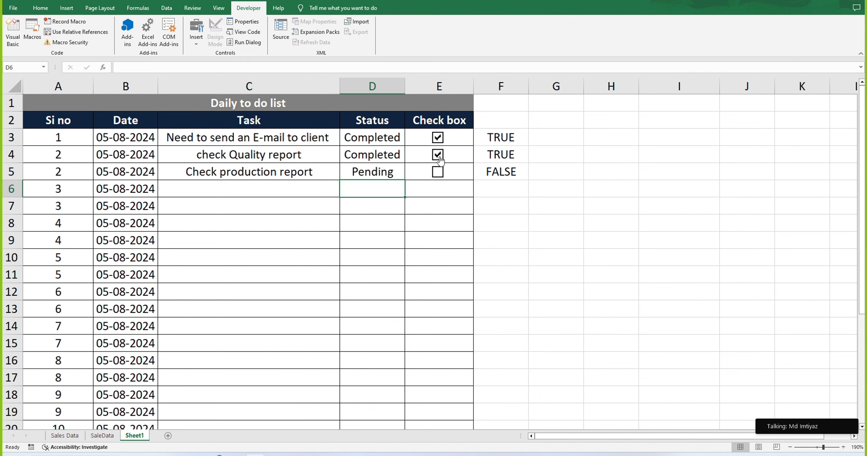
pyautogui.click(438, 159)
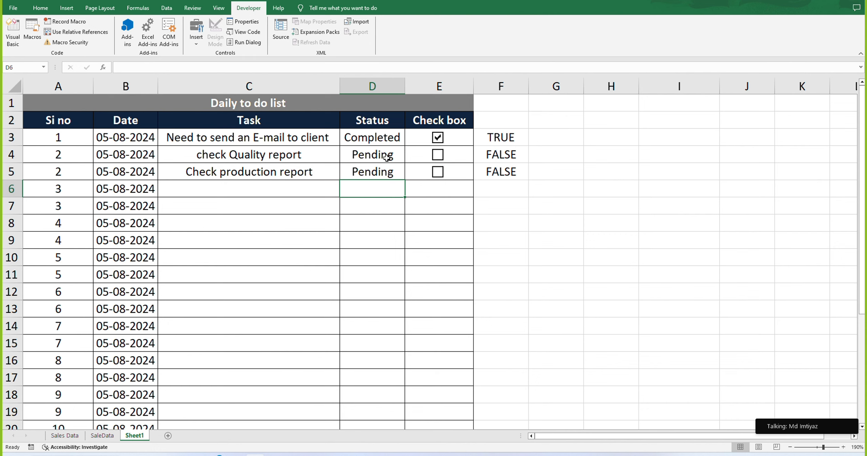
pyautogui.click(435, 141)
pyautogui.click(434, 141)
pyautogui.click(437, 139)
pyautogui.click(437, 140)
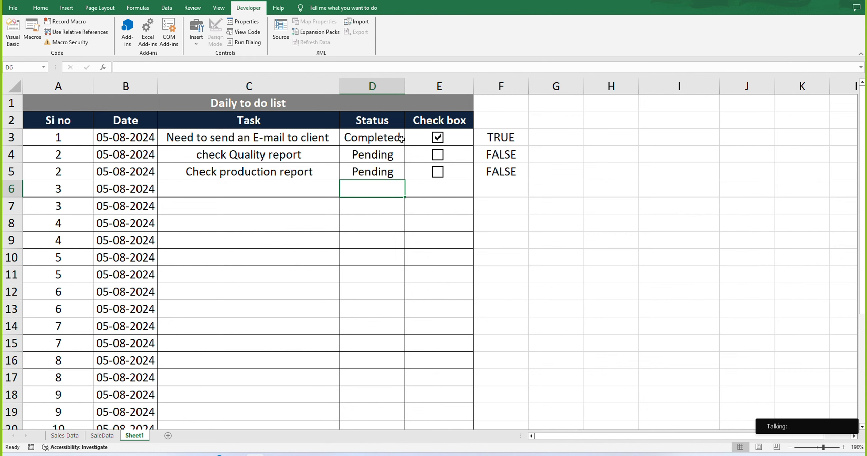
pyautogui.click(438, 137)
pyautogui.click(438, 191)
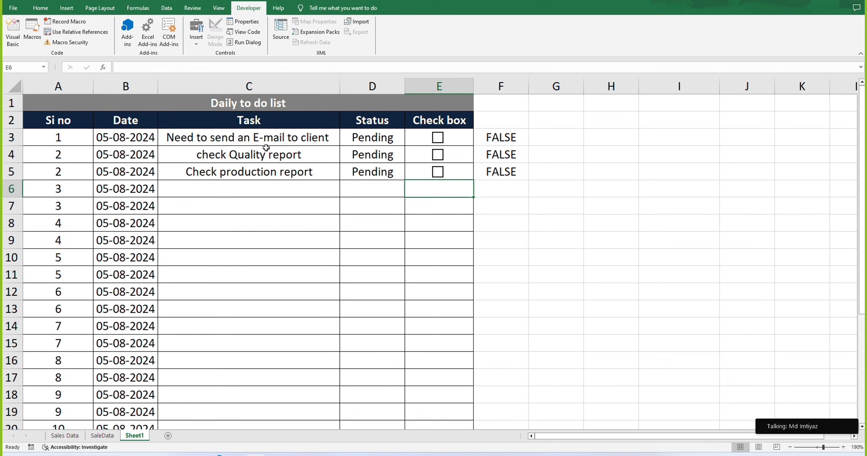
pyautogui.click(225, 218)
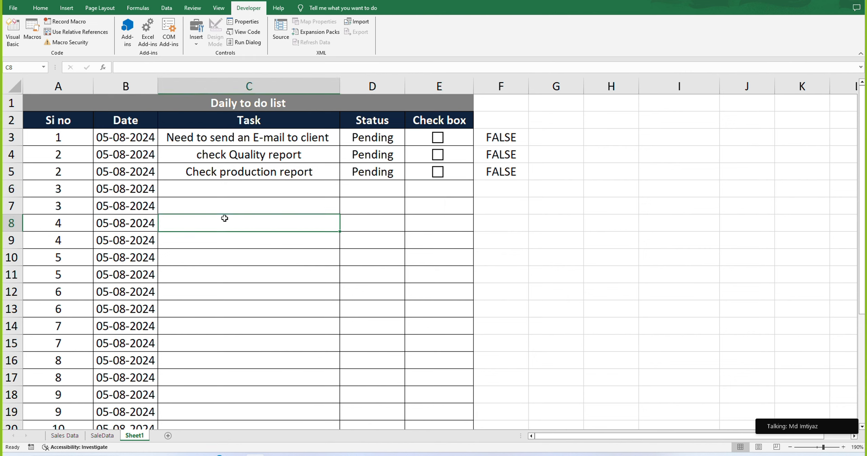
# Step: Create a formula-based conditional formatting rule for B3:D3 with the formula =$F3="TRUE"
pyautogui.moveTo(117, 141); pyautogui.dragTo(368, 137)
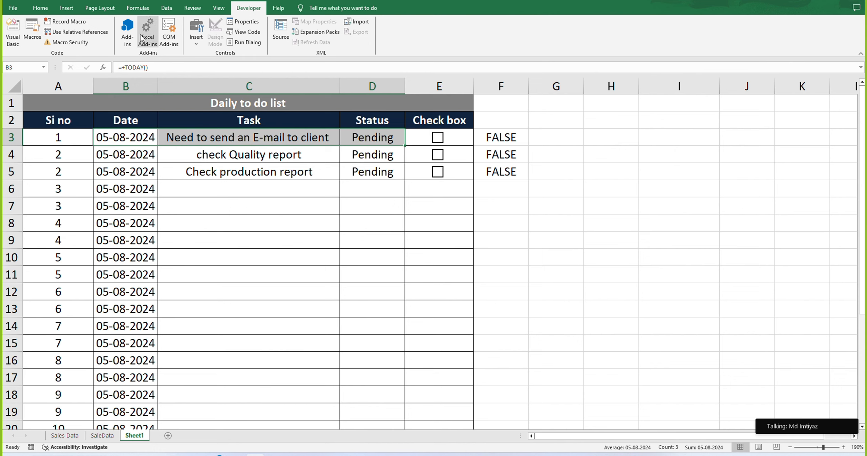
pyautogui.click(67, 8)
pyautogui.click(41, 8)
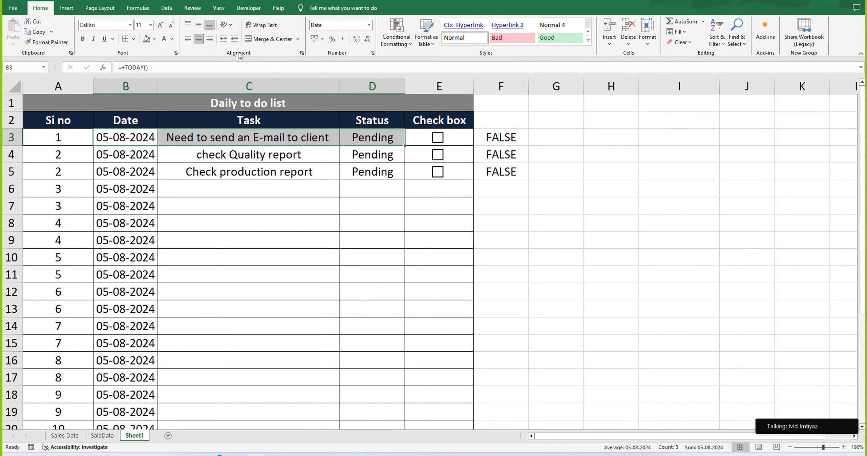
pyautogui.click(397, 34)
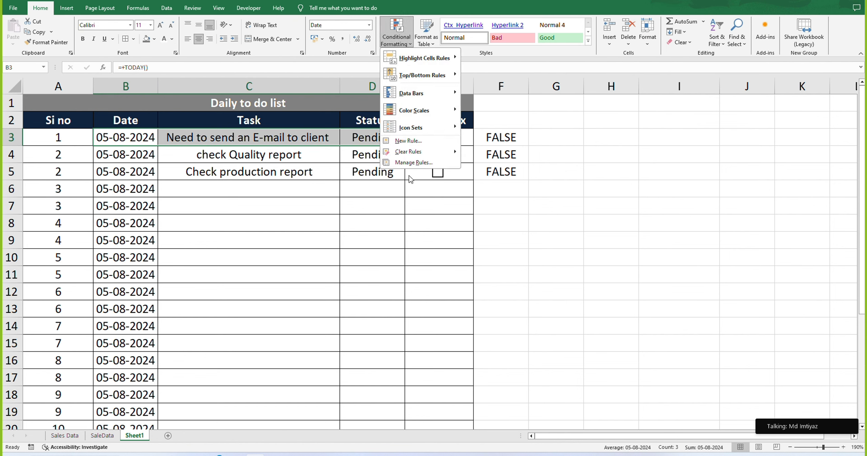
pyautogui.click(407, 141)
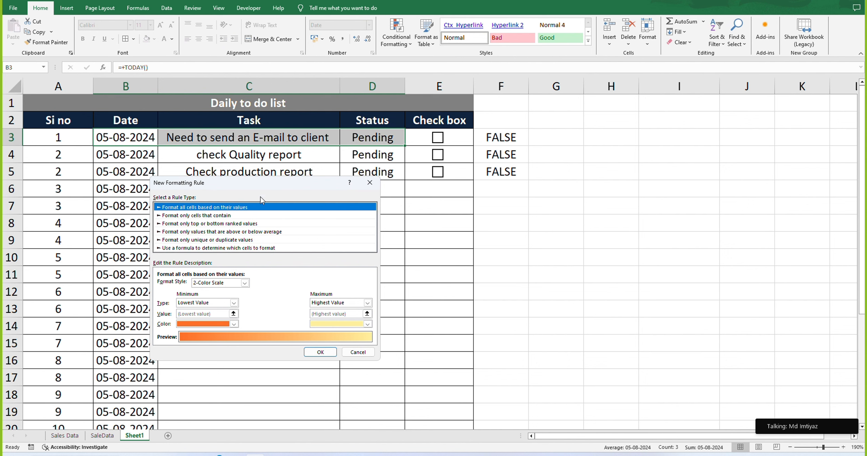
pyautogui.moveTo(259, 183); pyautogui.dragTo(653, 188)
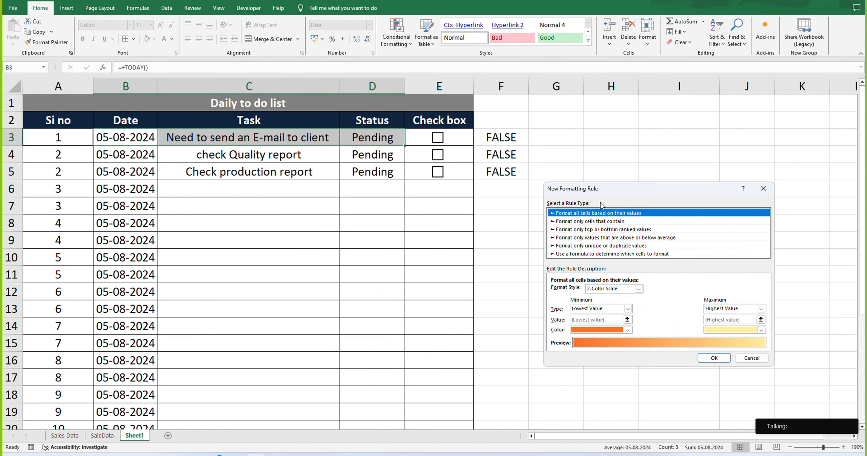
pyautogui.click(571, 255)
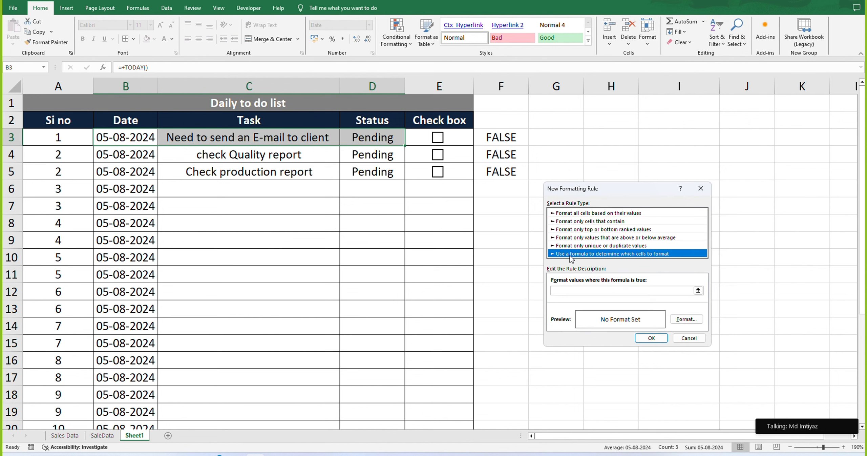
pyautogui.click(698, 290)
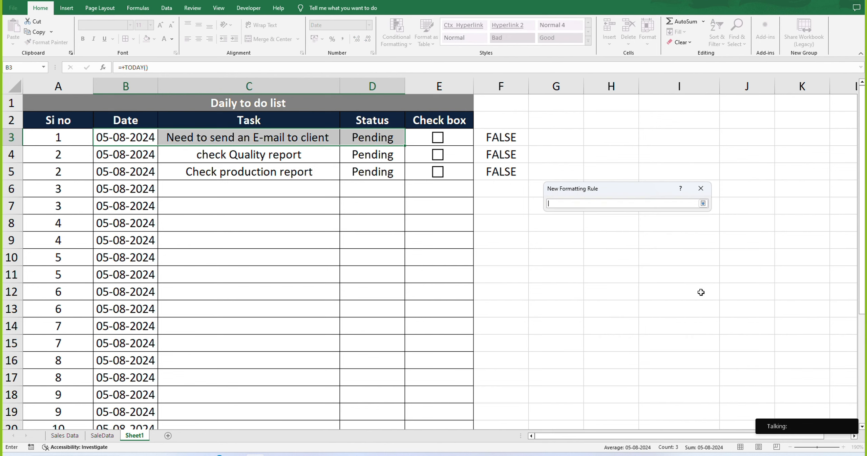
pyautogui.click(497, 137)
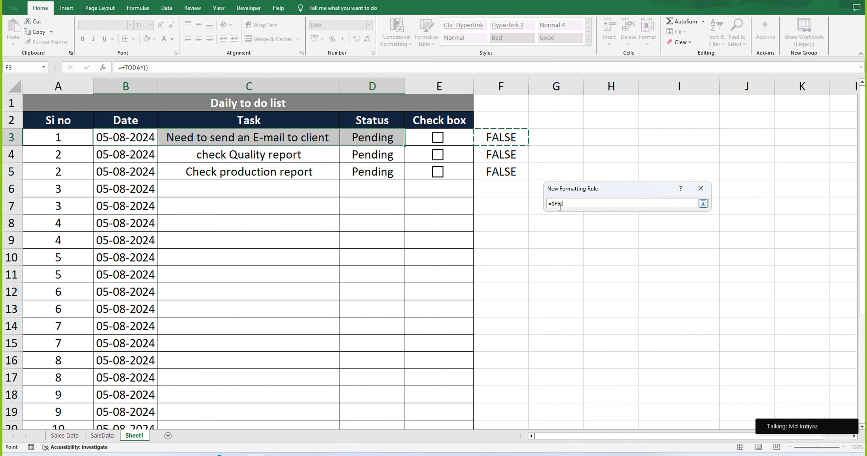
pyautogui.press('F4')
pyautogui.write('="TRUE')
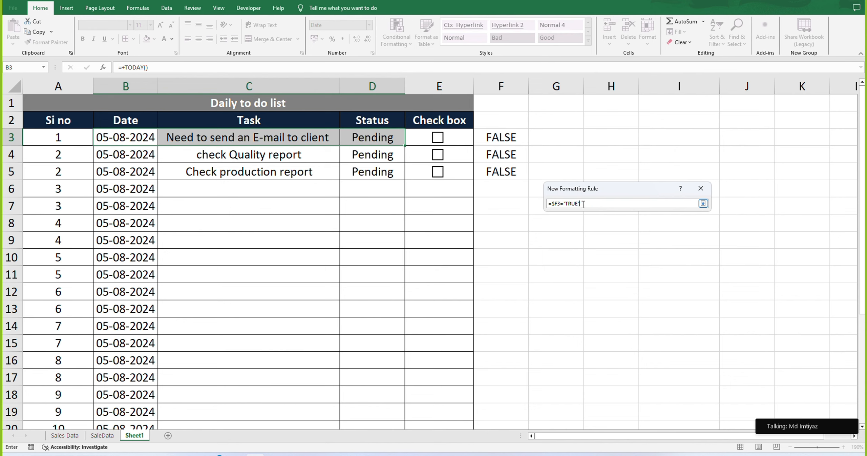
pyautogui.press('Return')
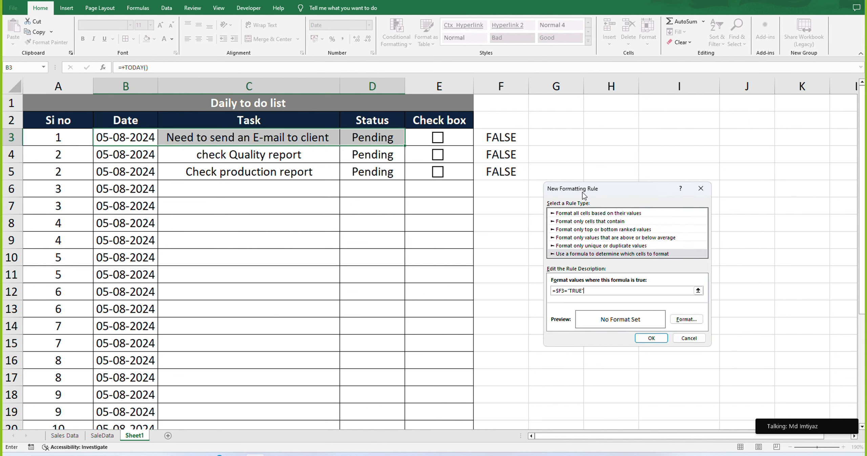
# Step: Give the rule a light green fill and strikethrough text, and save it
pyautogui.click(692, 322)
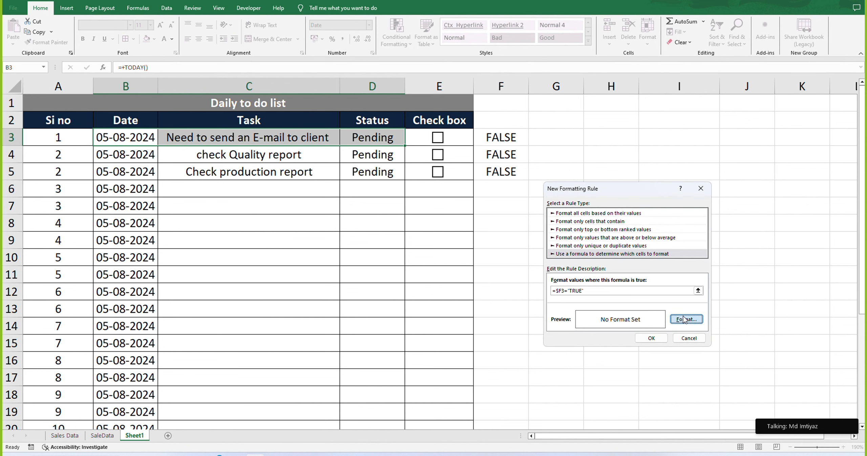
pyautogui.moveTo(294, 147); pyautogui.dragTo(444, 283)
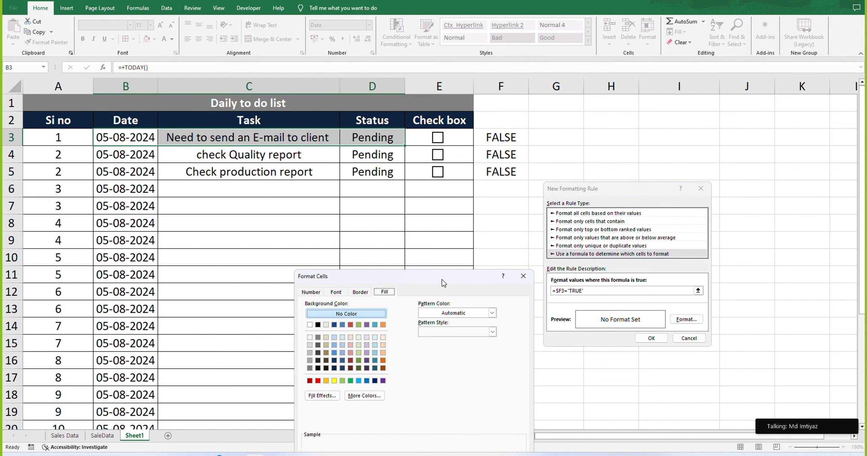
pyautogui.click(358, 338)
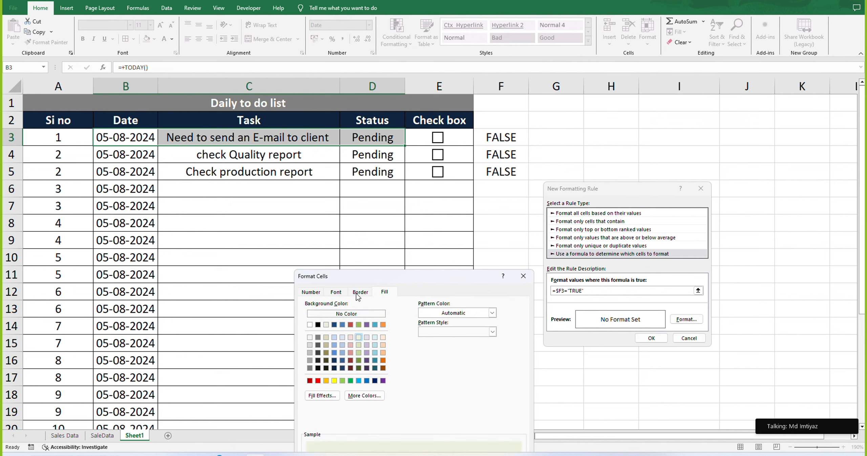
pyautogui.moveTo(380, 281); pyautogui.dragTo(377, 204)
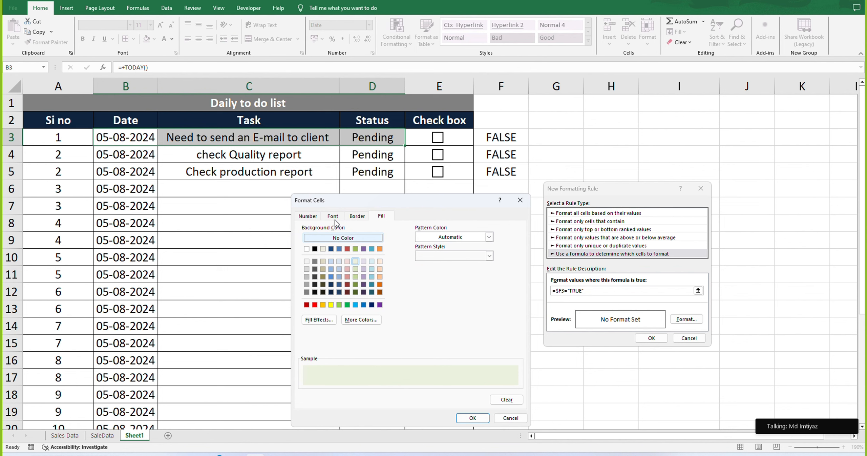
pyautogui.click(334, 217)
pyautogui.click(306, 311)
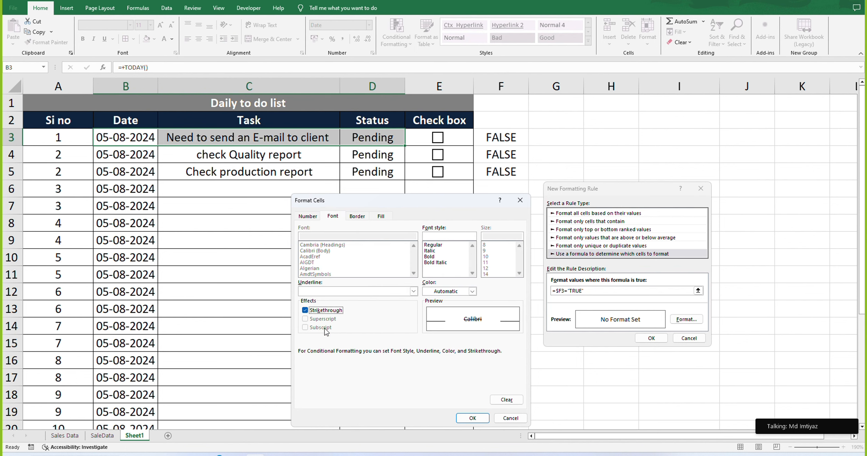
pyautogui.click(473, 418)
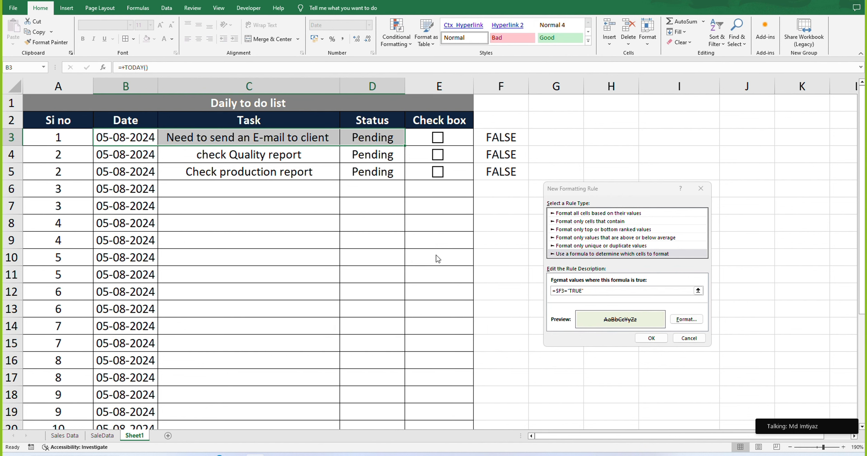
pyautogui.click(652, 338)
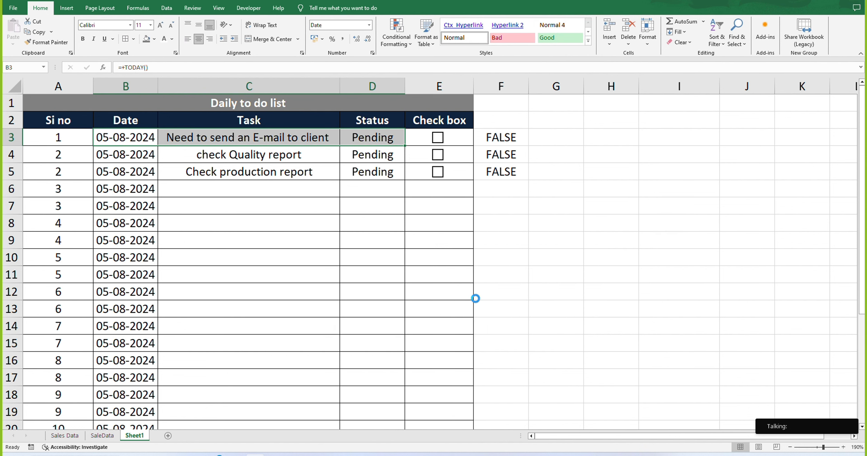
# Step: Copy the formatting of B3:D3 onto the task rows down to D5 with Format Painter
pyautogui.click(332, 238)
pyautogui.moveTo(126, 135); pyautogui.dragTo(344, 138)
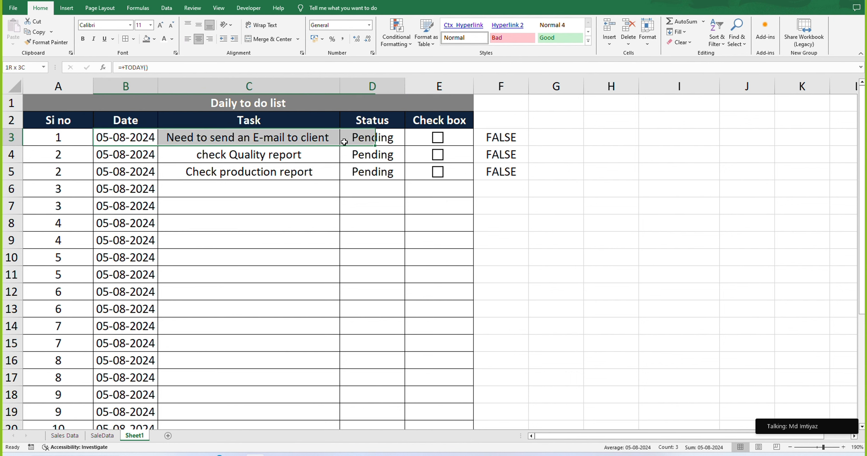
pyautogui.click(46, 42)
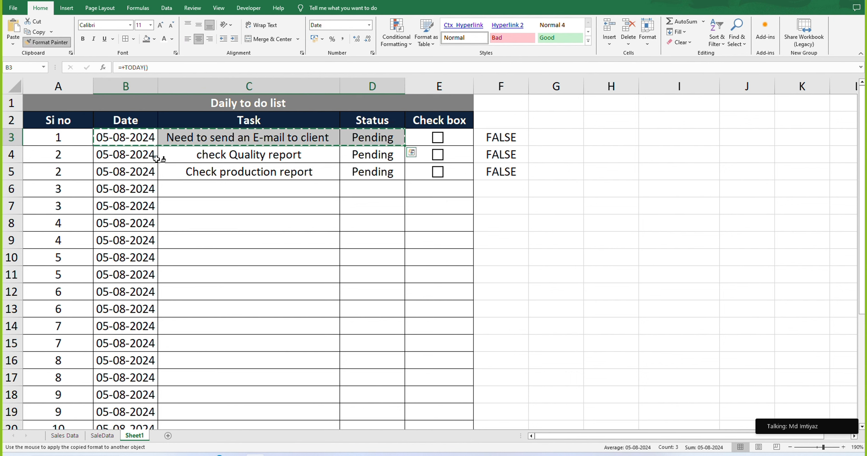
pyautogui.moveTo(144, 139); pyautogui.dragTo(362, 173)
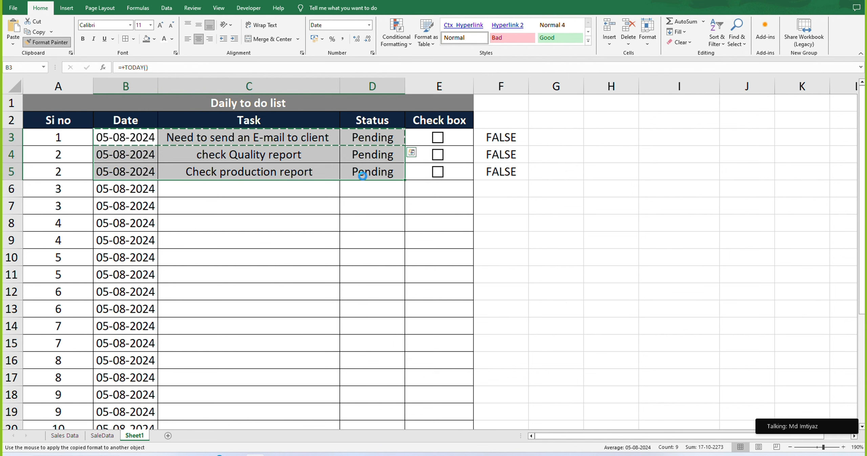
pyautogui.click(347, 188)
pyautogui.click(137, 155)
pyautogui.click(265, 172)
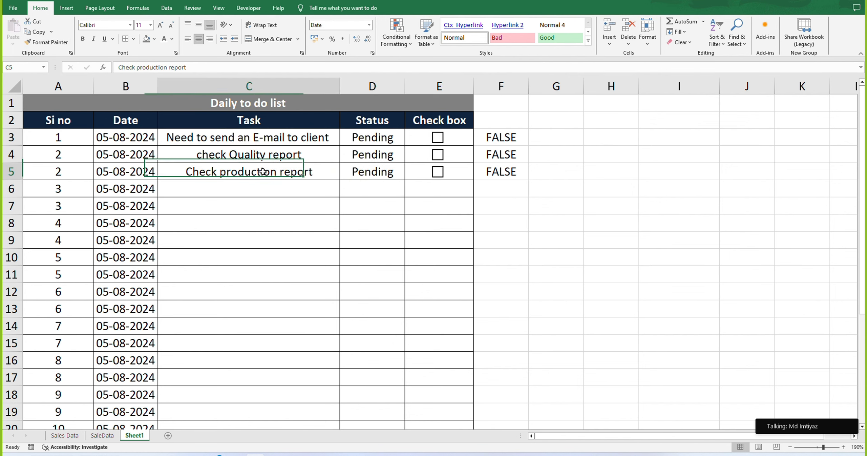
pyautogui.click(256, 139)
pyautogui.click(261, 176)
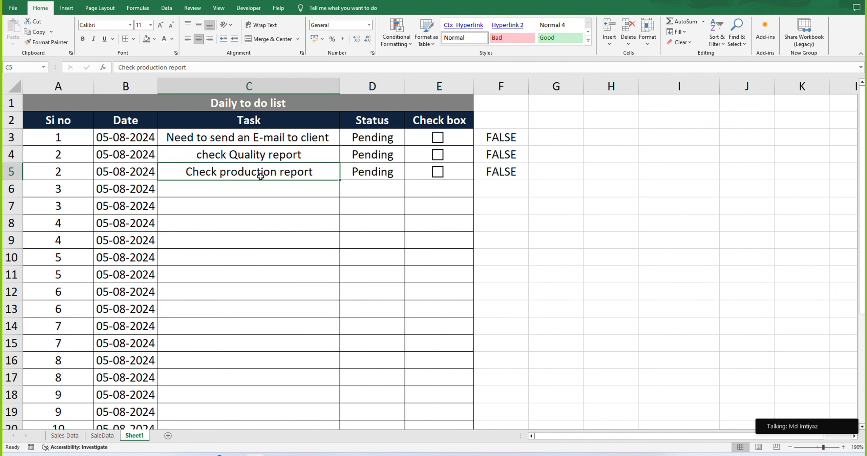
# Step: Tick the E3 check box to test the conditional formatting on the first task row
pyautogui.click(438, 138)
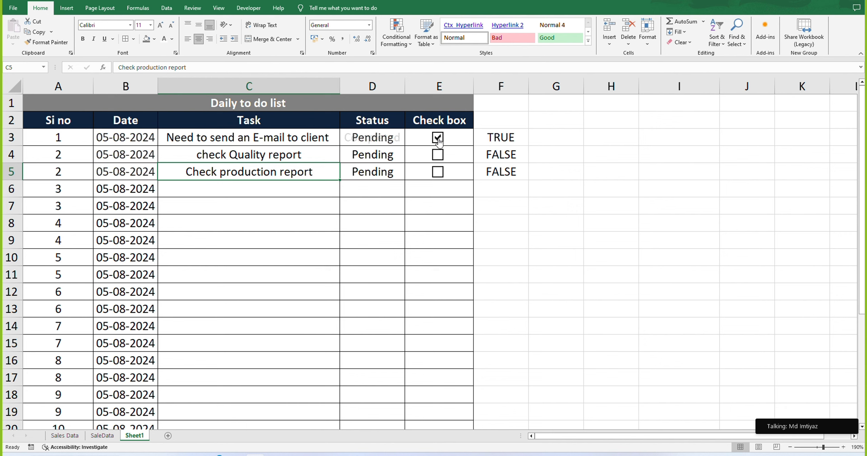
pyautogui.click(510, 139)
pyautogui.click(286, 138)
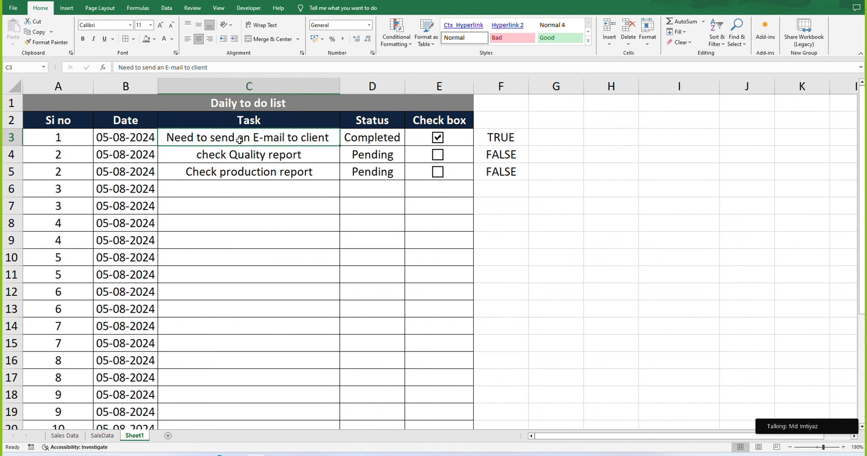
pyautogui.moveTo(137, 139); pyautogui.dragTo(245, 140)
pyautogui.click(253, 172)
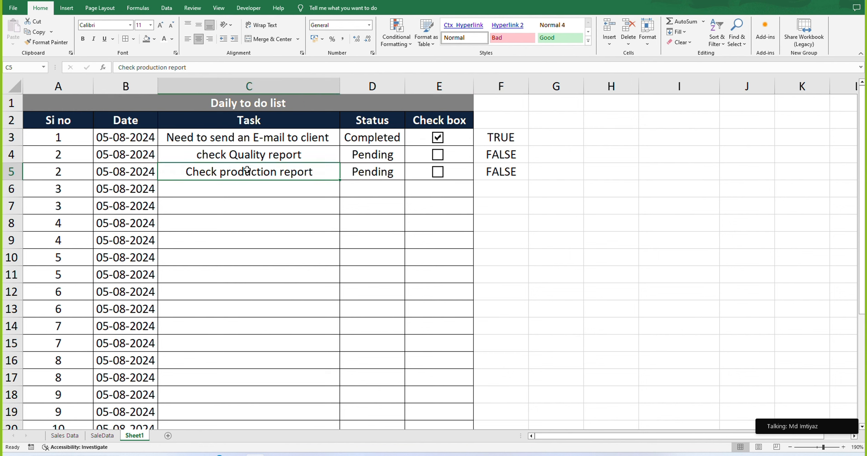
pyautogui.click(347, 135)
pyautogui.click(275, 144)
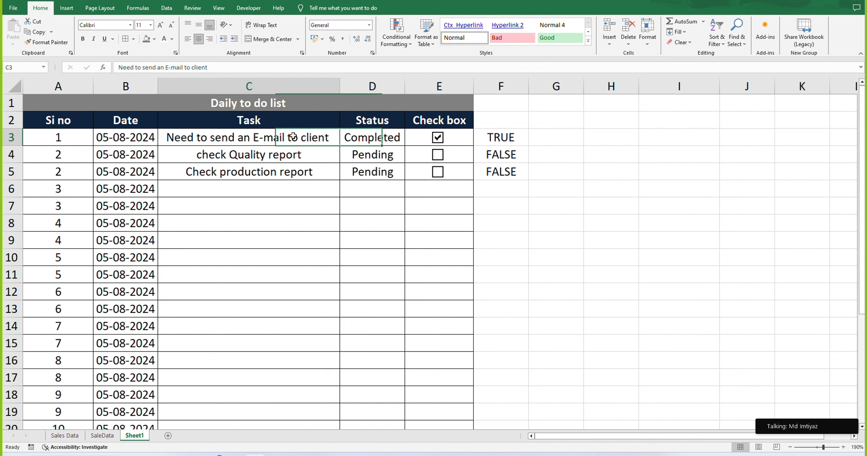
# Step: Edit the conditional formatting rule of B3:D3 so its formula reads =$F3=TRUE without quotation marks, and apply it
pyautogui.click(141, 139)
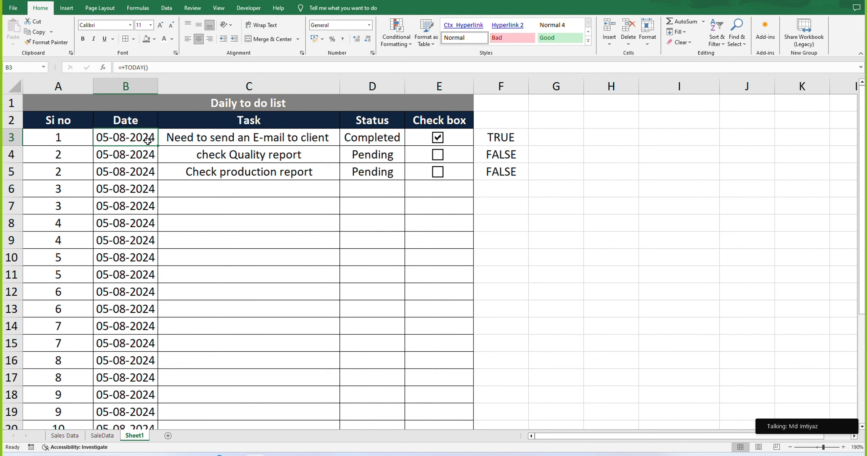
pyautogui.keyDown('shift'); pyautogui.click(356, 142); pyautogui.keyUp('shift')
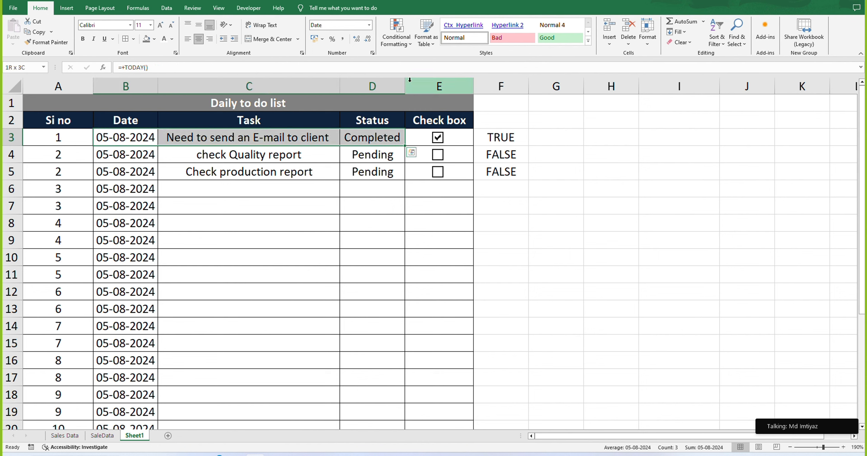
pyautogui.click(396, 33)
pyautogui.click(416, 163)
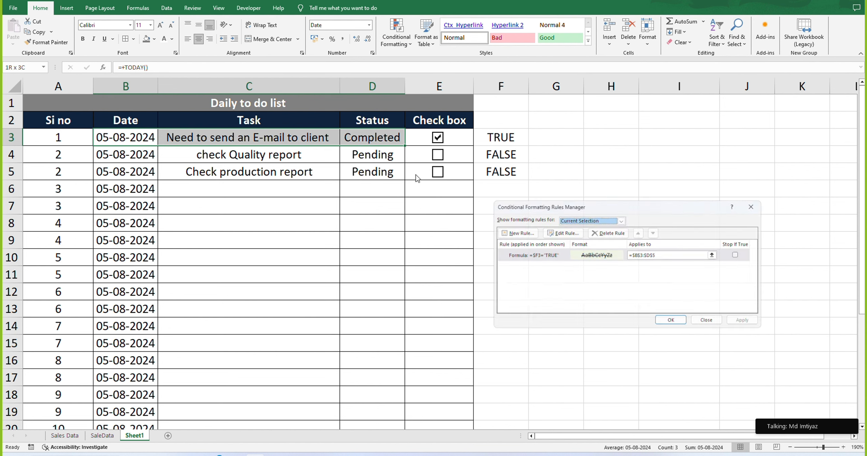
pyautogui.click(562, 256)
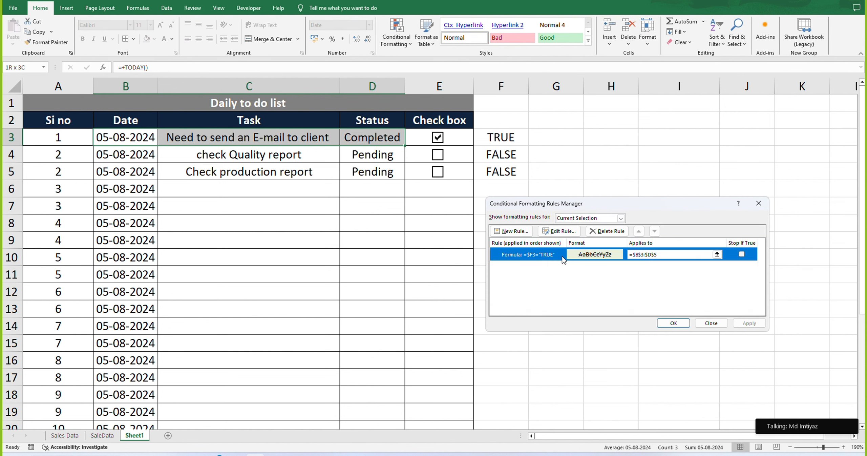
pyautogui.click(559, 231)
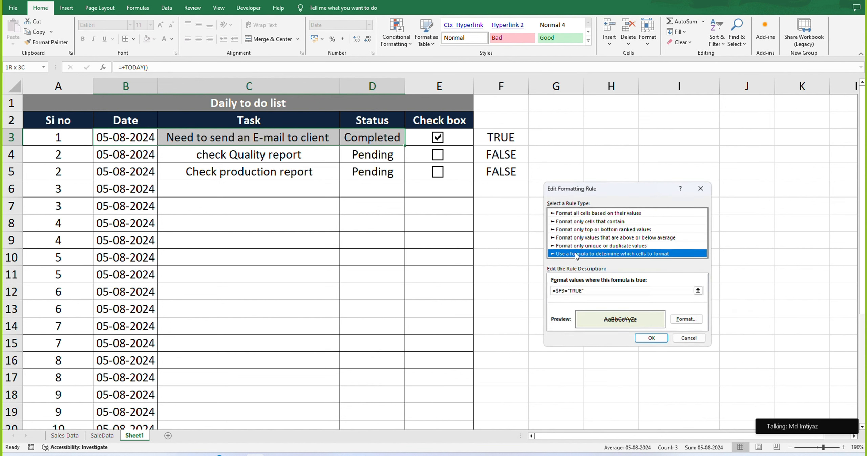
pyautogui.click(571, 290)
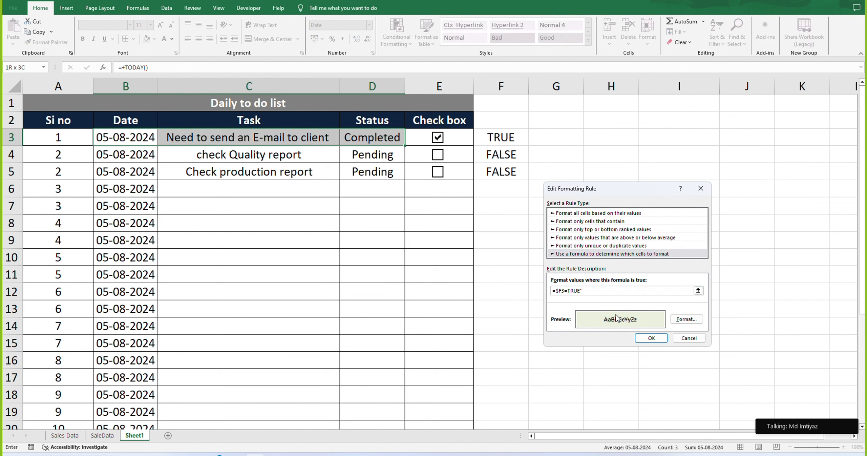
pyautogui.press('BackSpace')
pyautogui.write('=')
pyautogui.press('End')
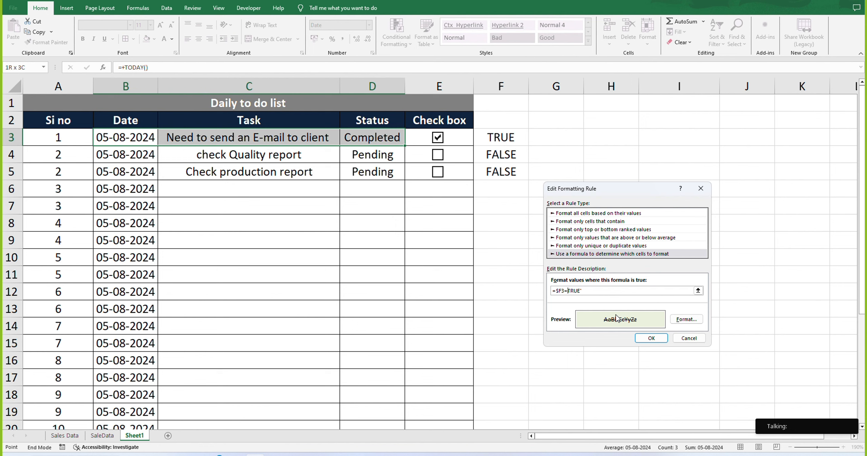
pyautogui.click(610, 290)
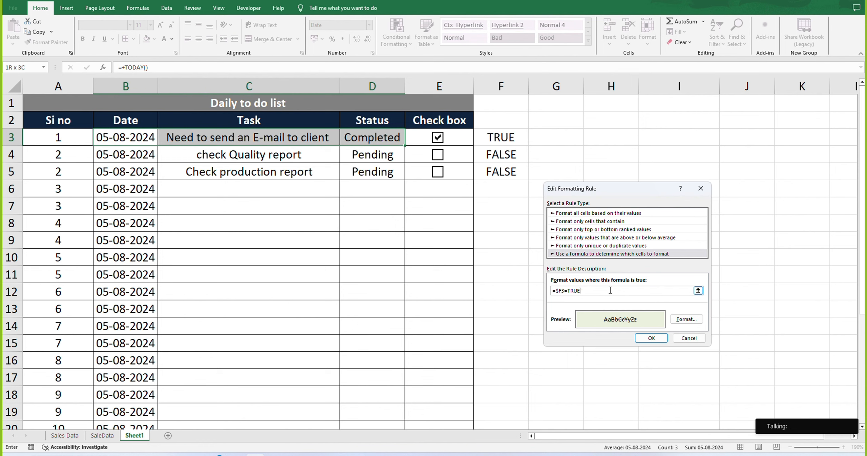
pyautogui.click(651, 337)
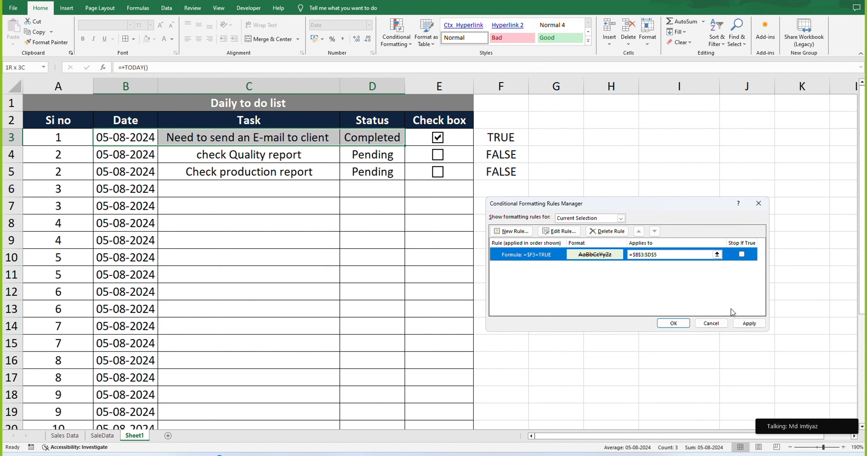
pyautogui.click(674, 324)
pyautogui.click(342, 208)
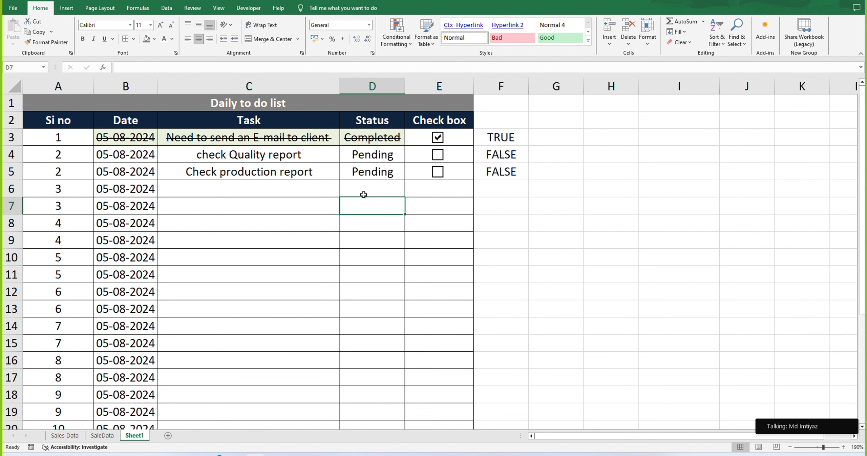
# Step: Copy the corrected formatting of B3:D3 onto the task rows down to D5 with Format Painter
pyautogui.moveTo(118, 134); pyautogui.dragTo(339, 135)
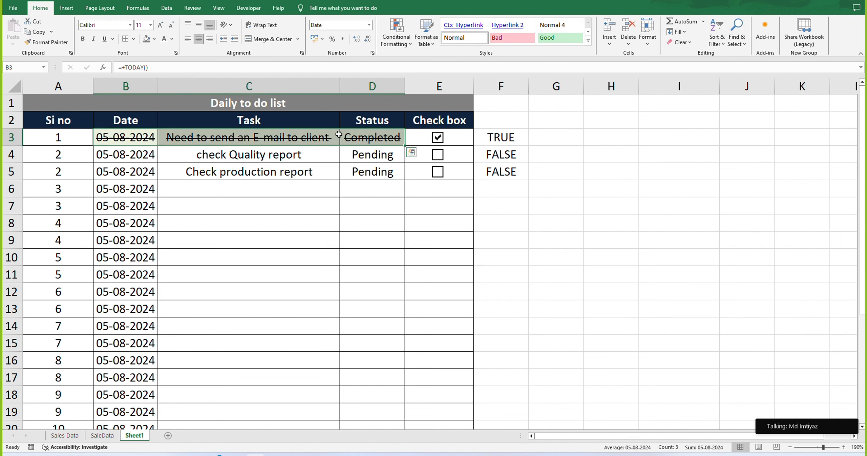
pyautogui.click(47, 42)
pyautogui.moveTo(139, 143); pyautogui.dragTo(362, 177)
pyautogui.click(341, 203)
# Step: Test the rule by ticking the E4 and E5 check boxes, and untick all three check boxes from E5 up to E3
pyautogui.click(438, 154)
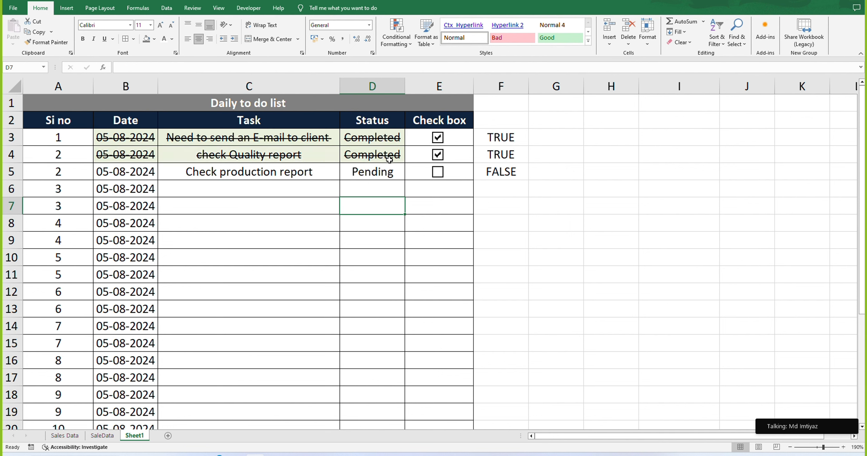
pyautogui.click(438, 172)
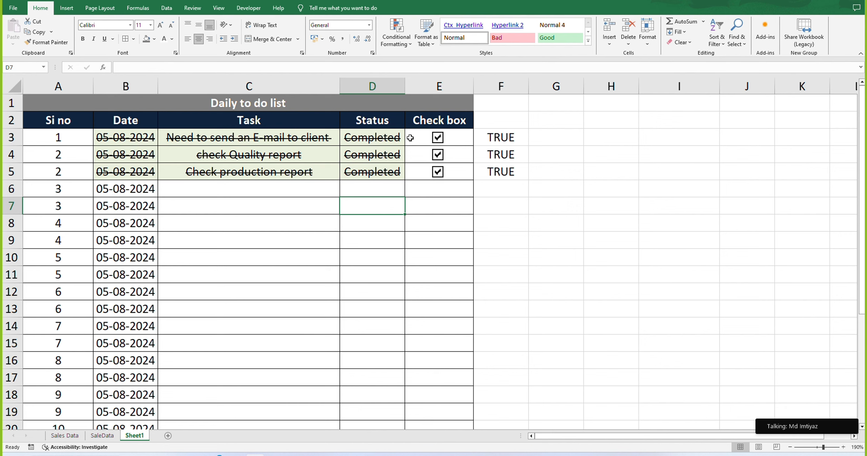
pyautogui.click(439, 174)
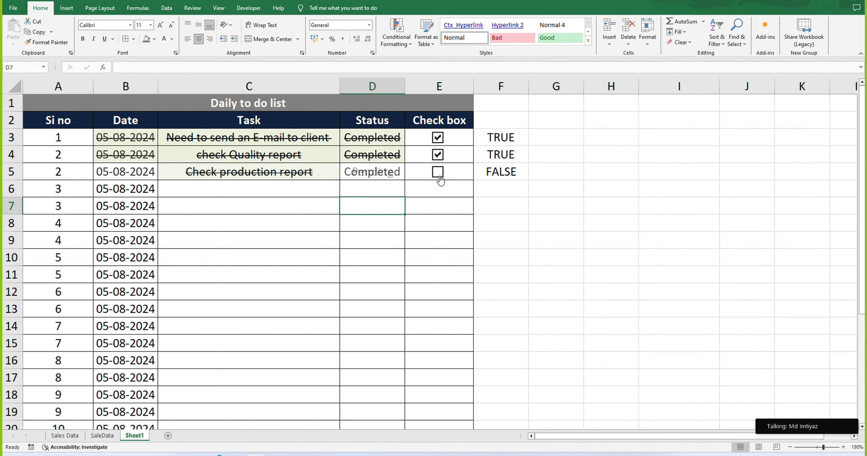
pyautogui.click(438, 154)
pyautogui.click(438, 137)
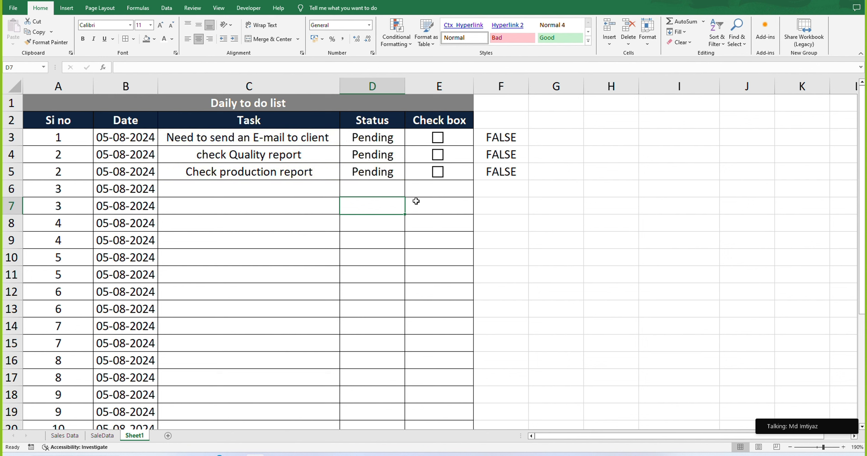
# Step: Tick the E3, E4 and E5 check boxes again and inspect the task and status cells of the completed rows
pyautogui.click(438, 137)
pyautogui.click(438, 155)
pyautogui.click(438, 172)
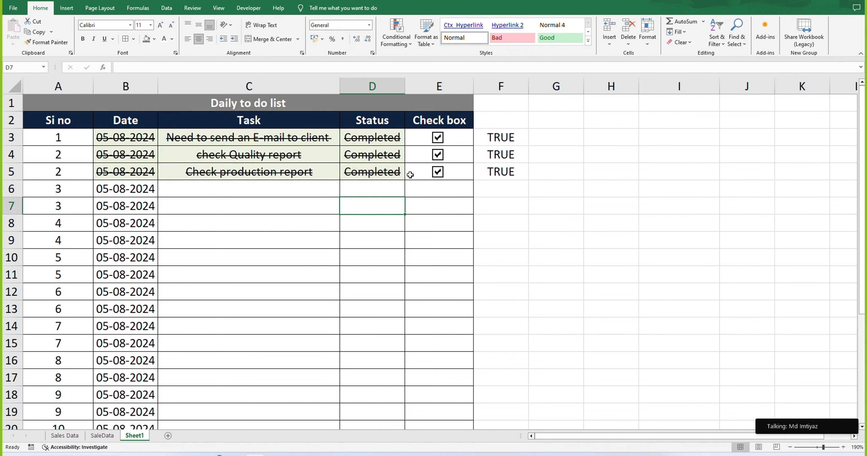
pyautogui.click(254, 150)
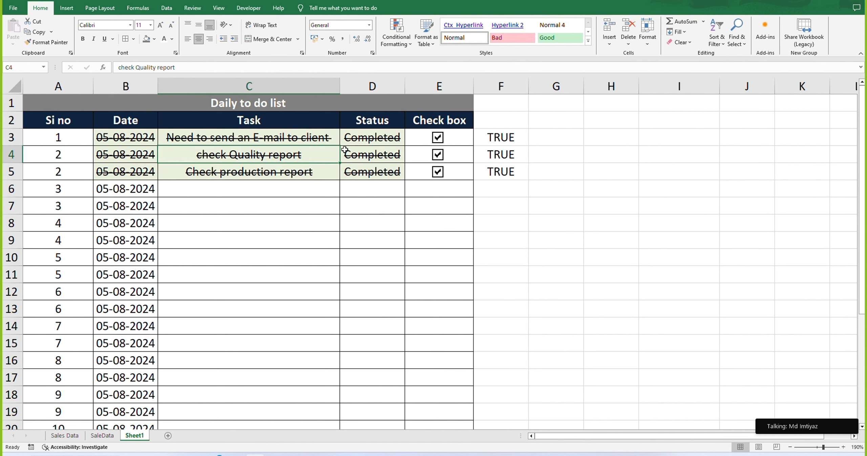
pyautogui.click(359, 141)
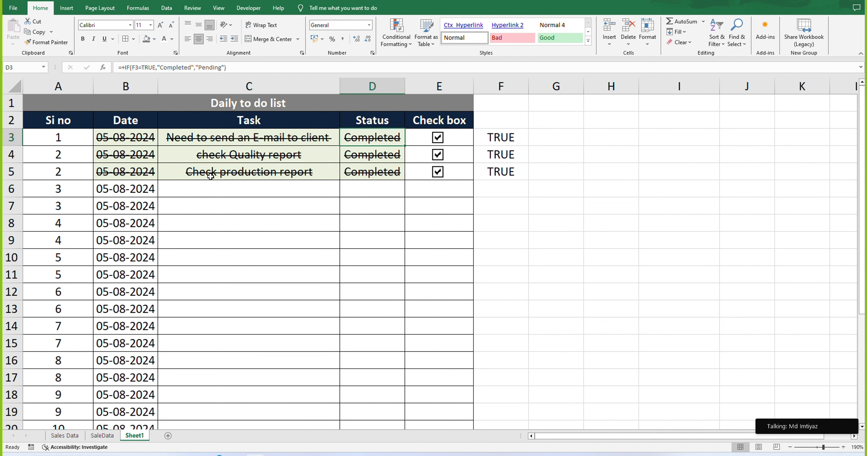
pyautogui.click(241, 213)
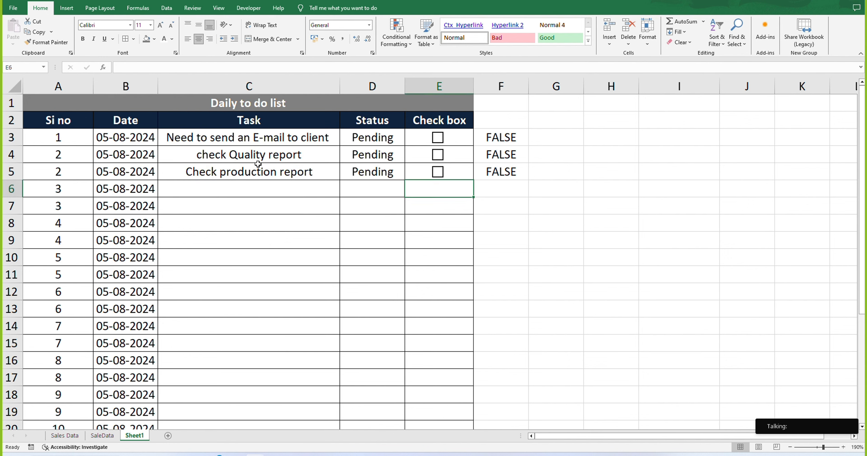
# Step: Clear the conditional formatting rules from the selected cells B3:D5
pyautogui.click(325, 157)
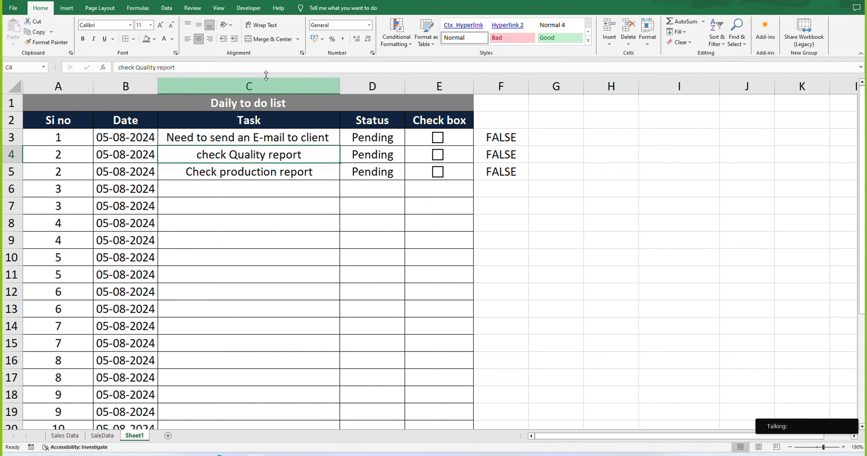
pyautogui.moveTo(149, 133); pyautogui.dragTo(361, 171)
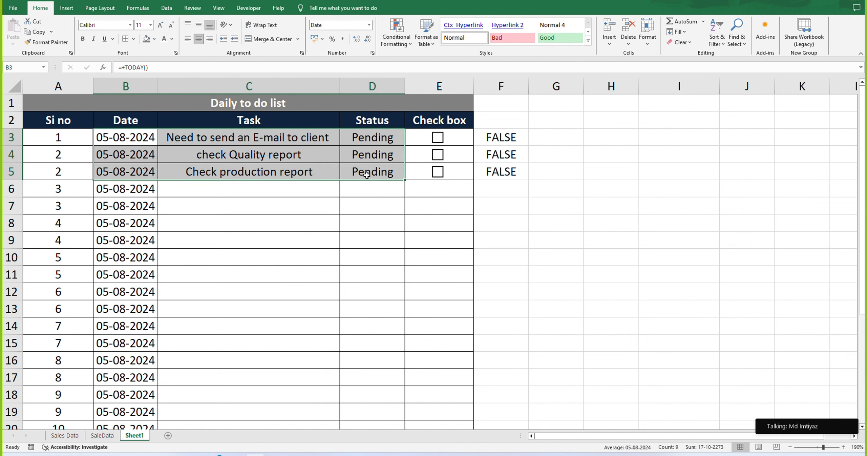
pyautogui.click(406, 42)
pyautogui.moveTo(408, 154)
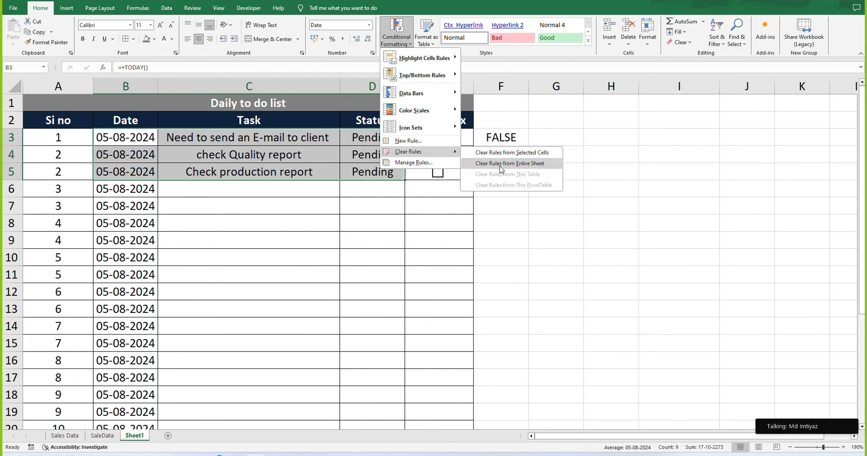
pyautogui.click(525, 156)
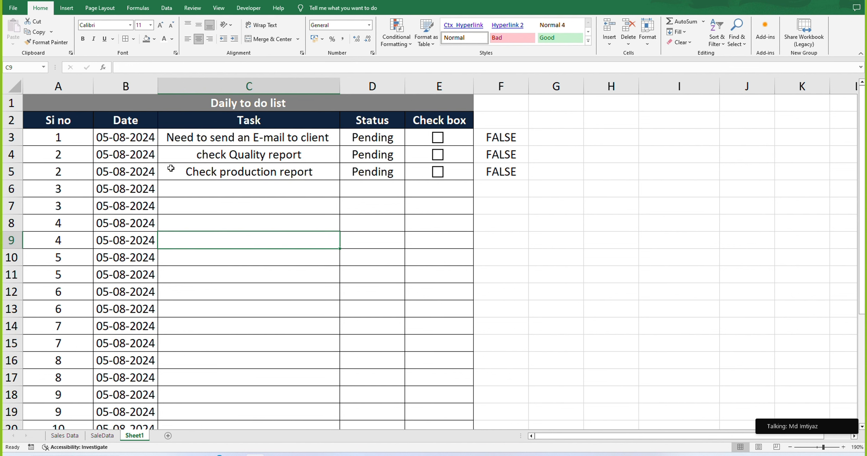
# Step: Start a new formula-based conditional formatting rule for B3:D3 with the formula =$F3=TRUE
pyautogui.click(146, 138)
pyautogui.moveTo(146, 138); pyautogui.dragTo(367, 135)
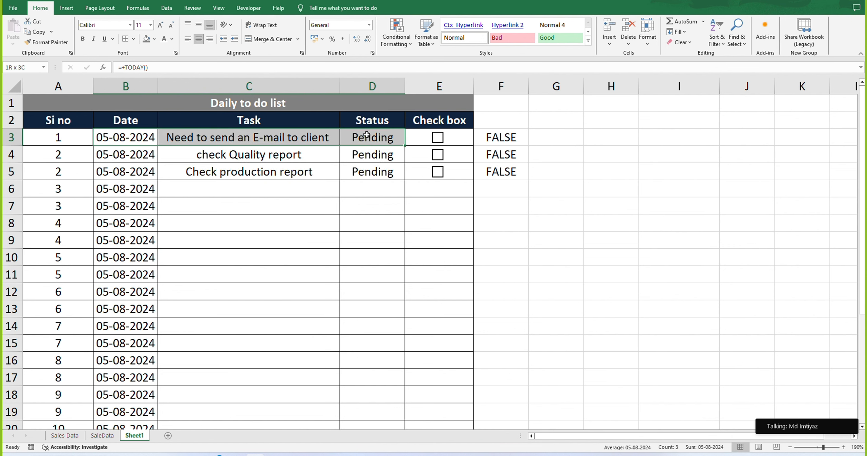
pyautogui.click(405, 50)
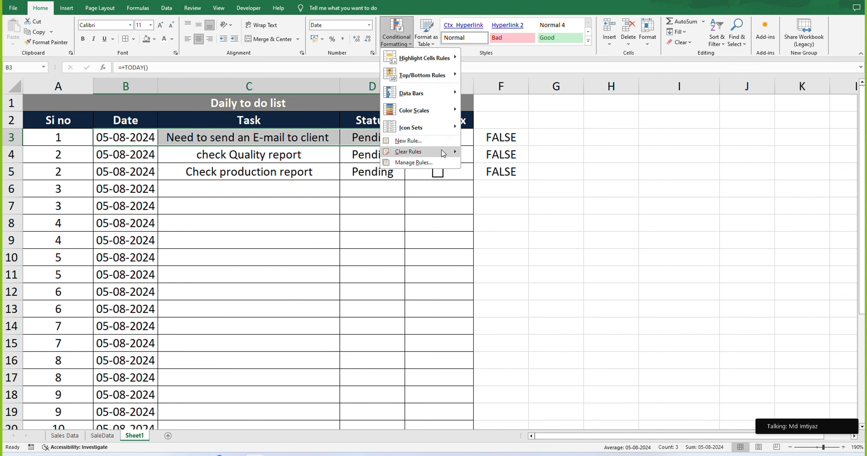
pyautogui.click(409, 141)
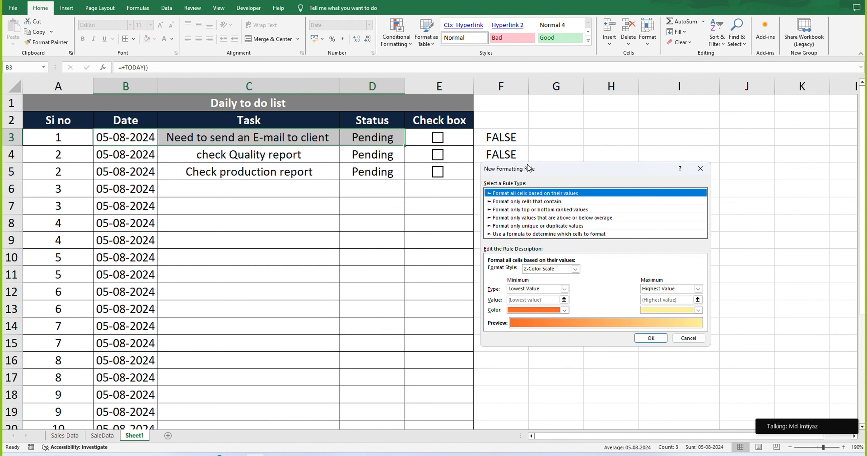
pyautogui.click(543, 234)
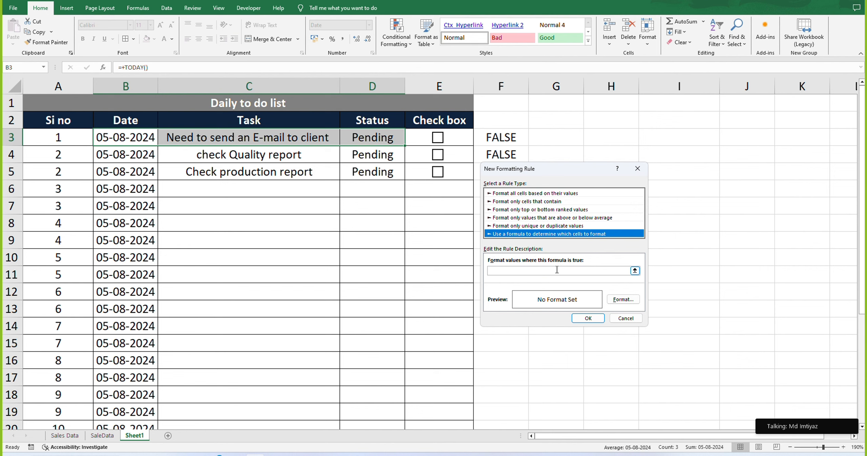
pyautogui.click(635, 271)
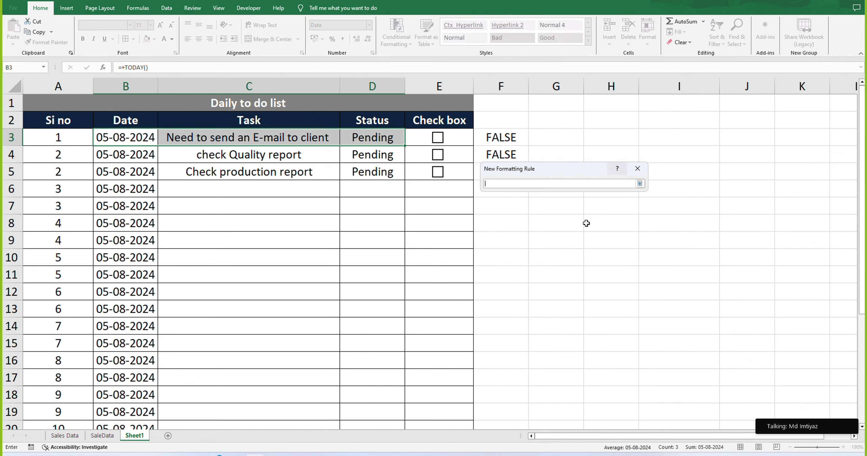
pyautogui.click(507, 136)
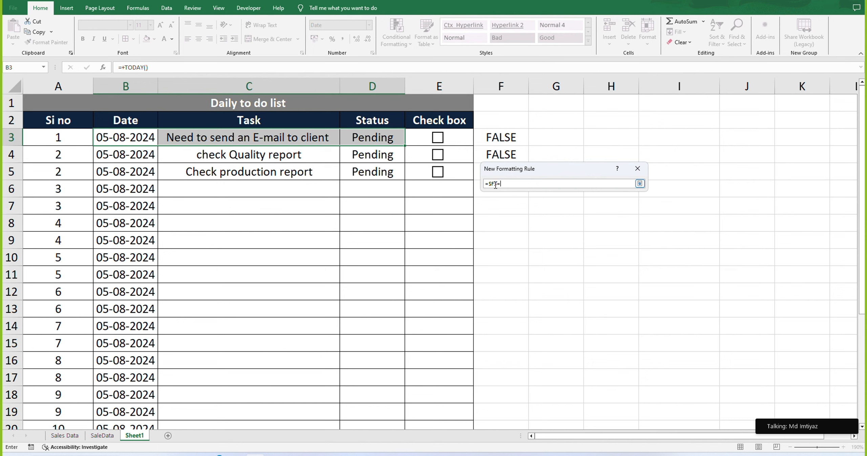
pyautogui.write('RUE')
pyautogui.press('Return')
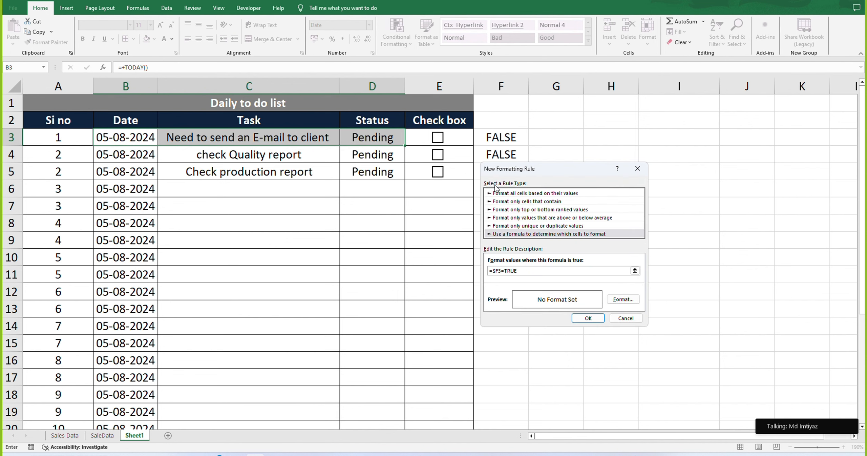
# Step: Set the new rule's format to a light green fill with strikethrough text
pyautogui.click(621, 299)
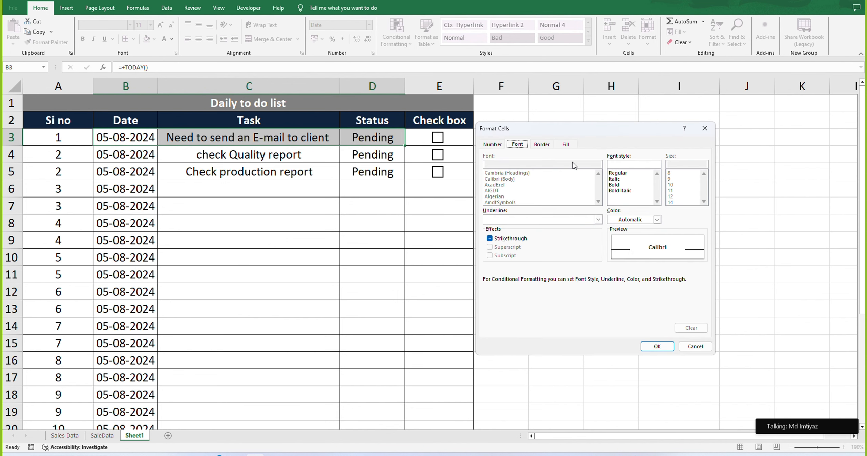
pyautogui.click(566, 145)
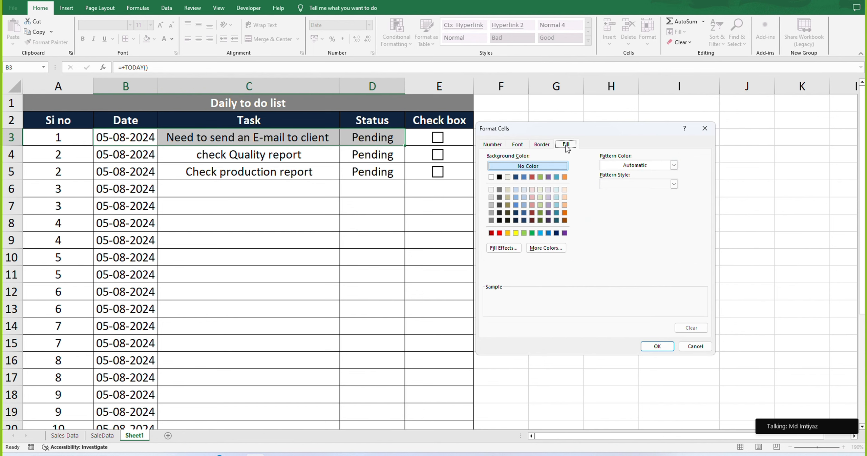
pyautogui.click(540, 189)
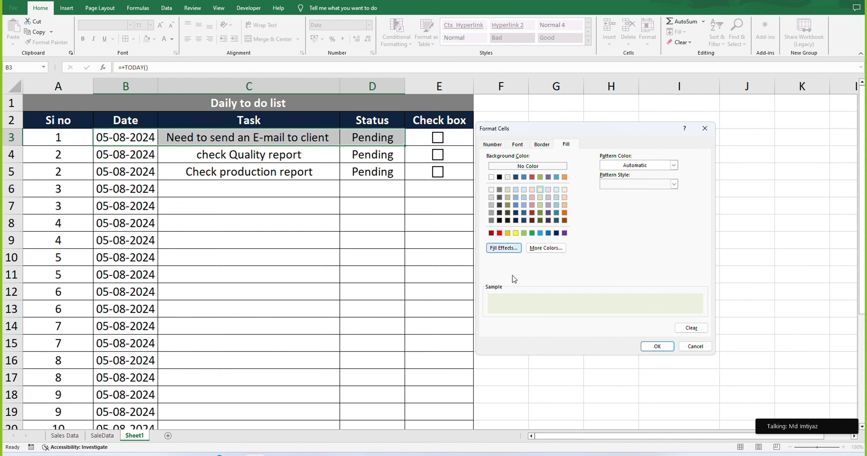
pyautogui.click(519, 146)
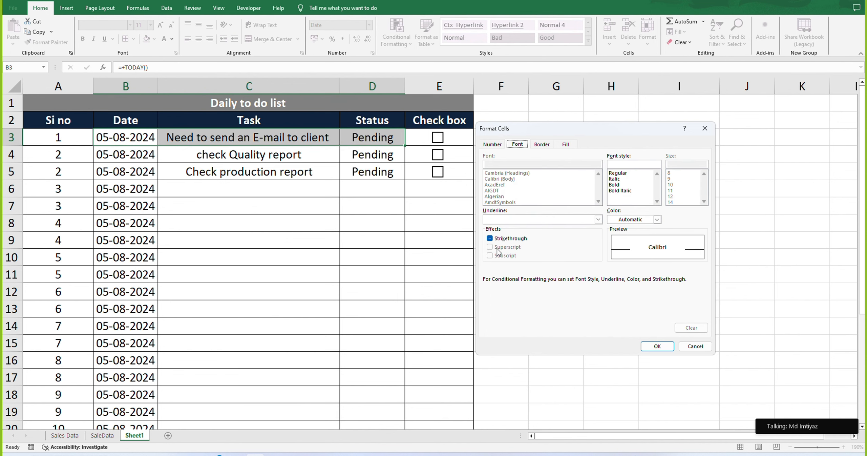
pyautogui.click(490, 239)
pyautogui.click(663, 350)
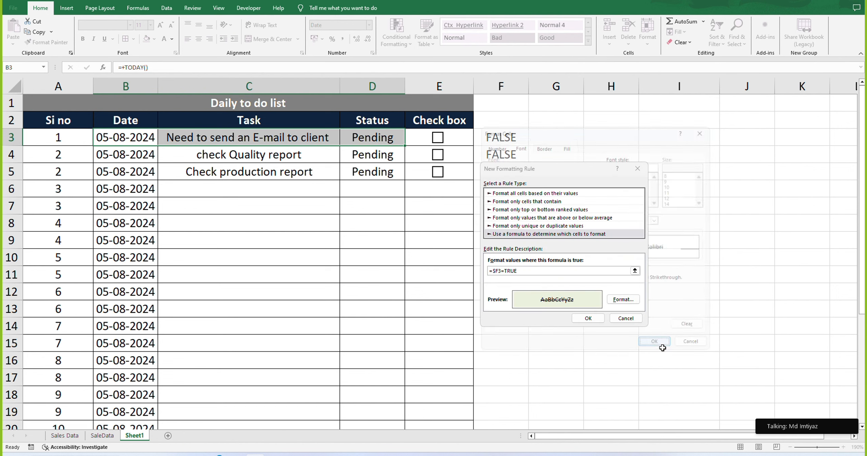
# Step: Apply the new formatting rule, tick the E3 check box, and test the E4 and E5 check boxes by switching each on and off
pyautogui.click(590, 320)
pyautogui.click(330, 222)
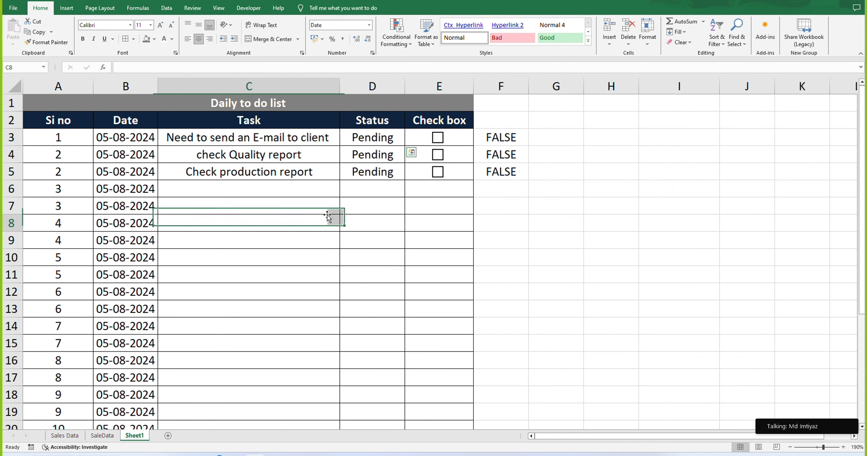
pyautogui.click(437, 138)
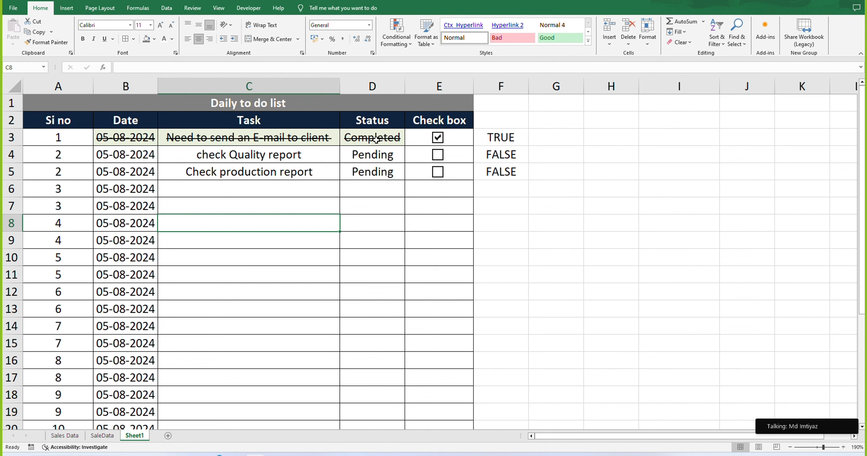
pyautogui.click(437, 154)
pyautogui.click(438, 157)
pyautogui.click(438, 171)
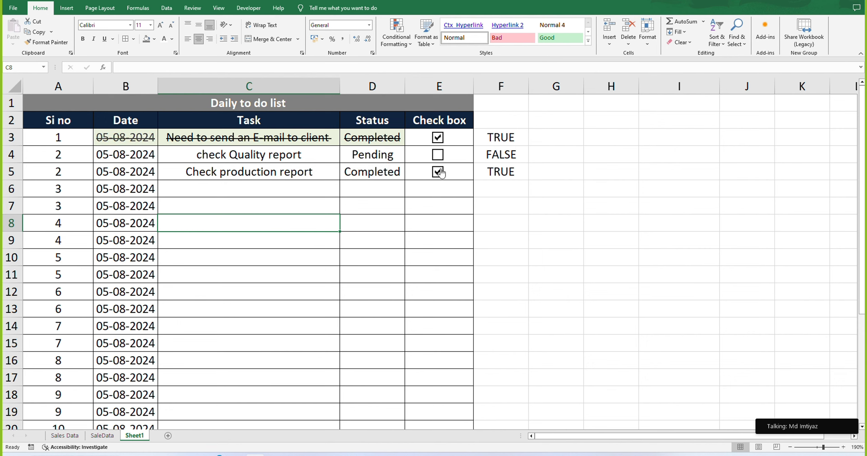
pyautogui.click(438, 169)
pyautogui.click(264, 135)
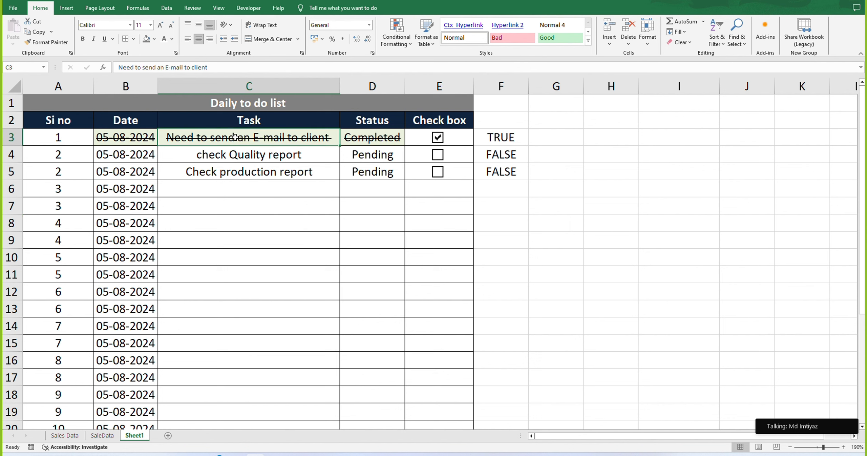
# Step: Copy the formatting of B3:D3 to rows 4 and 5 of the Date, Task and Status columns with Format Painter
pyautogui.moveTo(137, 136); pyautogui.dragTo(364, 134)
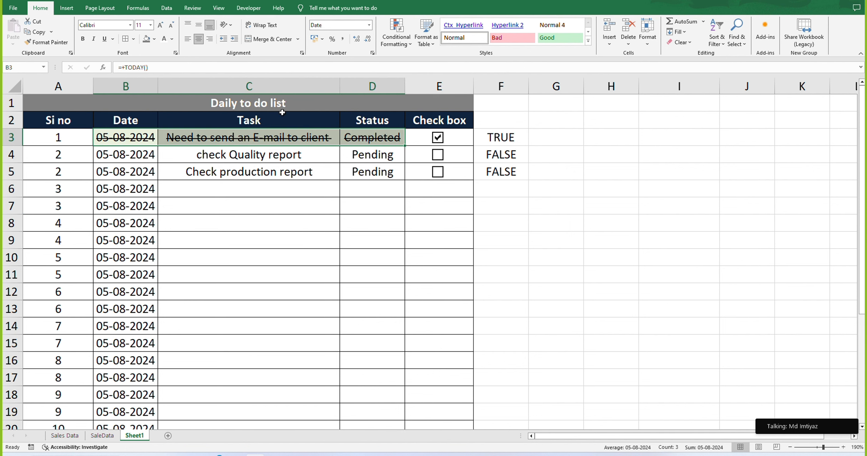
pyautogui.click(51, 43)
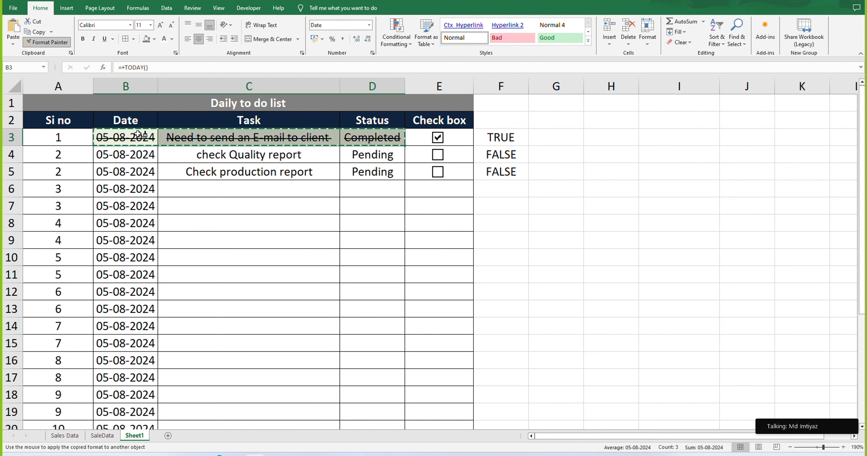
pyautogui.moveTo(97, 132); pyautogui.dragTo(356, 178)
pyautogui.click(374, 203)
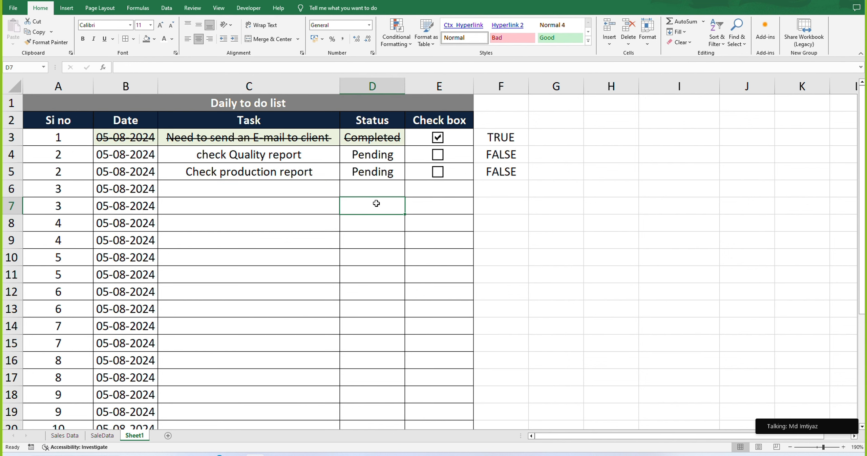
# Step: Test the copied rule by ticking E4 and E5, clearing all three check boxes, and ticking E3, E4 and E5 again
pyautogui.click(439, 156)
pyautogui.click(439, 169)
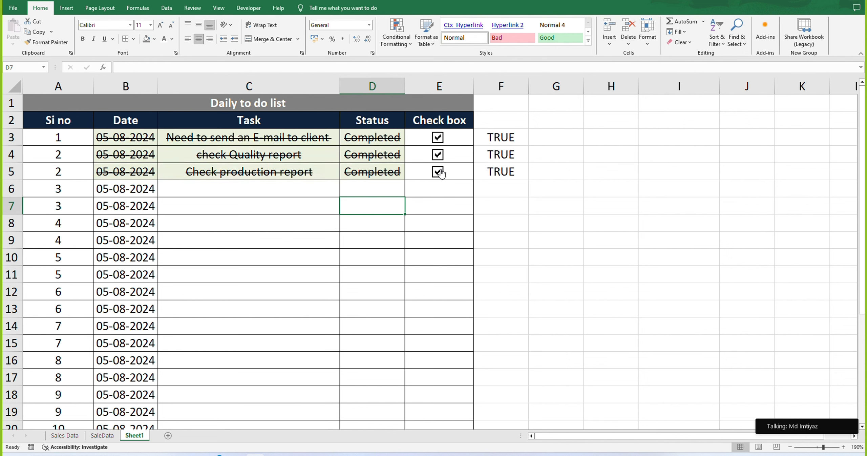
pyautogui.click(438, 170)
pyautogui.click(438, 155)
pyautogui.click(439, 138)
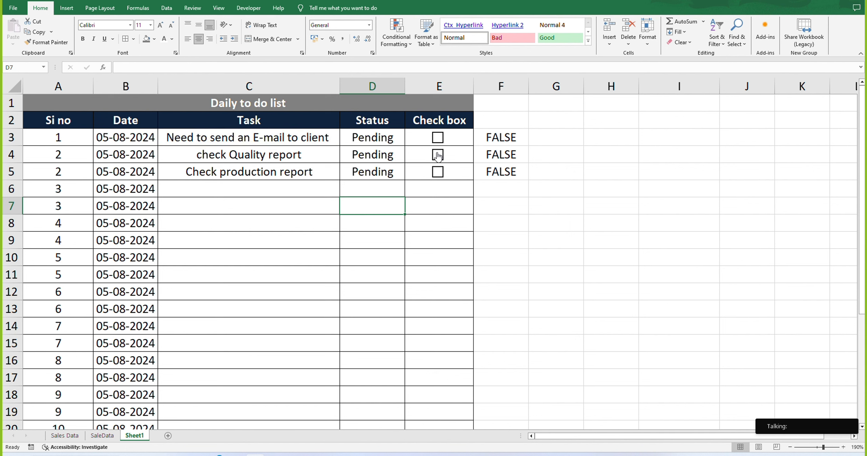
pyautogui.click(437, 154)
pyautogui.click(438, 171)
pyautogui.click(438, 138)
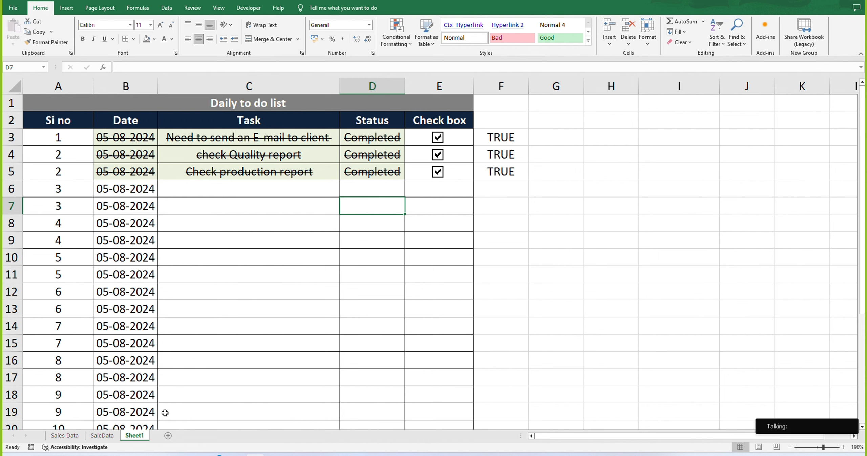
# Step: Delete columns K to N from the SaleData sheet
pyautogui.click(102, 435)
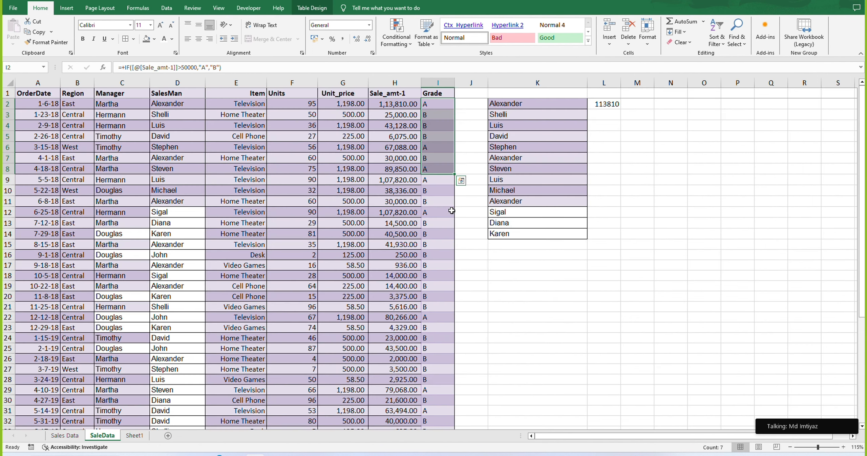
pyautogui.click(529, 85)
pyautogui.moveTo(530, 85); pyautogui.dragTo(670, 83)
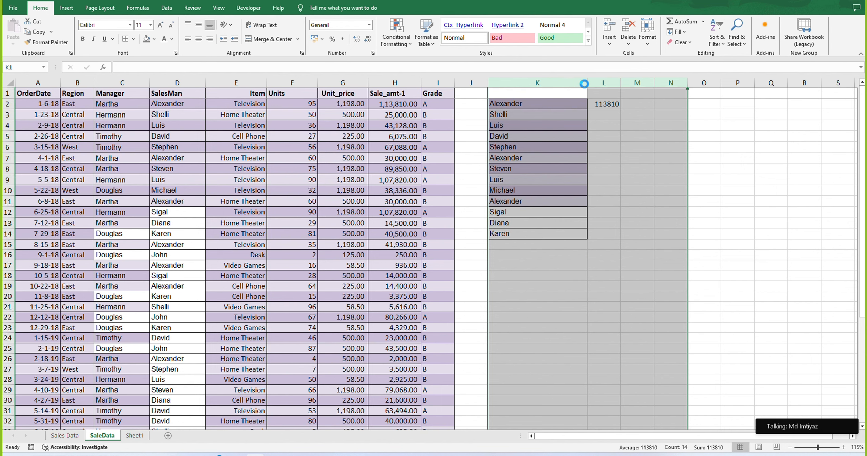
pyautogui.hotkey('ctrl', '-')
# Step: Create a PivotTable from the whole sales table, Table1, on a new worksheet
pyautogui.hotkey('ctrl', 'Home')
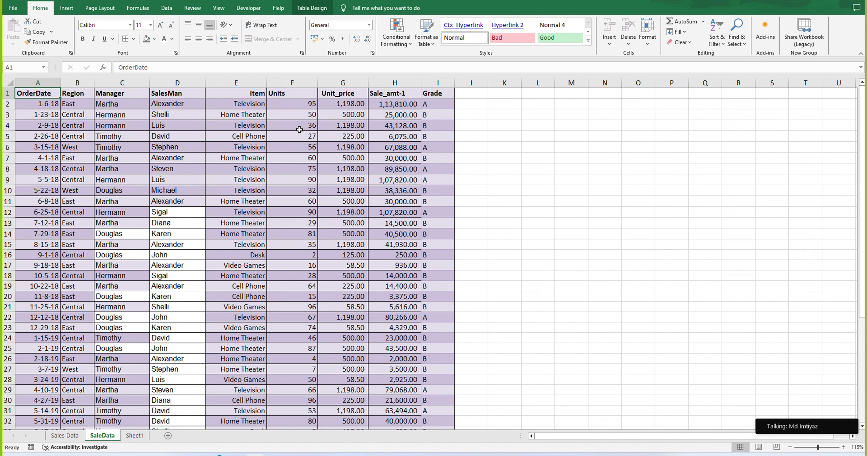
pyautogui.hotkey('ctrl', 'shift', 'Right')
pyautogui.hotkey('ctrl', 'shift', 'Down')
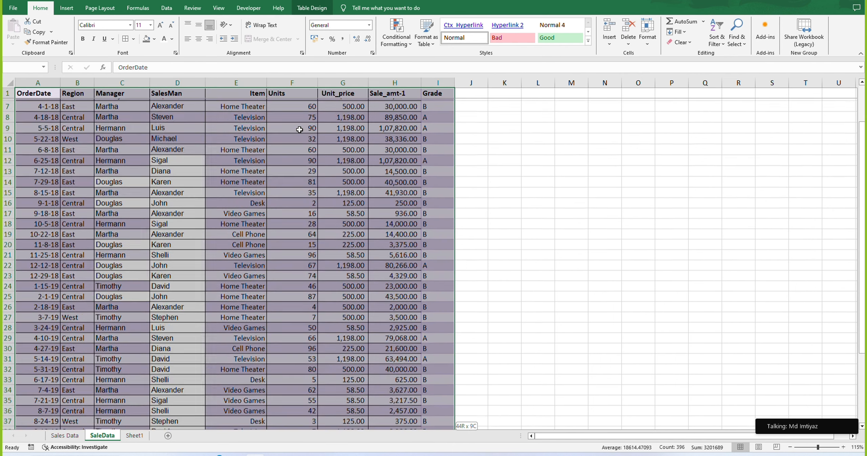
pyautogui.scroll(4, 281, 292)
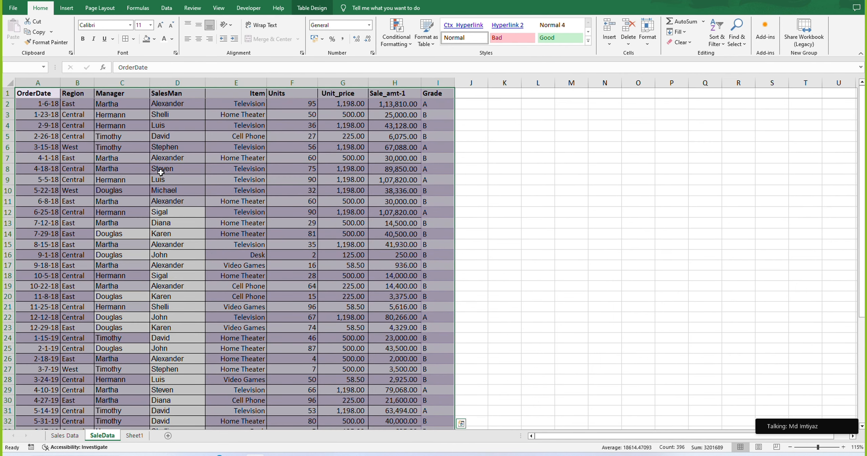
pyautogui.click(64, 8)
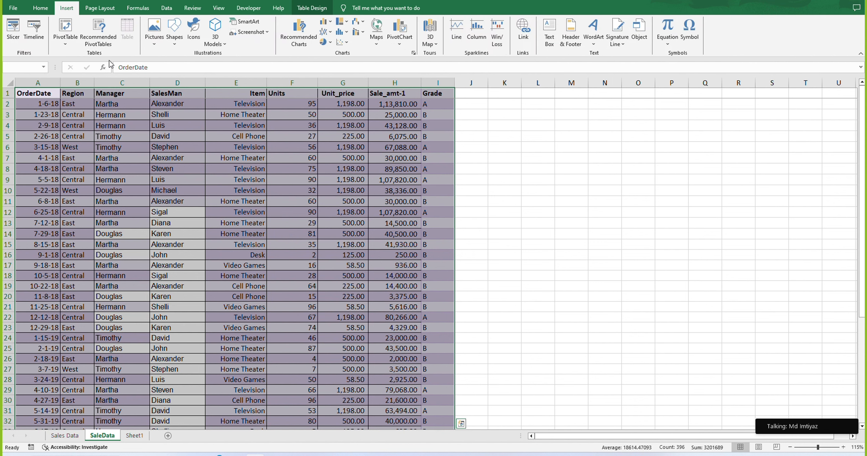
pyautogui.click(67, 50)
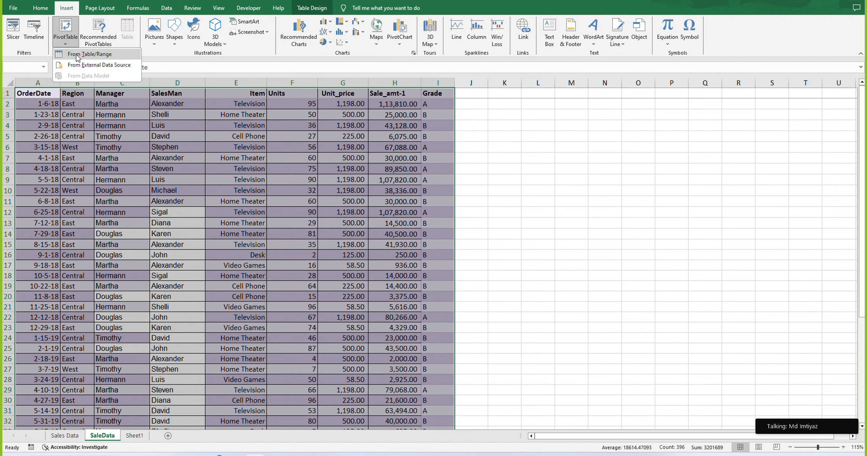
pyautogui.click(77, 58)
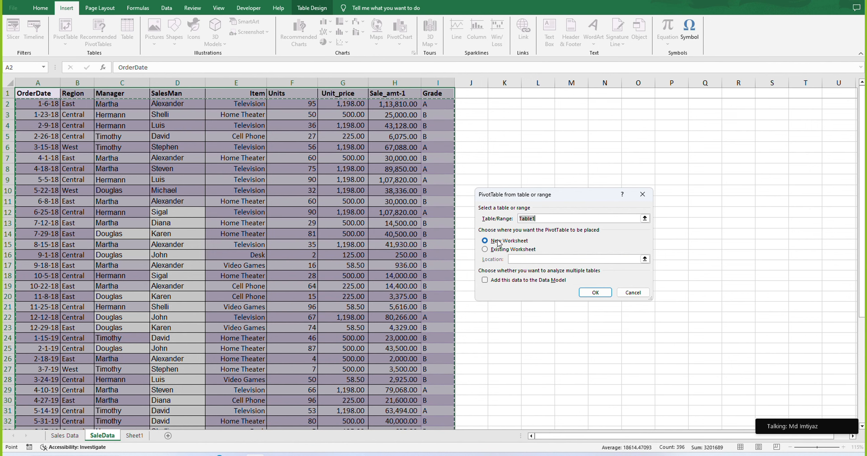
pyautogui.click(595, 293)
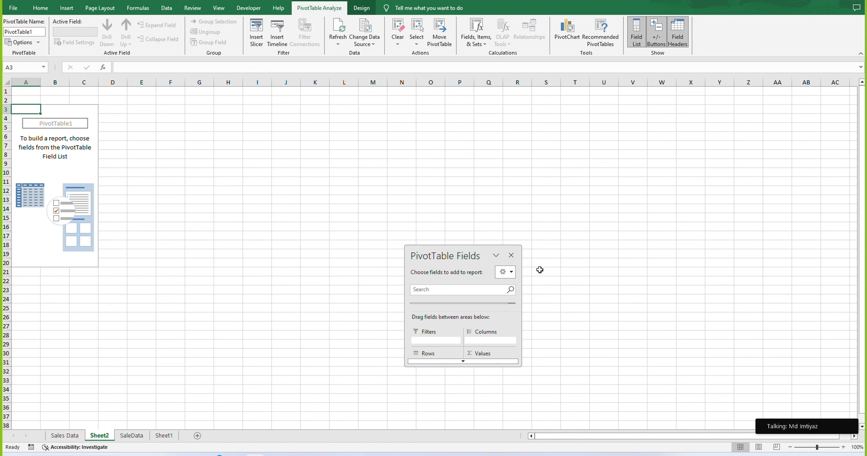
# Step: Move and enlarge the PivotTable field list, and add Grade as the report filter
pyautogui.moveTo(467, 257); pyautogui.dragTo(571, 124)
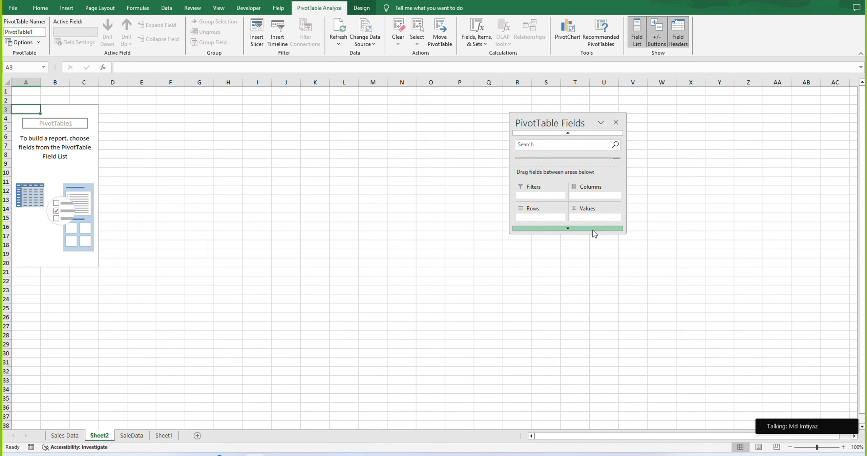
pyautogui.moveTo(626, 233); pyautogui.dragTo(727, 391)
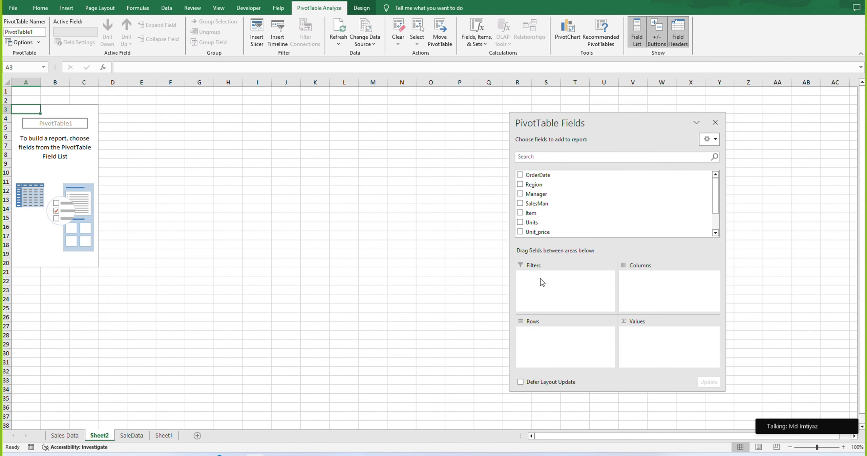
pyautogui.scroll(-1, 710, 203)
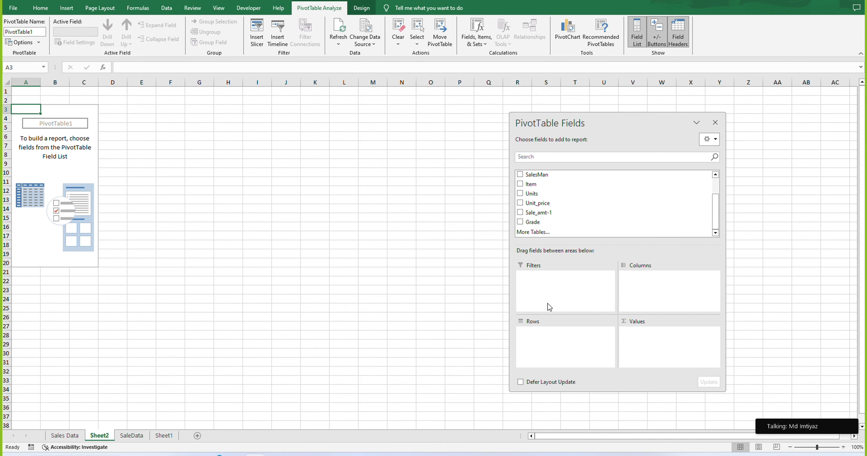
pyautogui.moveTo(531, 227); pyautogui.dragTo(561, 292)
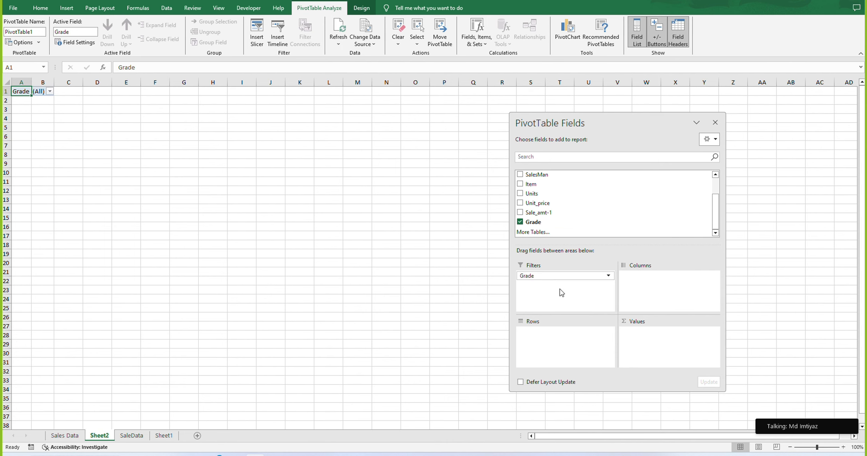
# Step: Add Manager to the PivotTable rows and Sale_amt-1 to its values as a sum
pyautogui.moveTo(718, 220); pyautogui.dragTo(718, 201)
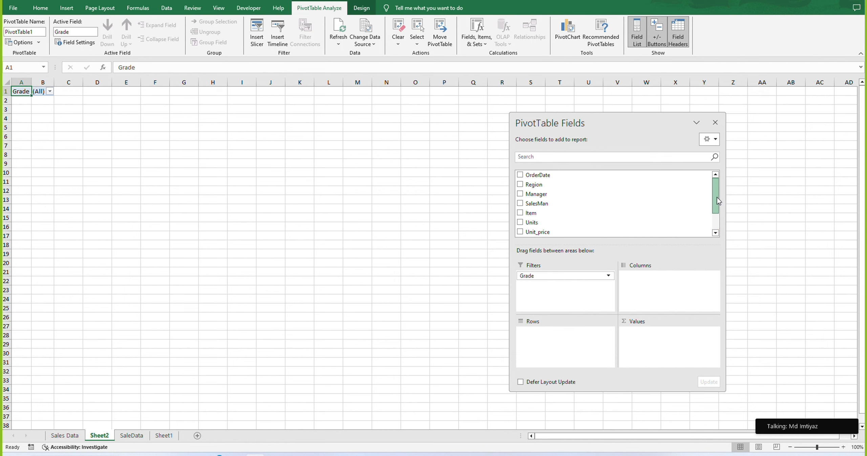
pyautogui.moveTo(542, 194); pyautogui.dragTo(567, 352)
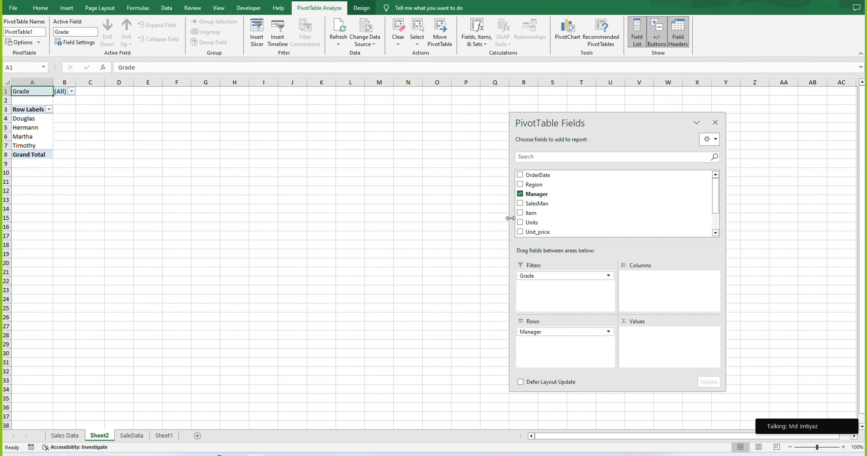
pyautogui.moveTo(711, 194); pyautogui.dragTo(719, 222)
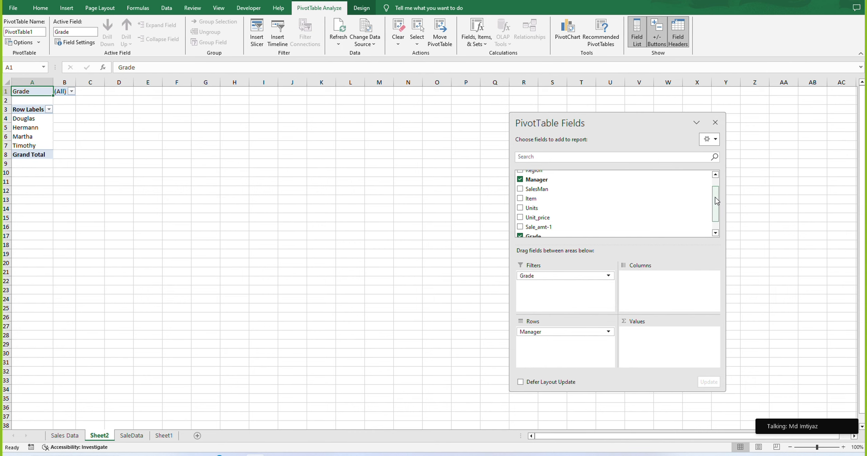
pyautogui.moveTo(550, 227); pyautogui.dragTo(652, 342)
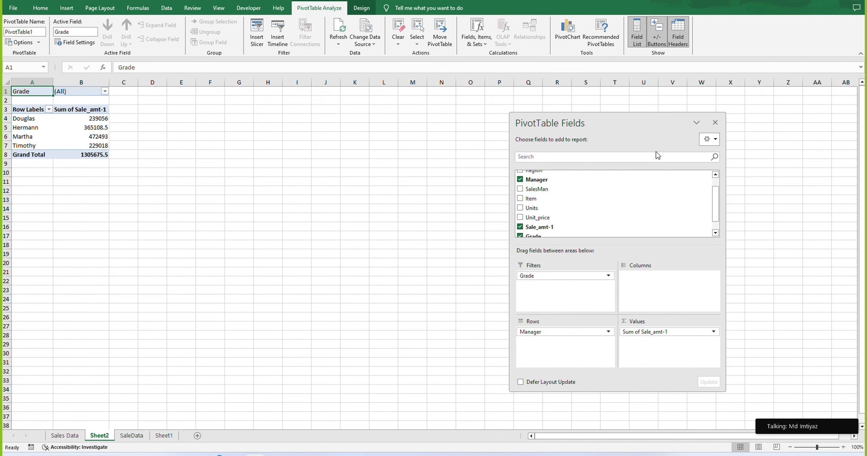
# Step: Add Region to the PivotTable columns and close the field list
pyautogui.scroll(2, 535, 217)
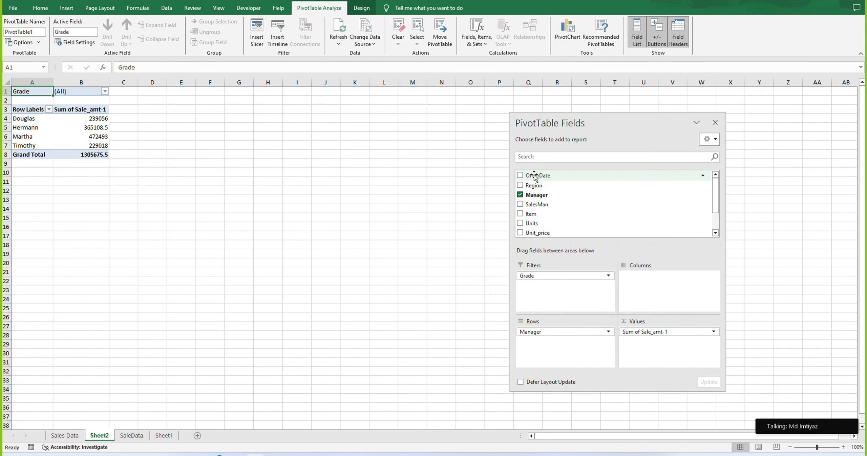
pyautogui.moveTo(528, 187); pyautogui.dragTo(627, 286)
pyautogui.click(715, 122)
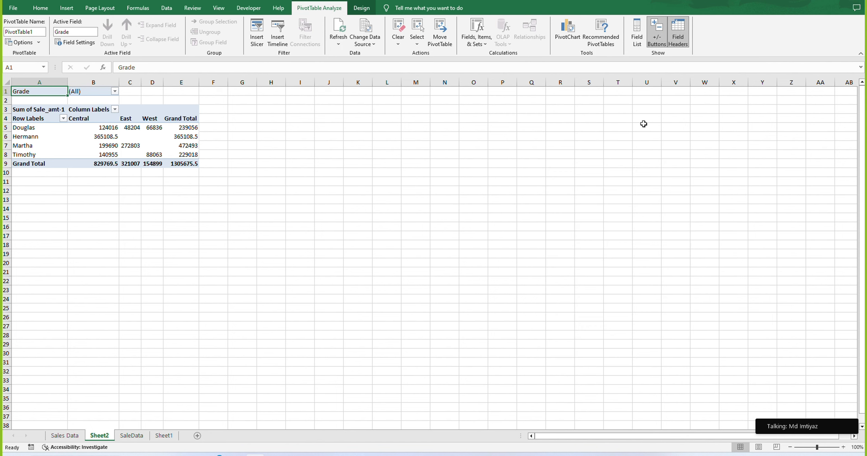
# Step: Apply all borders and centre alignment to the PivotTable cells A4:E9
pyautogui.click(30, 120)
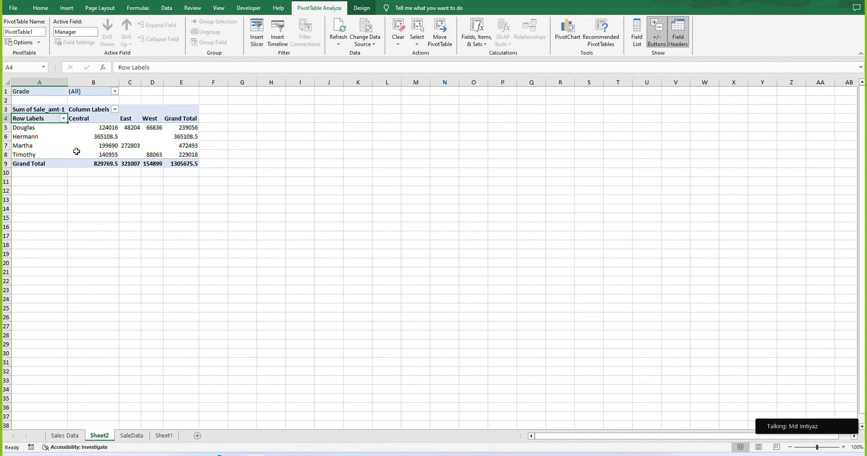
pyautogui.keyDown('shift'); pyautogui.click(194, 161); pyautogui.keyUp('shift')
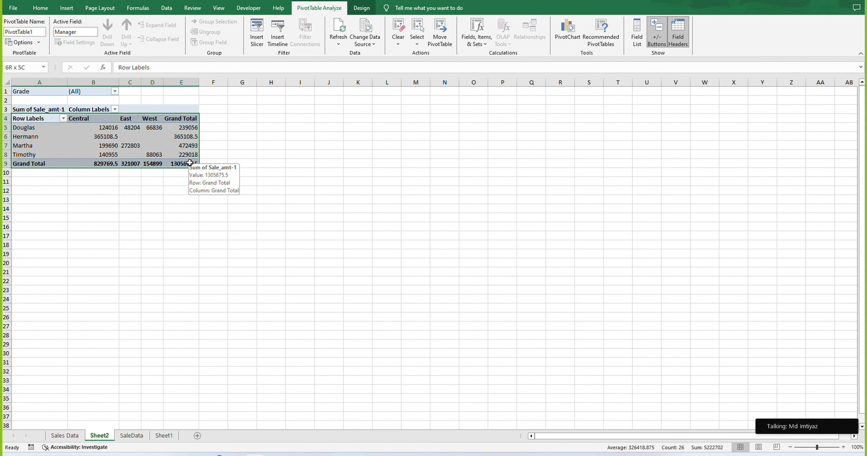
pyautogui.click(41, 8)
pyautogui.click(133, 38)
pyautogui.click(146, 98)
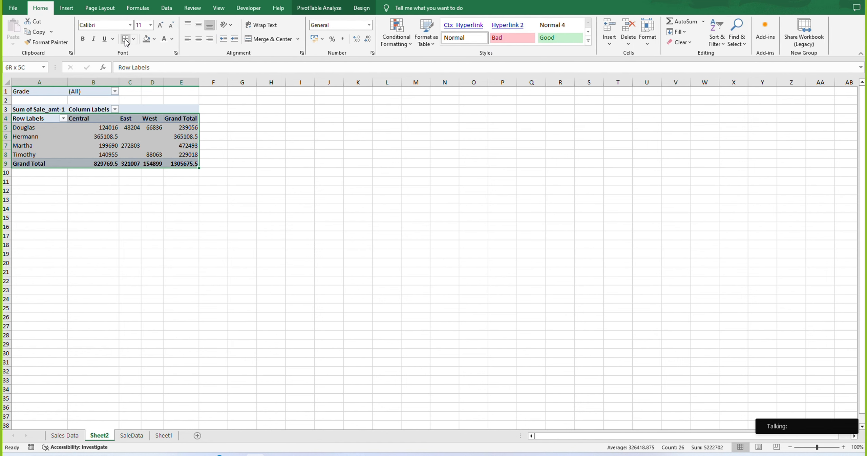
pyautogui.click(197, 41)
pyautogui.click(267, 149)
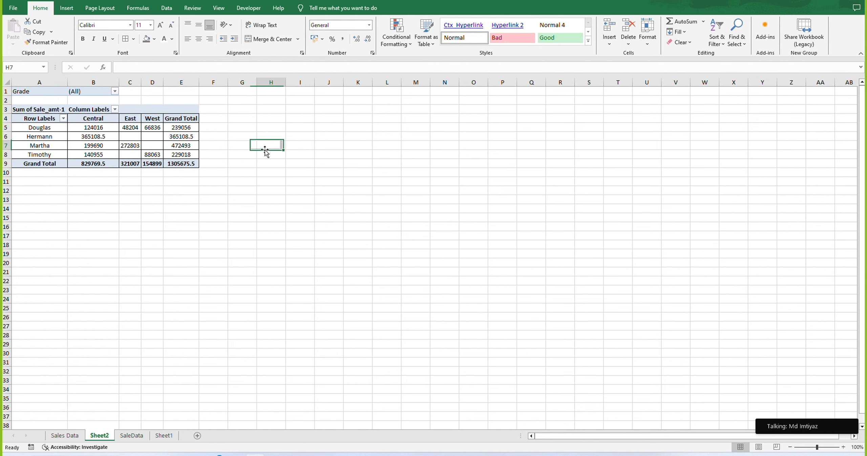
# Step: Filter the PivotTable to Grade A and inspect its overall grand total
pyautogui.click(136, 190)
pyautogui.click(115, 91)
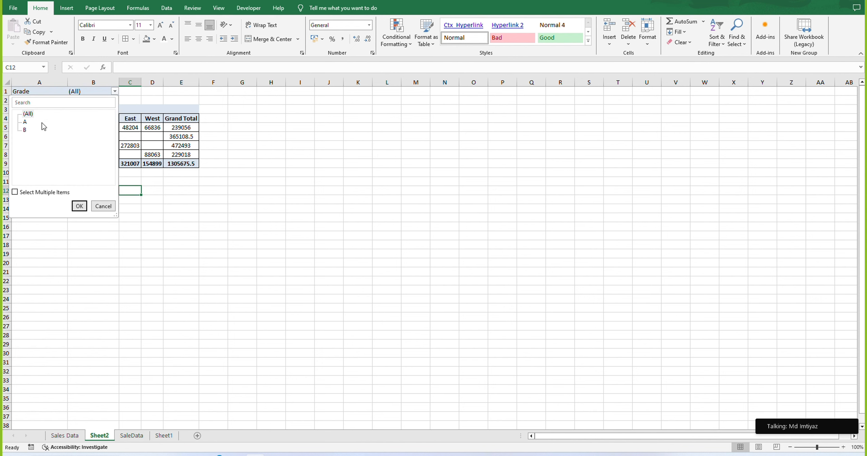
pyautogui.click(27, 123)
pyautogui.click(79, 205)
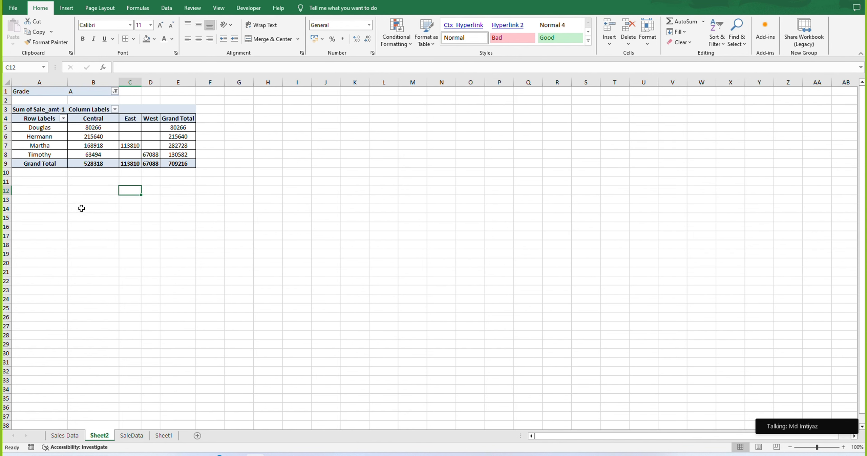
pyautogui.click(84, 198)
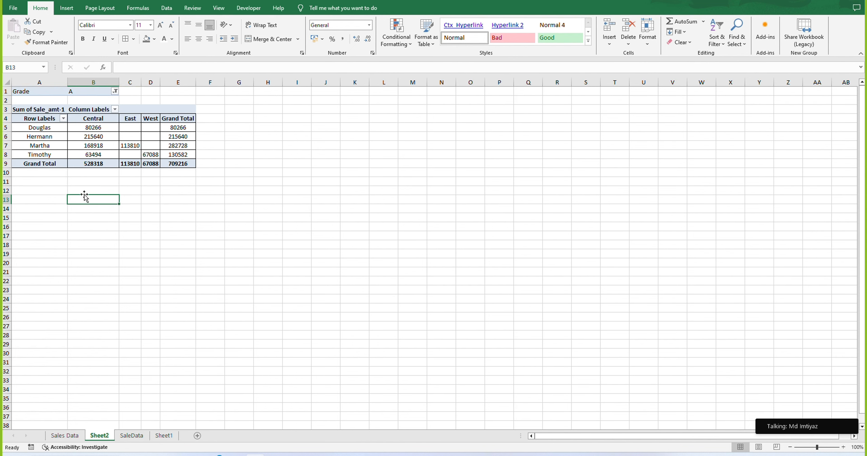
pyautogui.click(180, 163)
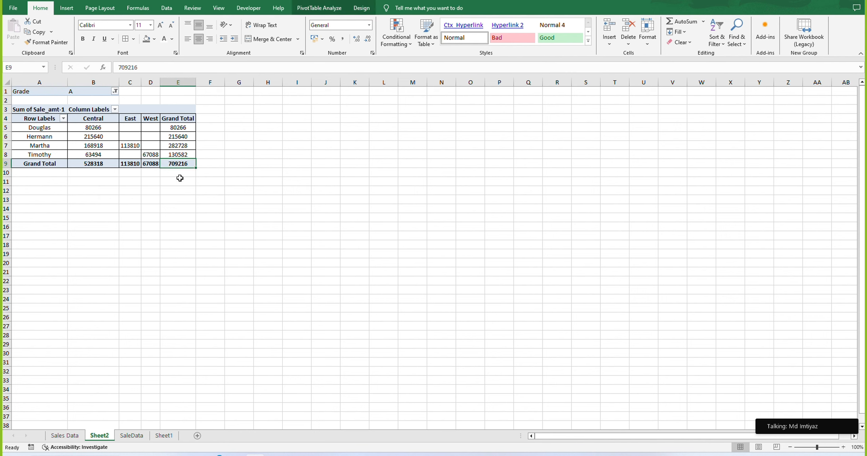
# Step: Filter the PivotTable to Grade B
pyautogui.click(96, 181)
pyautogui.click(116, 91)
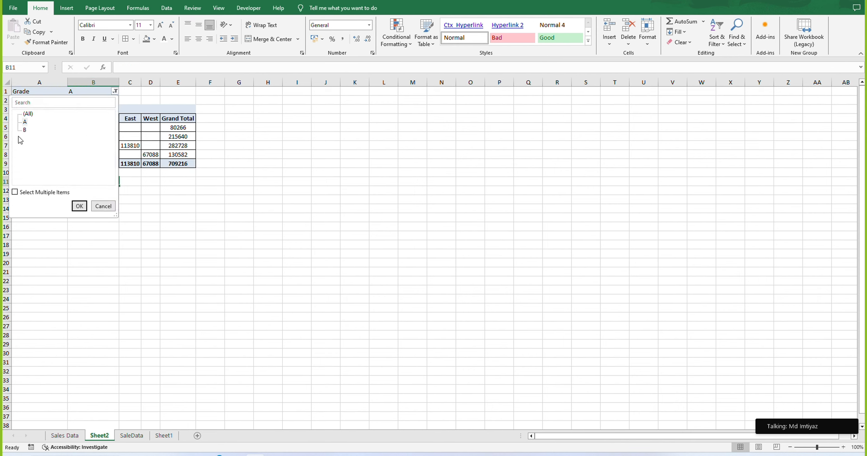
pyautogui.click(25, 131)
pyautogui.click(82, 210)
pyautogui.click(151, 209)
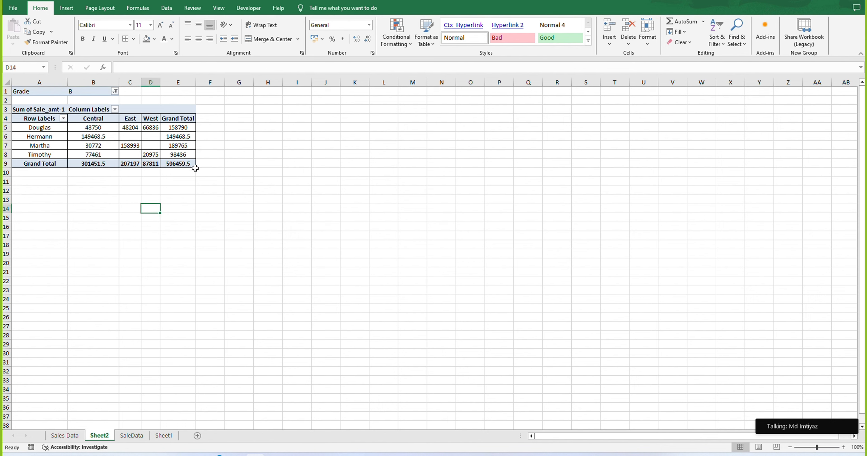
pyautogui.click(234, 172)
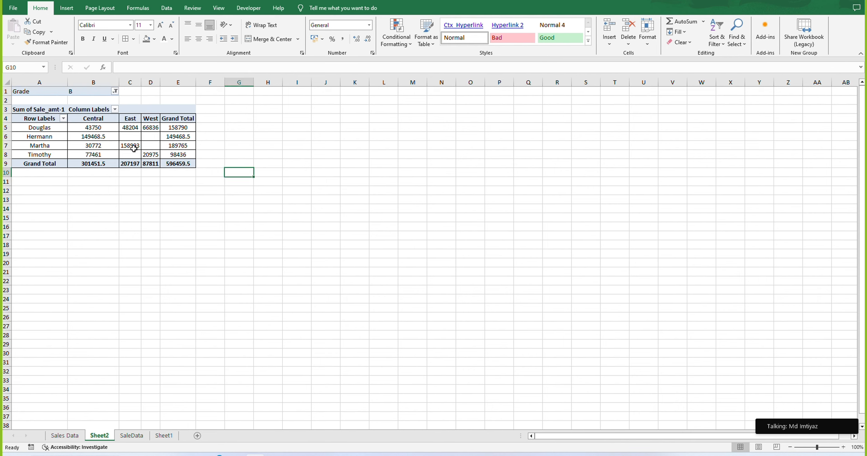